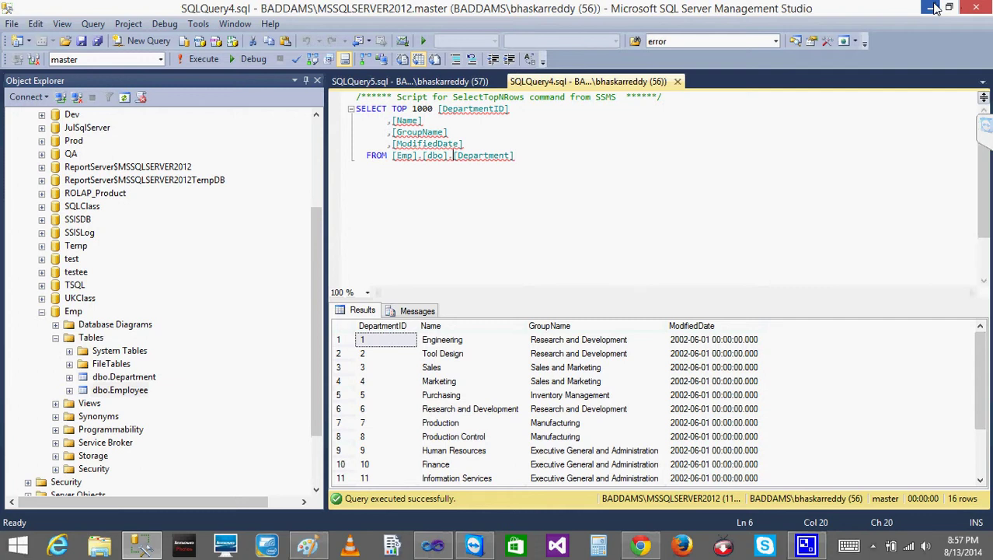
Switch to Visual Studio, stop debugging the LoadDept package, and compare the LoadEmp and LoadDept data flows.
key("alt+Tab")
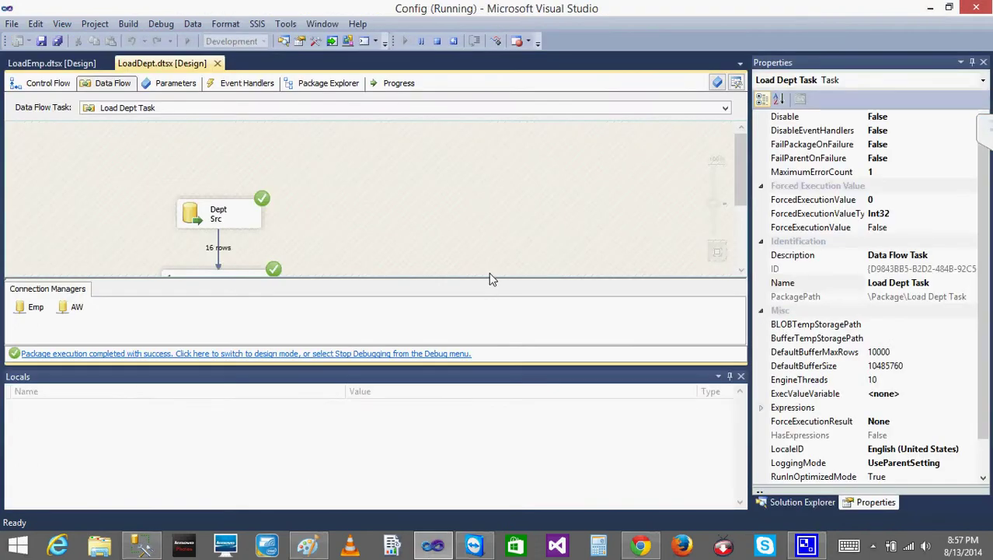
left_click(438, 43)
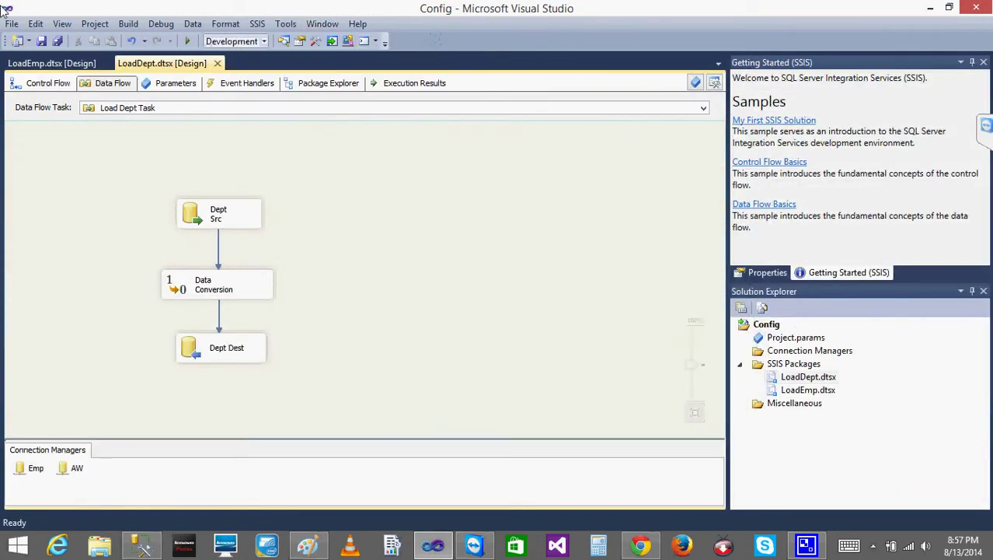
left_click(36, 63)
left_click(162, 63)
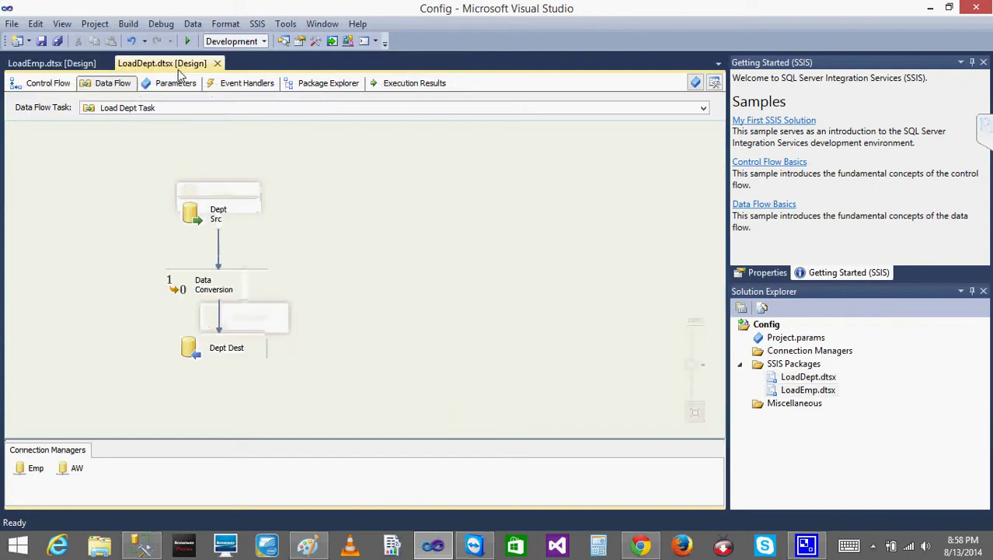
left_click(83, 67)
left_click(163, 63)
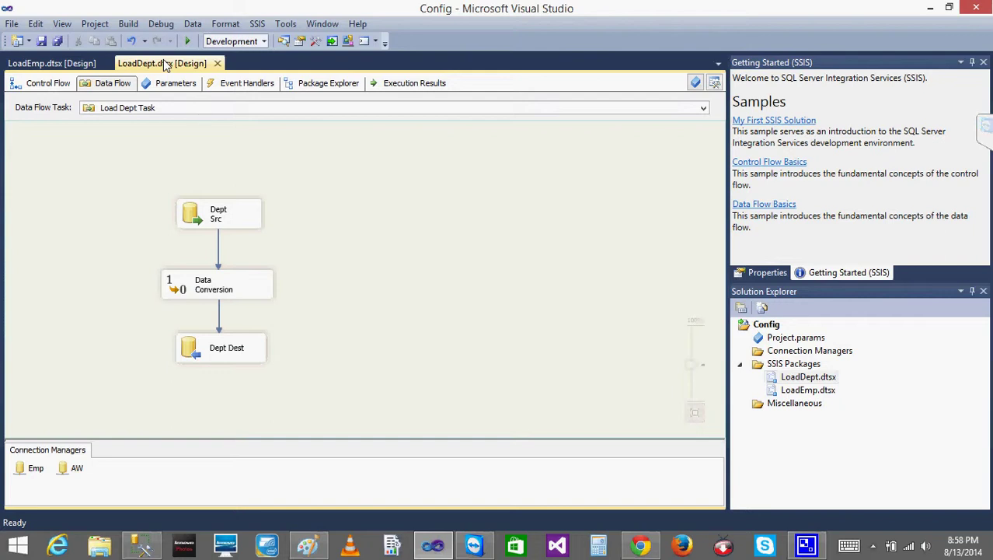
Switch to SQL Server Management Studio and locate the Emp database under the MSSQLSERVER2012 instance.
left_click(142, 545)
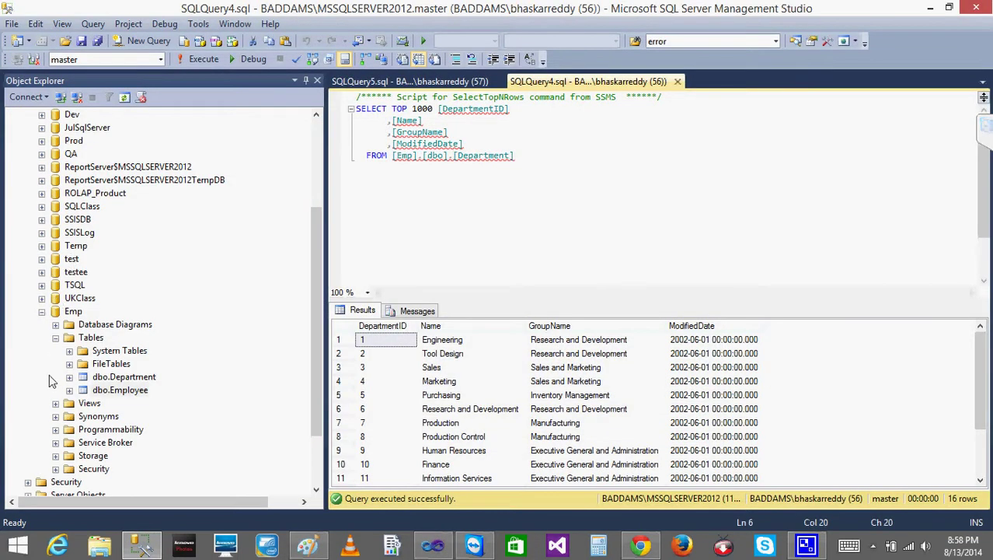
left_click(71, 313)
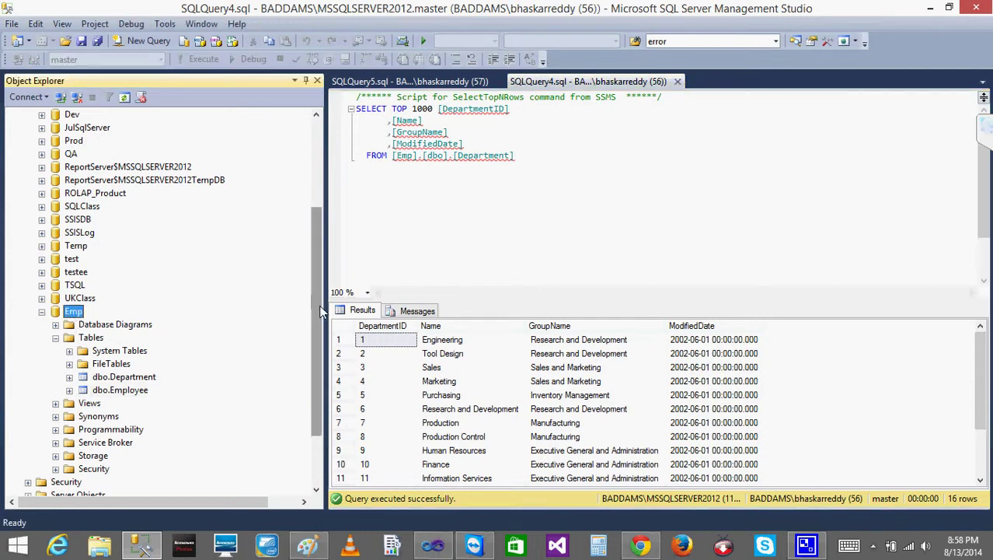
left_click_drag(321, 311, 309, 168)
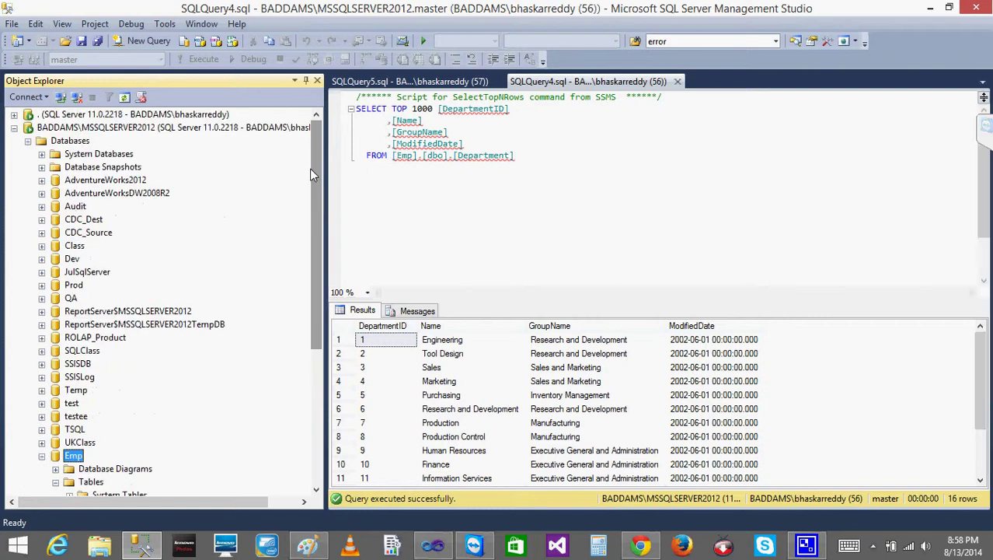
Collapse the MSSQLSERVER2012 instance and examine the Department and Employee tables of EmpProd on the default server instance.
left_click(15, 129)
left_click(14, 115)
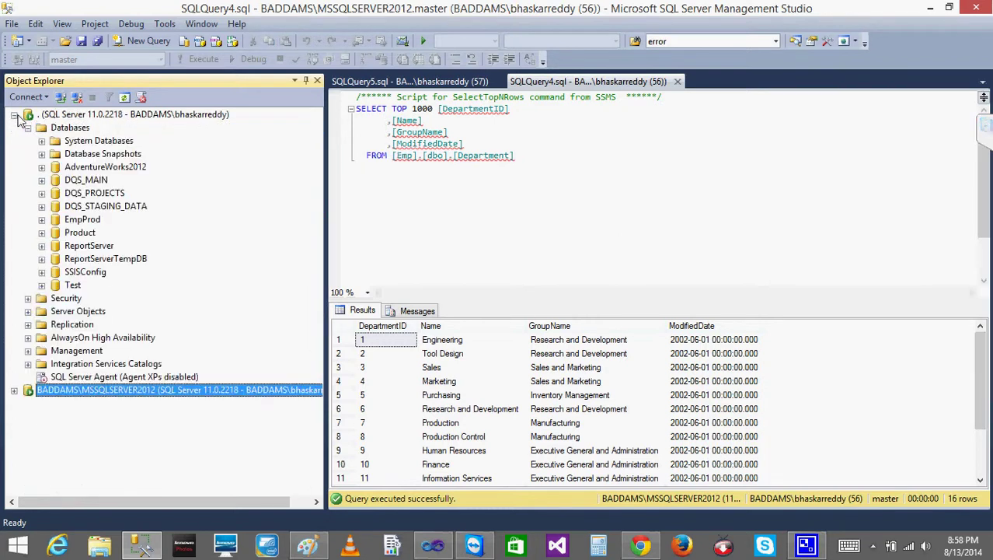
left_click(42, 219)
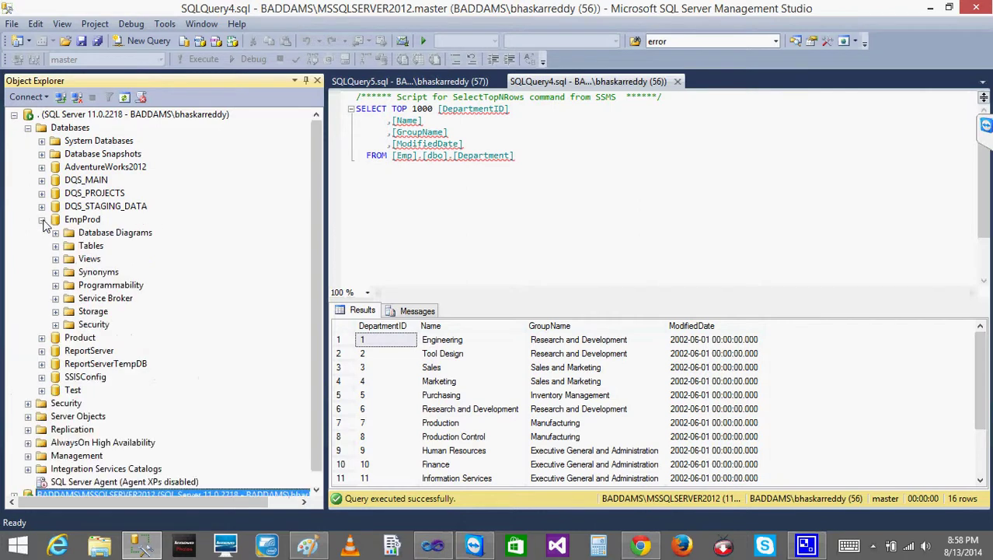
left_click(55, 246)
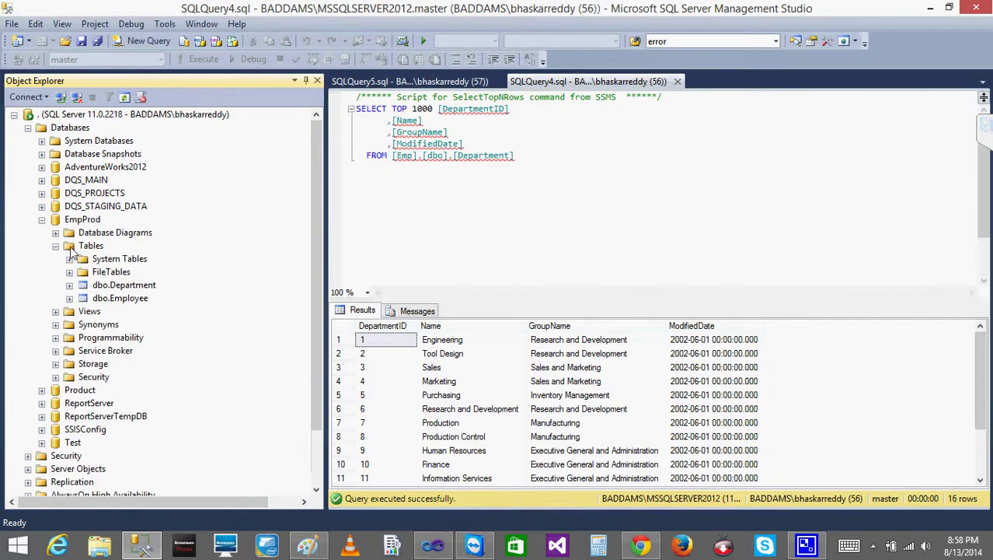
left_click(111, 286)
left_click(114, 299)
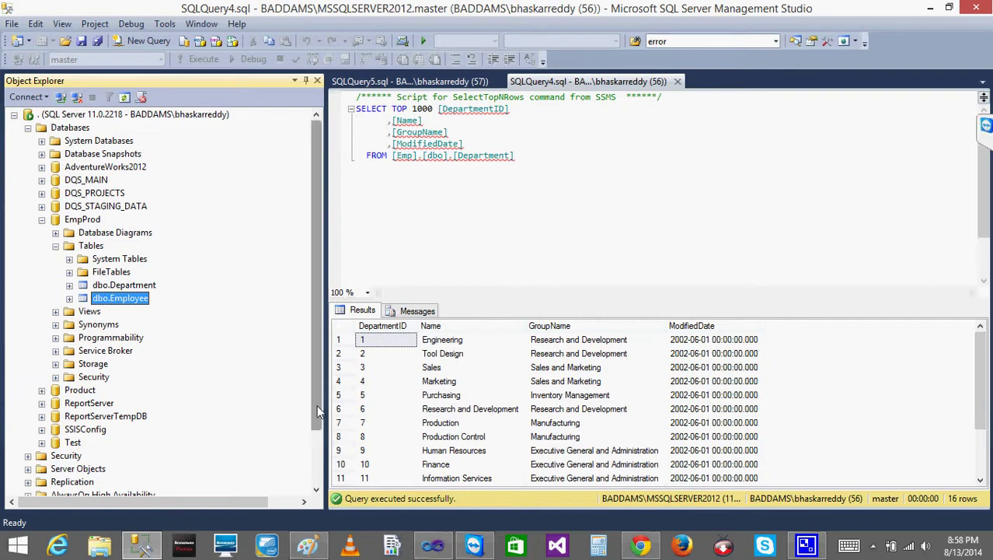
Expand the MSSQLSERVER2012 instance again and compare the two connected server instances.
scroll(321, 443, "down", 1)
scroll(321, 443, "down", 1)
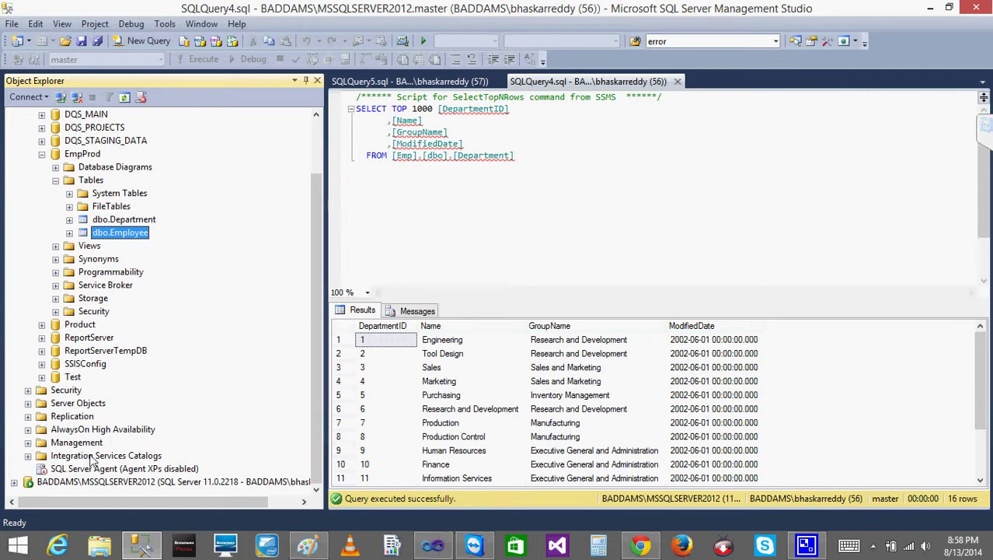
left_click(14, 482)
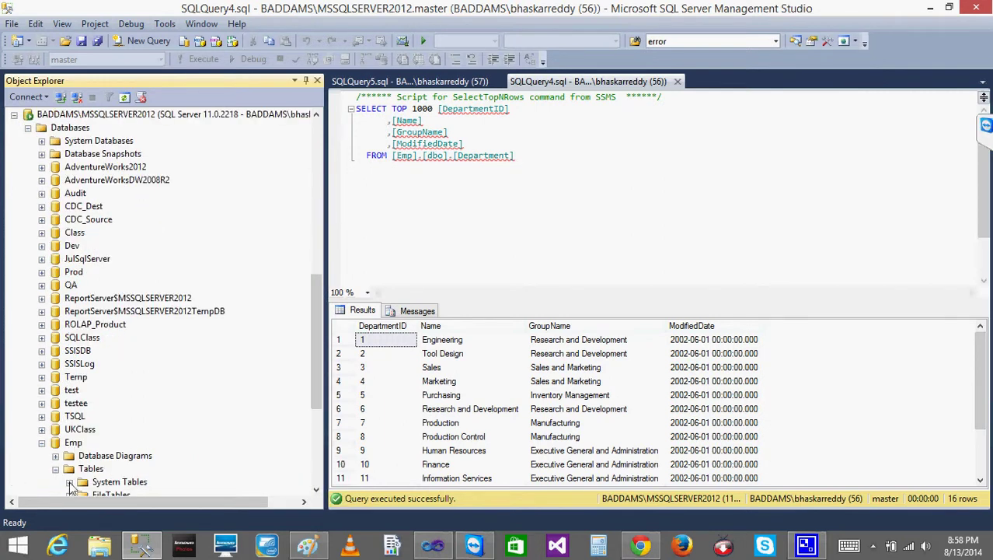
left_click_drag(318, 316, 342, 146)
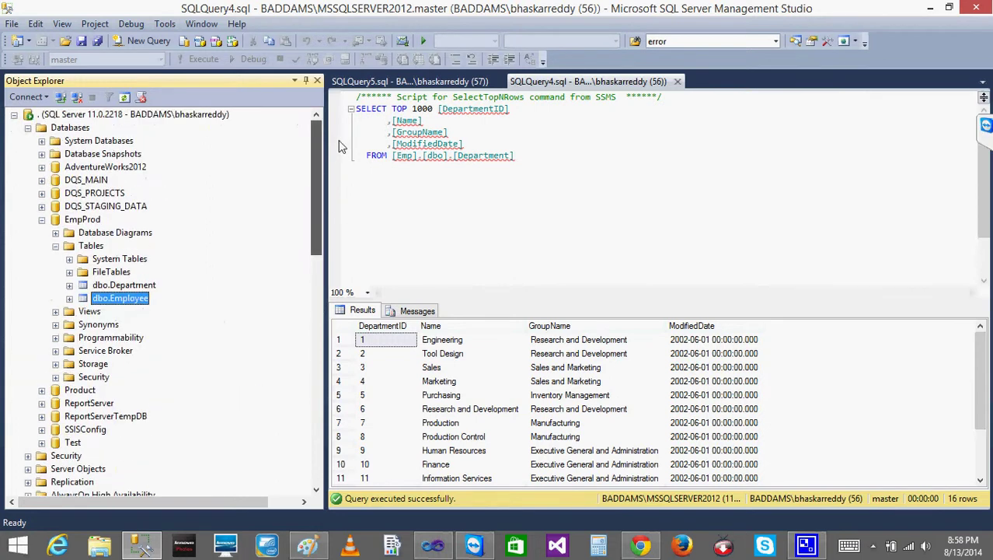
left_click(187, 115)
left_click_drag(316, 157, 318, 232)
left_click(125, 337)
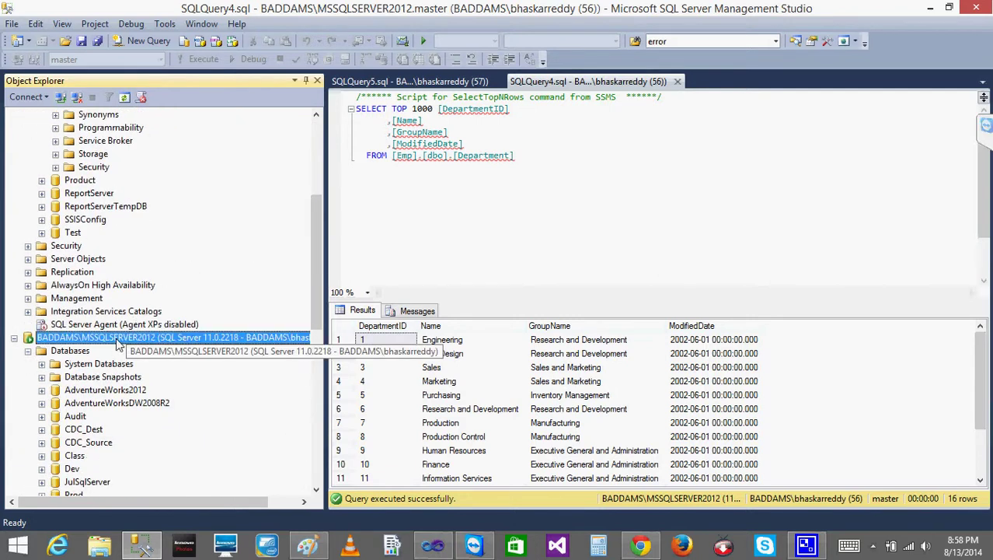
Examine the Department and Employee tables of the Emp database on the MSSQLSERVER2012 instance.
left_click_drag(317, 310, 316, 427)
left_click(132, 378)
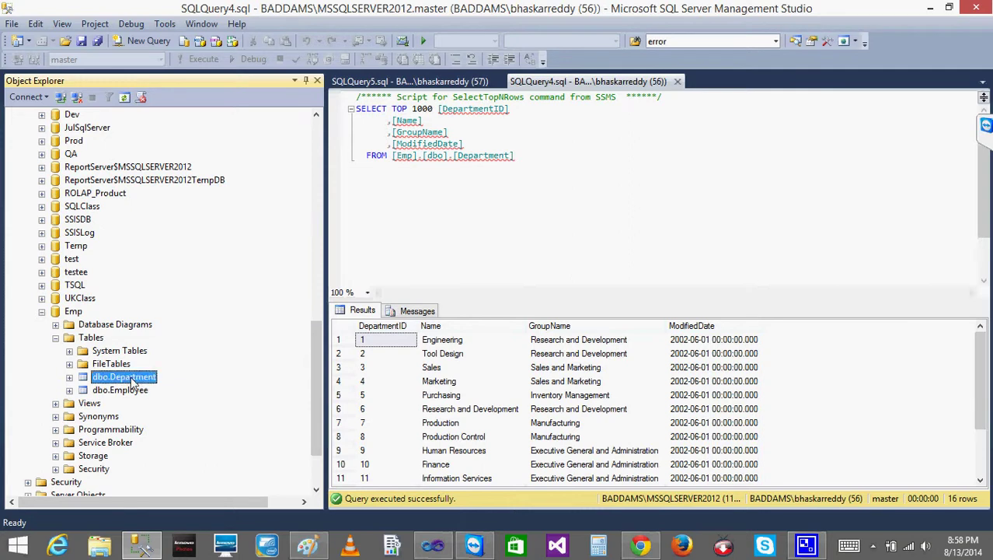
left_click(122, 391)
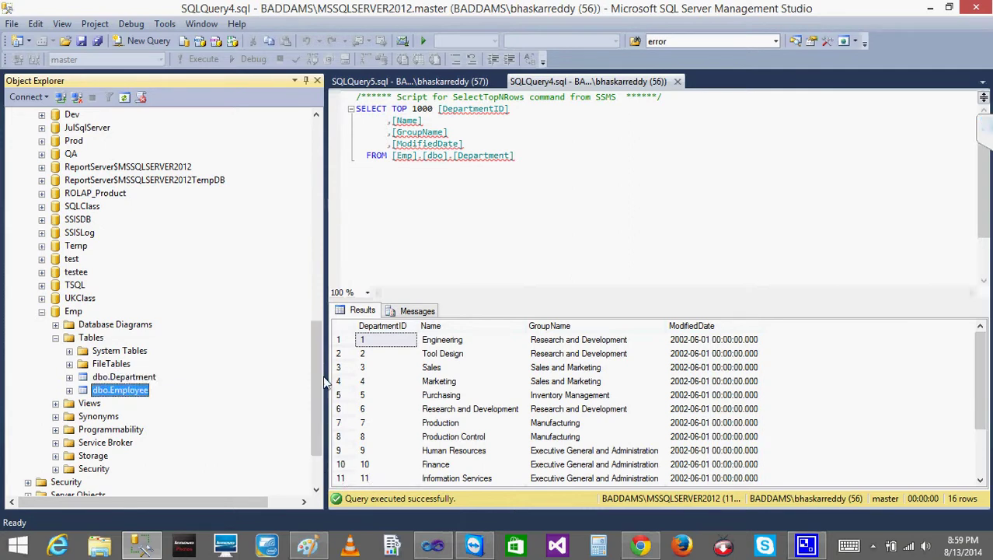
left_click(139, 378)
left_click(129, 390)
Return to the default server instance and review the matching Department and Employee tables in EmpProd.
left_click_drag(319, 412, 315, 209)
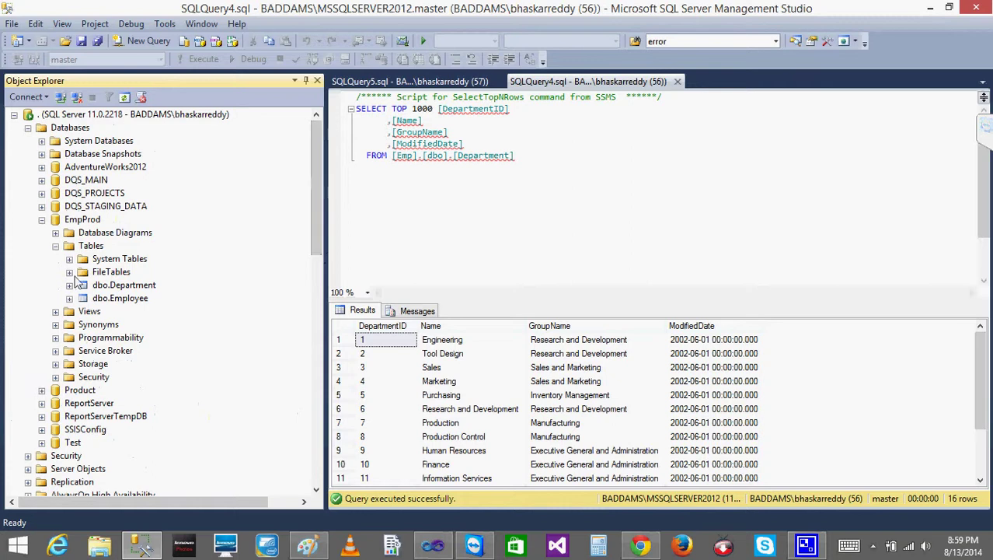
left_click(84, 287)
left_click(88, 300)
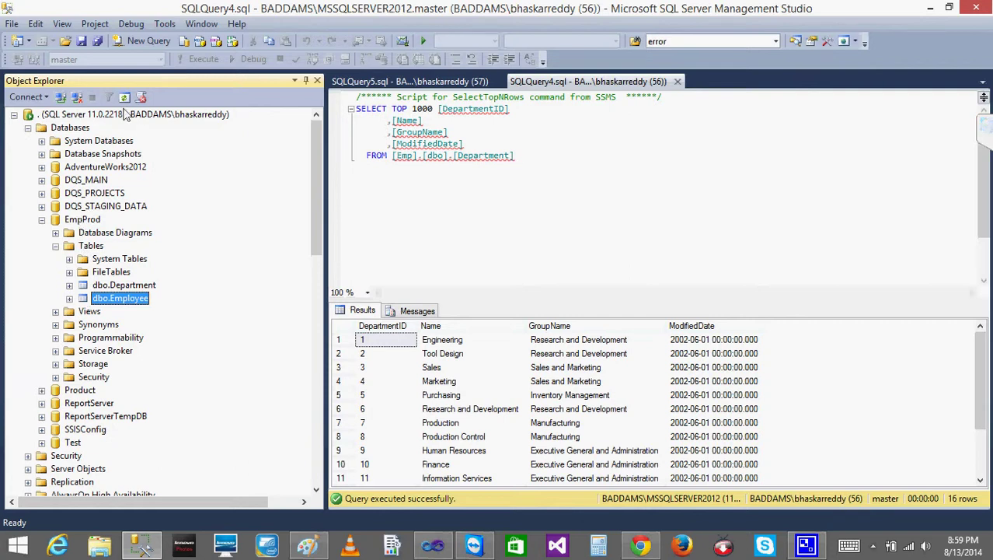
left_click(97, 117)
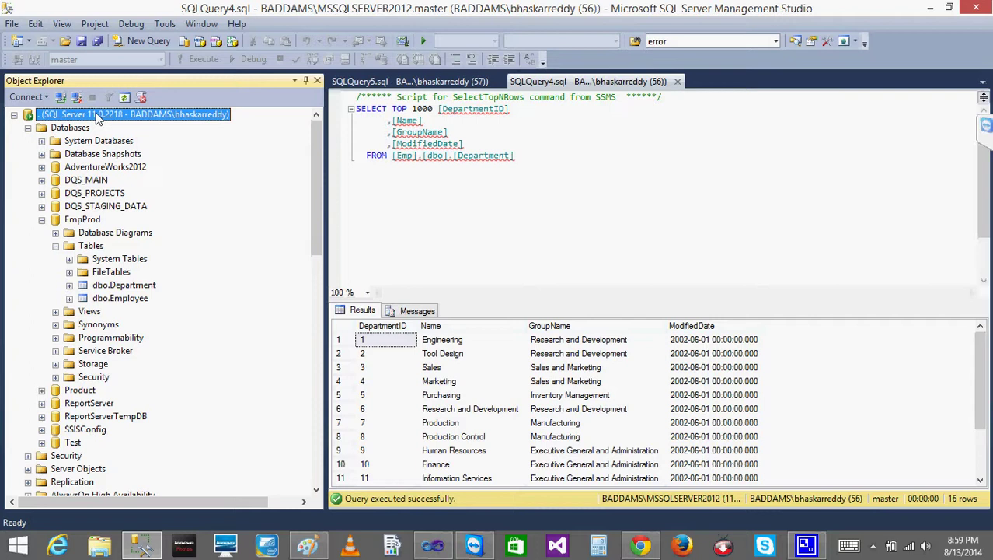
left_click(129, 286)
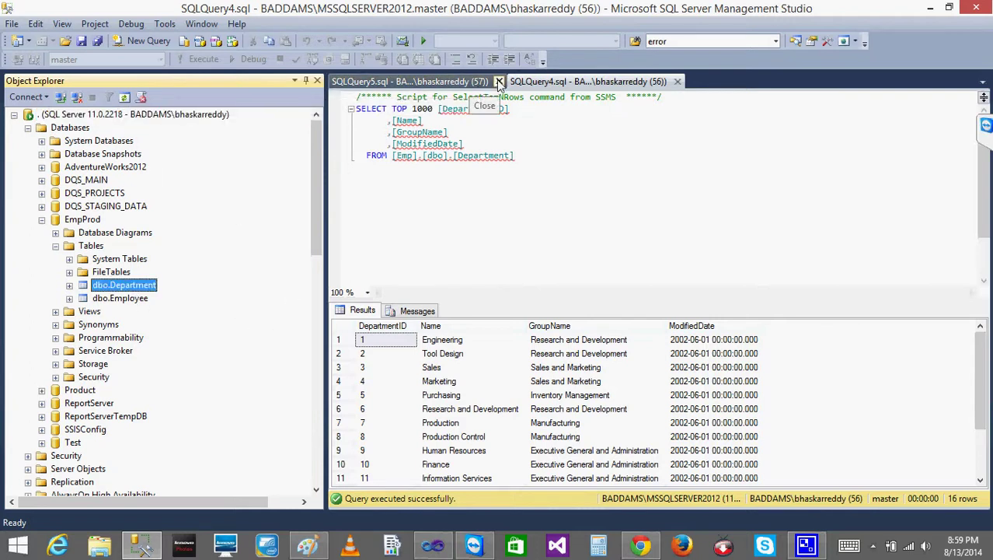
Close both open query windows, SQLQuery5.sql and SQLQuery4.sql.
left_click(498, 81)
left_click(499, 81)
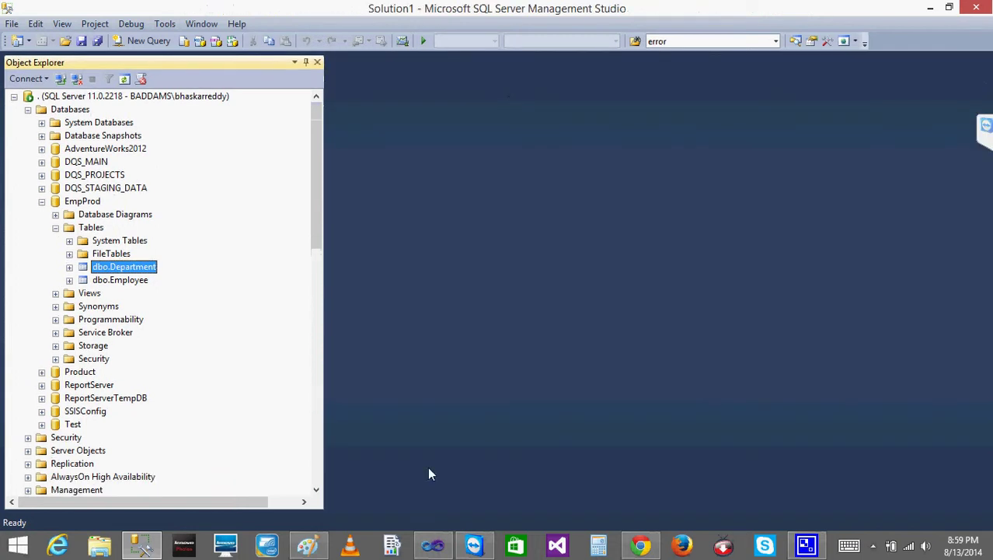
Switch to Visual Studio and try to point LoadDept's Emp connection manager at server "." and the EmpProd database.
left_click(433, 547)
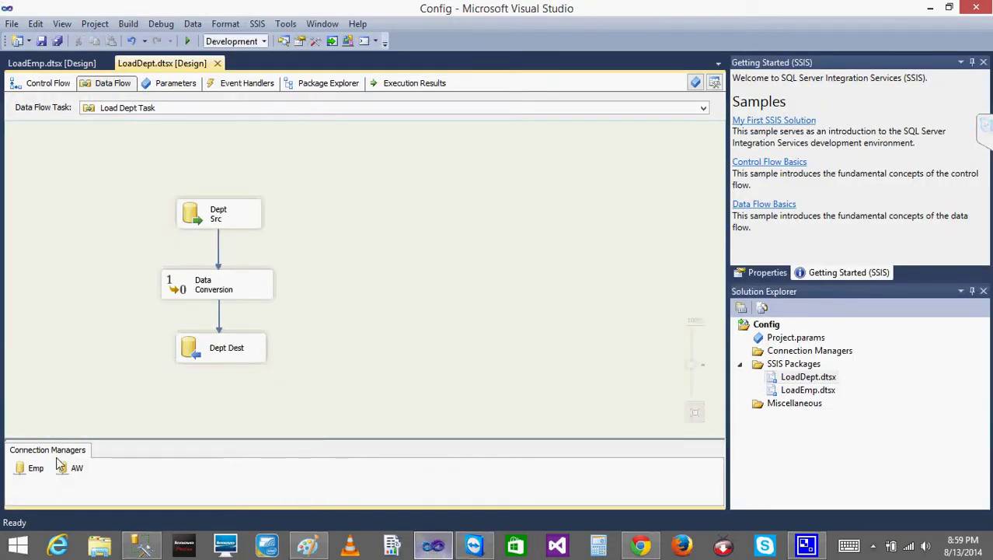
double_click(29, 469)
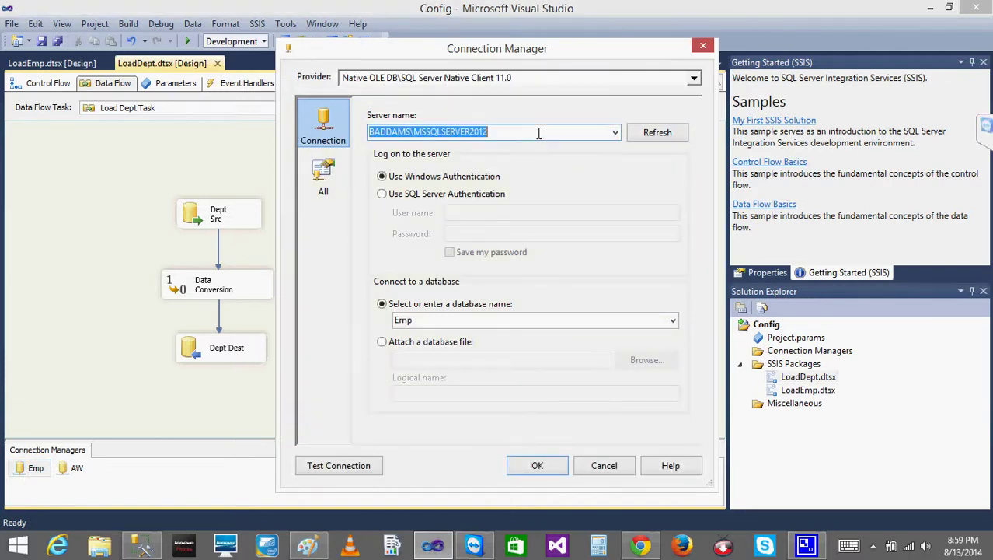
key("BackSpace")
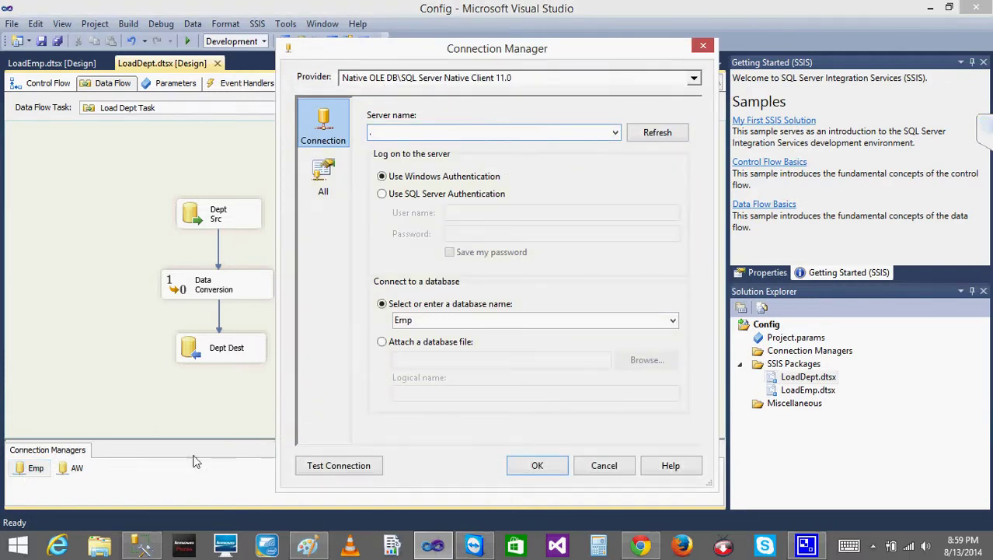
left_click(142, 548)
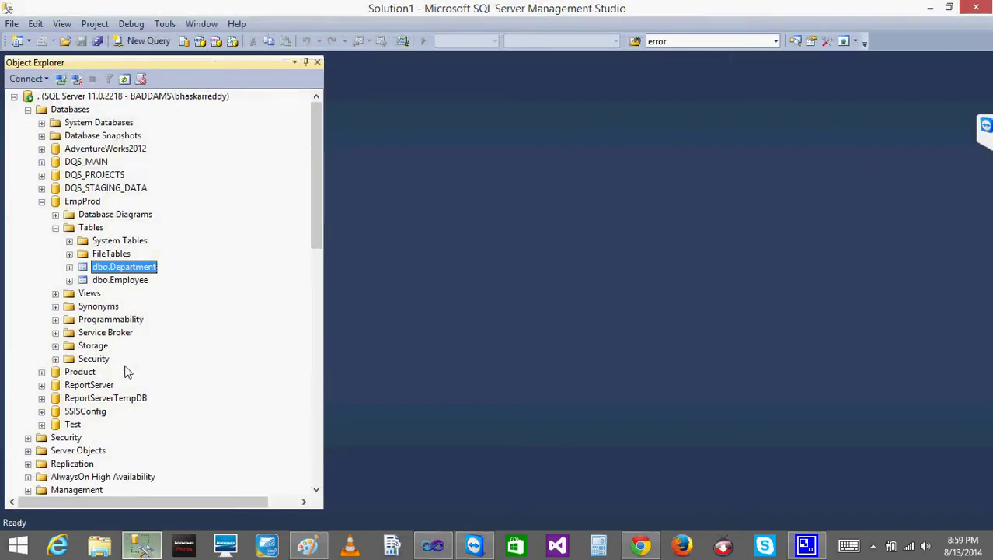
left_click(81, 204)
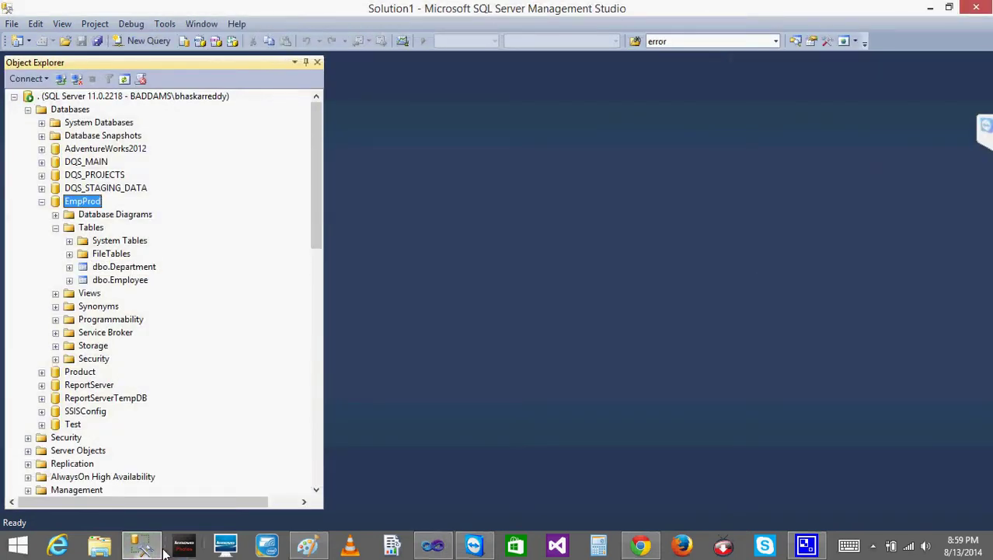
left_click(433, 547)
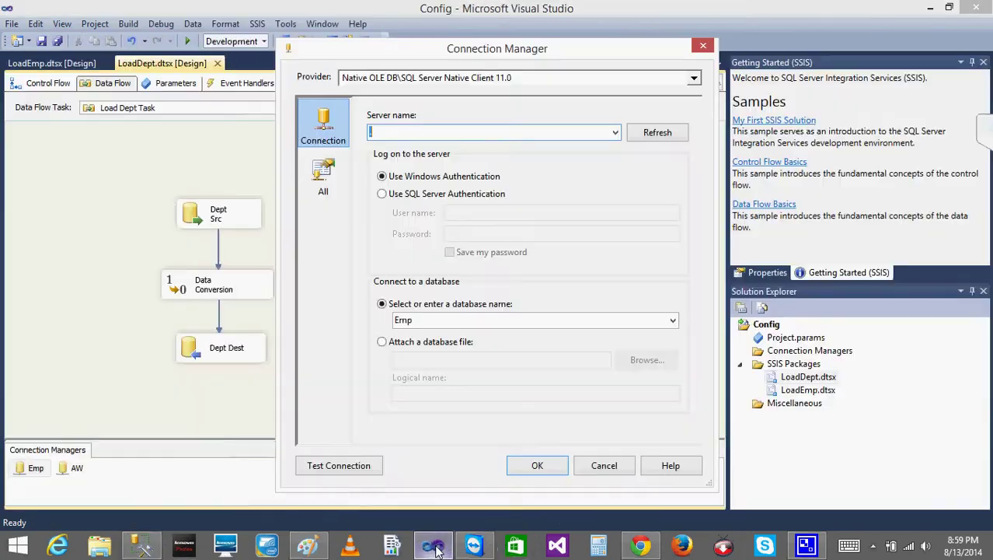
left_click(672, 320)
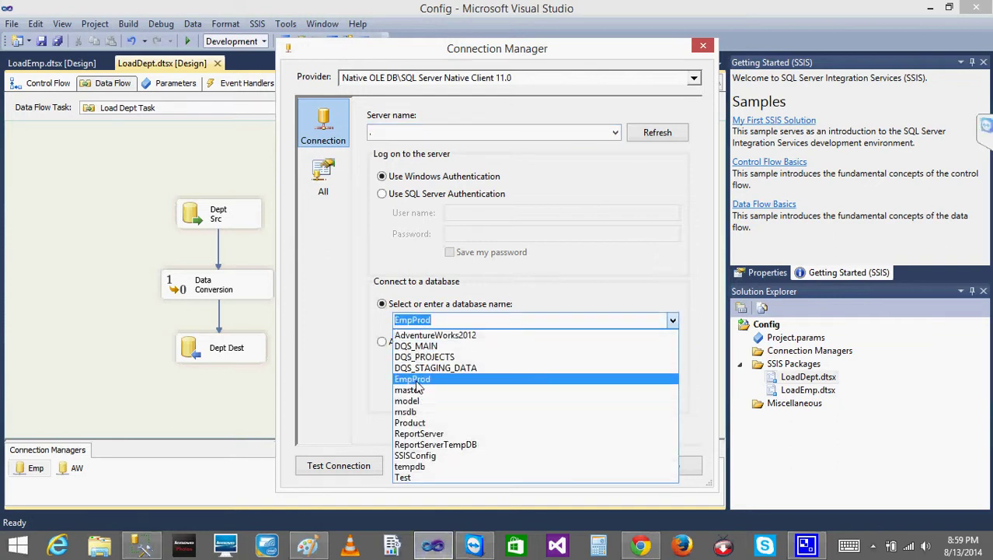
left_click(417, 384)
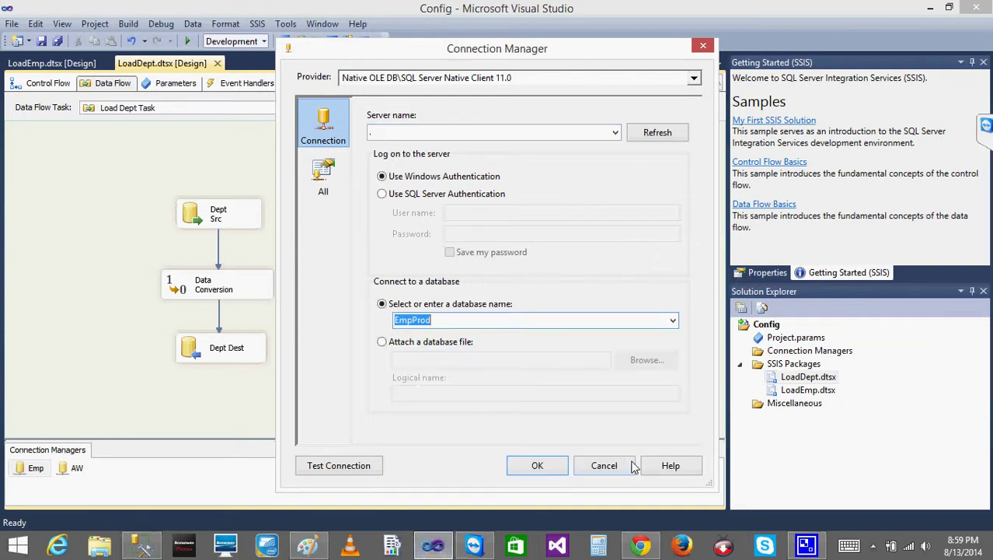
left_click(590, 467)
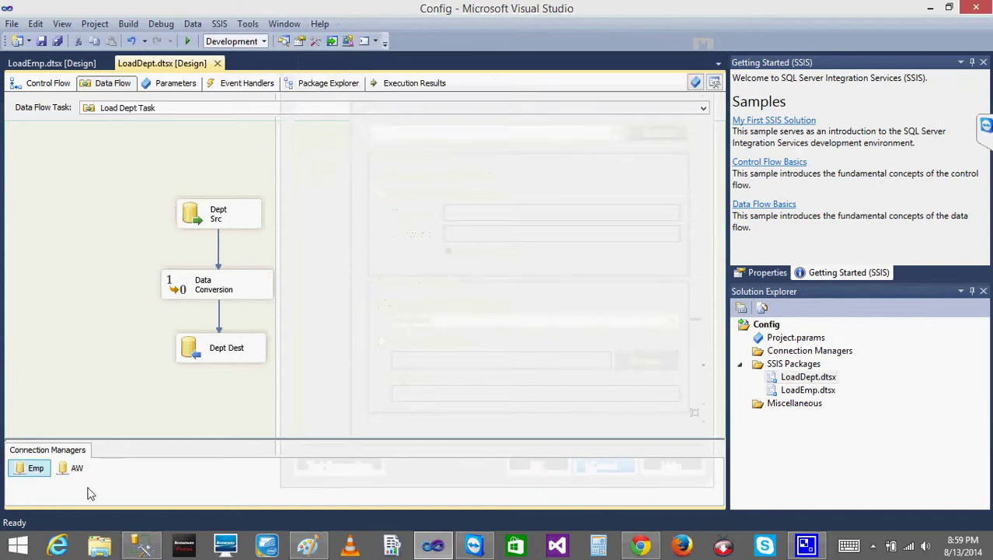
Check the connection manager used by the Dept Dest destination without changing it, and bring up the LoadEmp package.
double_click(199, 354)
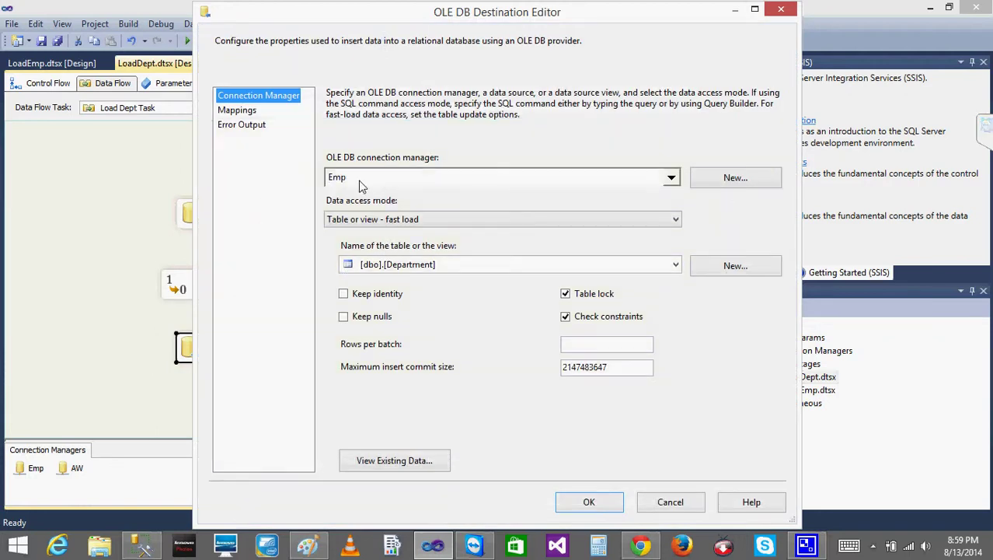
left_click(659, 502)
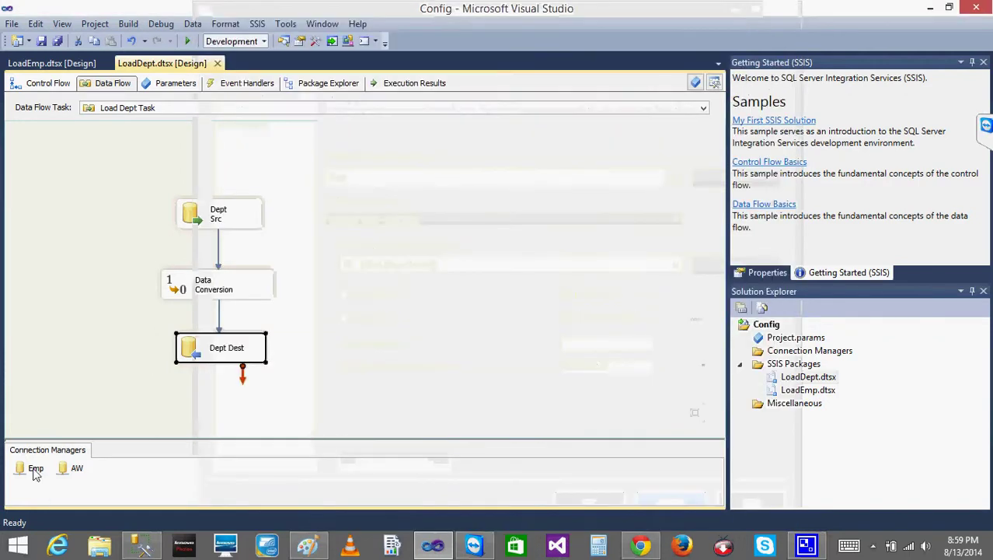
left_click(192, 349)
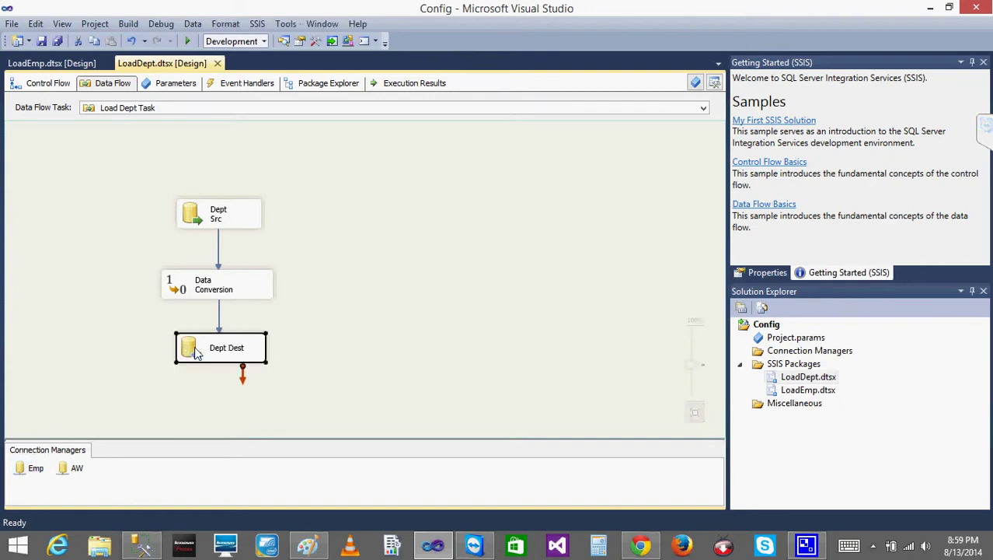
left_click(60, 66)
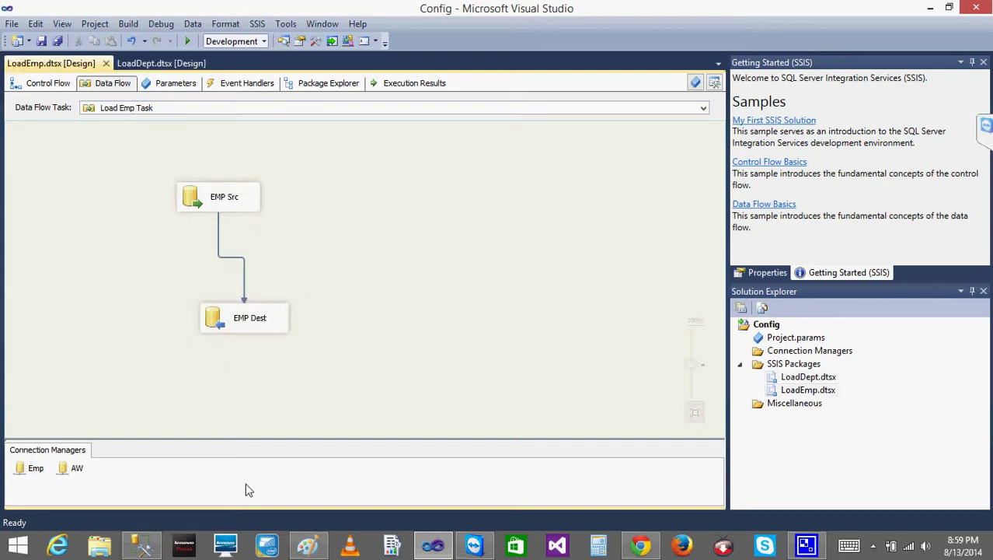
Try to point LoadEmp's Emp connection manager at server "." and the EmpProd database.
double_click(31, 471)
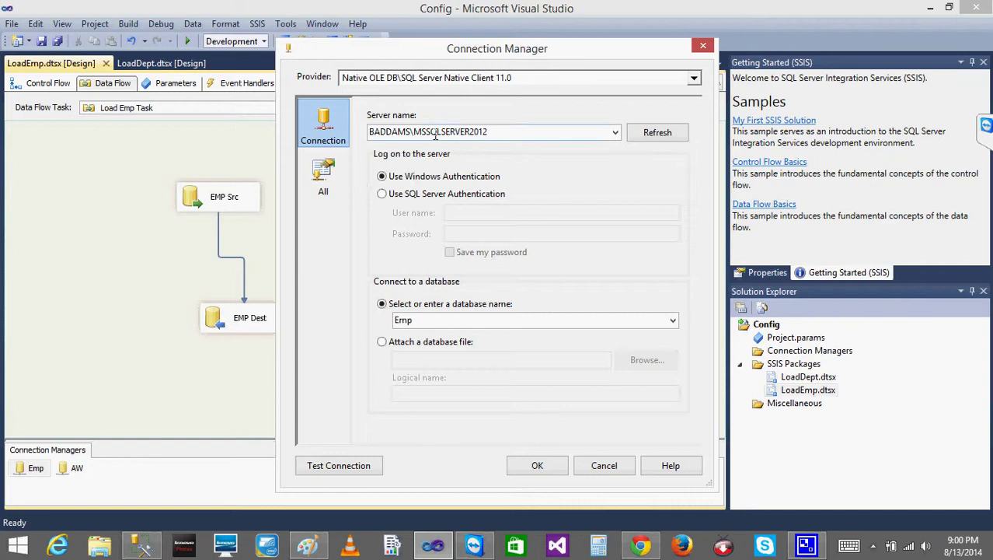
left_click(515, 136)
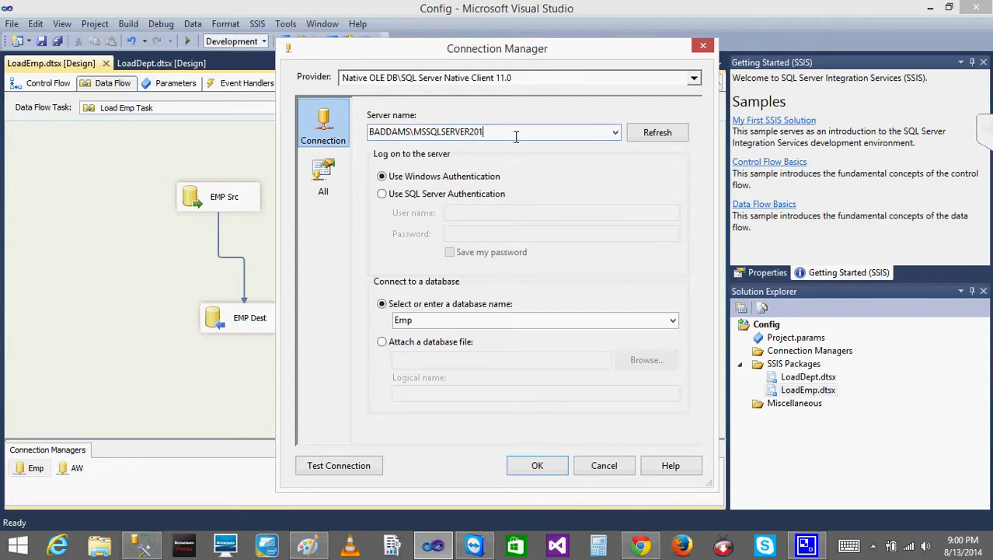
key("BackSpace")
key("BackSpace")
key("BackSpace")
key("BackSpace")
key("BackSpace")
key("BackSpace")
key("BackSpace")
key("BackSpace")
key("BackSpace")
key("BackSpace")
key("BackSpace")
key("BackSpace")
key("BackSpace")
key("BackSpace")
key("BackSpace")
key("BackSpace")
key("BackSpace")
key("BackSpace")
key("BackSpace")
key("BackSpace")
type(".")
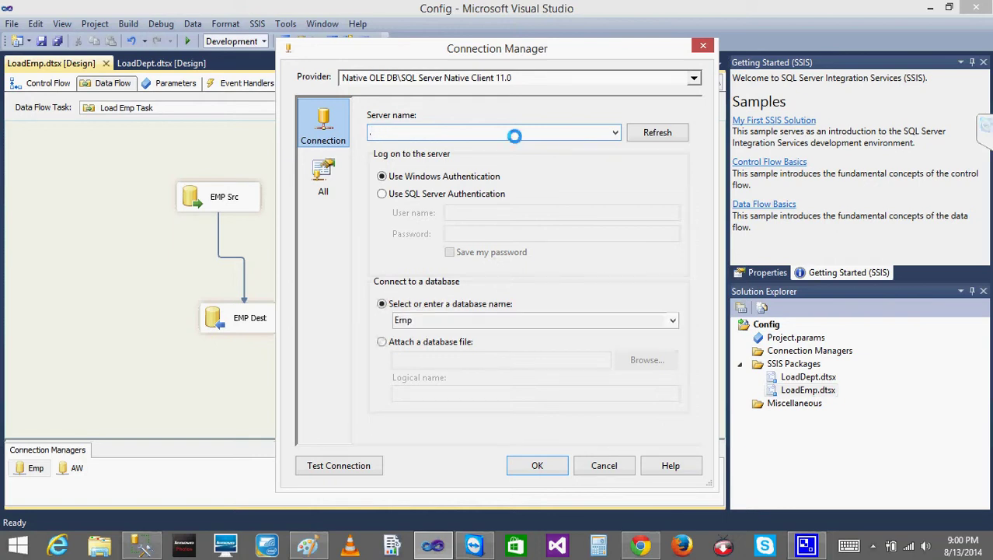
left_click(673, 319)
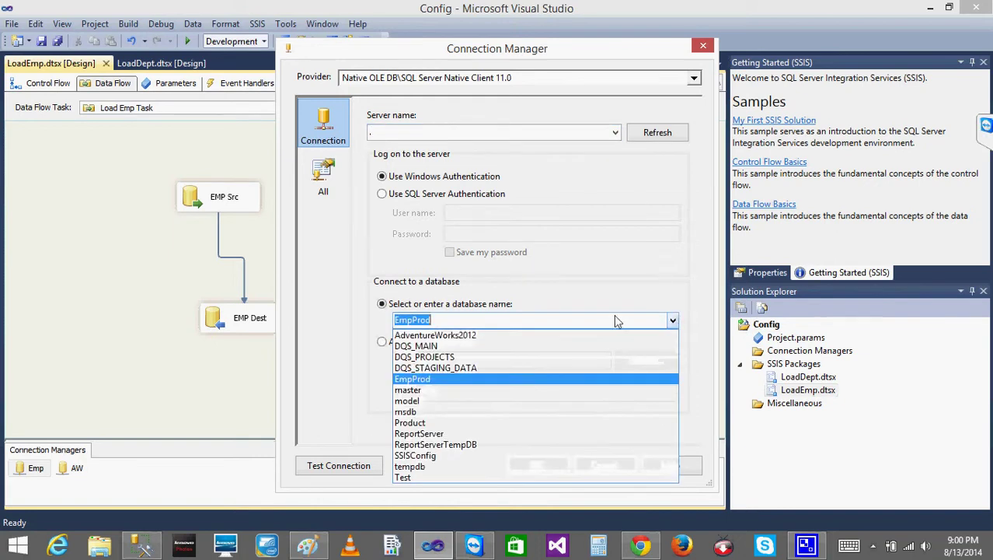
left_click(421, 380)
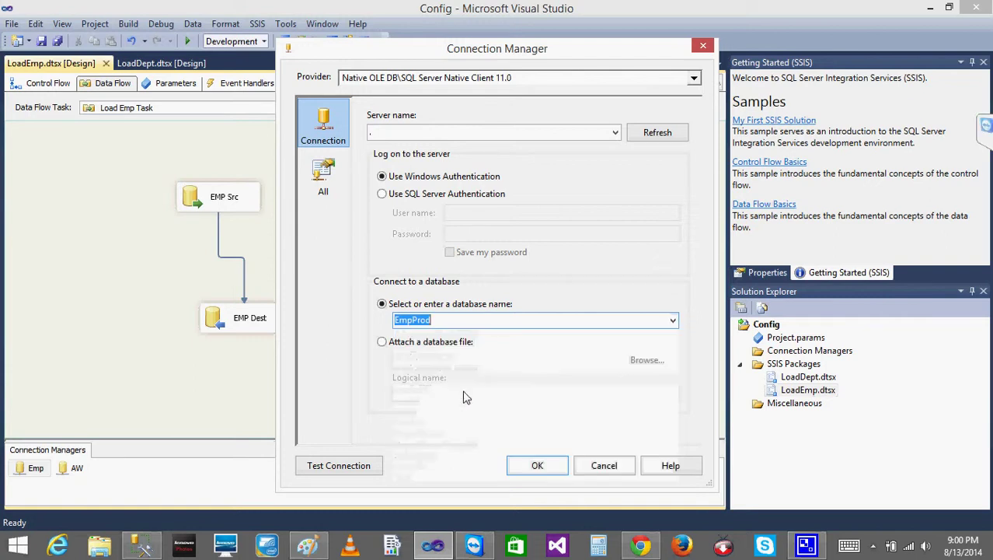
left_click(604, 468)
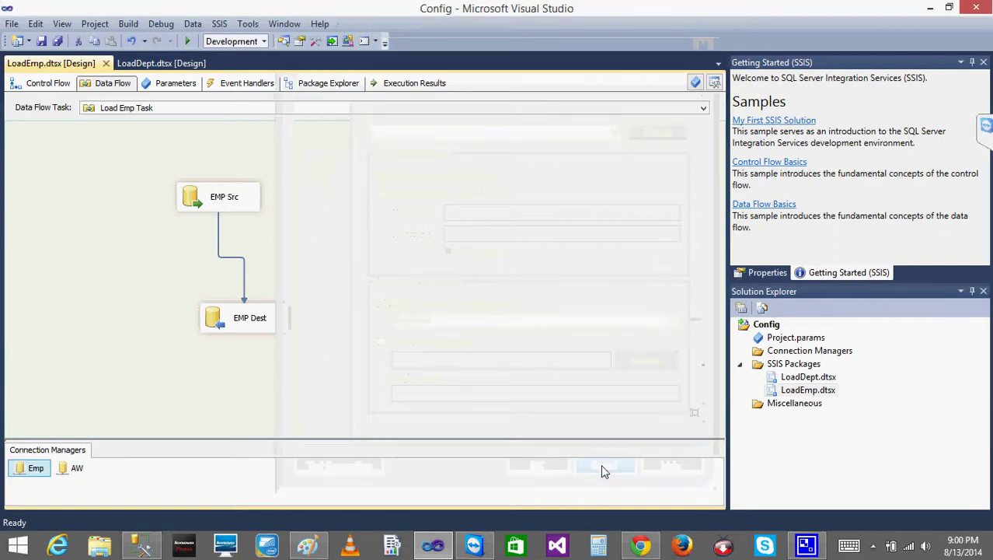
Look over the LoadDept data flow, the LoadEmp control flow, and LoadEmp's Emp and AW connection managers.
left_click(177, 63)
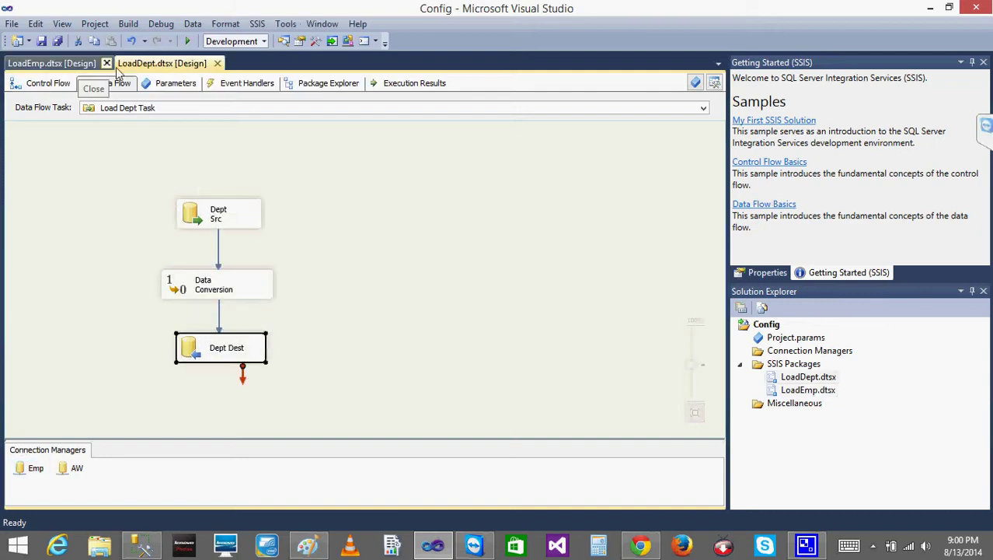
left_click(76, 65)
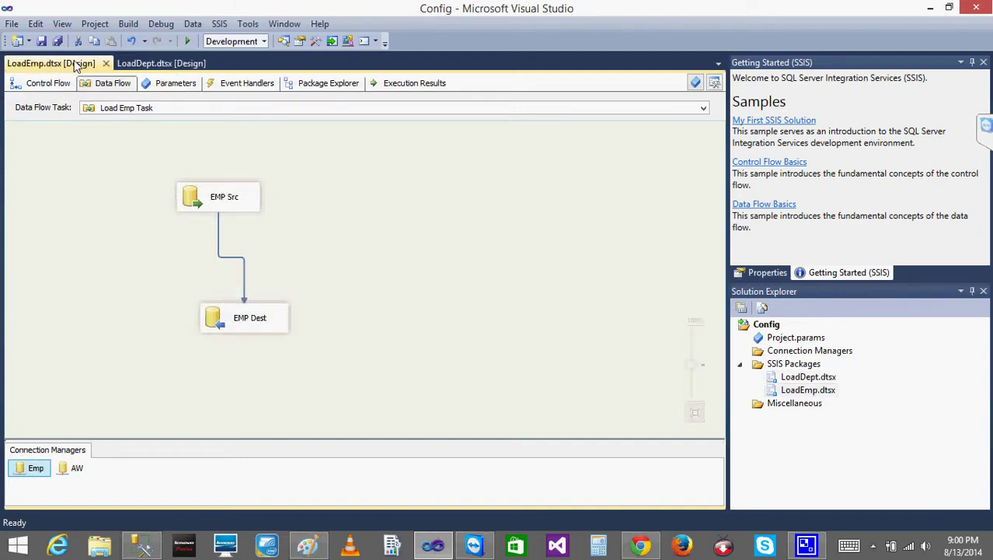
left_click(58, 84)
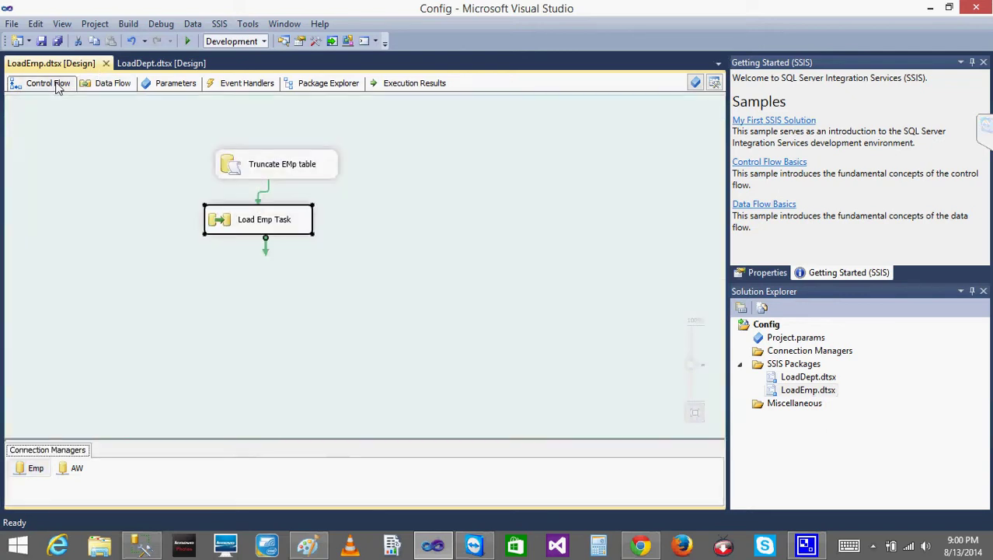
left_click(441, 165)
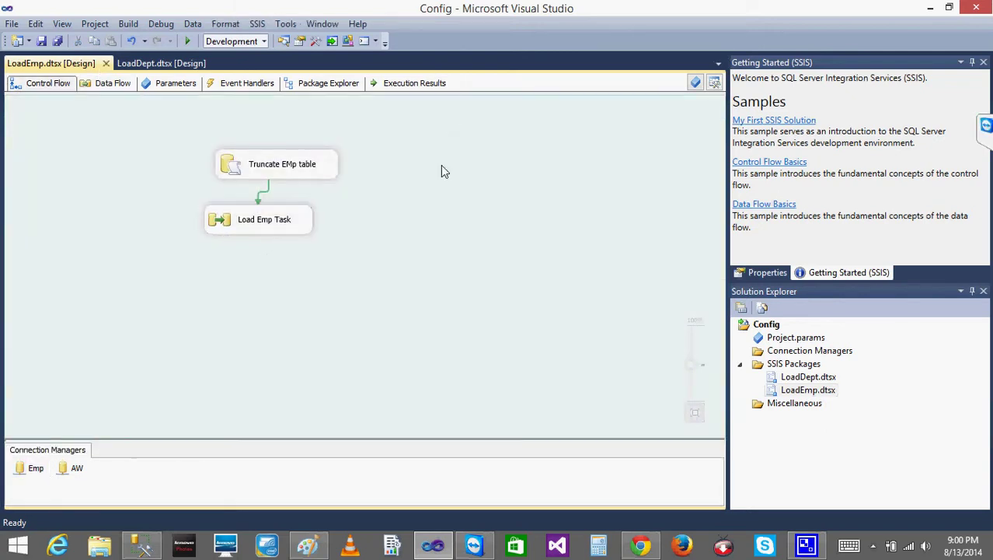
left_click(74, 469)
left_click(37, 470)
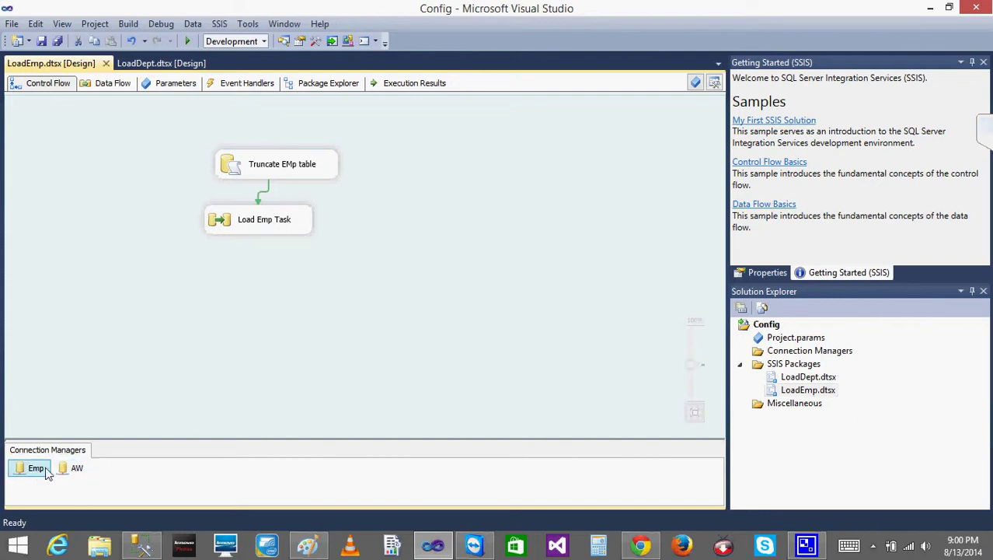
left_click(71, 473)
left_click(441, 223)
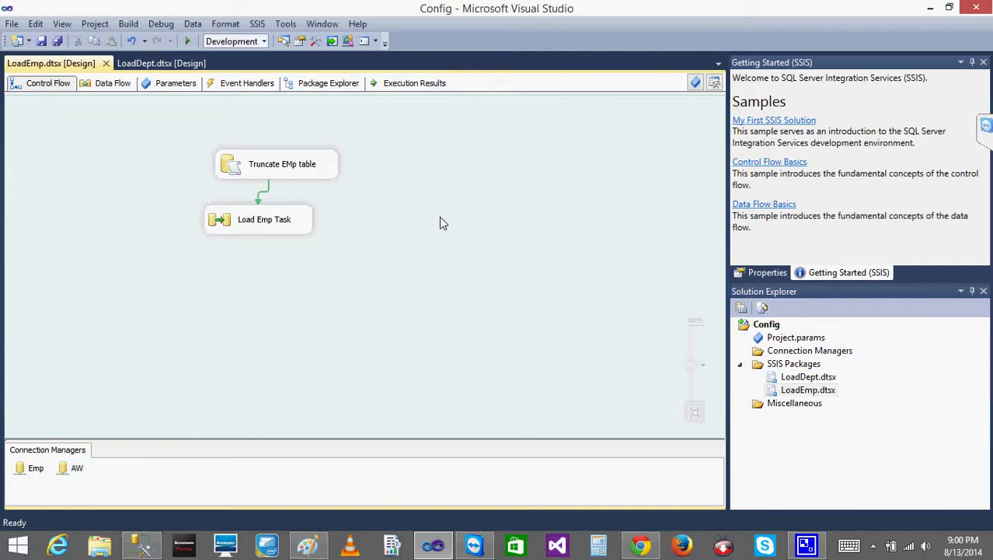
Find the Configurations property of the LoadEmp package and look at its Package Configurations Organizer.
right_click(440, 223)
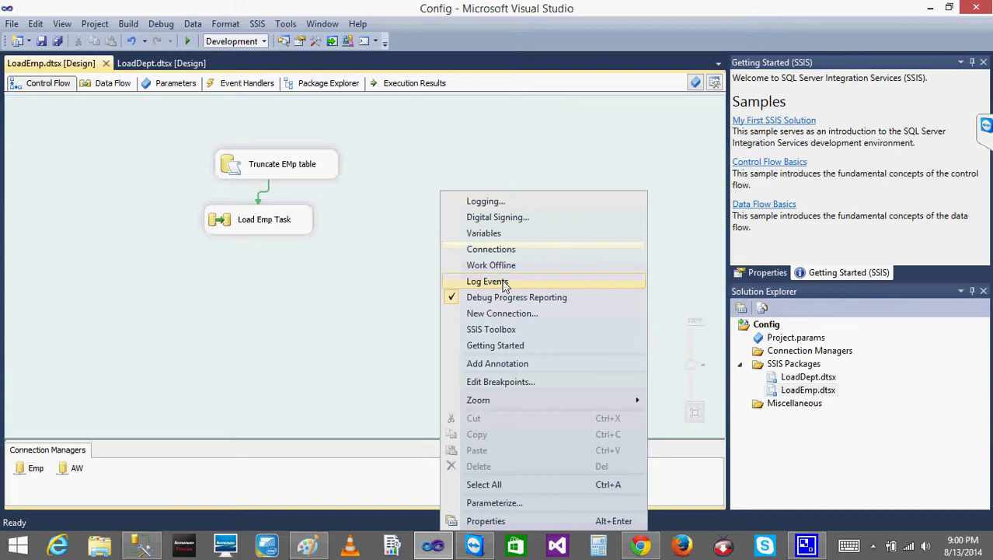
left_click(498, 151)
right_click(498, 151)
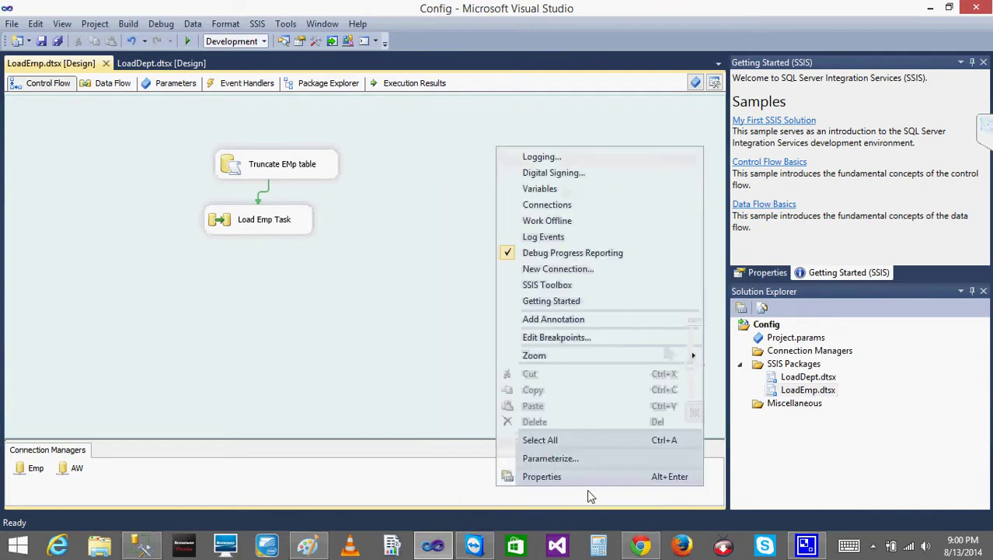
left_click(567, 476)
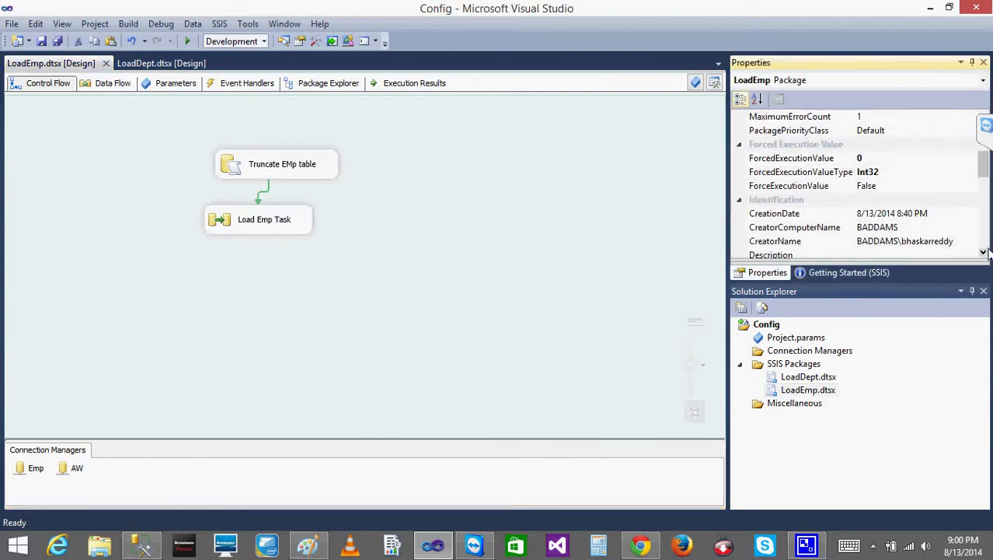
left_click_drag(984, 164, 982, 193)
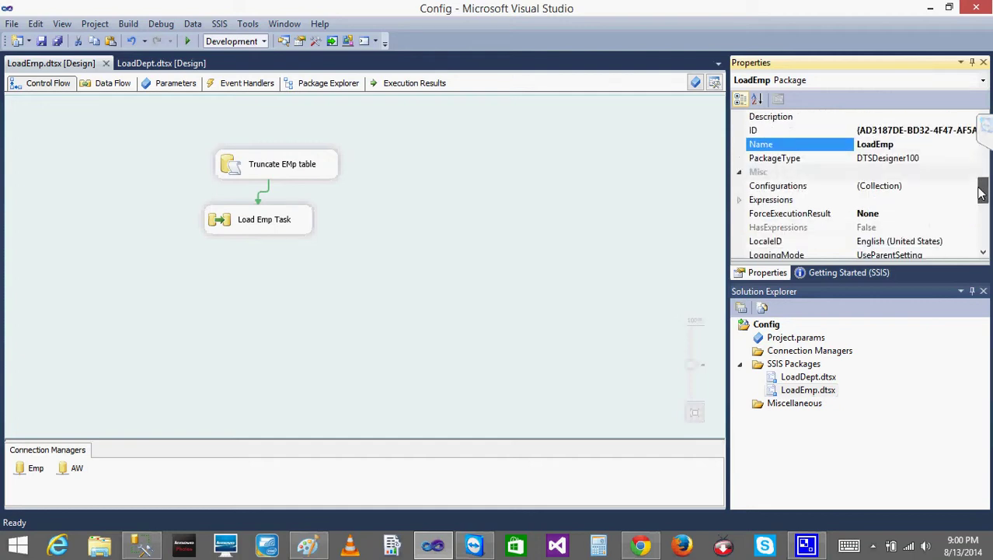
left_click(768, 187)
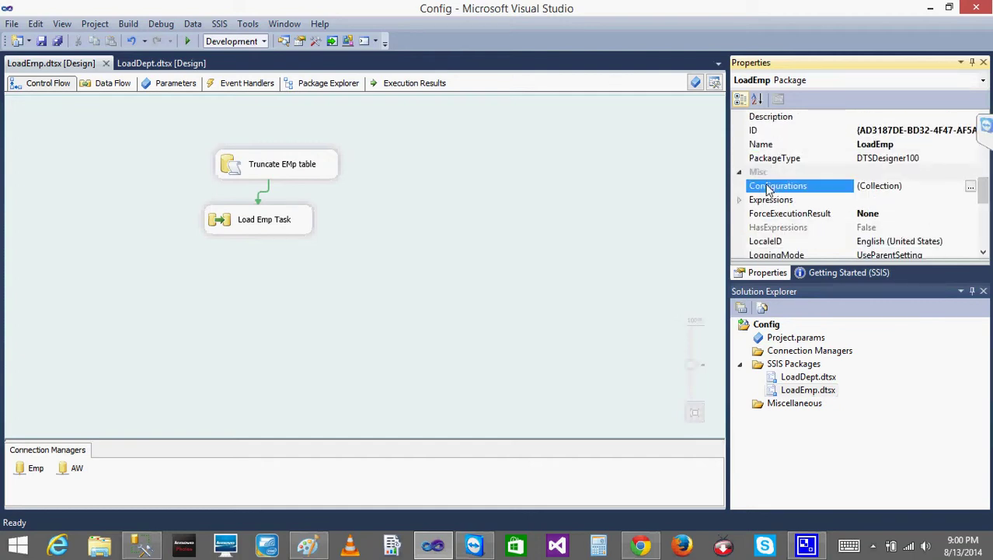
left_click(972, 188)
left_click(637, 435)
left_click(972, 187)
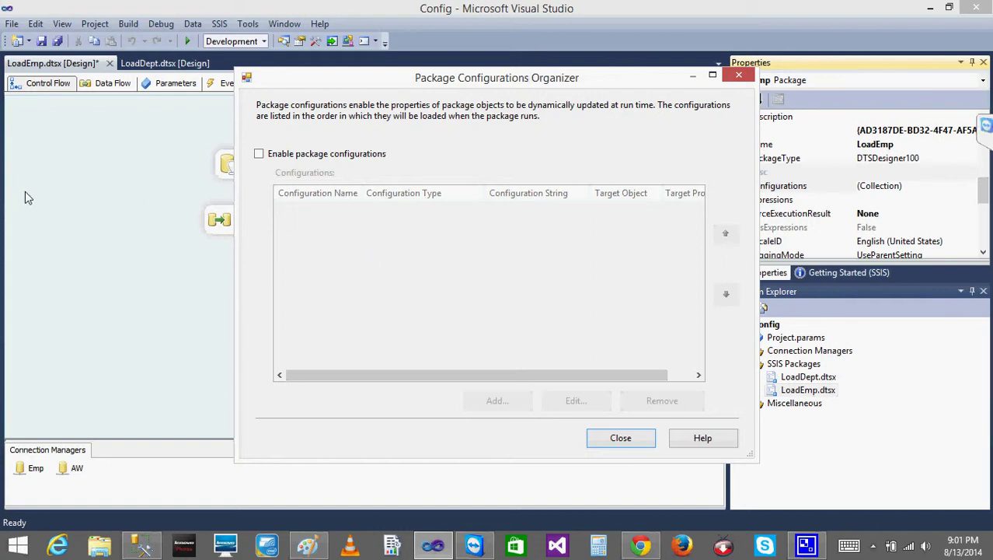
left_click(628, 437)
right_click(435, 179)
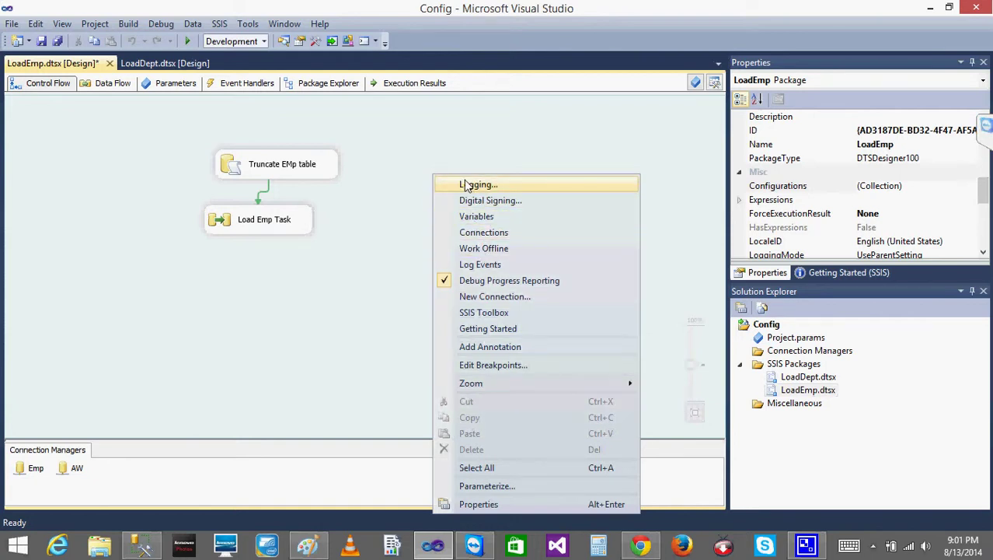
left_click(470, 142)
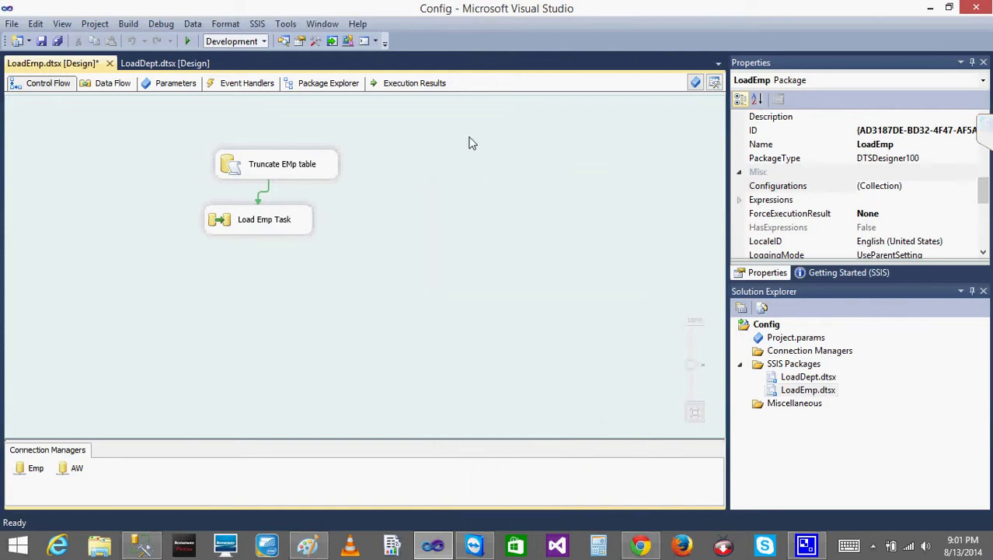
left_click(925, 186)
left_click(440, 203)
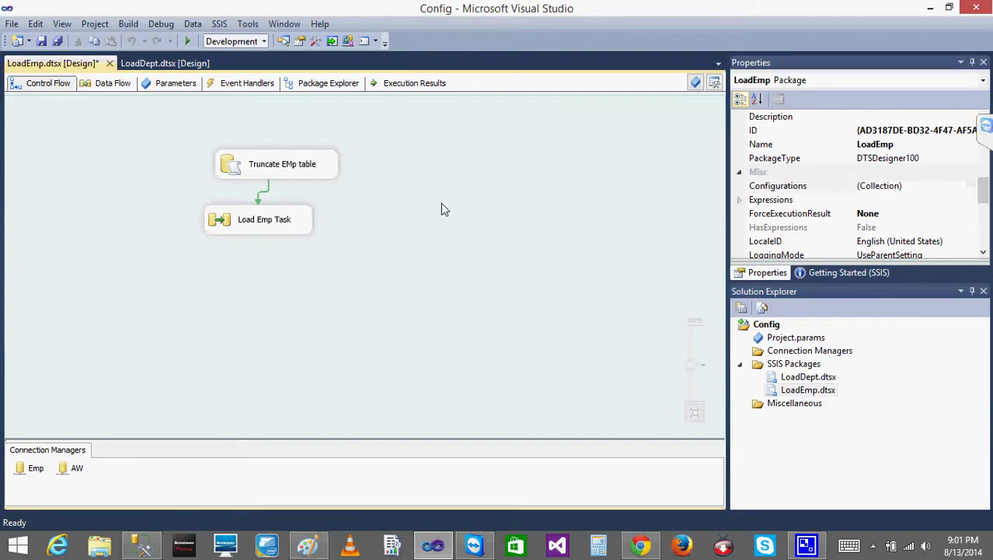
left_click(272, 162)
left_click(552, 145)
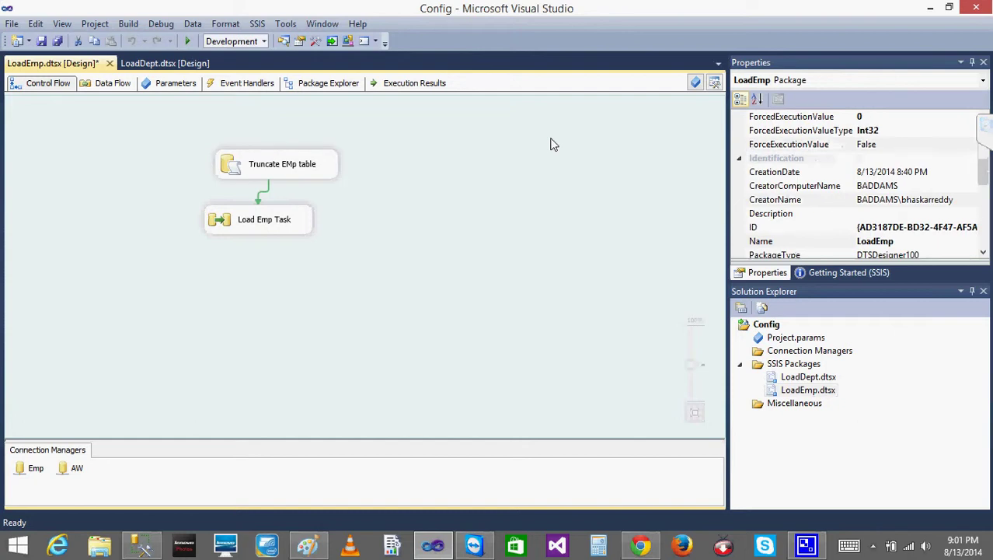
Reopen the Configurations collection in the LoadEmp package properties and enable package configurations.
right_click(552, 145)
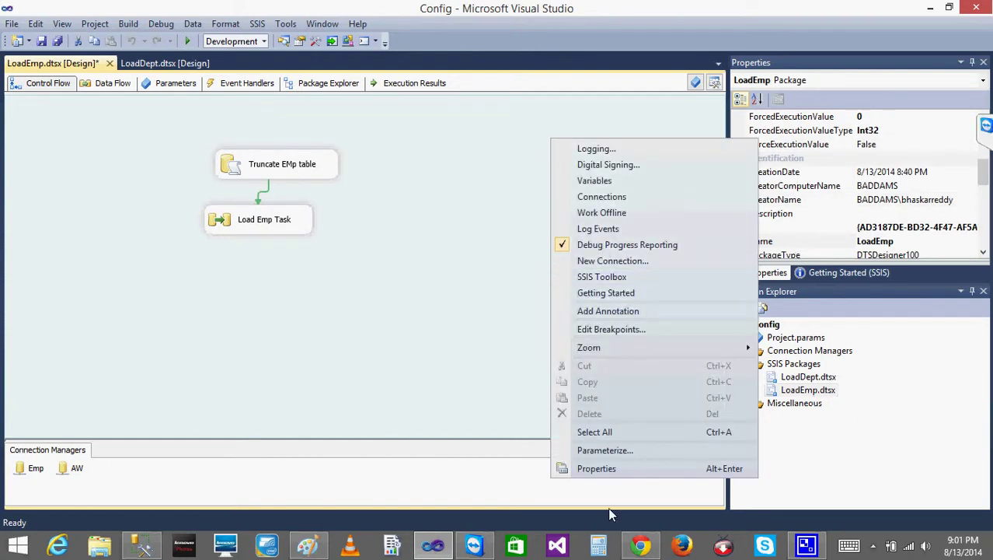
left_click(595, 468)
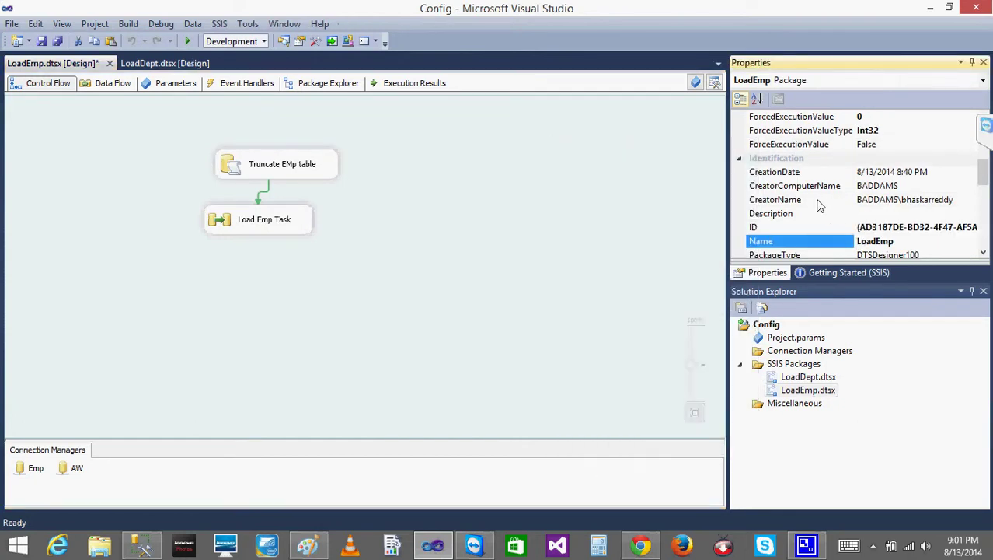
left_click(984, 253)
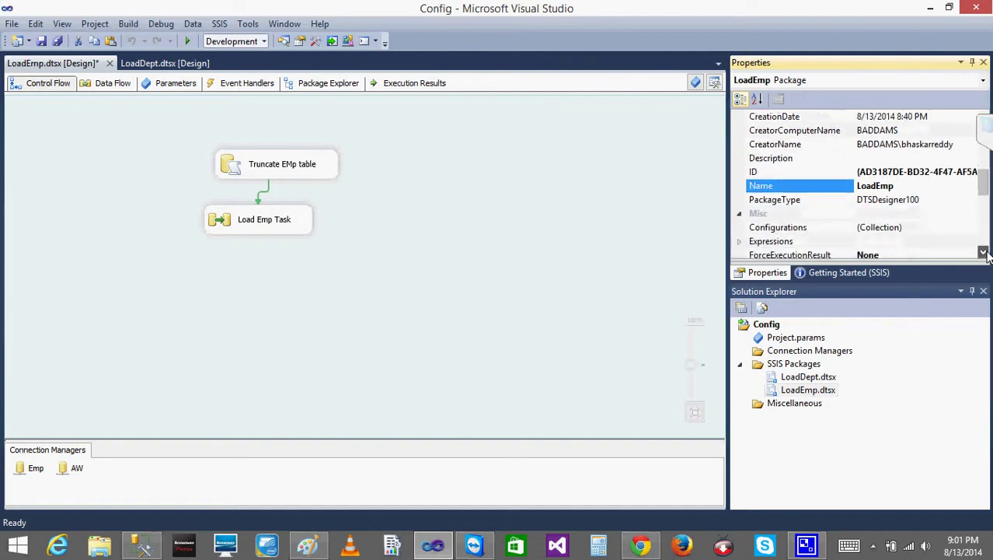
left_click(971, 186)
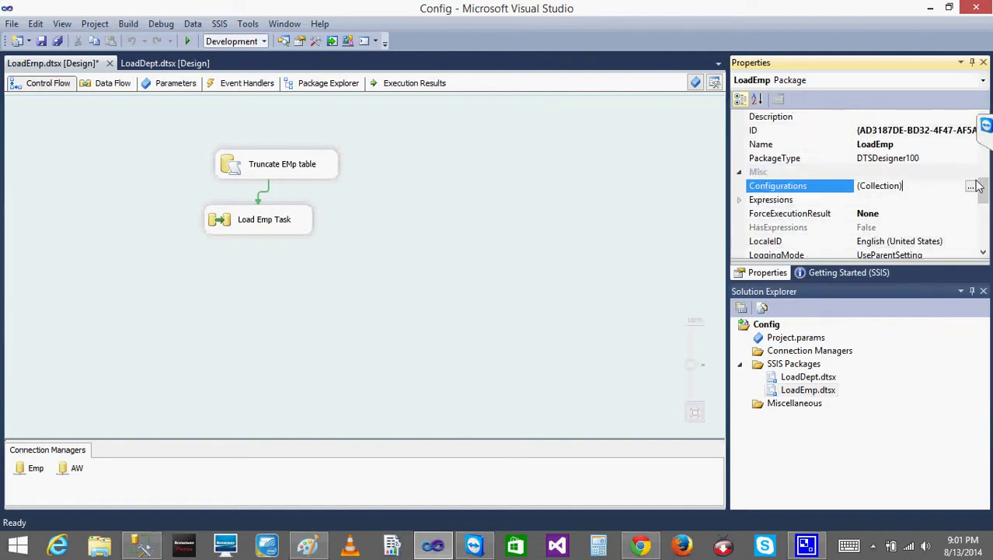
left_click(971, 188)
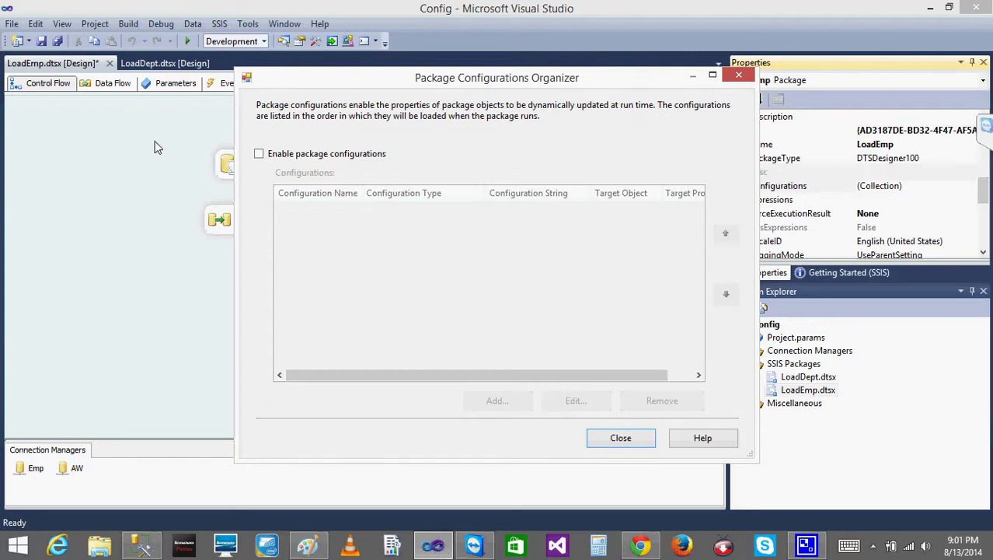
left_click(260, 155)
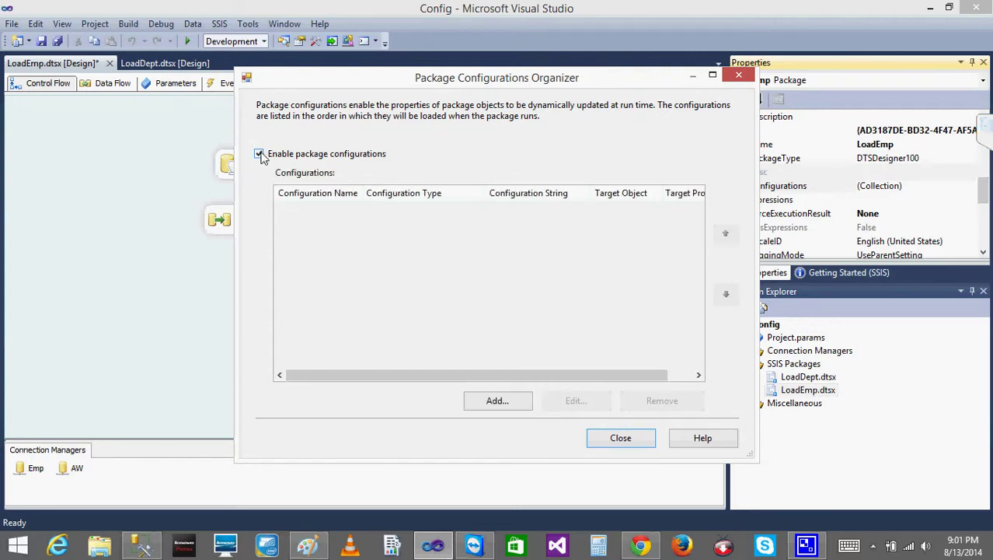
Add a package configuration of type XML configuration file and browse to the SQL Class July folder on the desktop for its location.
left_click(504, 406)
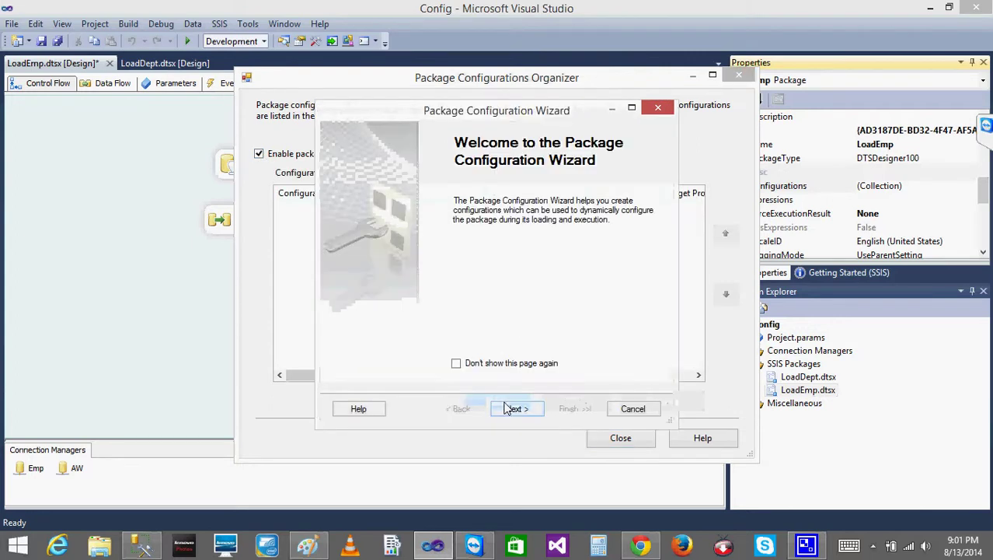
left_click(516, 408)
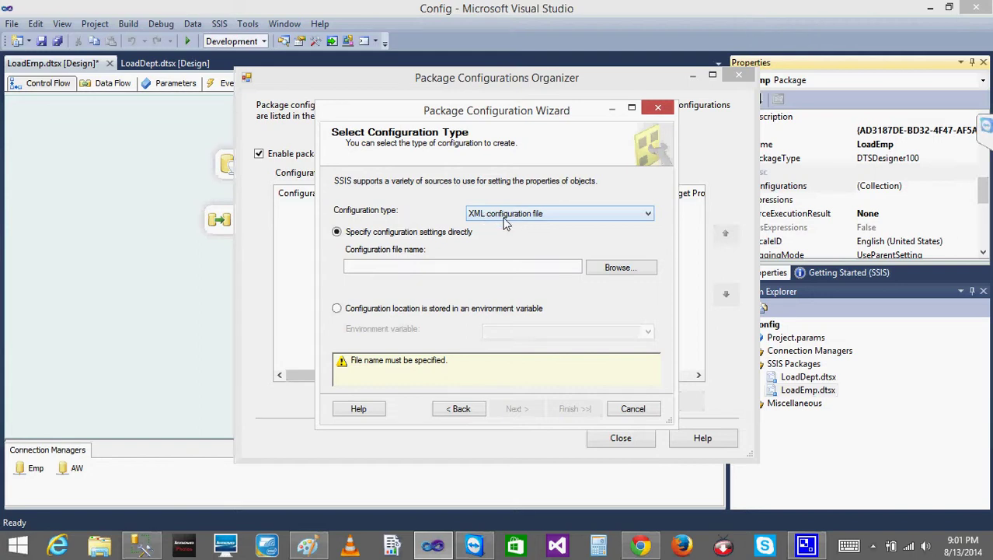
left_click(620, 269)
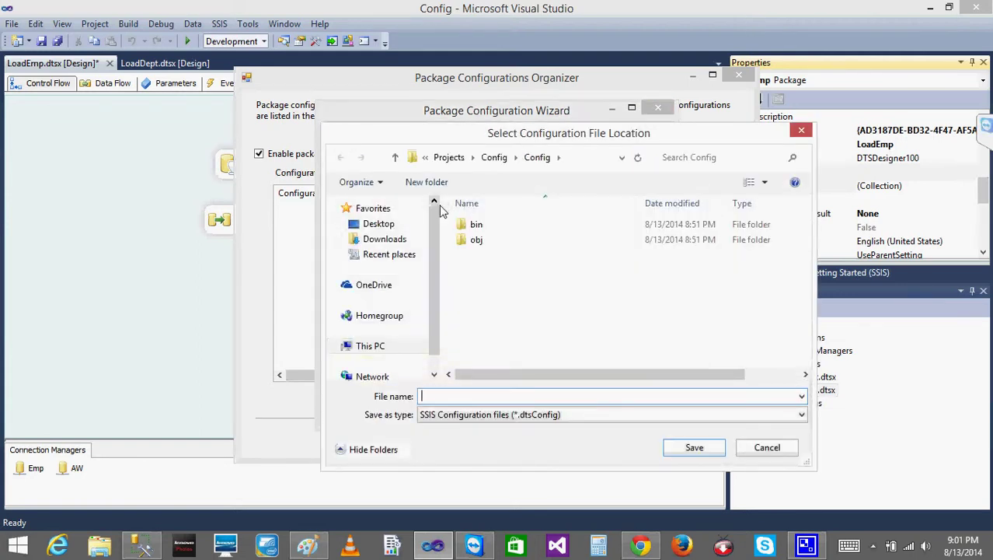
left_click(384, 225)
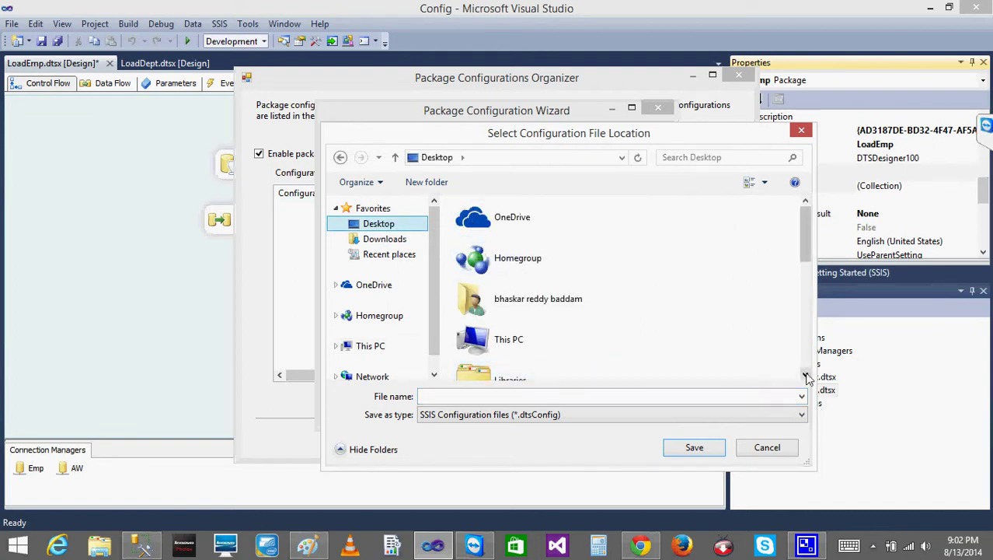
scroll(806, 376, "down", 6)
scroll(806, 376, "down", 1)
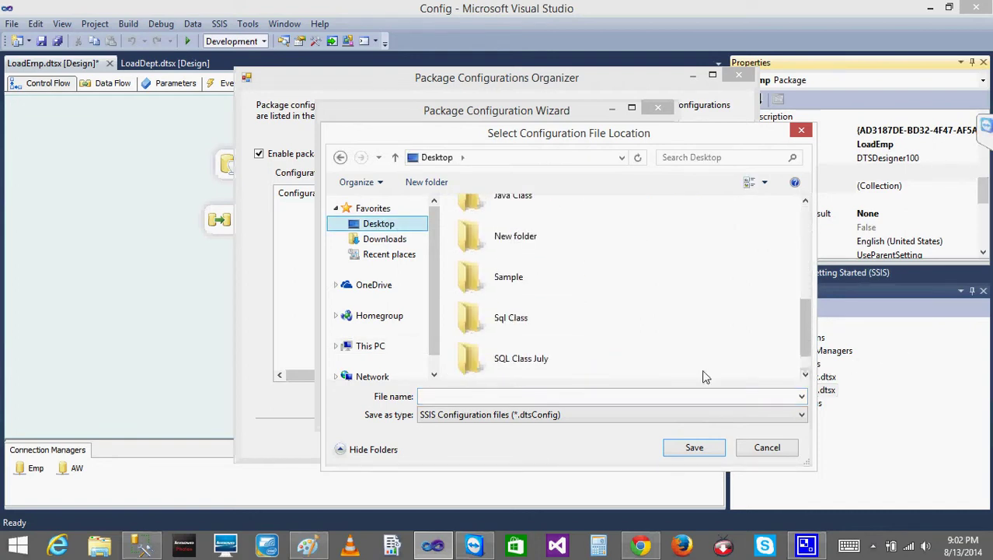
double_click(509, 359)
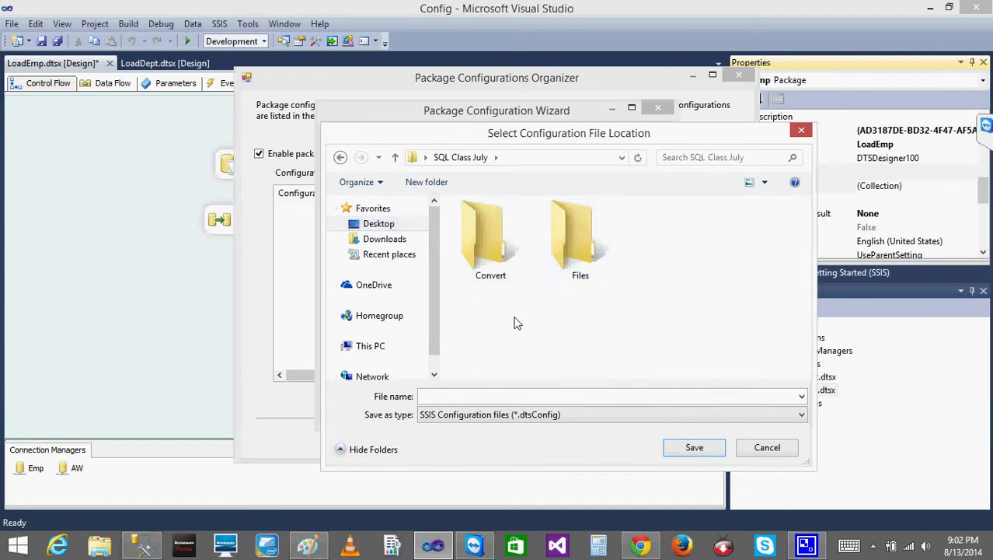
Create a new folder named Config inside the SQL Class July folder.
right_click(395, 317)
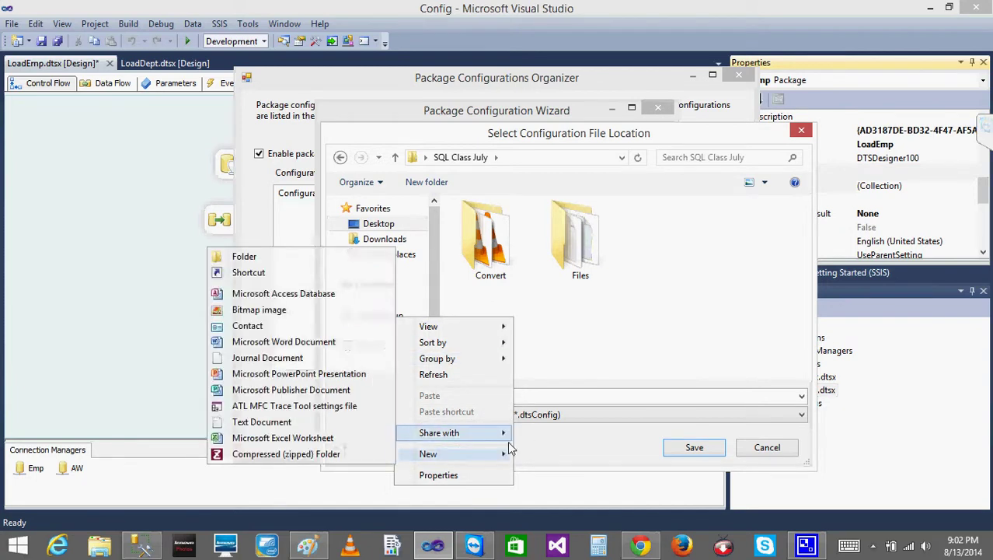
mouse_move(502, 457)
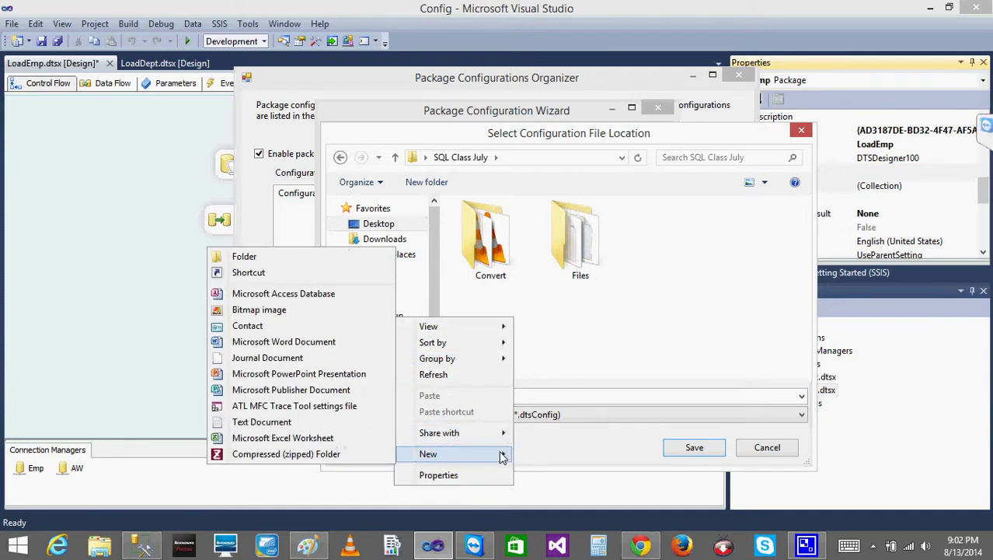
left_click(284, 261)
type("Config")
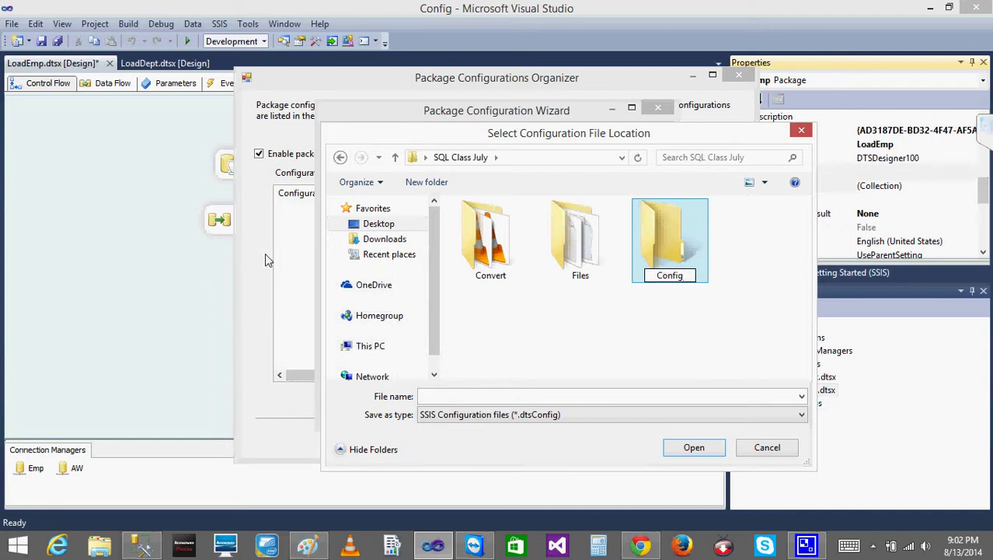
left_click(661, 304)
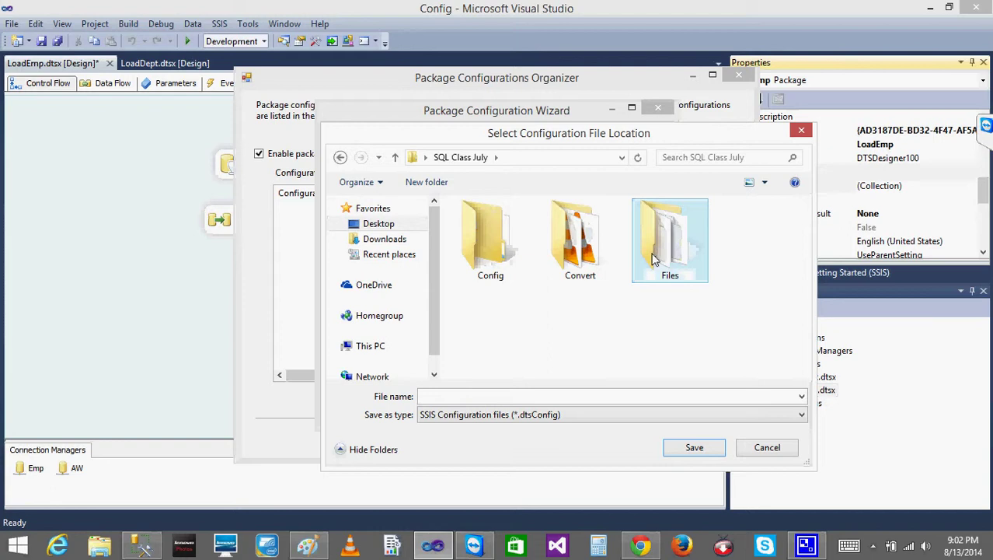
Specify SSISConfig in the new Config folder as the configuration file and continue to the property selection.
double_click(489, 255)
left_click(436, 401)
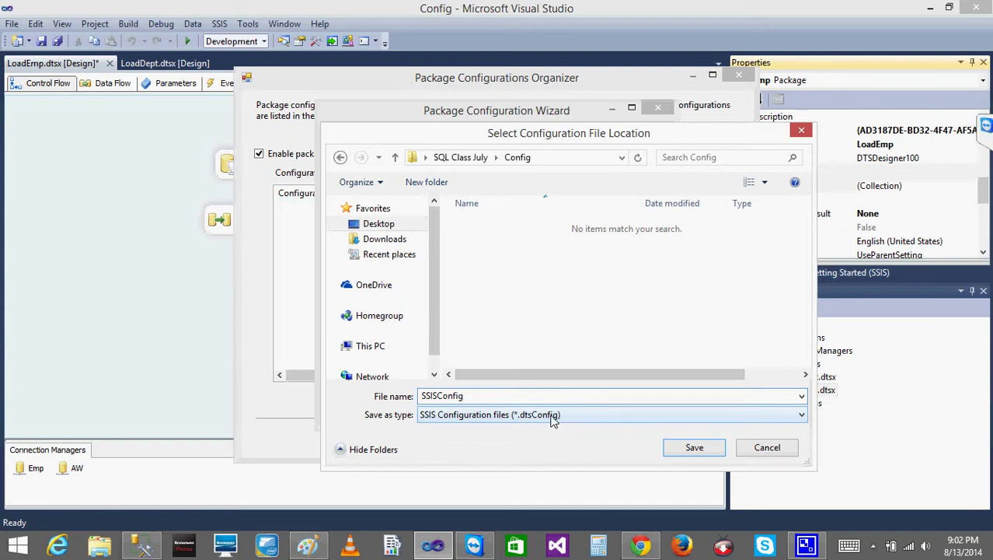
left_click(689, 449)
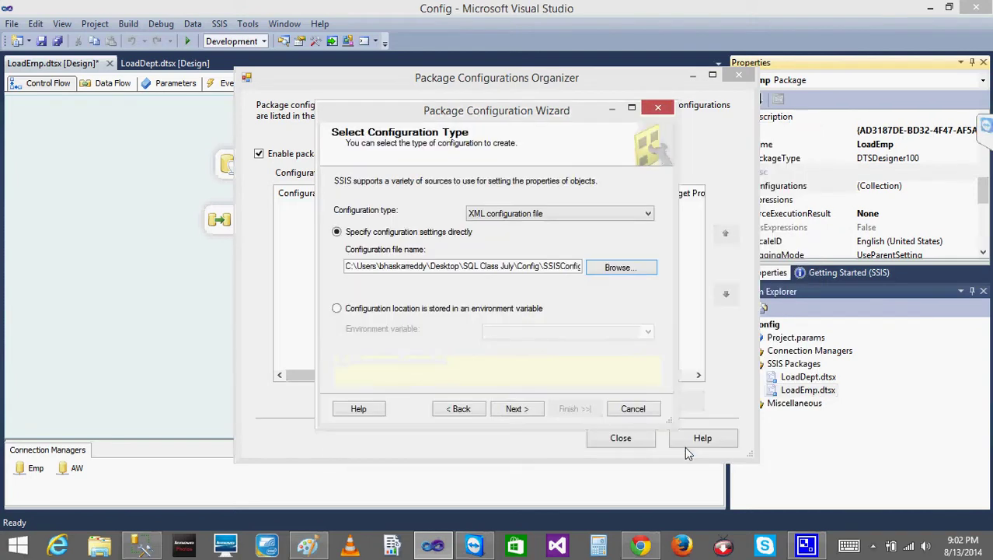
left_click(520, 412)
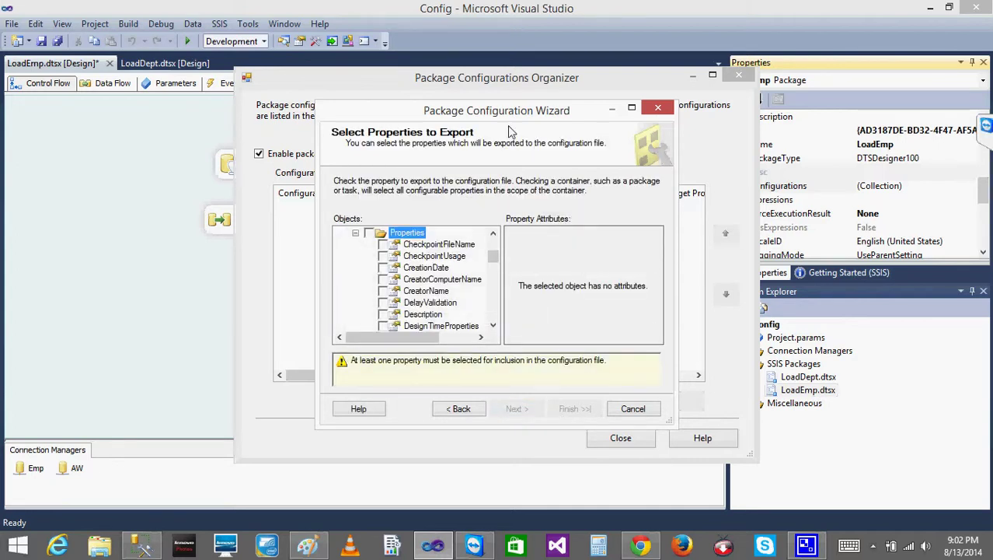
Include the ConnectionString property of the AW connection manager in the export and enlarge the wizard to full screen.
scroll(495, 248, "up", 3)
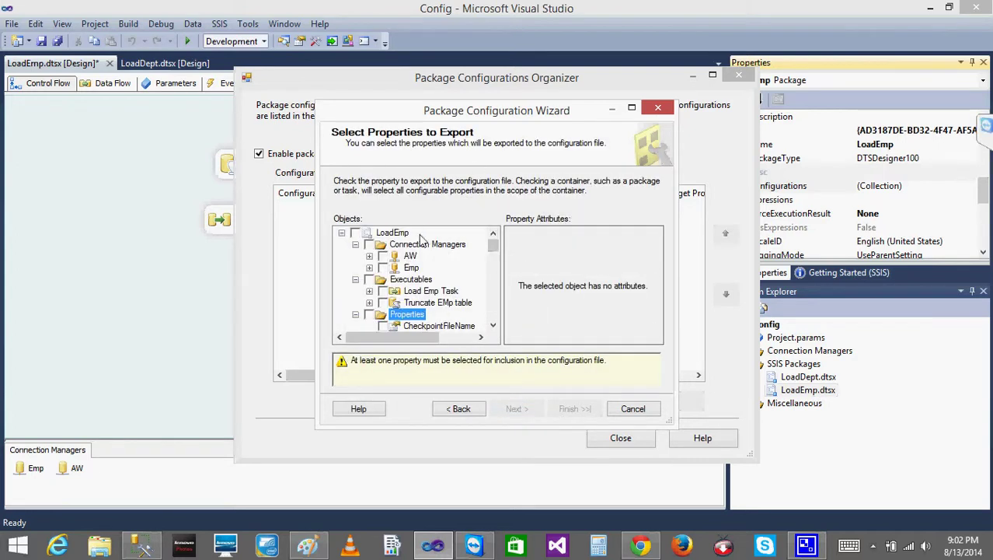
left_click(355, 244)
left_click(355, 255)
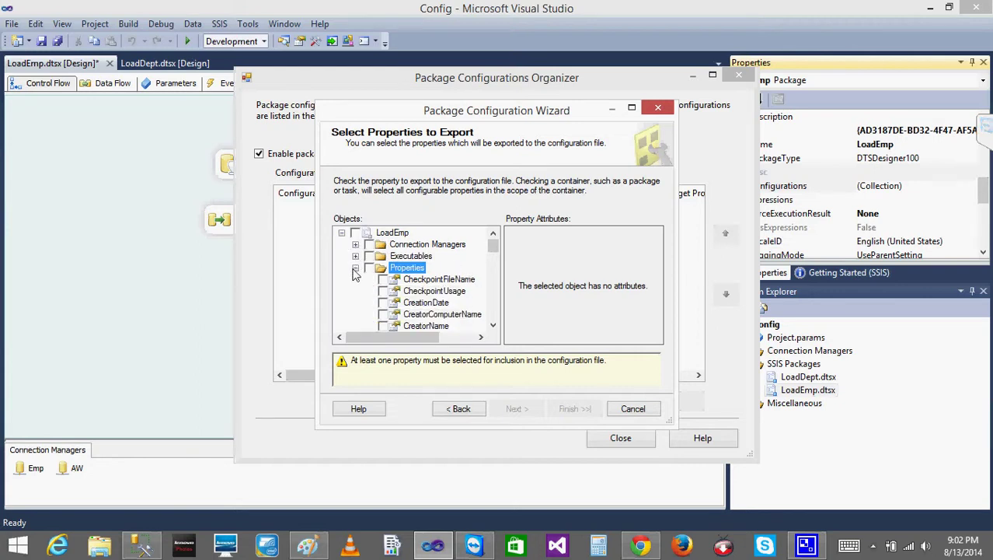
left_click(355, 268)
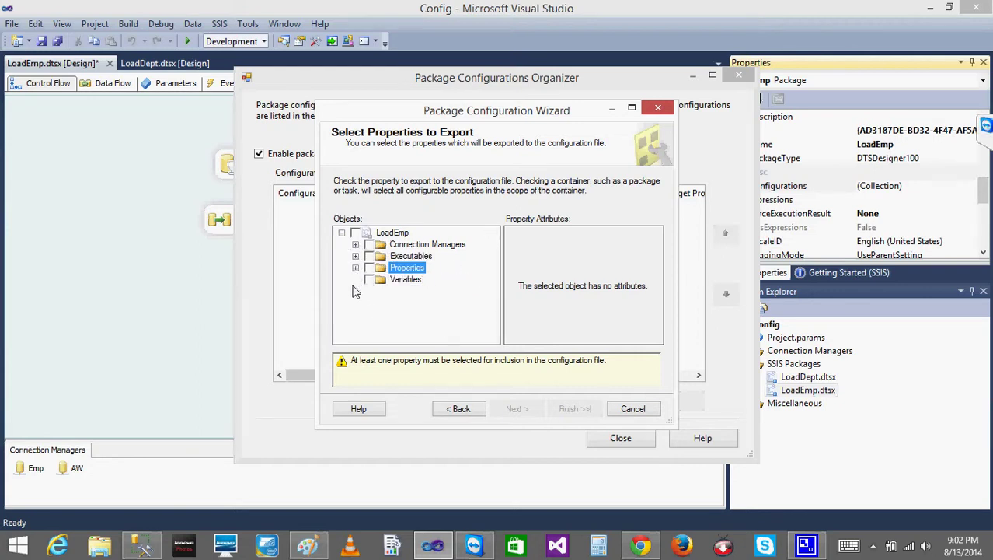
left_click(355, 244)
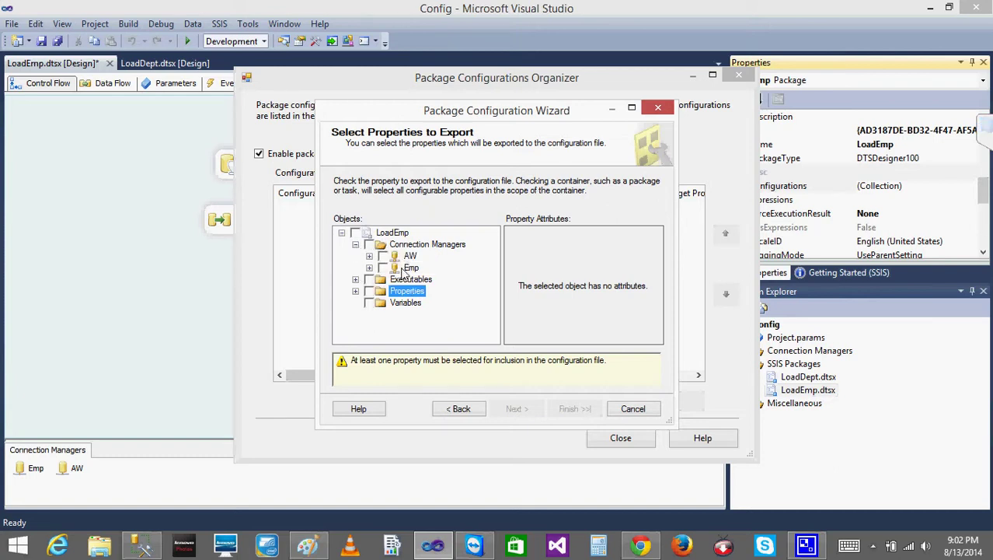
left_click(369, 256)
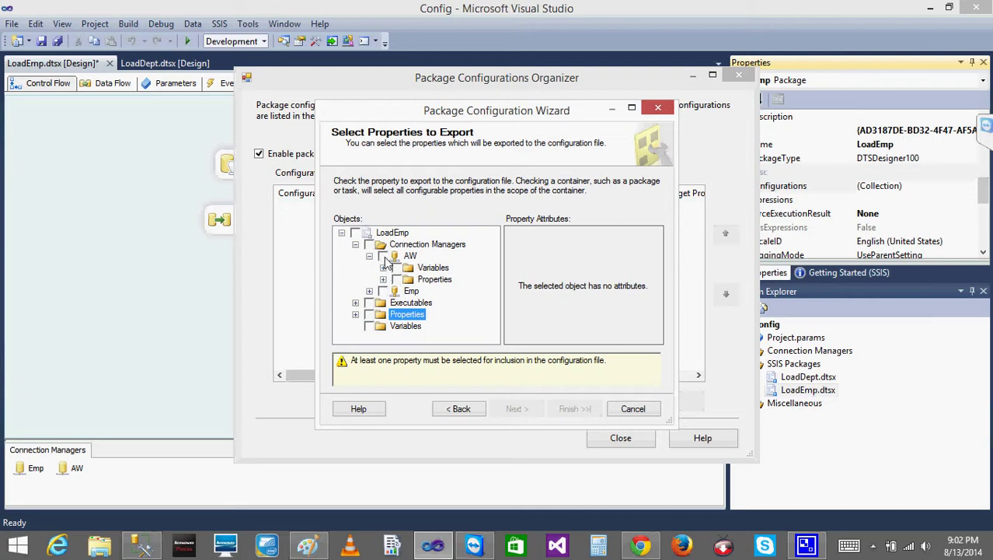
left_click(384, 279)
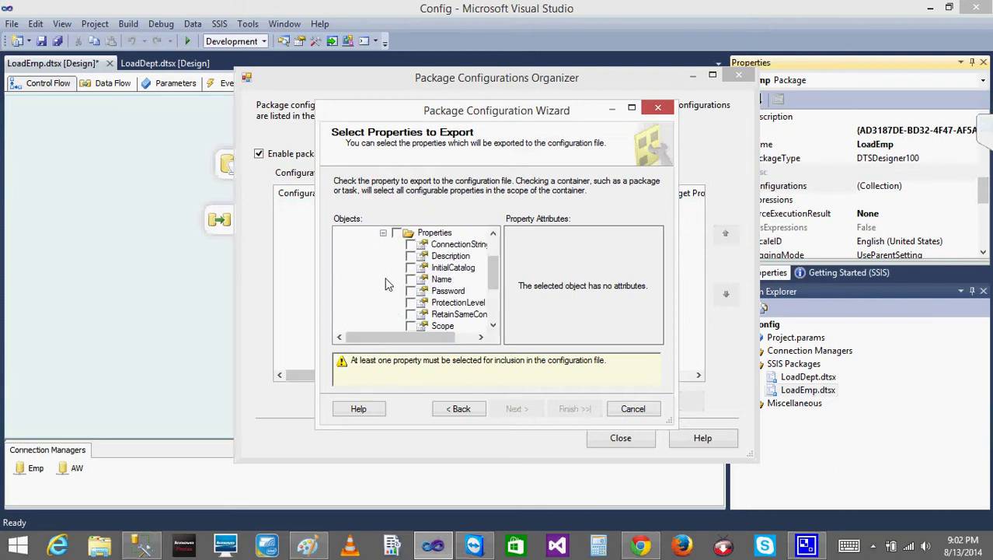
left_click(412, 245)
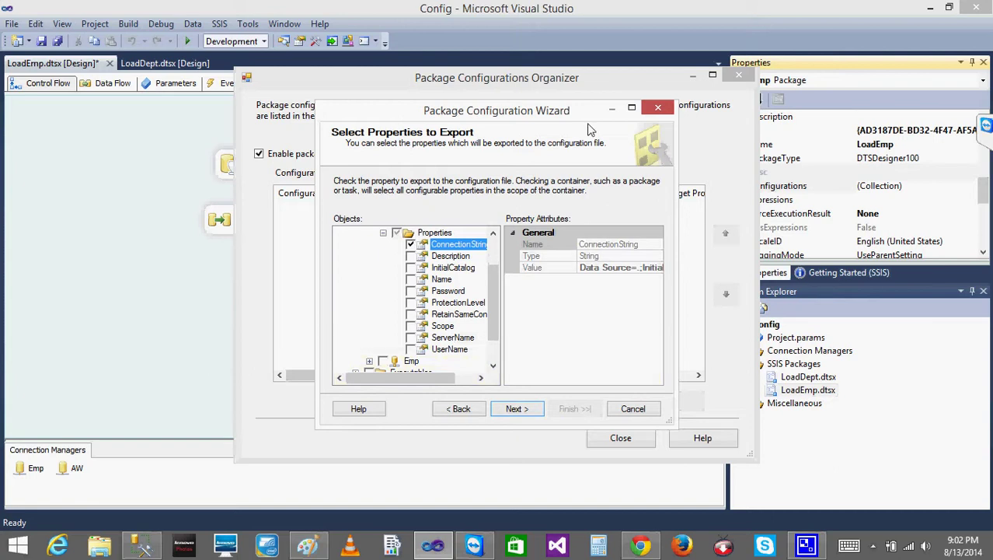
left_click(633, 111)
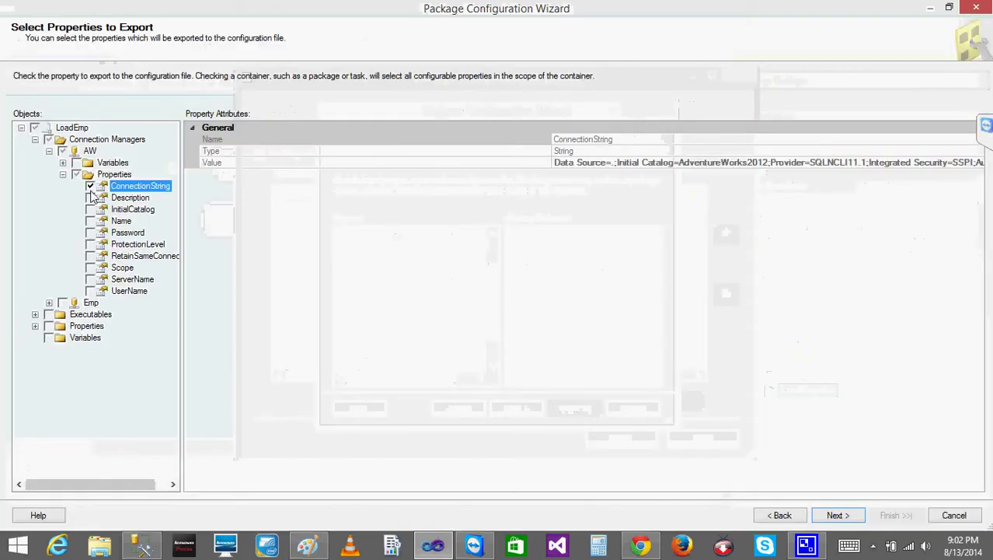
left_click(49, 151)
left_click(49, 151)
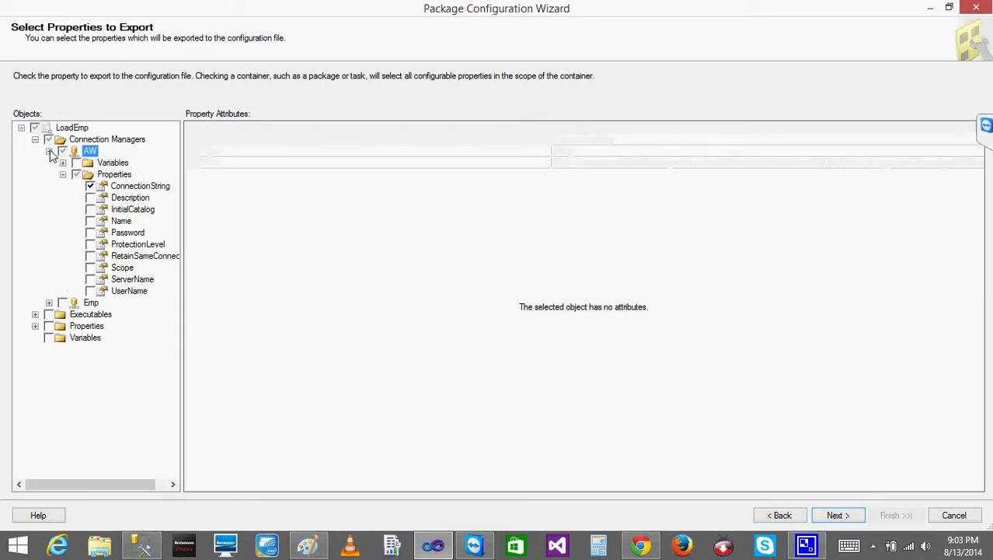
left_click(63, 174)
left_click(63, 174)
left_click(90, 186)
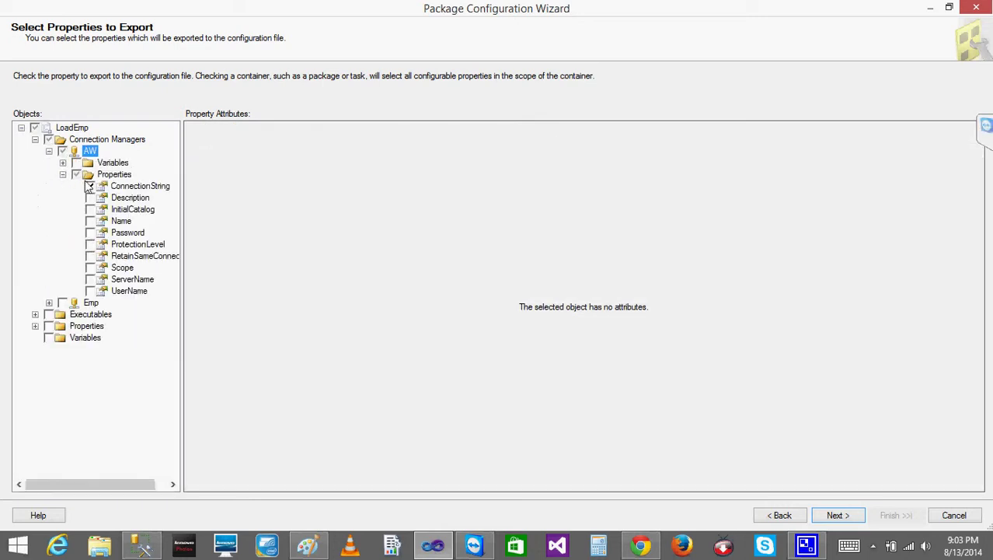
Include the ConnectionString property of the Emp connection manager in the export and continue to the wizard's final page.
left_click(49, 302)
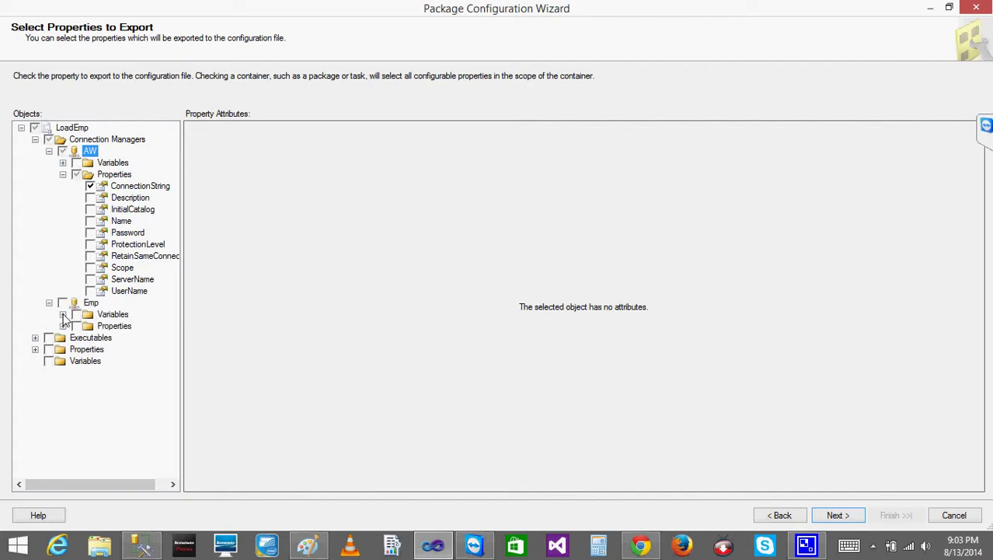
left_click(63, 326)
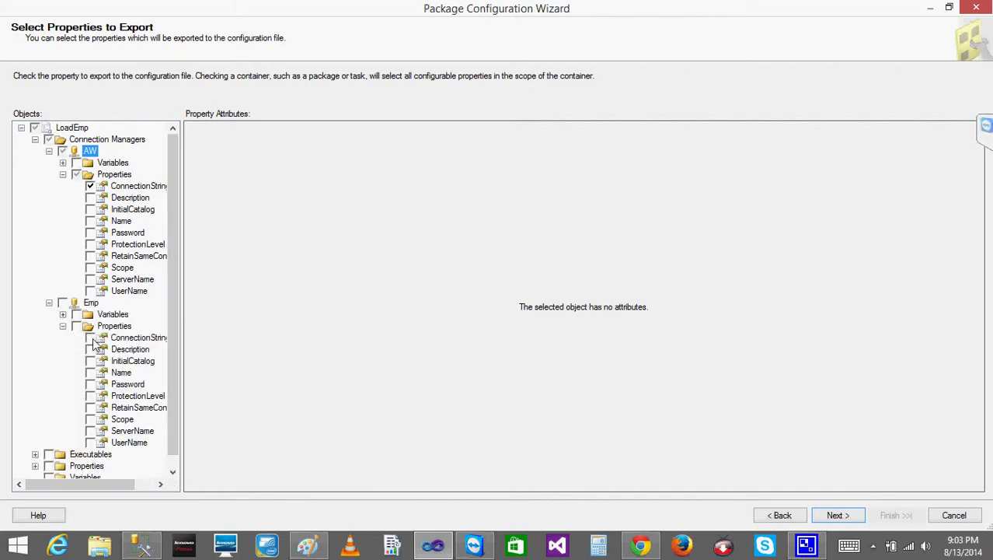
left_click(91, 337)
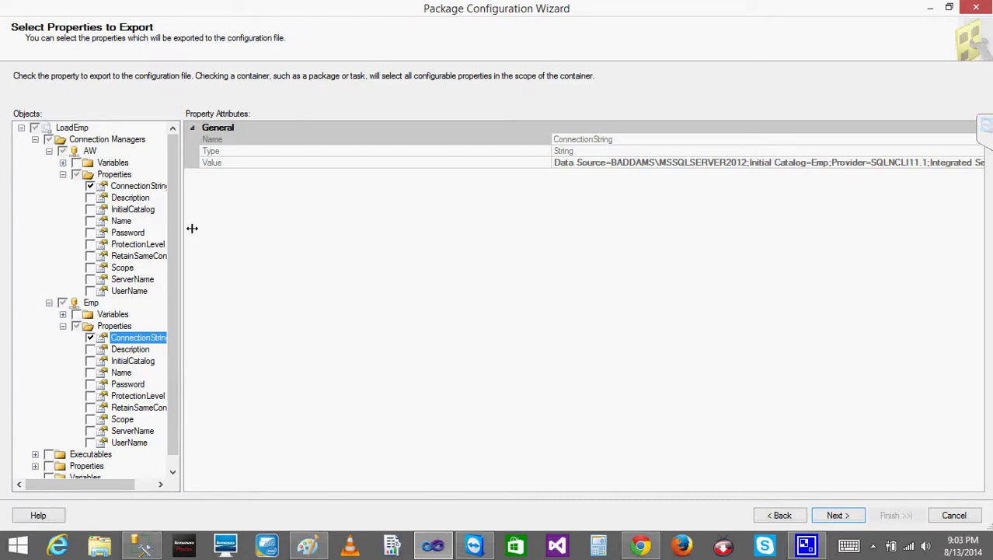
left_click(91, 185)
left_click(835, 515)
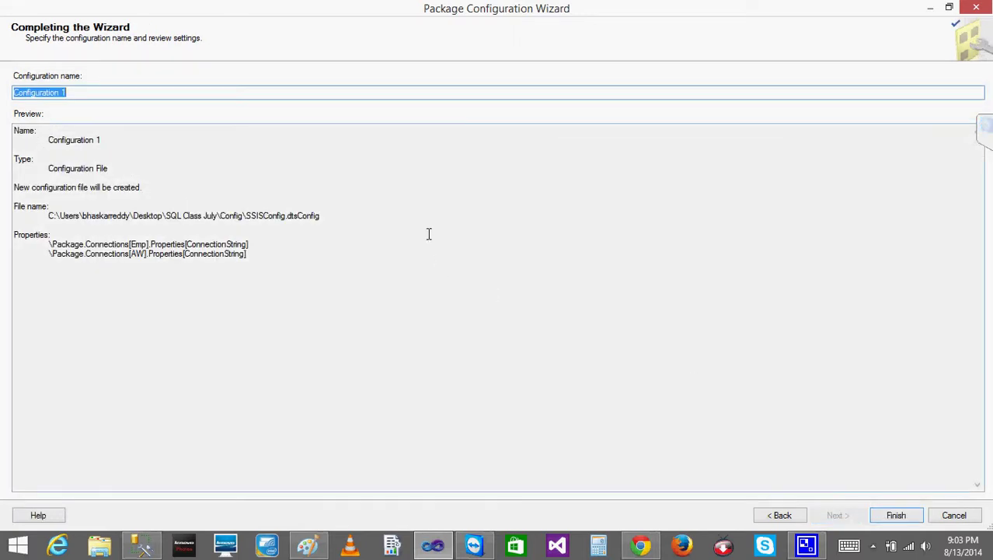
type("SSISCon")
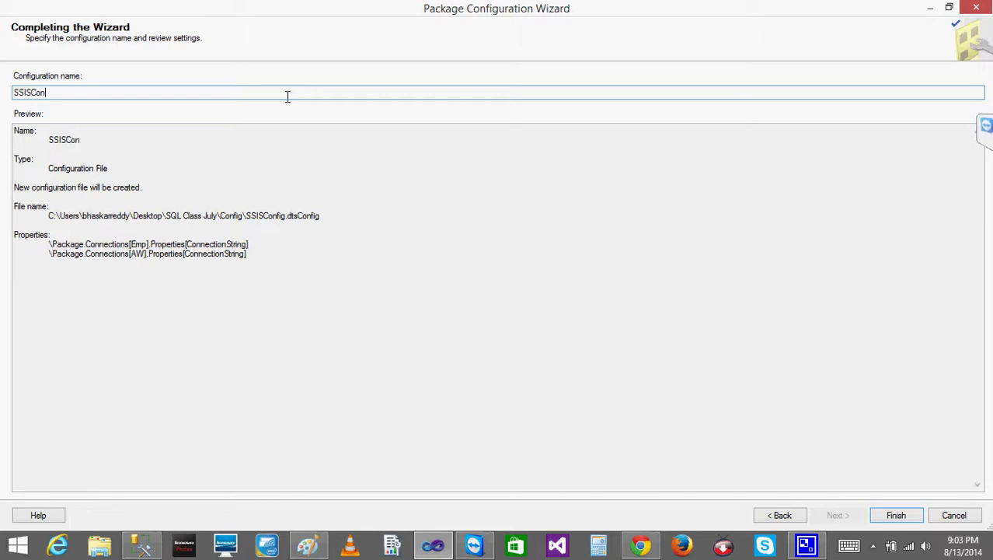
type("f")
key("BackSpace")
key("BackSpace")
key("BackSpace")
key("BackSpace")
key("BackSpace")
key("BackSpace")
key("BackSpace")
key("BackSpace")
type("A")
key("BackSpace")
Name the configuration XMLConfig, finish the wizard and close the configurations organizer.
type("XMLConfig")
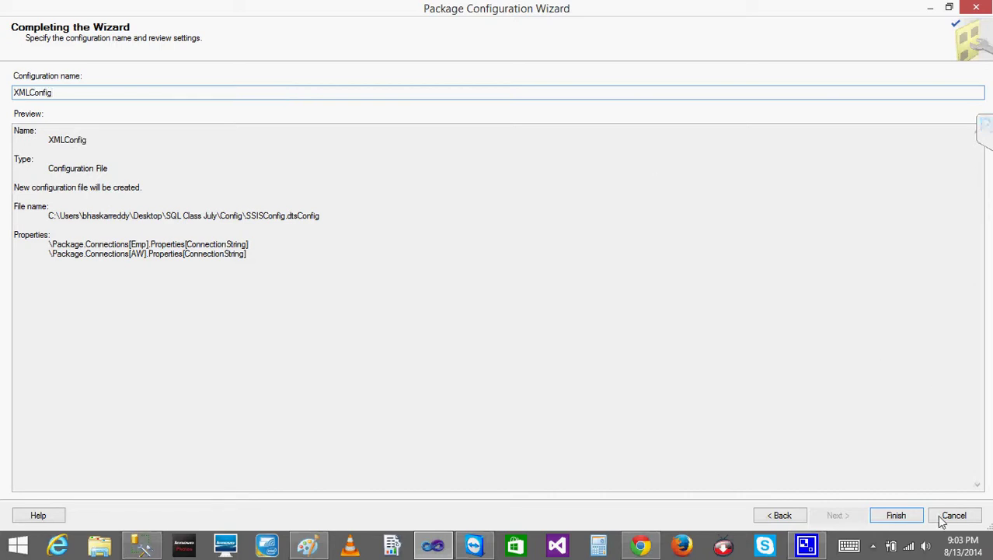
left_click(904, 513)
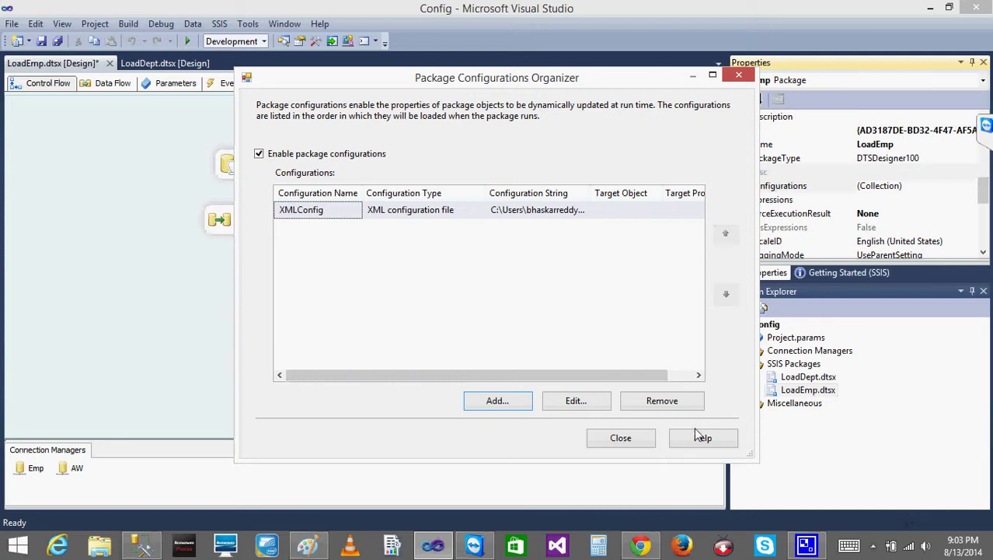
left_click(614, 439)
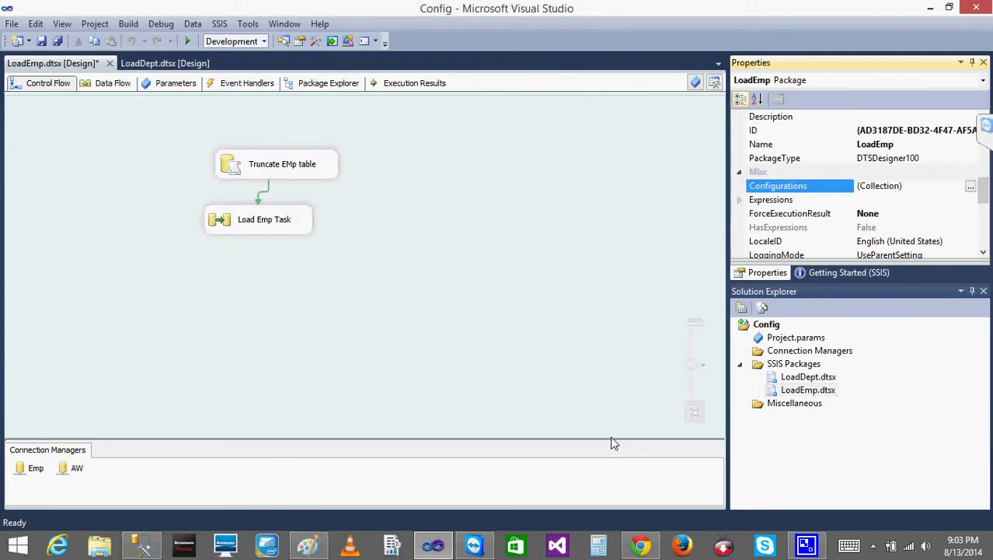
Switch to File Explorer and open the Config folder within SQL Class July on the desktop to view the configuration file.
left_click(102, 544)
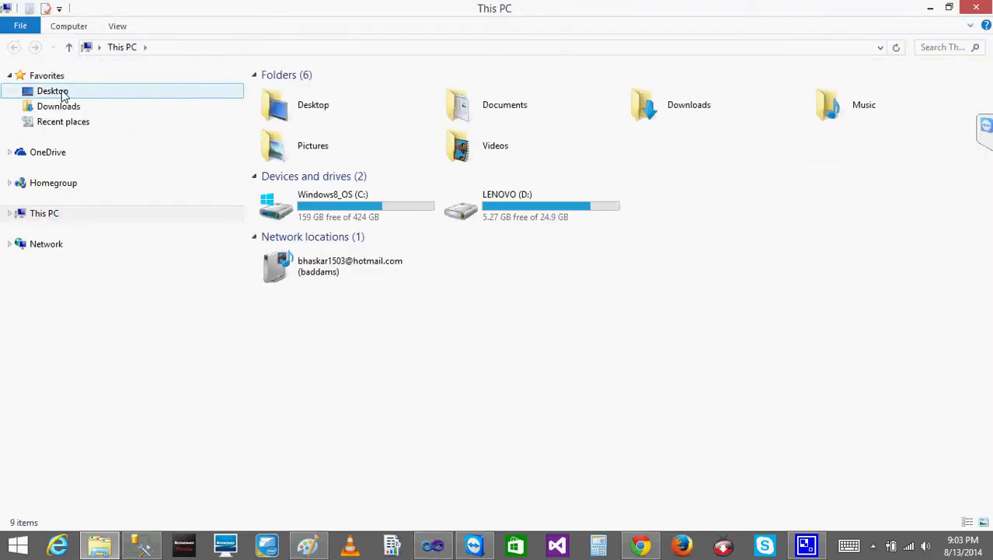
left_click(63, 93)
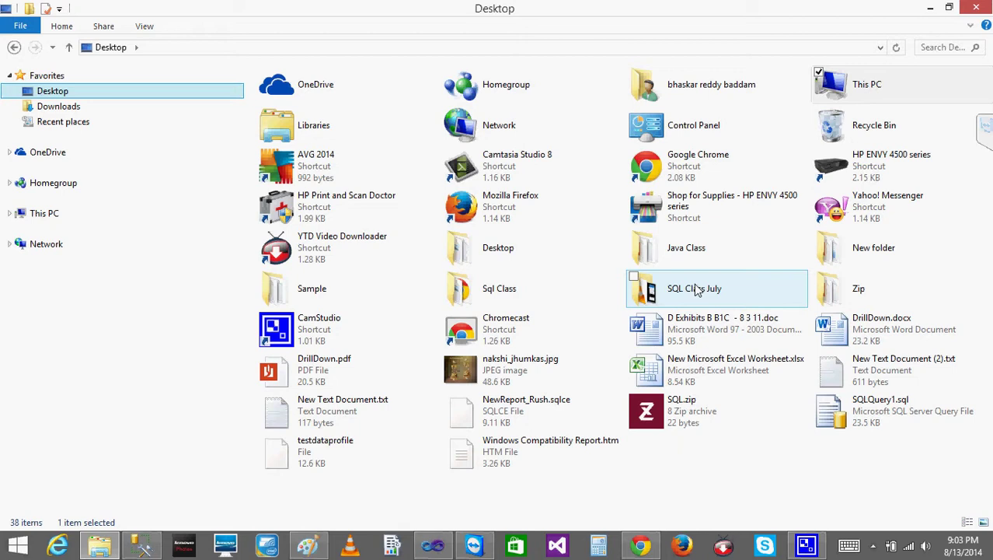
double_click(696, 289)
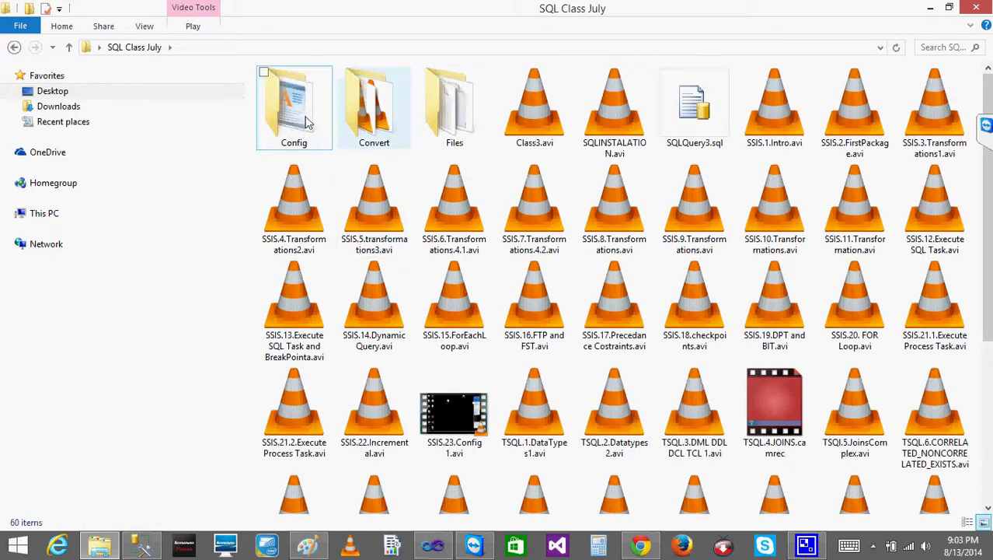
double_click(307, 122)
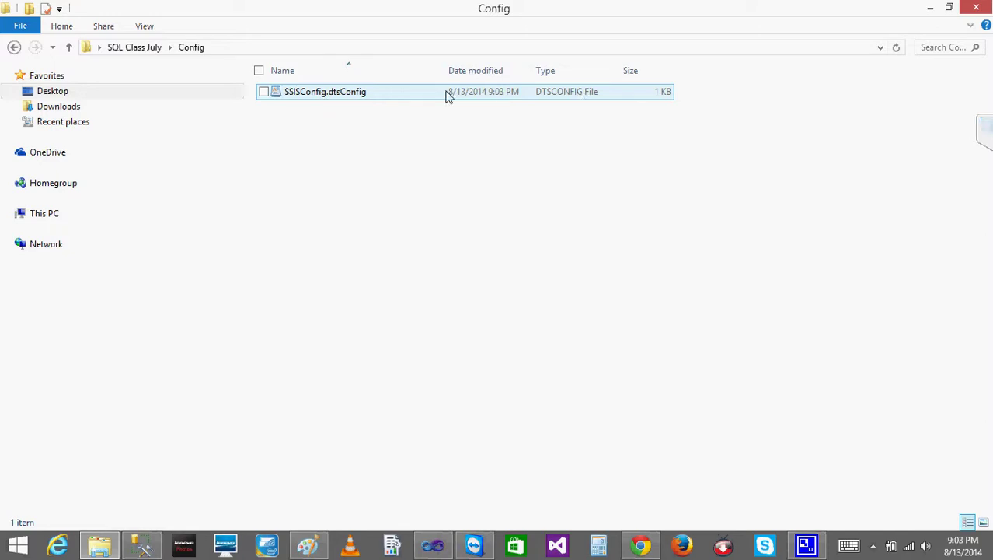
Open SSISConfig.dtsConfig from the Config folder in Internet Explorer to view its XML.
left_click(335, 100)
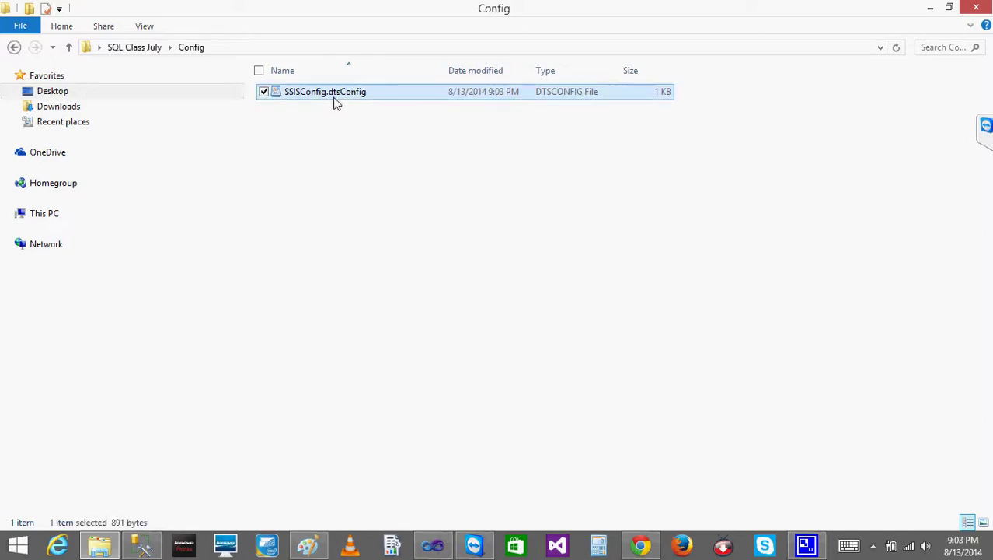
right_click(335, 101)
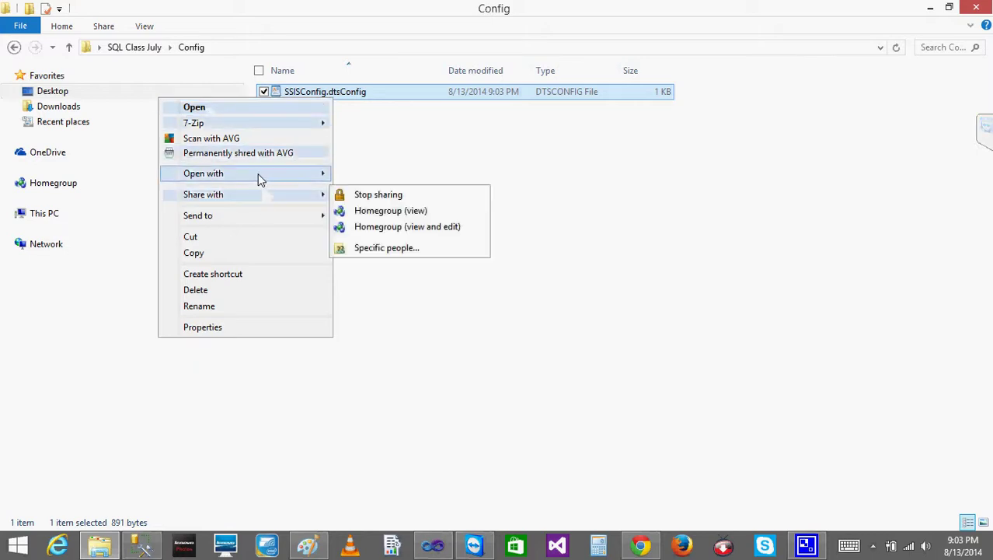
mouse_move(260, 175)
left_click(412, 182)
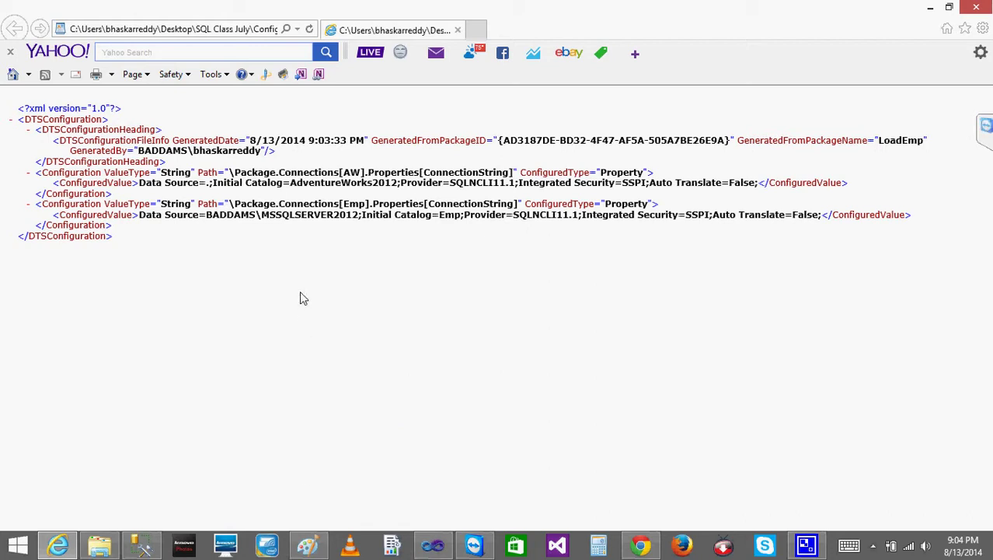
Switch to Visual Studio, check the Emp and AW connection managers' properties, and return to the configuration file in the browser.
left_click(433, 547)
left_click(35, 466)
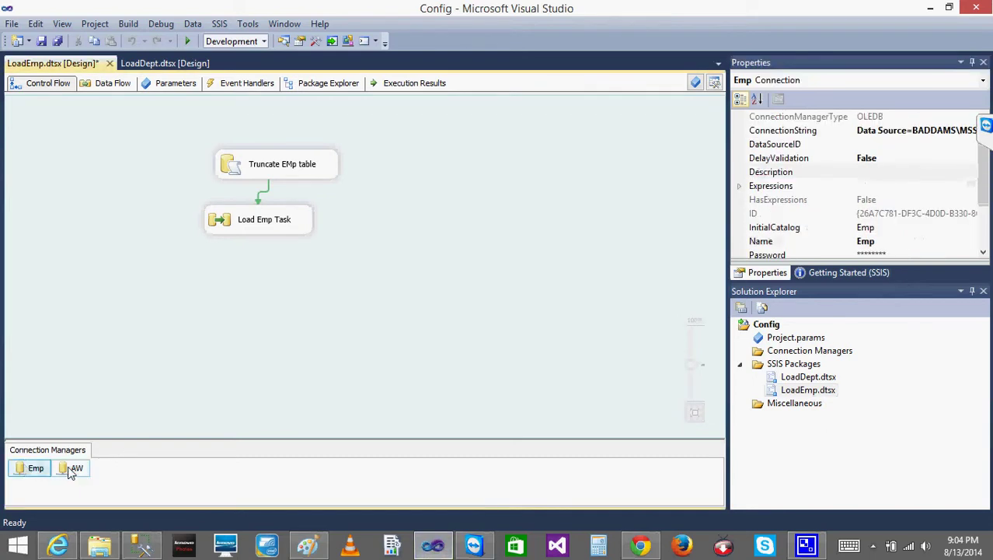
left_click(73, 471)
left_click(930, 8)
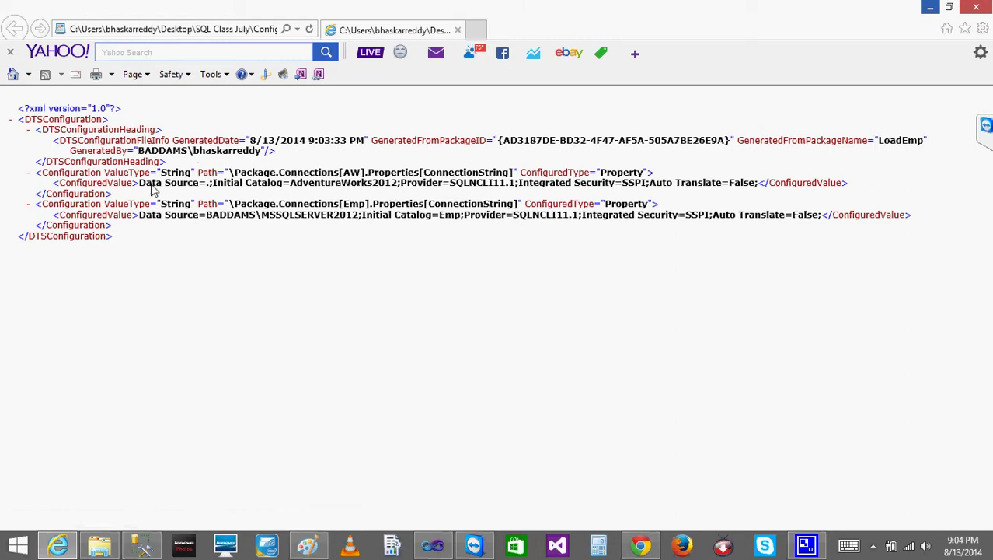
Examine the AW connection's ConnectionString entry in the XML, including its configured value, data source and initial catalog.
left_click(353, 178)
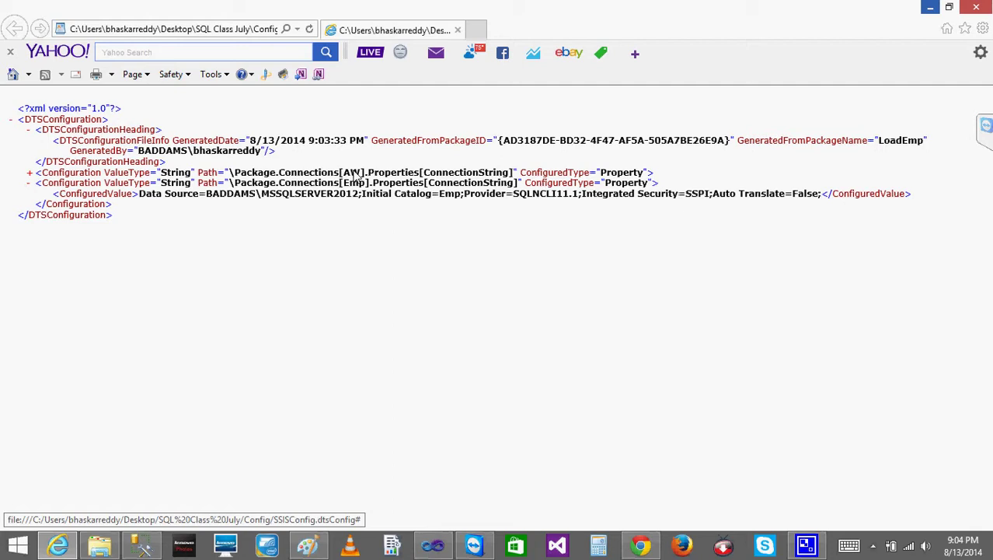
left_click(355, 176)
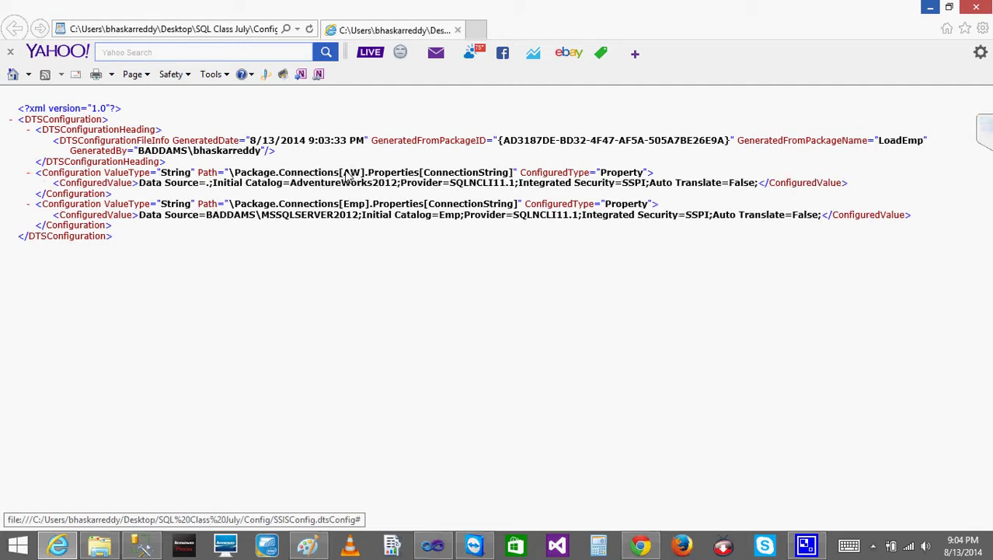
left_click(346, 175)
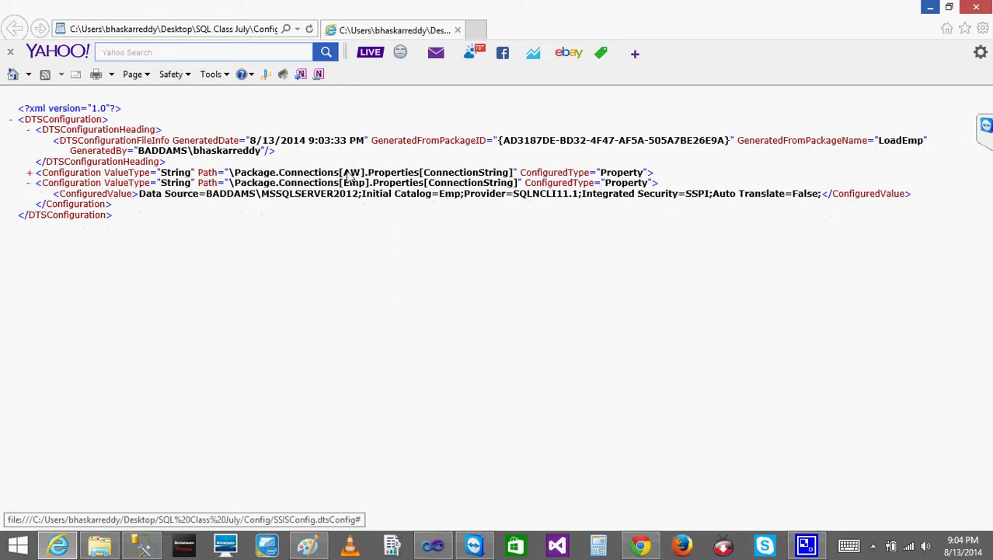
left_click(351, 178)
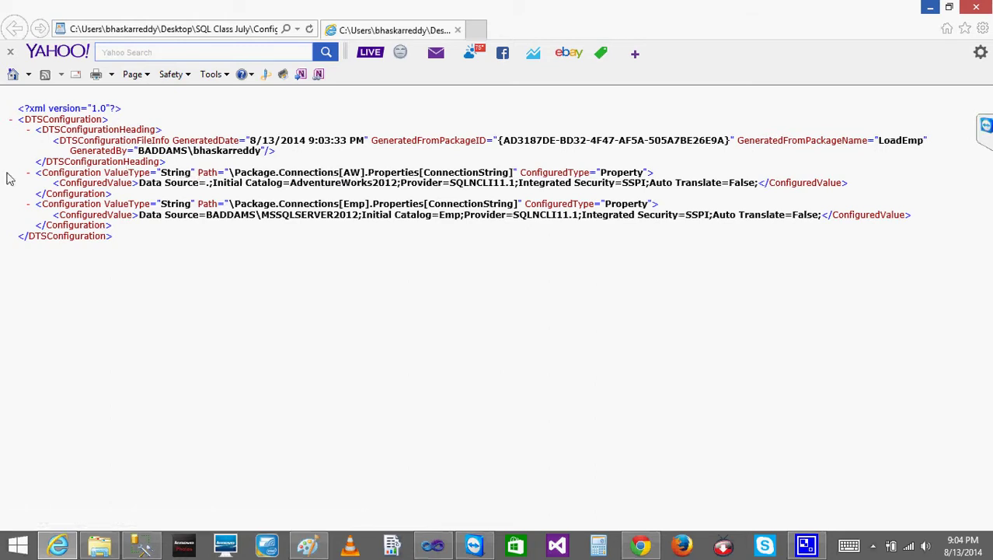
left_click_drag(25, 173, 653, 181)
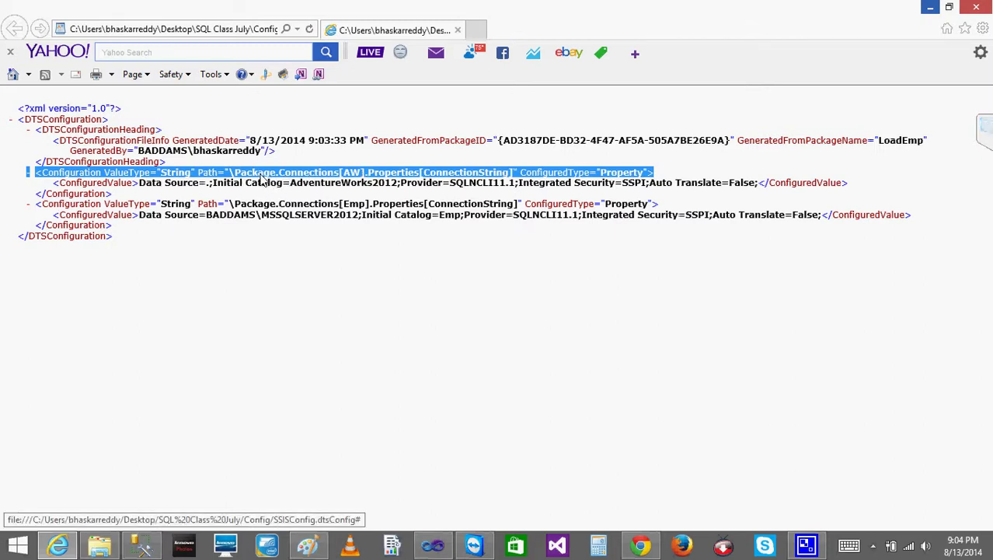
left_click(354, 177)
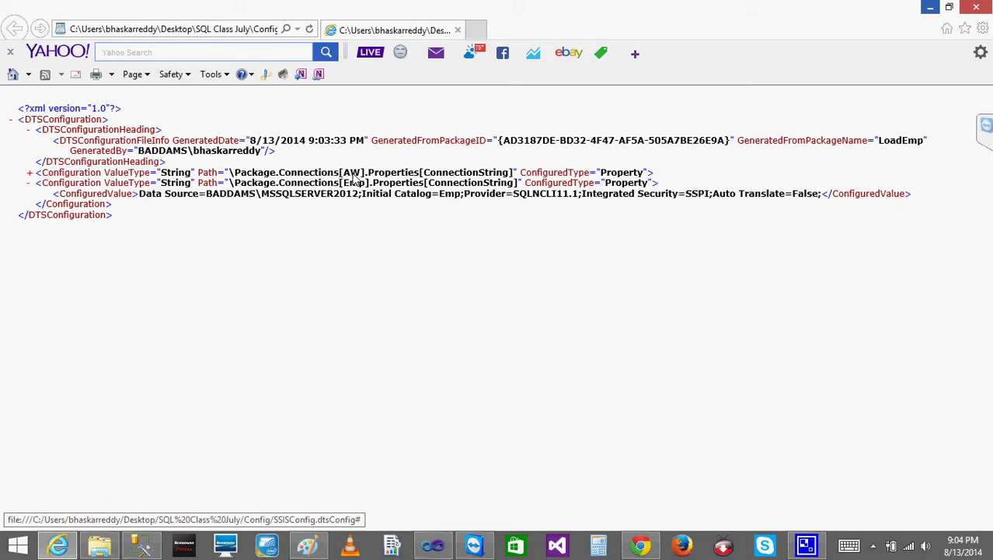
left_click(354, 177)
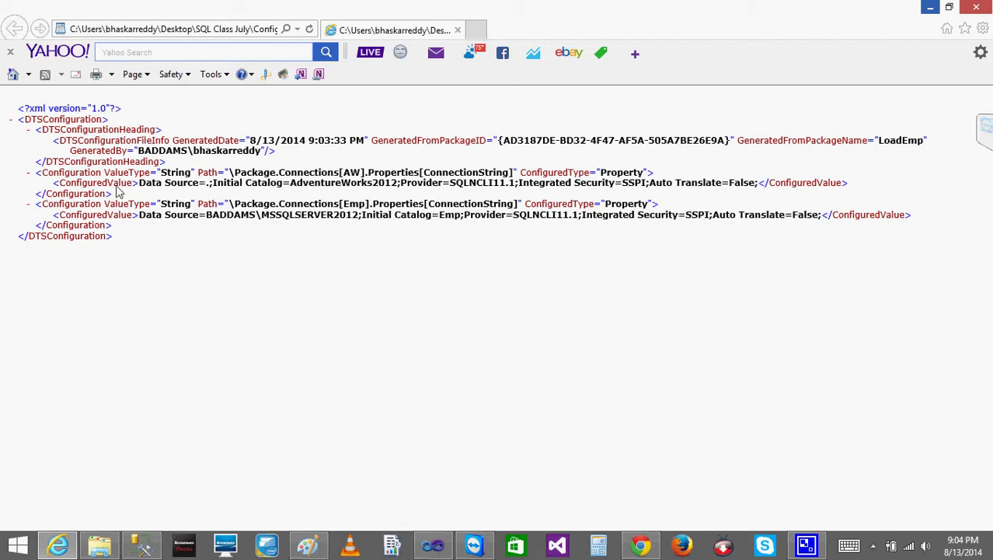
left_click_drag(60, 188, 853, 185)
left_click(209, 192)
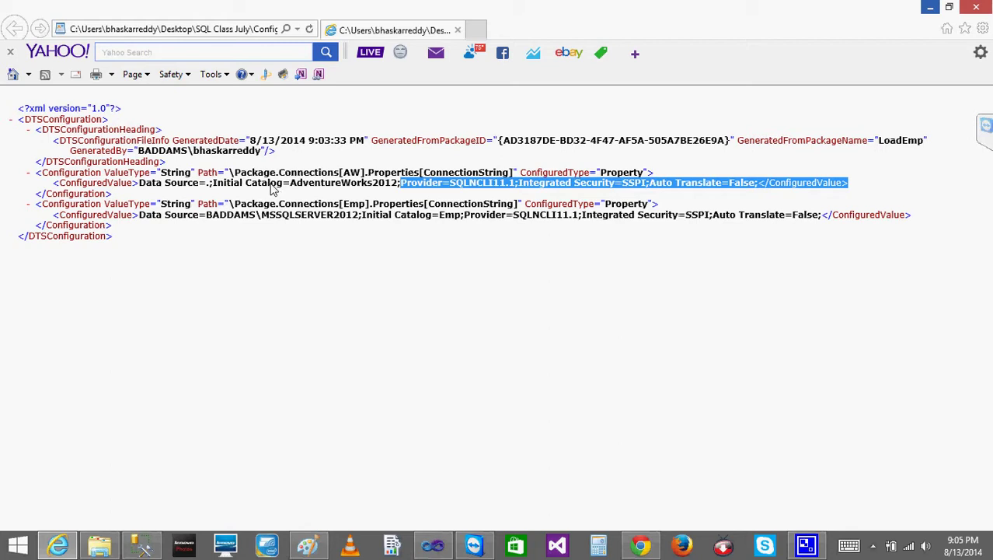
left_click_drag(140, 185, 282, 189)
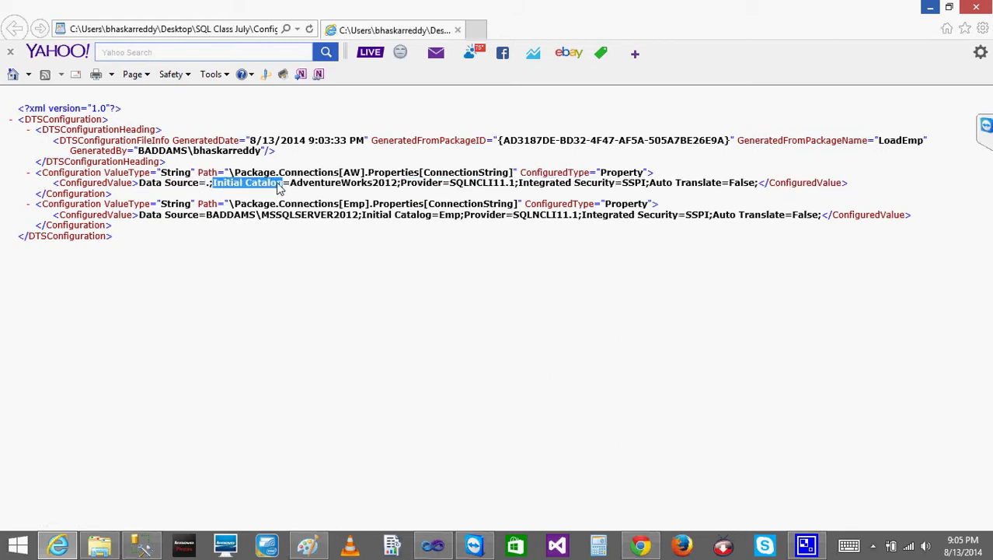
left_click(281, 199)
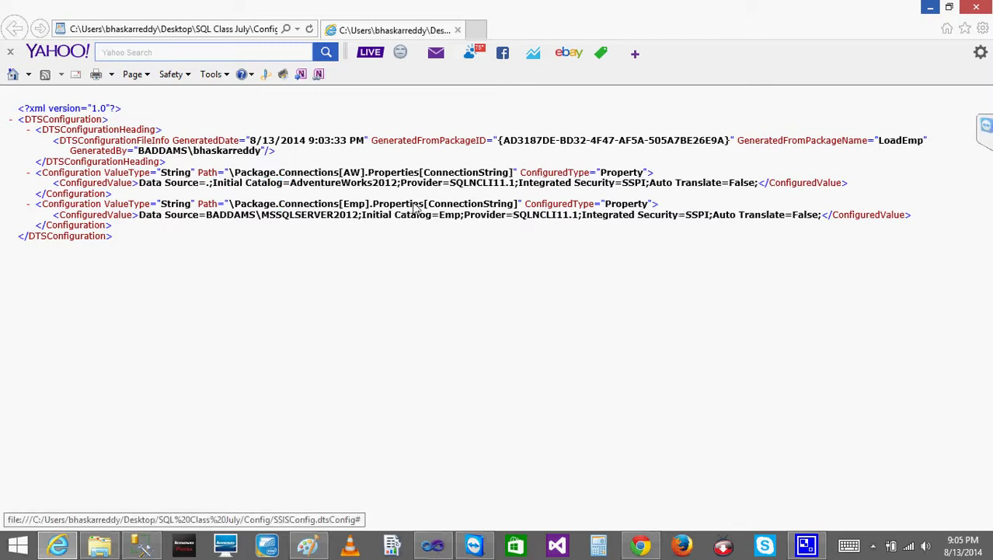
Examine the Emp connection's ConnectionString entry in the XML, including its data source and initial catalog.
left_click_drag(348, 210, 528, 203)
left_click(43, 196)
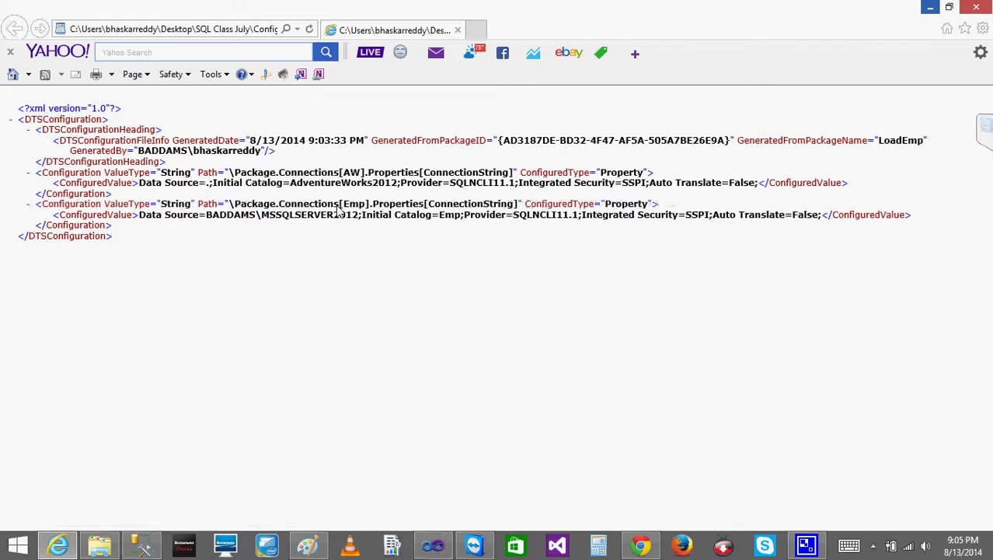
left_click_drag(6, 203, 513, 203)
left_click(642, 194)
mouse_move(418, 215)
left_mouse_down()
mouse_move(150, 214)
mouse_move(428, 215)
left_mouse_up()
left_click(610, 212)
triple_click(660, 204)
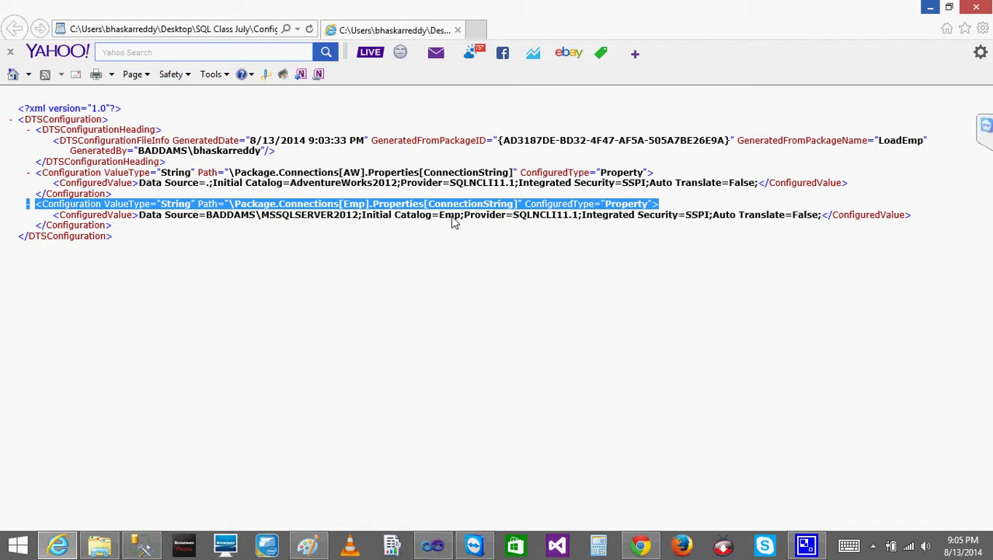
left_click(419, 255)
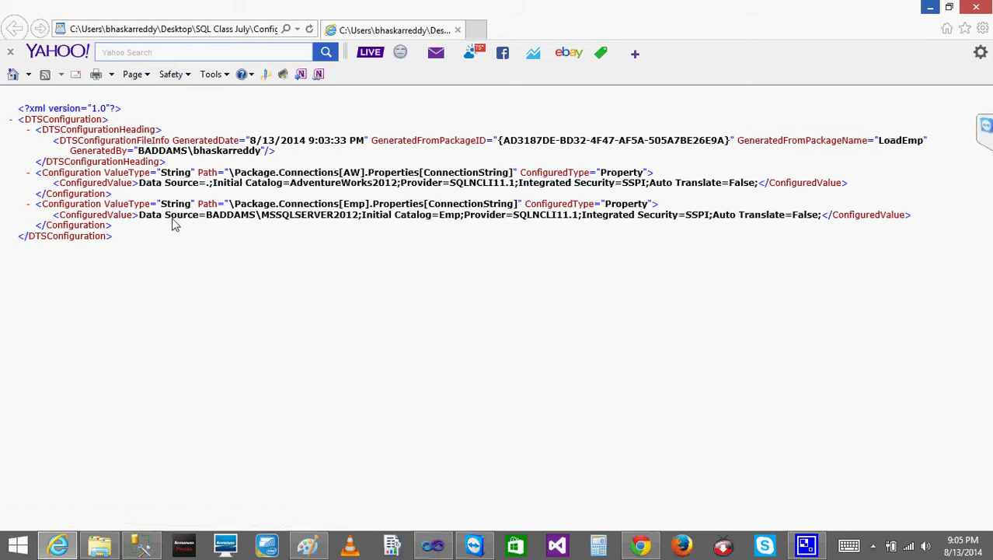
left_click_drag(207, 221, 460, 219)
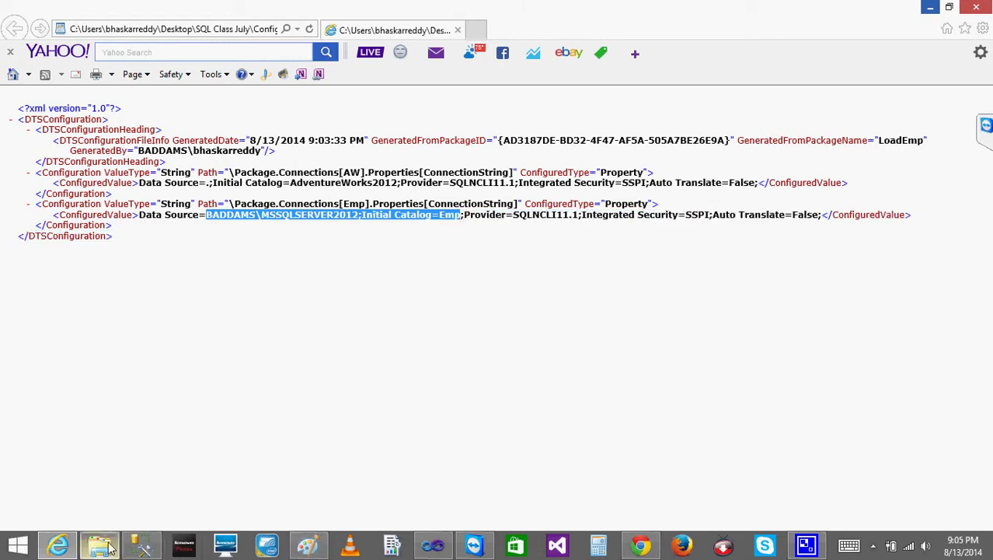
Review the AW connection manager's properties in Visual Studio, then close the browser showing the configuration file and return to the LoadEmp control flow.
left_click(431, 546)
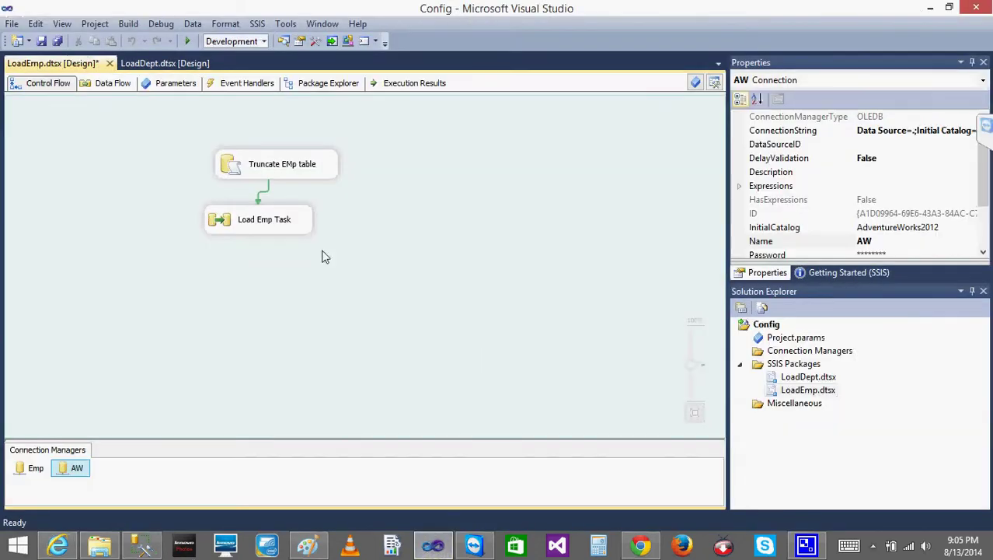
right_click(67, 479)
left_click(96, 462)
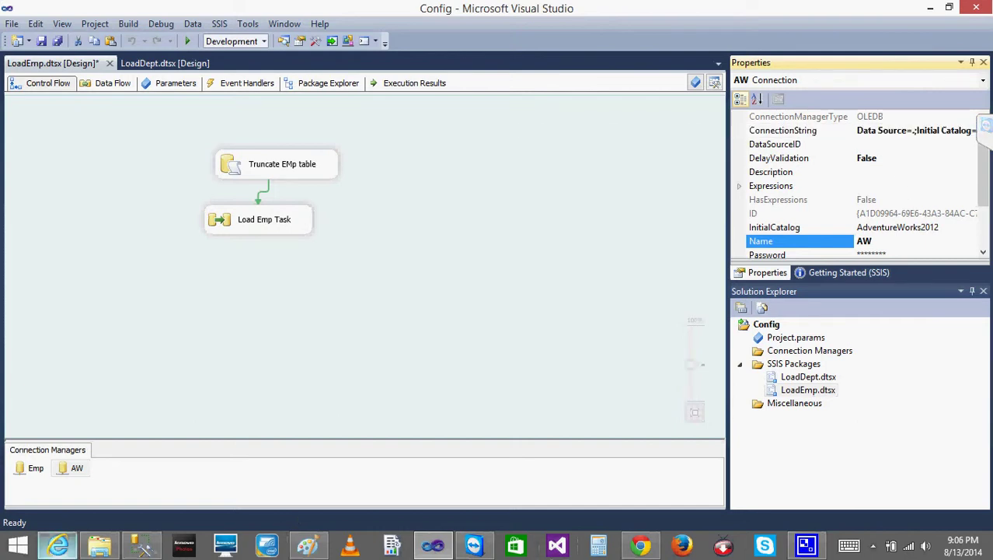
left_click(58, 545)
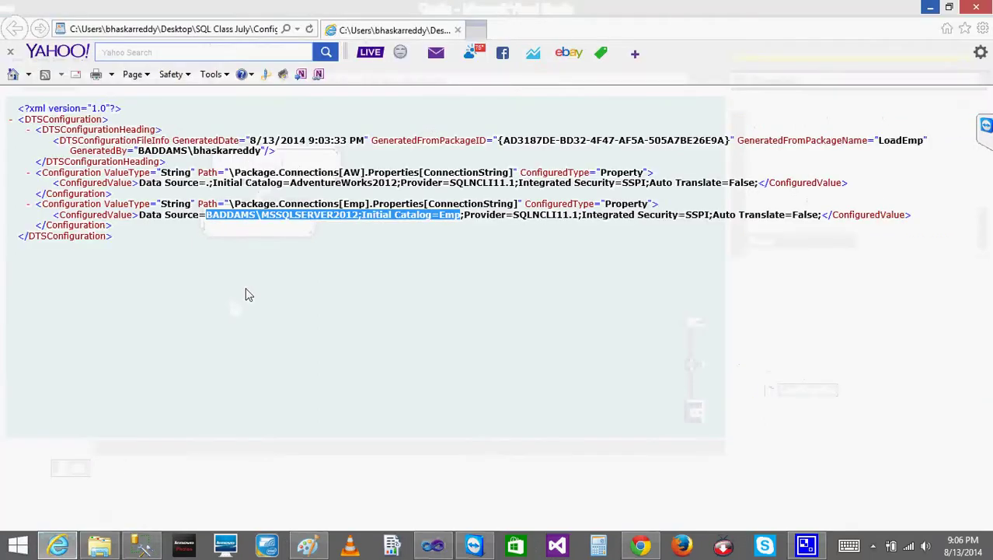
left_click(978, 7)
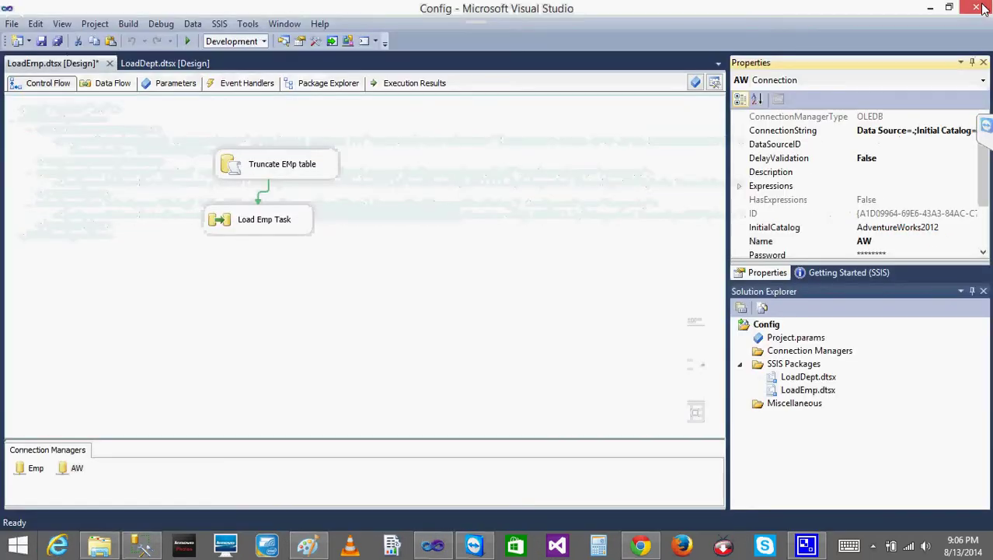
left_click(373, 288)
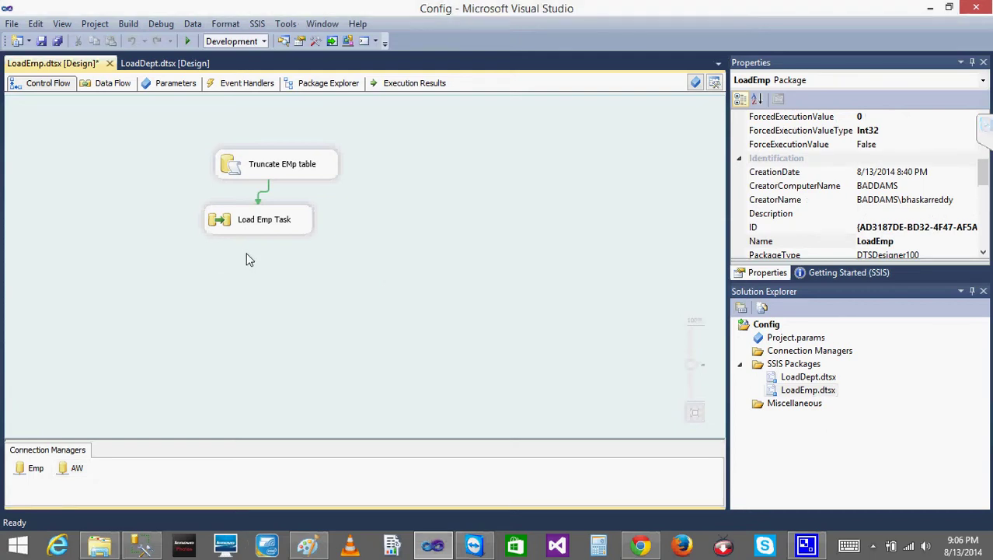
Switch to SQL Server Management Studio and locate the Emp database and the EmpProd database on their respective server instances.
left_click(139, 549)
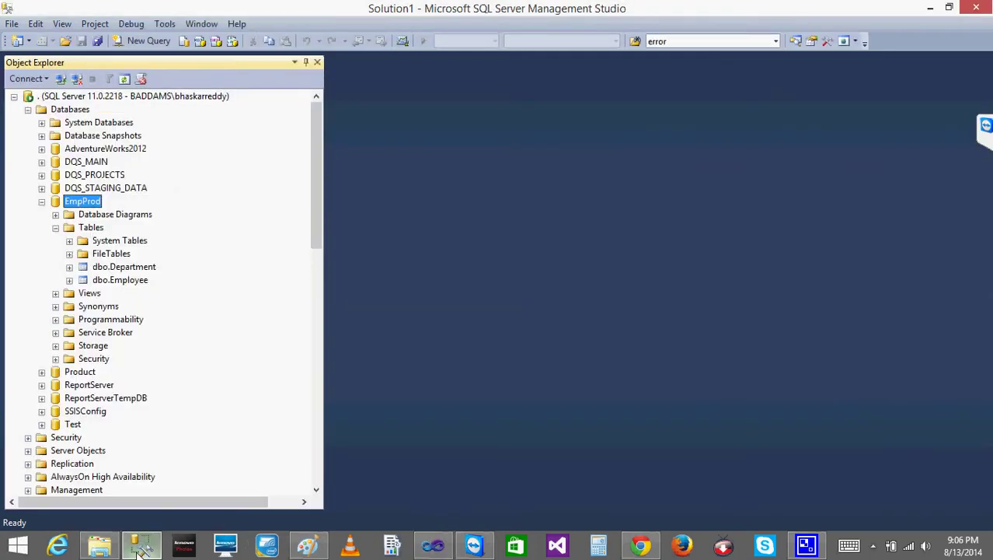
left_click(42, 202)
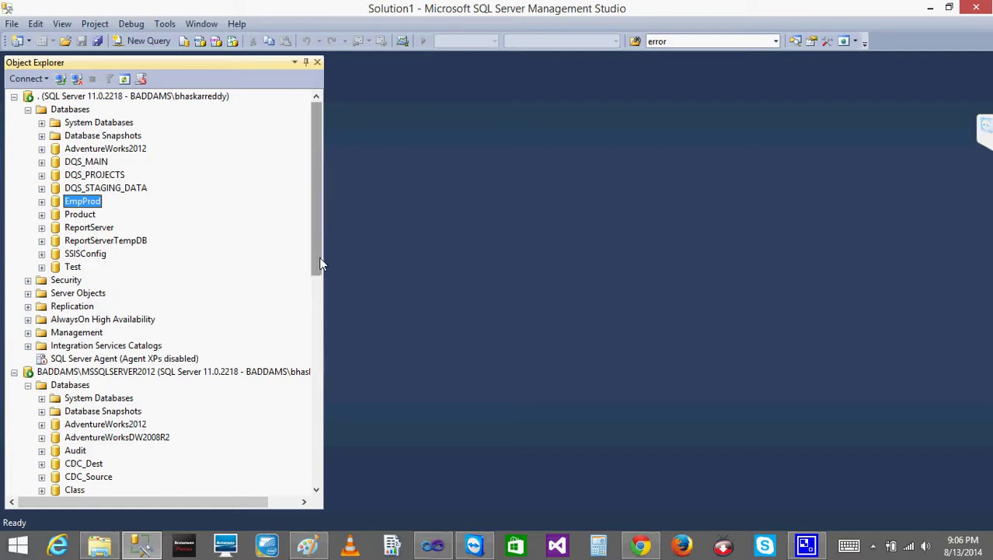
left_click_drag(319, 264, 318, 403)
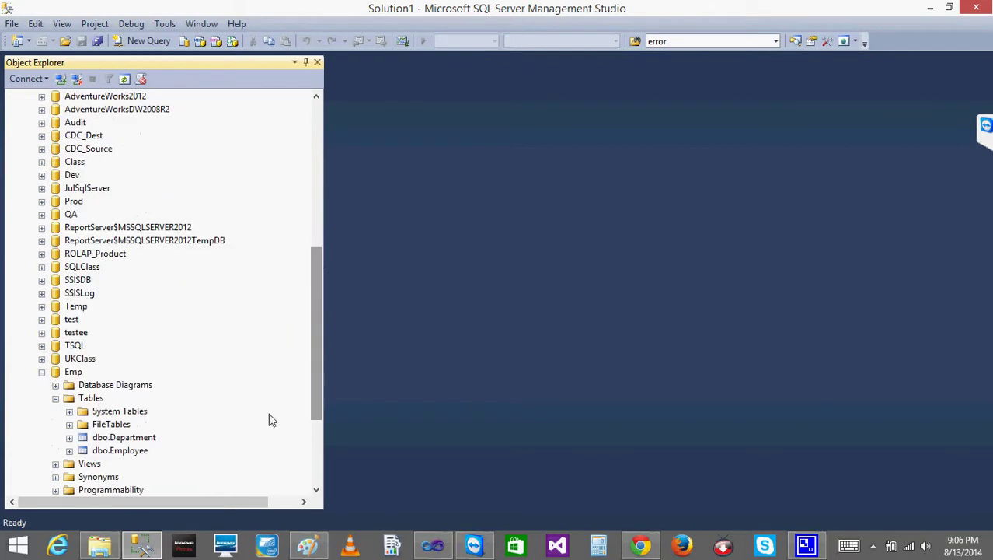
left_click(73, 372)
left_click_drag(318, 376, 333, 182)
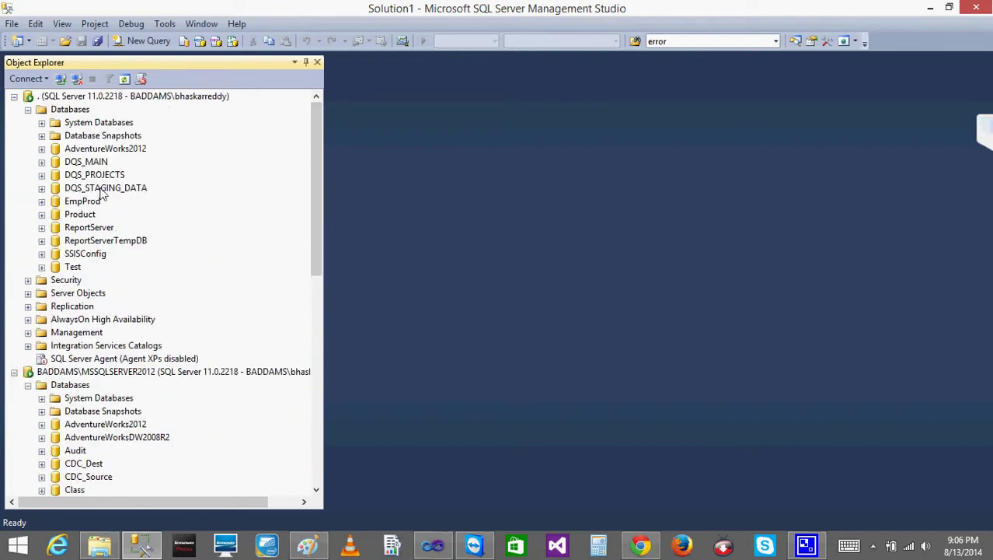
left_click(78, 203)
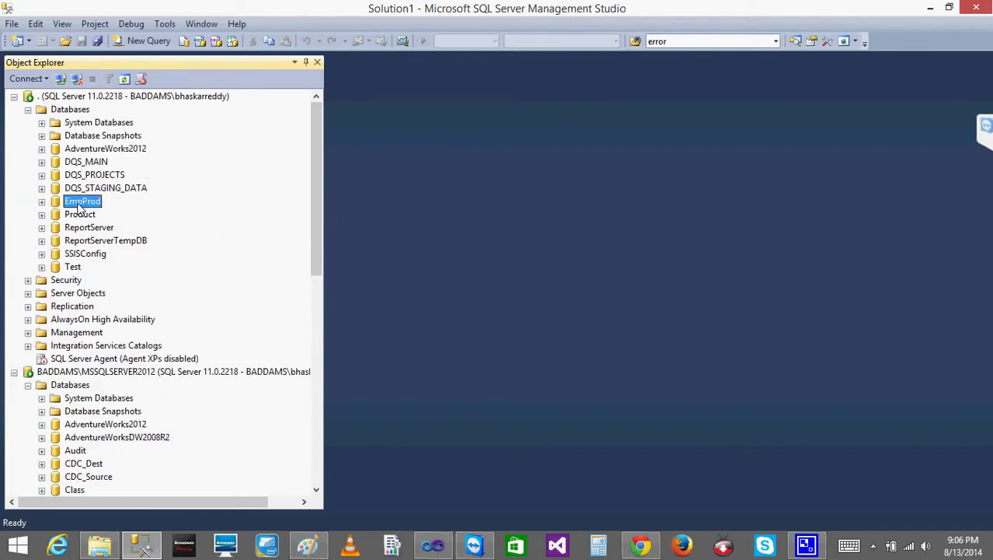
Start a new server connection from Object Explorer and check the list of available server names.
left_click(68, 97)
left_click(61, 79)
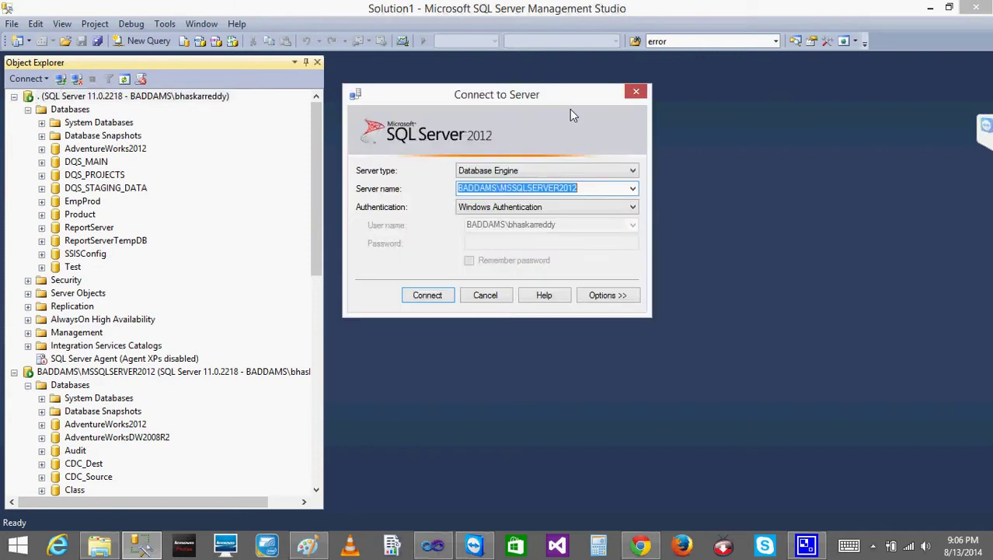
left_click(634, 190)
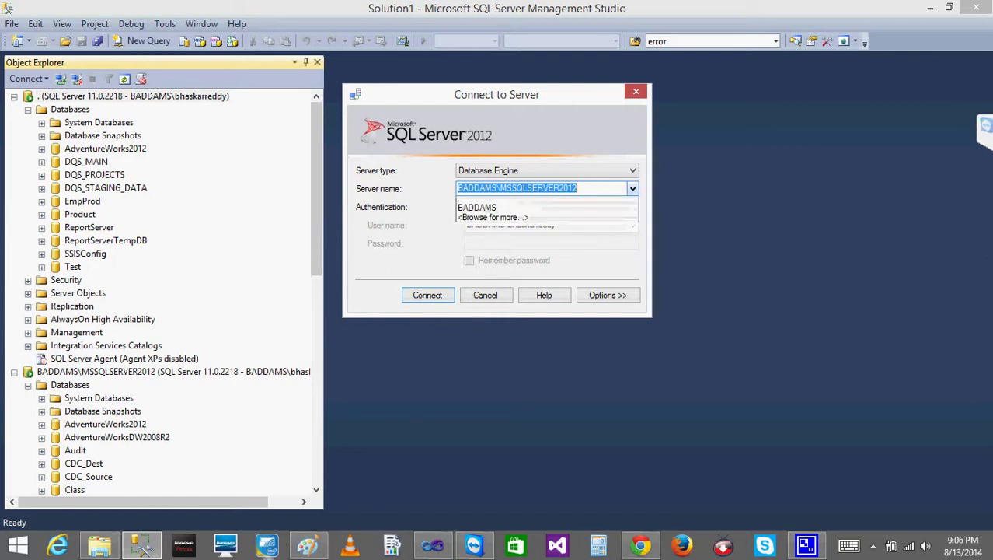
key("Escape")
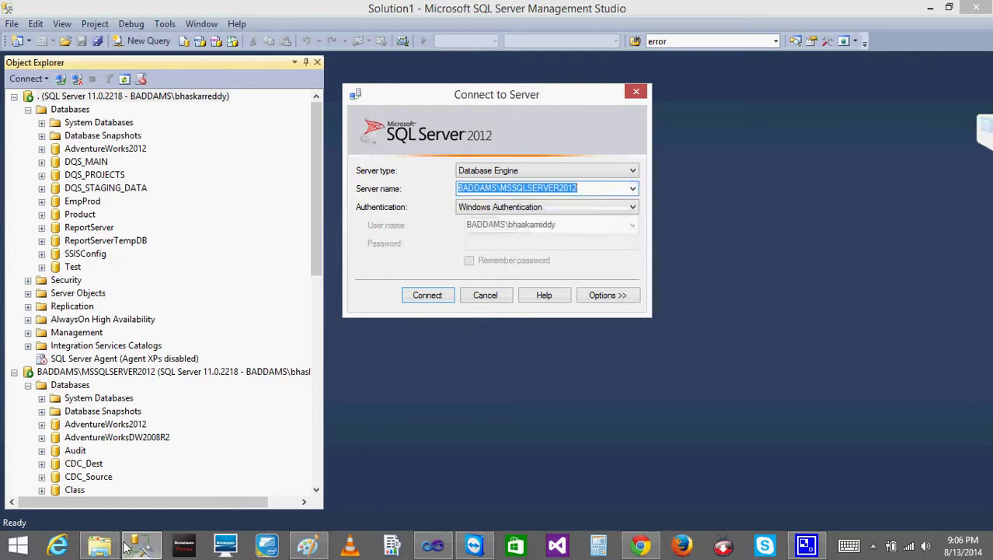
Switch to File Explorer and open SSISConfig.dtsConfig from the Config folder in WordPad.
left_click(99, 545)
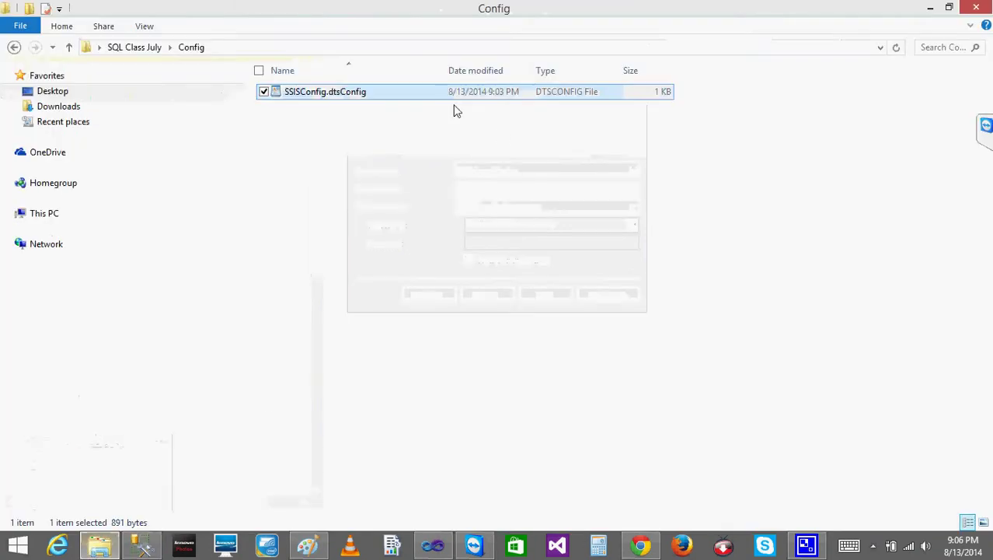
right_click(354, 95)
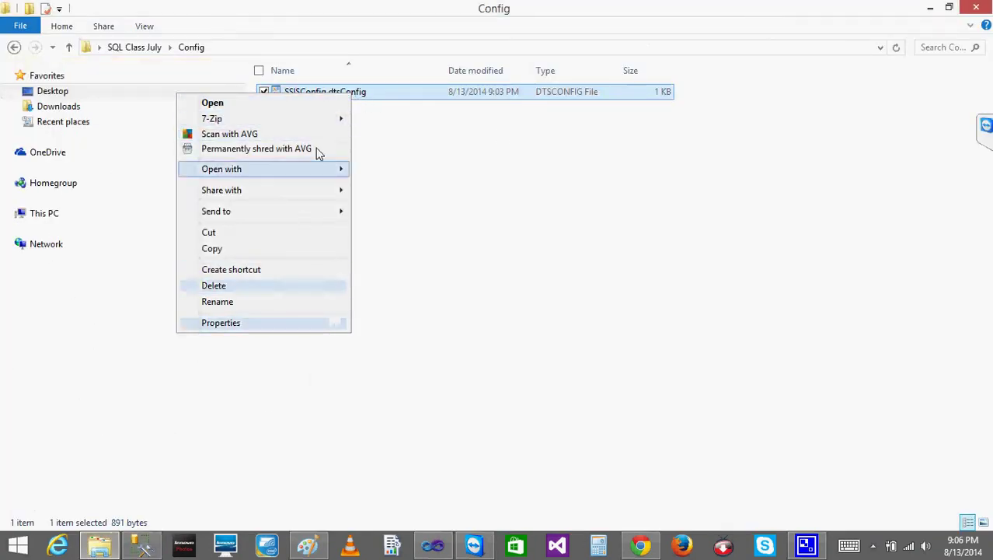
left_click(322, 102)
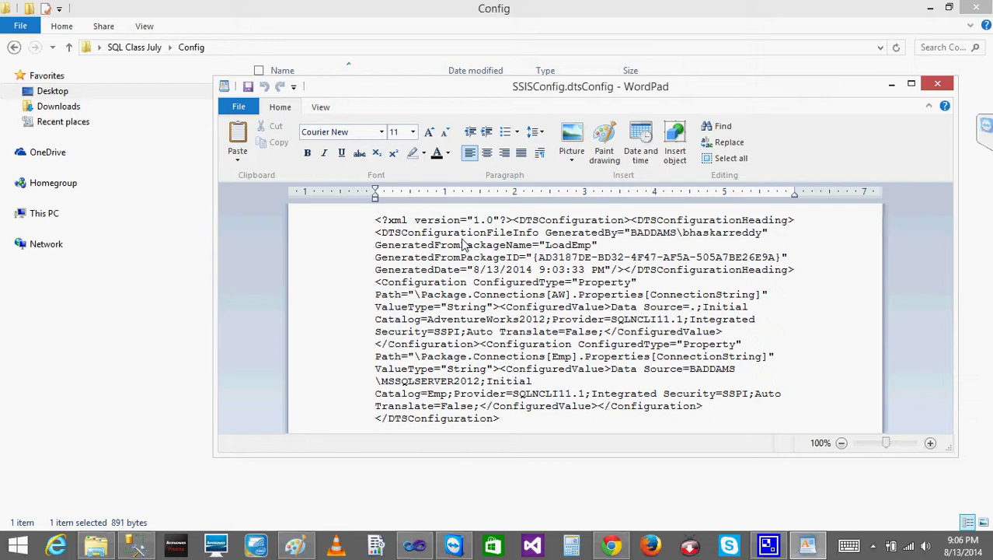
In the Emp connection string of SSISConfig.dtsConfig, set Data Source to "." and Initial Catalog to EmpProd.
left_click(911, 84)
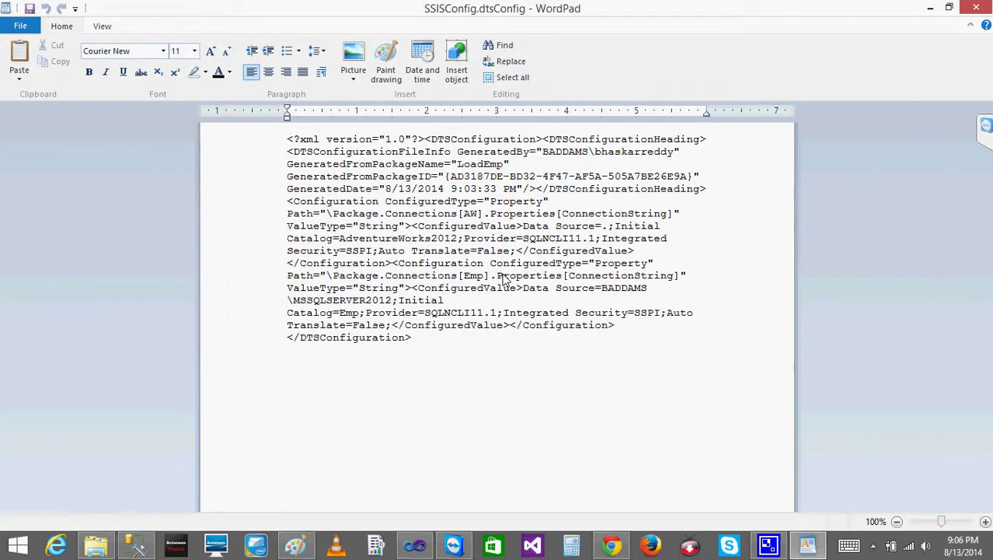
left_click(386, 203)
left_click_drag(328, 279, 547, 297)
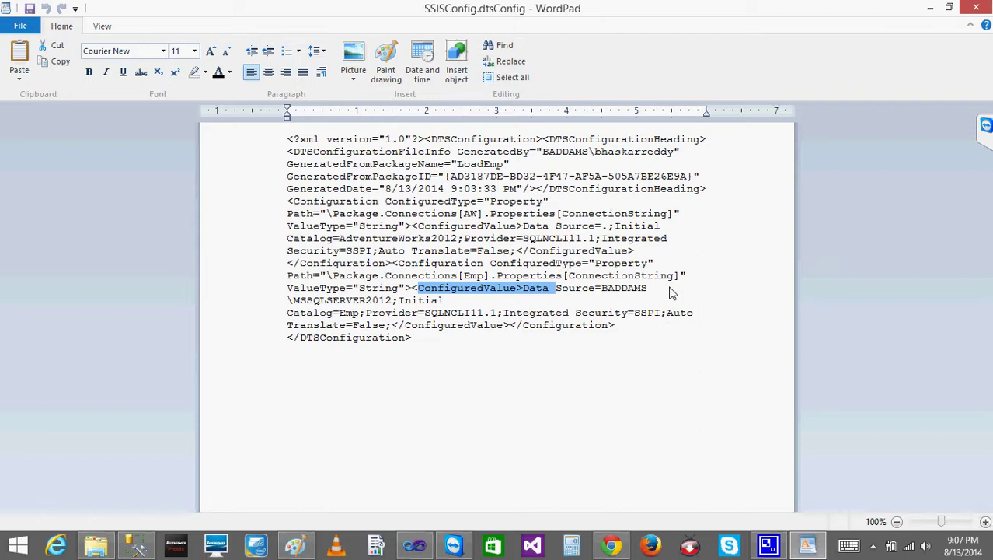
left_click(673, 293)
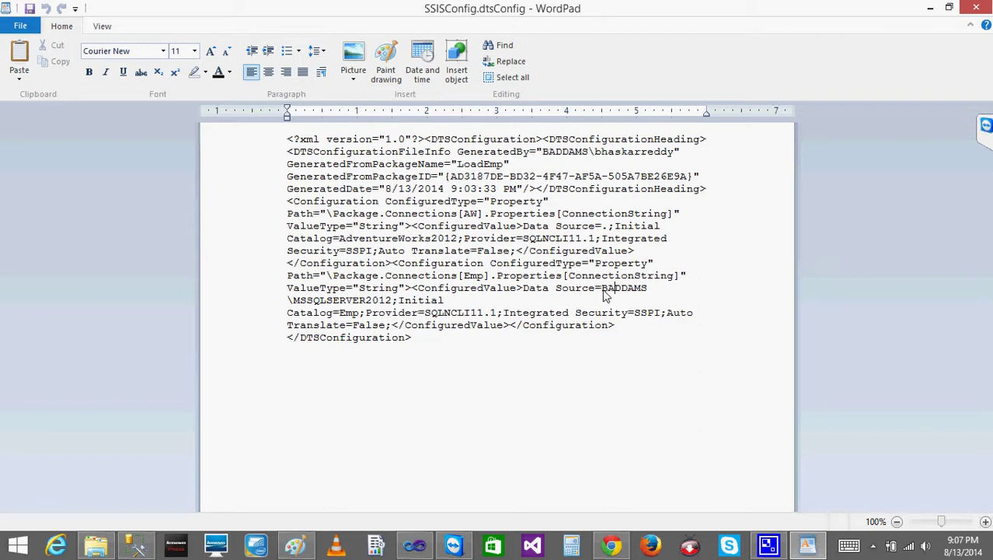
key("BackSpace")
key("BackSpace")
key("BackSpace")
key("BackSpace")
key("BackSpace")
key("BackSpace")
key("BackSpace")
key("BackSpace")
key("BackSpace")
key("Delete")
key("Delete")
key("Delete")
key("Delete")
key("Delete")
key("Delete")
key("Delete")
key("Delete")
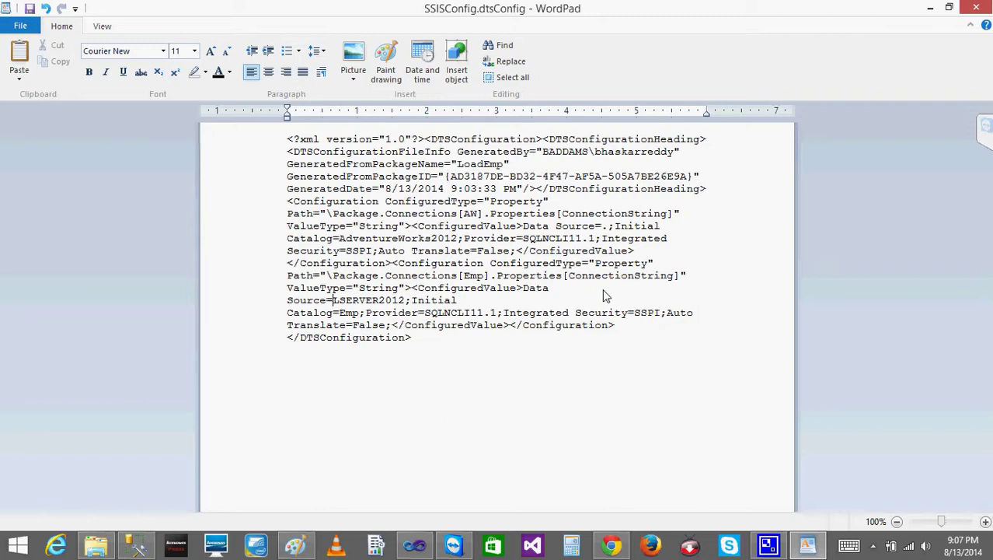
key("Delete")
key("Delete")
key("Delete")
key("Delete")
key("Delete")
key("Delete")
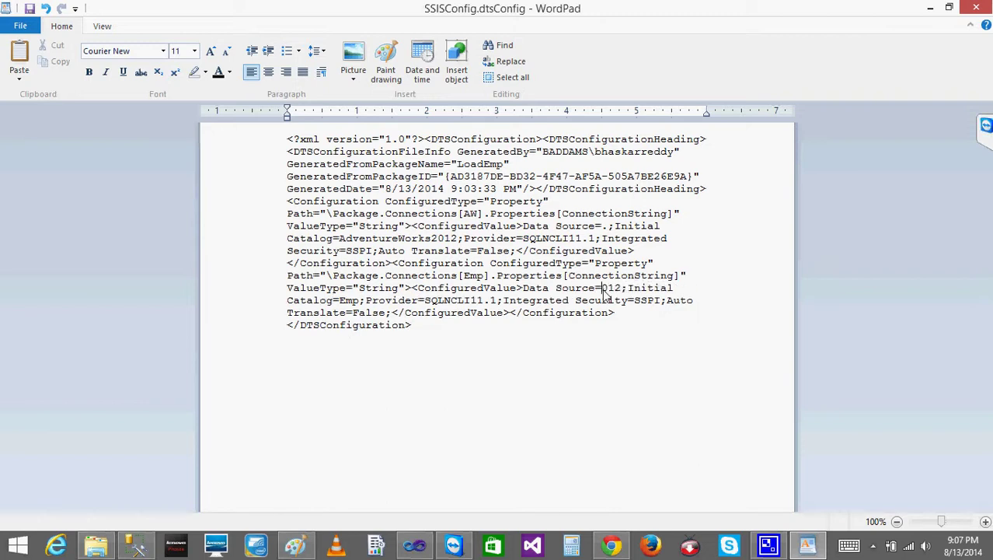
type(".")
type("P")
type("rod")
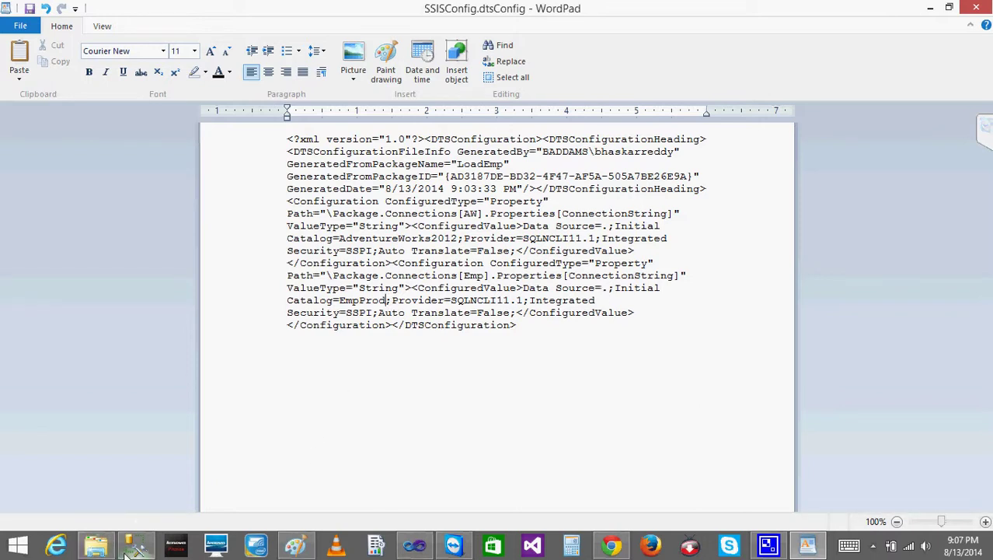
Check the target server in SQL Server Management Studio, then return to WordPad and close SSISConfig.dtsConfig, saving the changes.
mouse_move(126, 553)
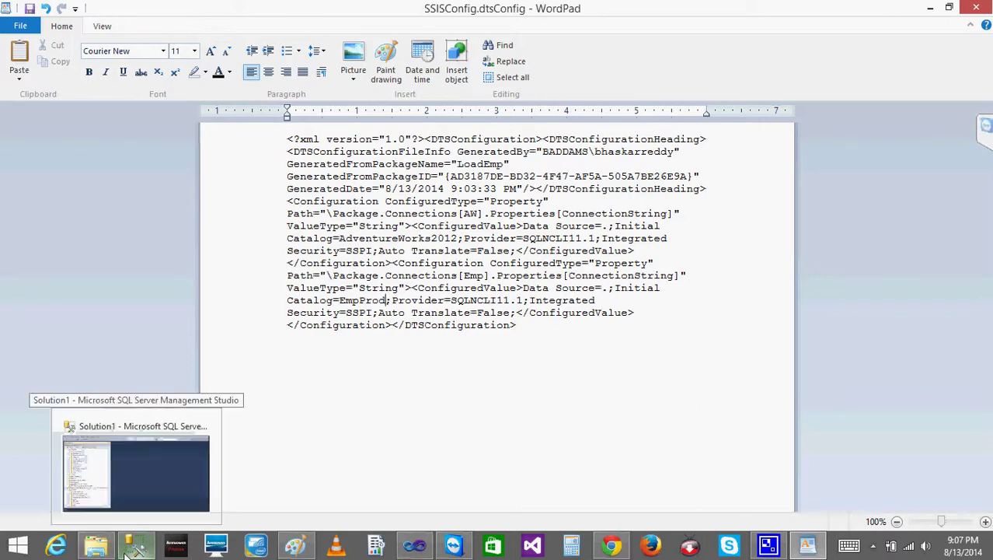
left_click(420, 549)
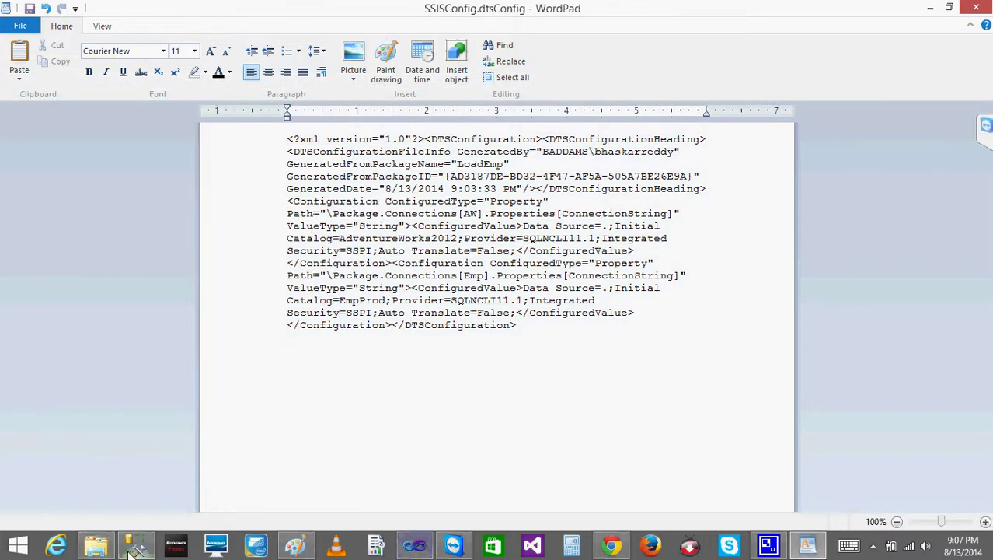
left_click(136, 546)
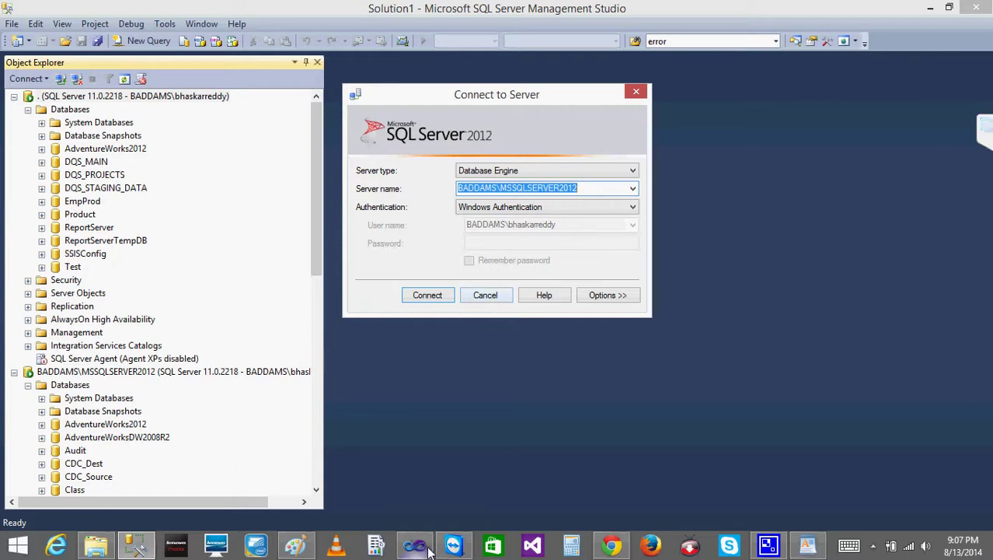
left_click(810, 547)
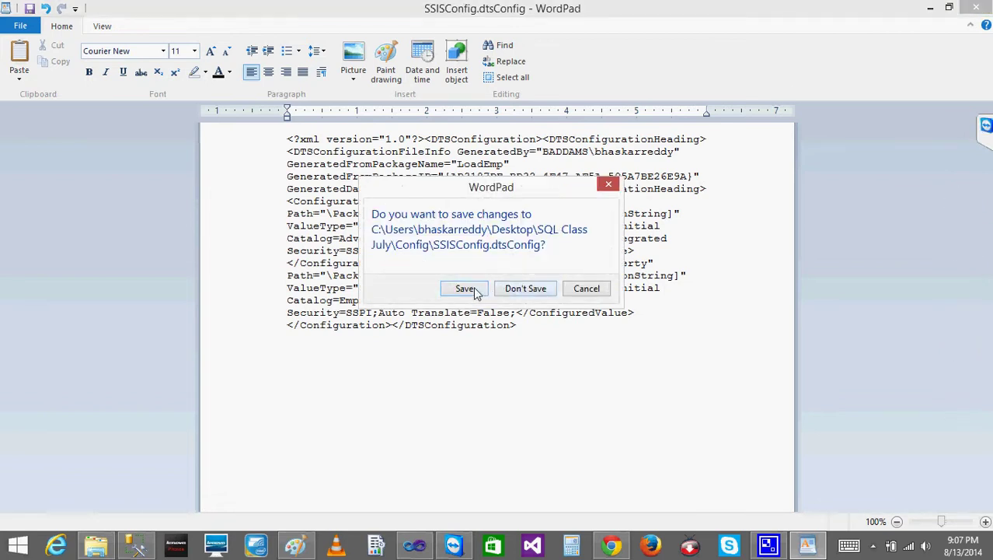
left_click(473, 289)
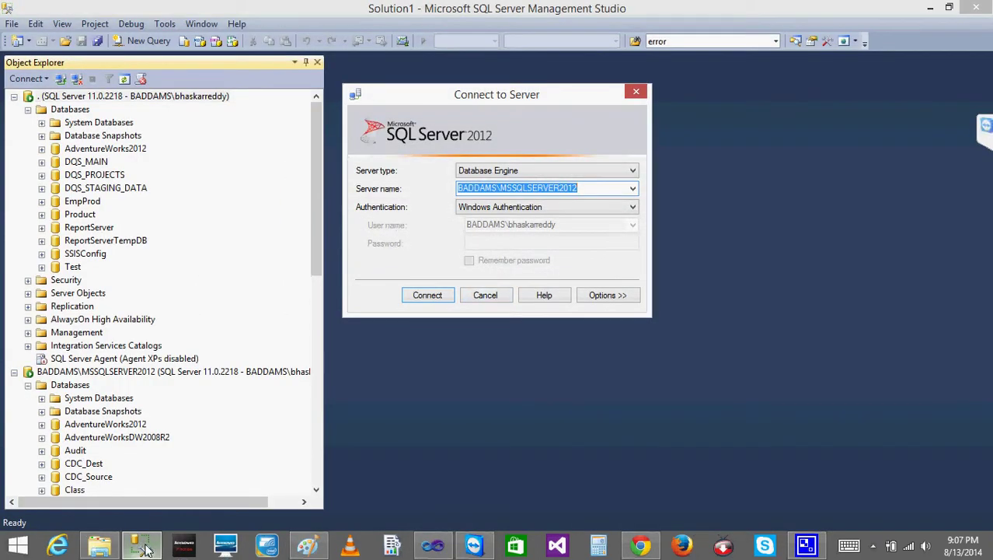
Open SSISConfig.dtsConfig from File Explorer in Internet Explorer, review both connection strings, and minimize the browser.
left_click(98, 544)
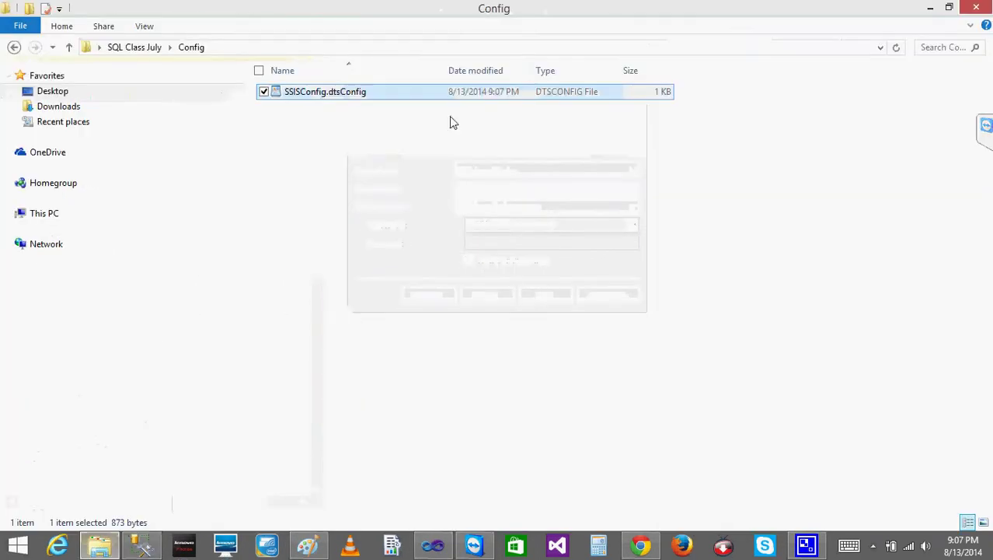
right_click(381, 103)
mouse_move(279, 177)
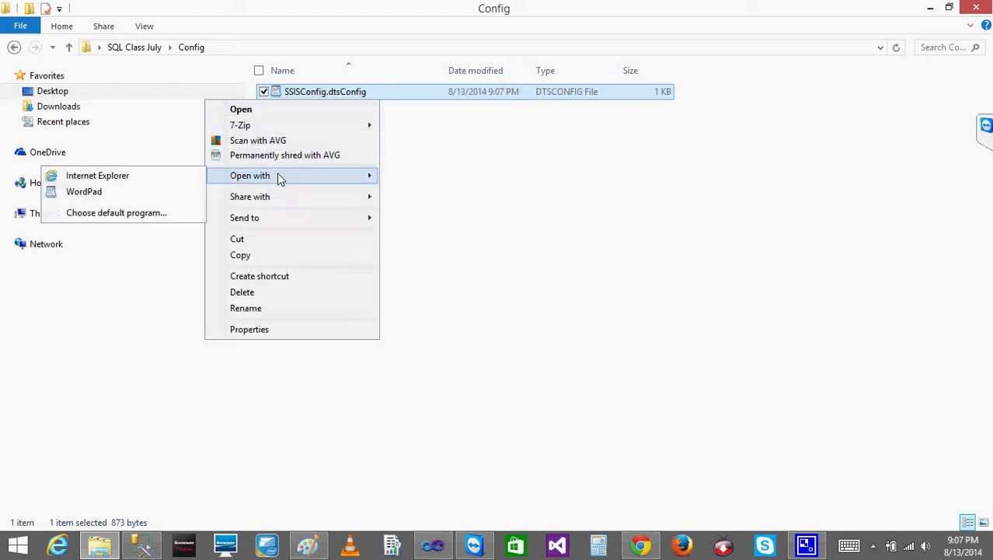
left_click(94, 175)
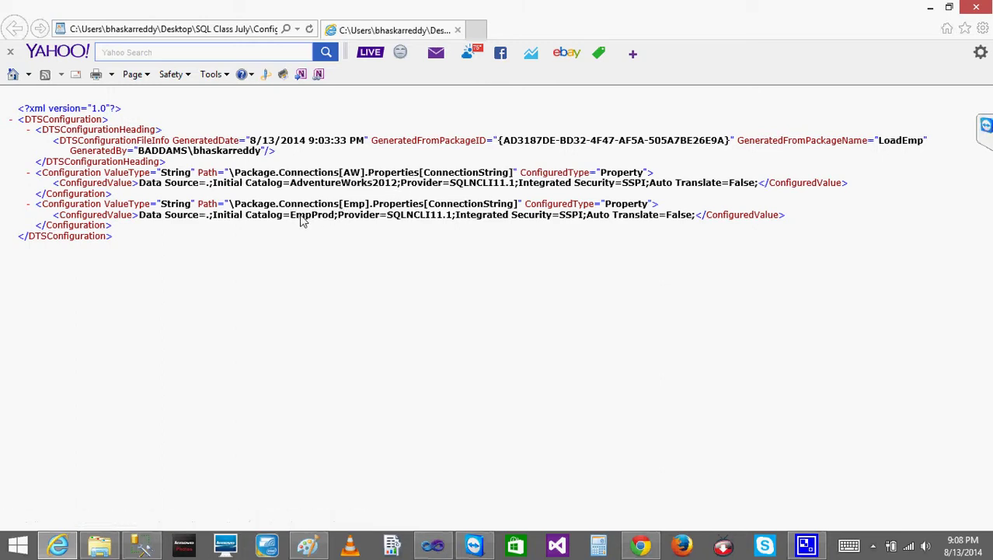
left_click(930, 7)
Switch to Visual Studio and review the LoadEmp package's configurations in the Package Configurations Organizer, then close it.
left_click(433, 547)
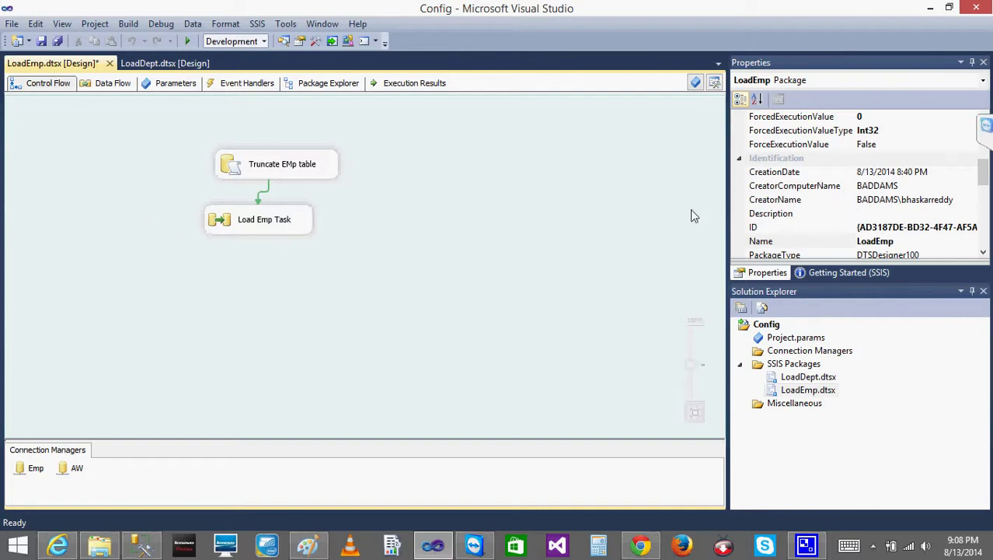
left_click_drag(984, 181, 984, 203)
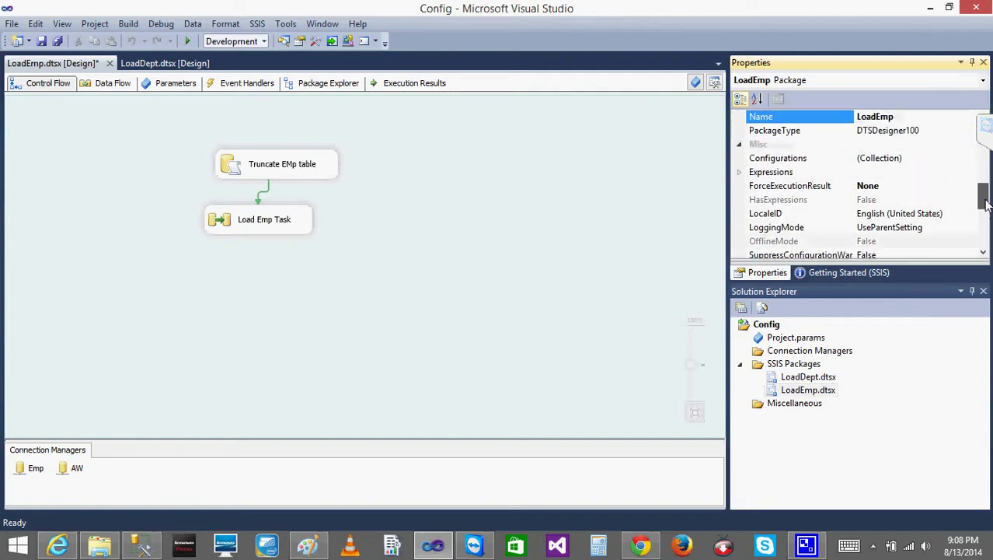
left_click(945, 159)
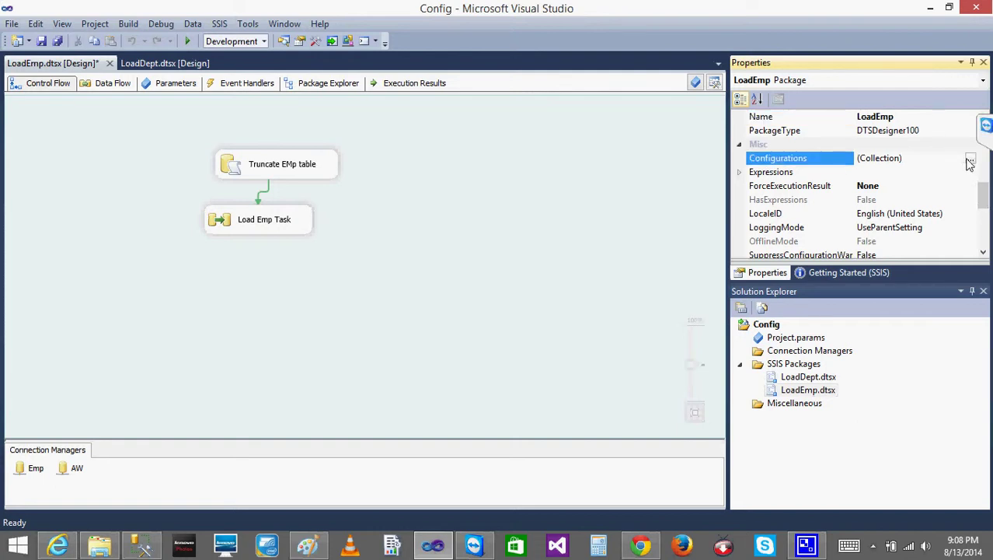
left_click(971, 161)
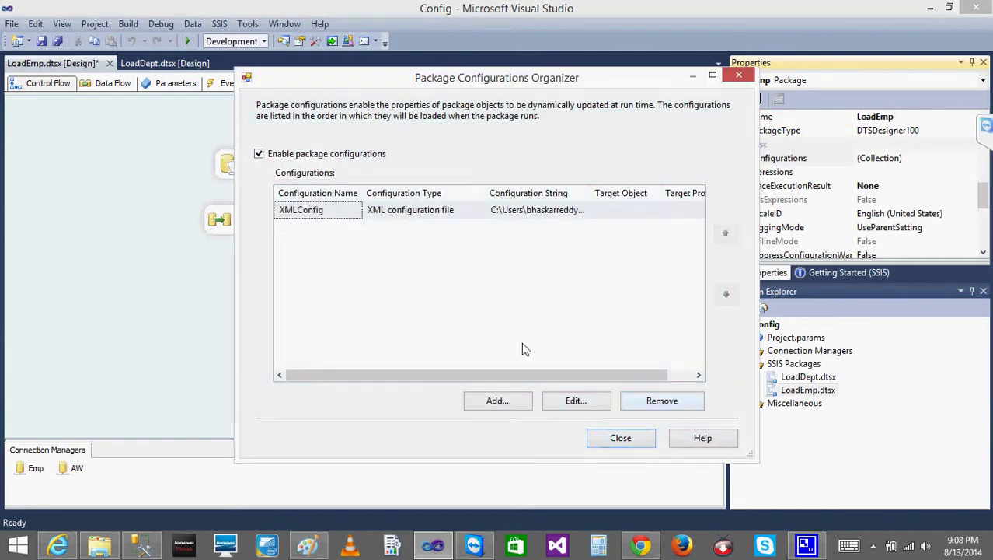
left_click(622, 438)
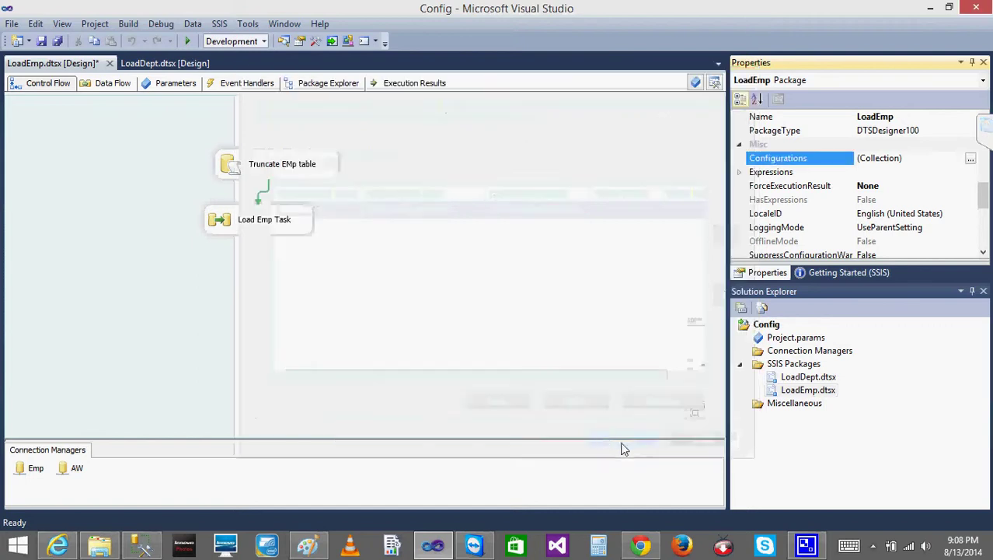
left_click(128, 234)
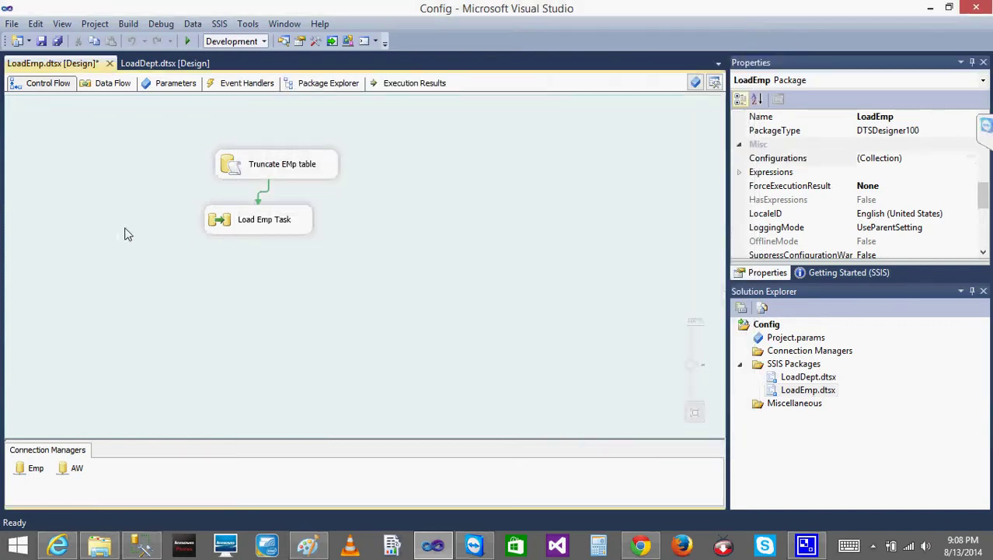
Open the LoadDept package's configurations from its control flow and enable package configurations.
left_click(174, 65)
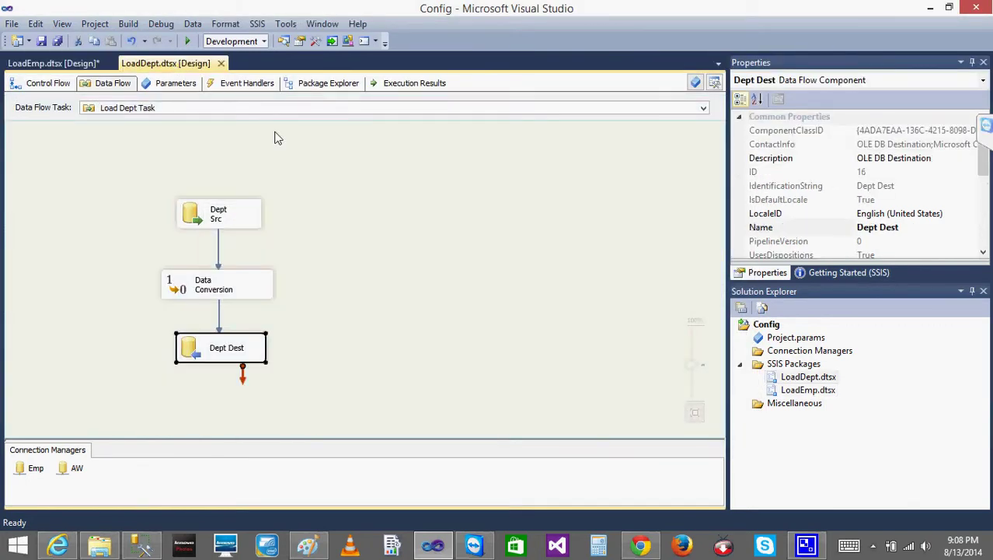
left_click(52, 82)
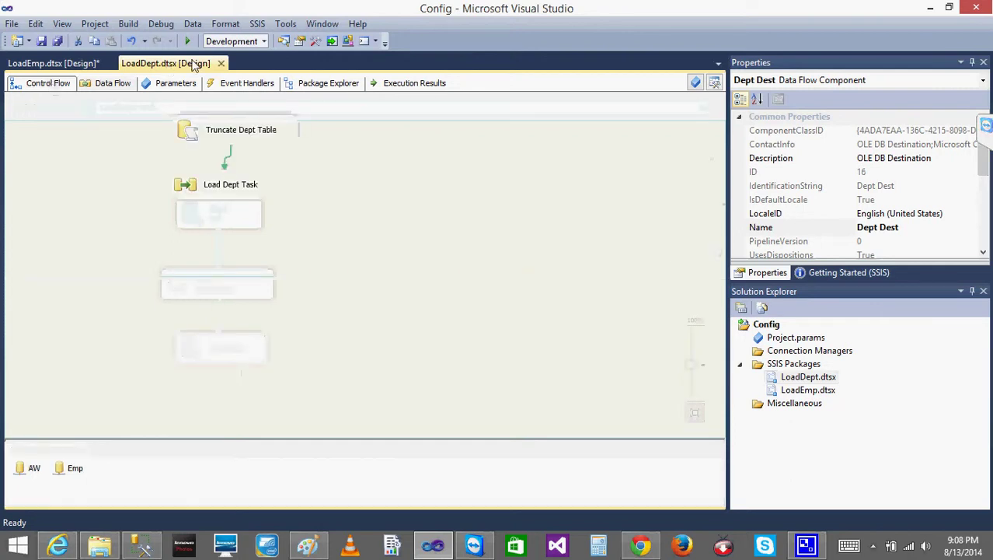
left_click(449, 202)
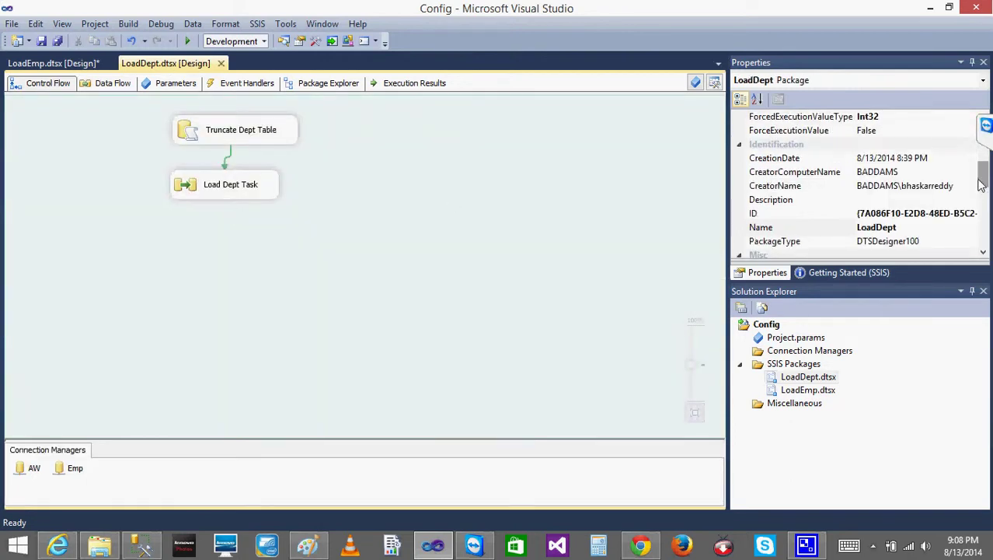
mouse_move(983, 181)
left_mouse_down()
mouse_move(987, 218)
mouse_move(984, 195)
left_mouse_up()
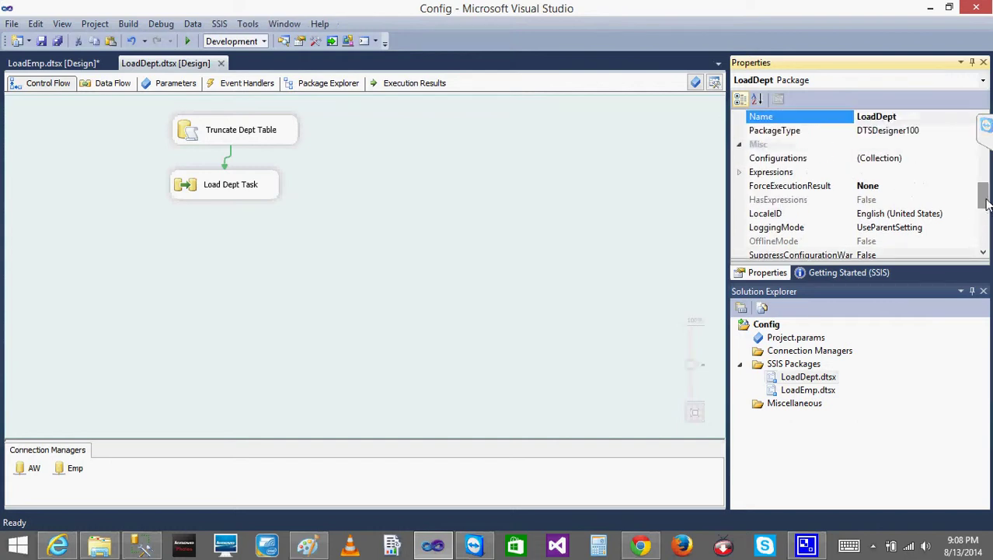
left_click(951, 165)
left_click(972, 159)
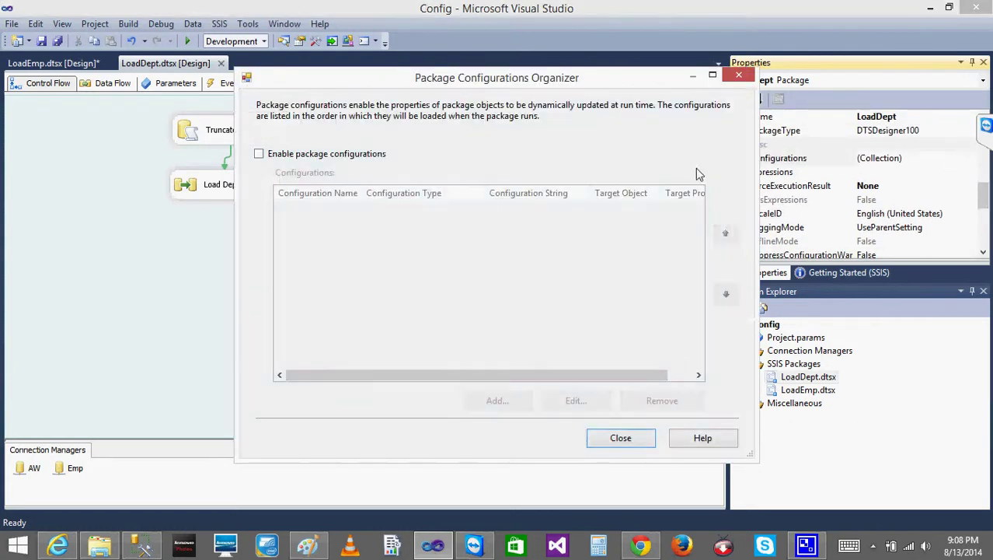
left_click(260, 156)
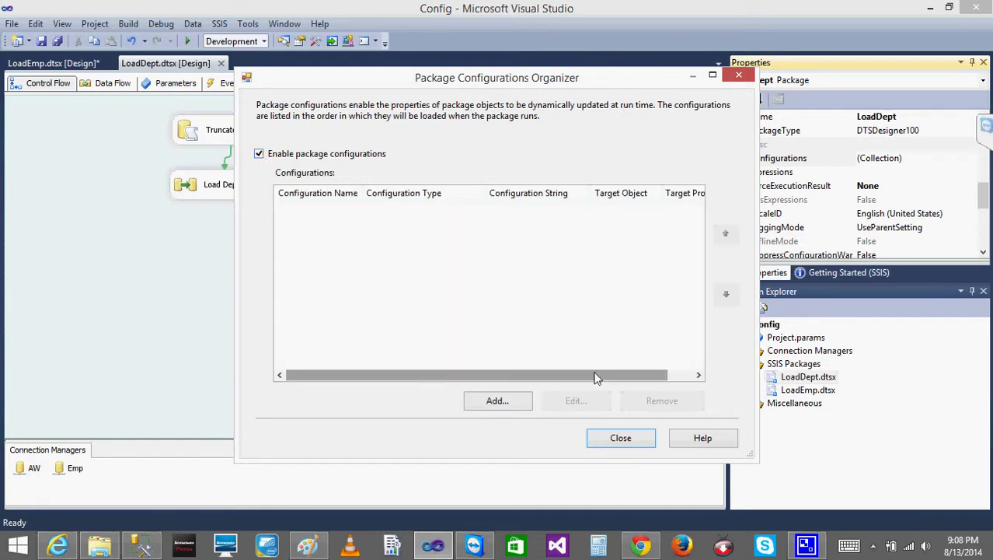
Add an XML configuration file for LoadDept using SSISConfig.dtsConfig from SQL Class July\Config on the Desktop, and reuse the existing file.
left_click(486, 402)
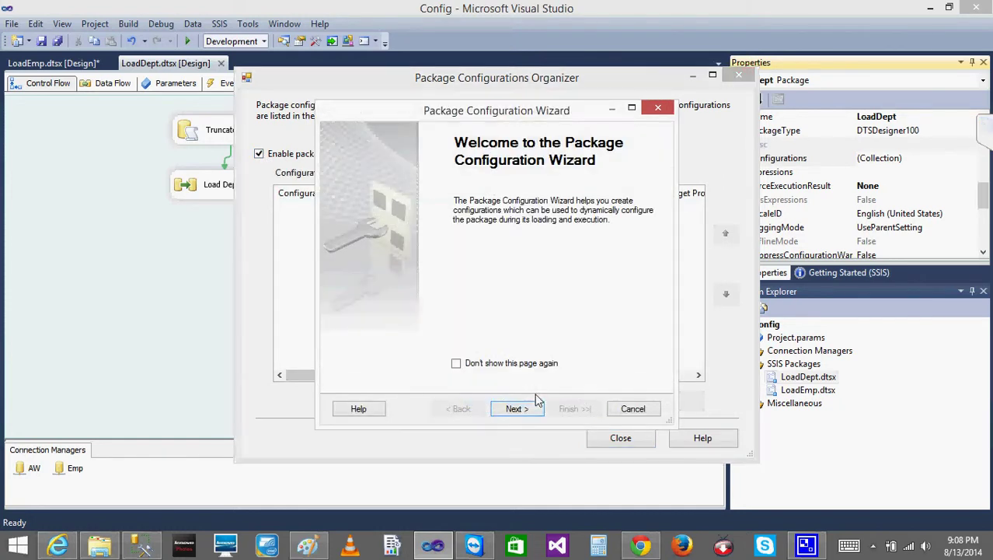
left_click(516, 408)
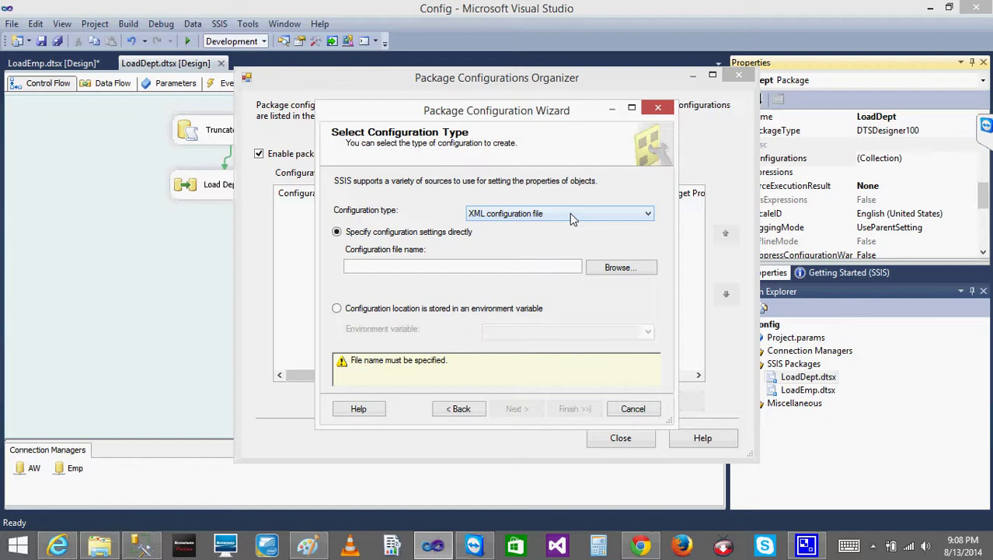
left_click(611, 268)
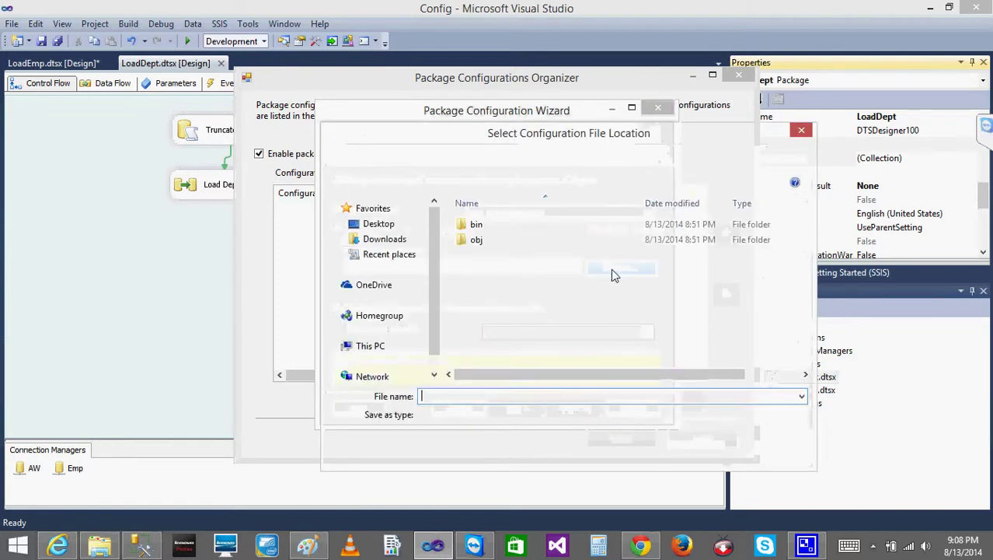
left_click(378, 224)
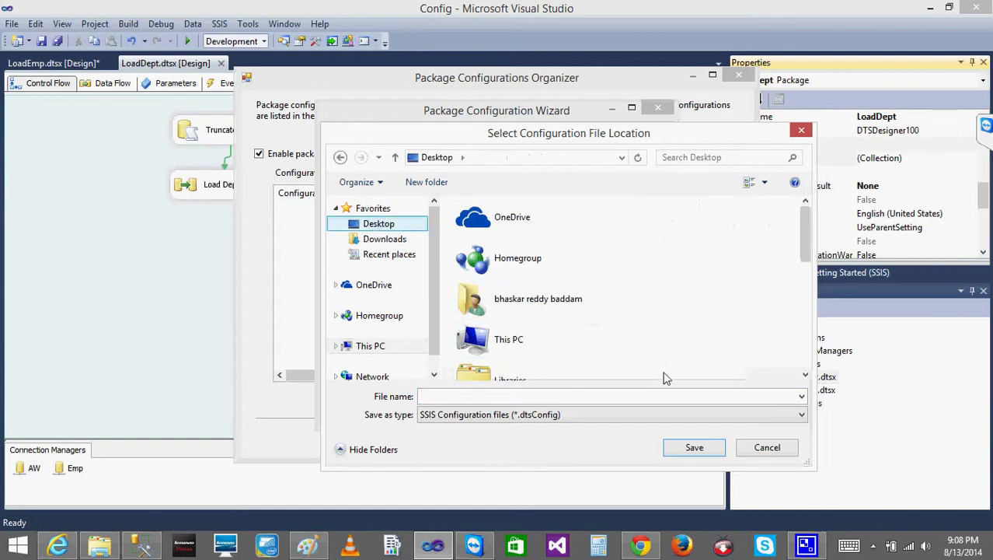
left_click(807, 372)
double_click(469, 323)
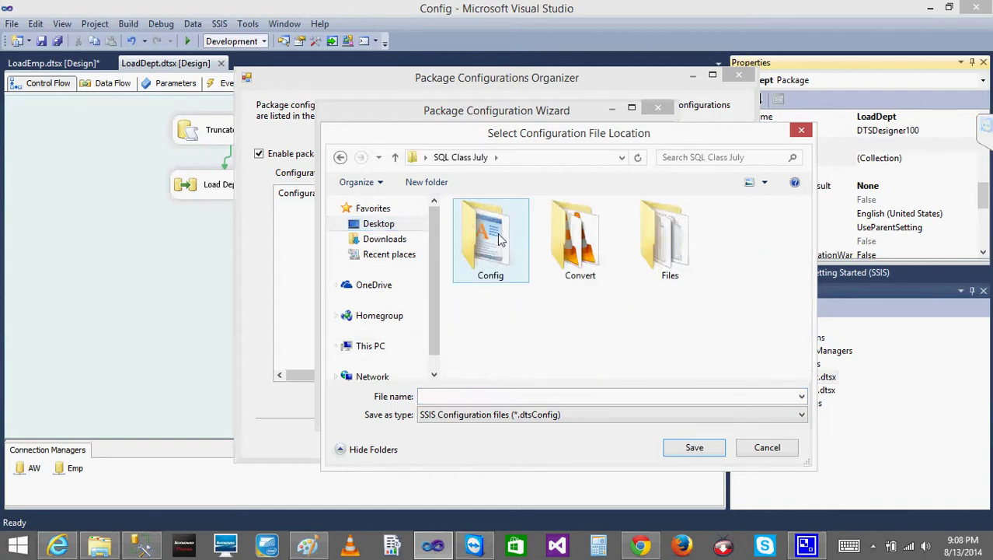
double_click(500, 240)
left_click(498, 226)
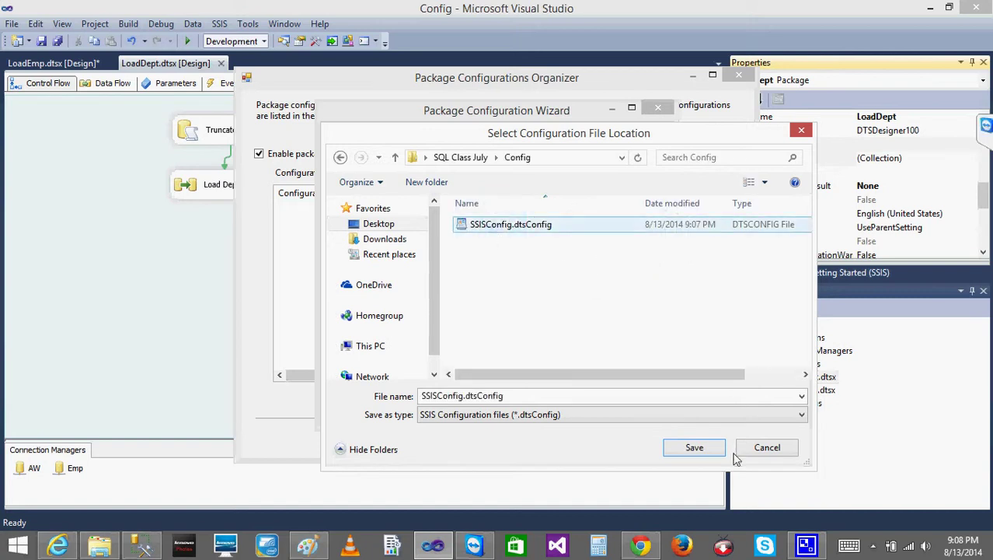
left_click(688, 455)
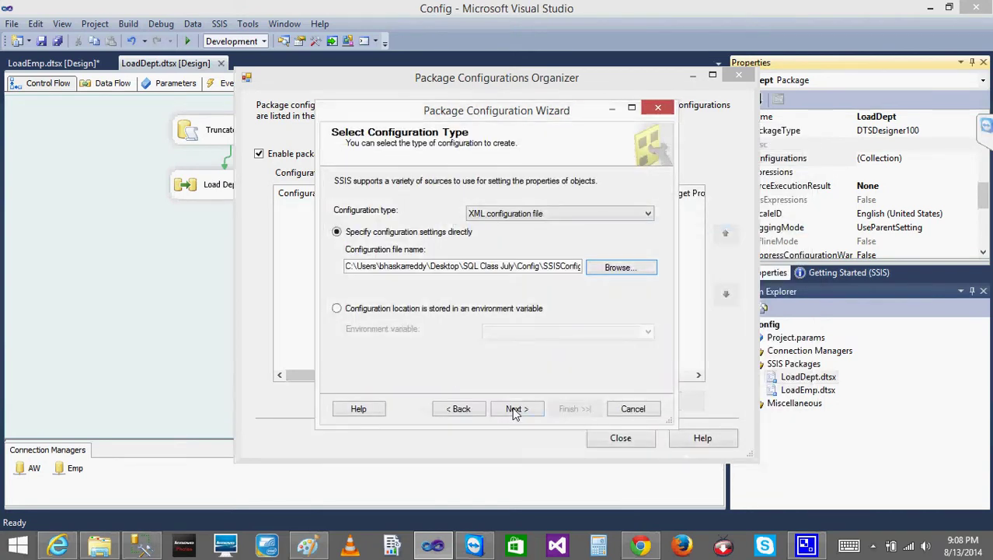
left_click(513, 410)
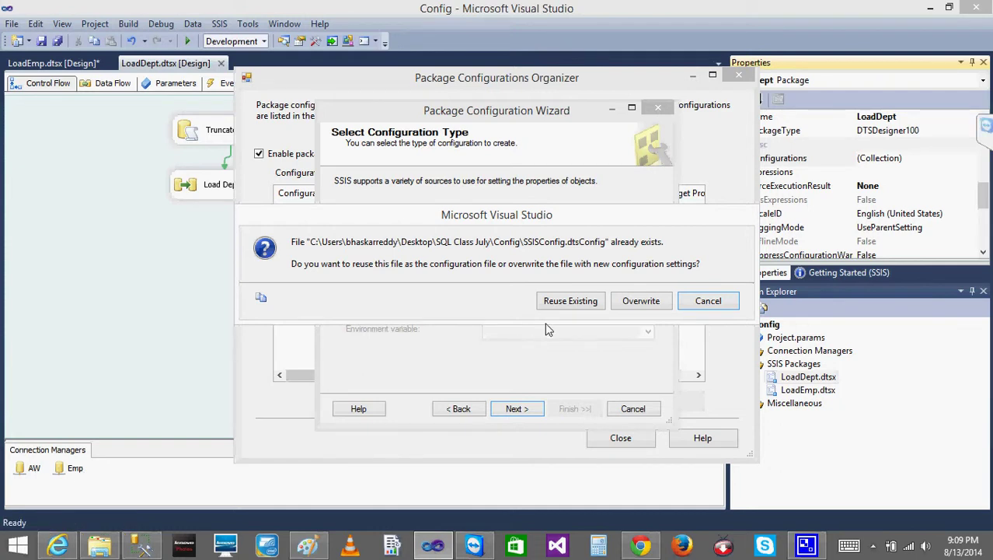
left_click(572, 301)
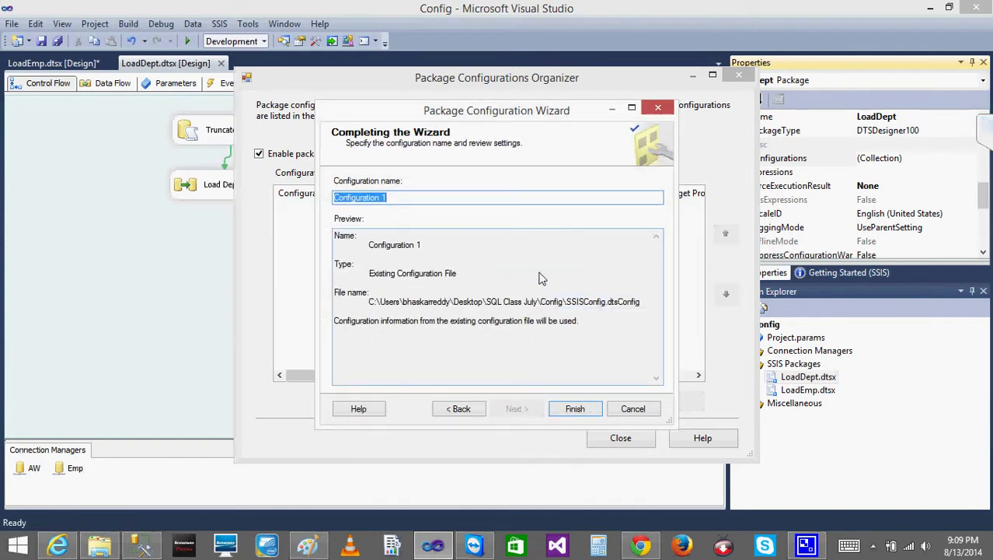
Name LoadDept's new configuration XMLConfig, finish the wizard, and close the Package Configurations Organizer.
type("X")
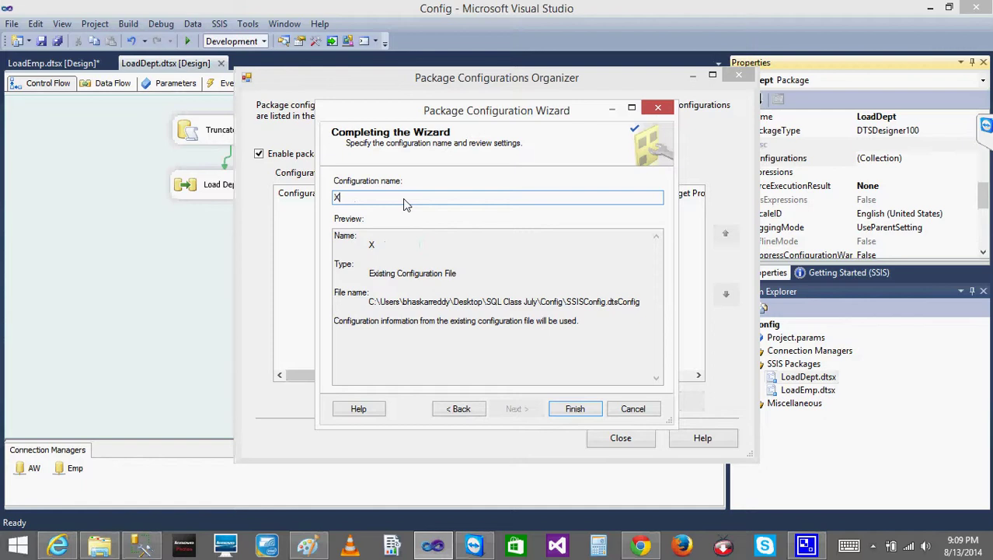
type("MLConfigur")
key("BackSpace")
key("BackSpace")
key("BackSpace")
type("g")
left_click(575, 408)
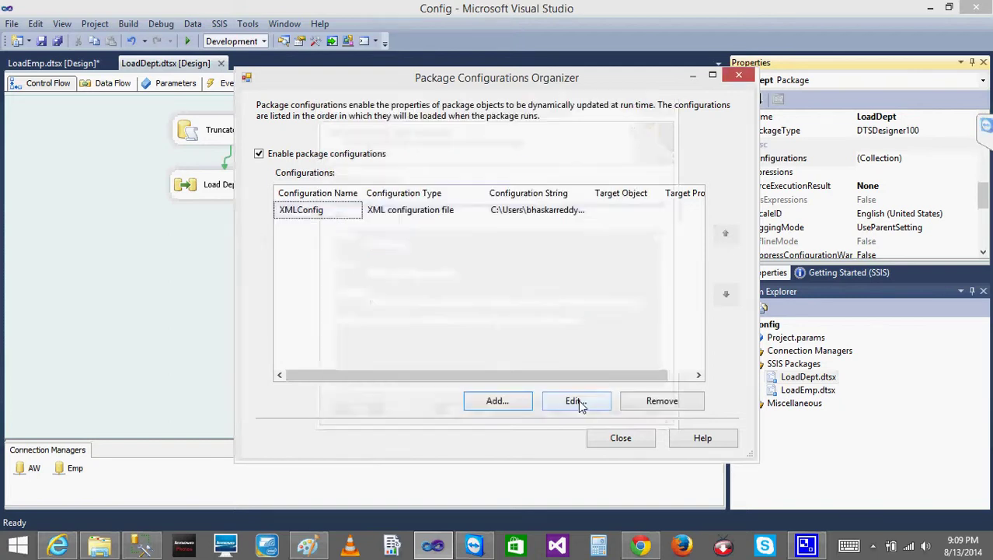
left_click(621, 438)
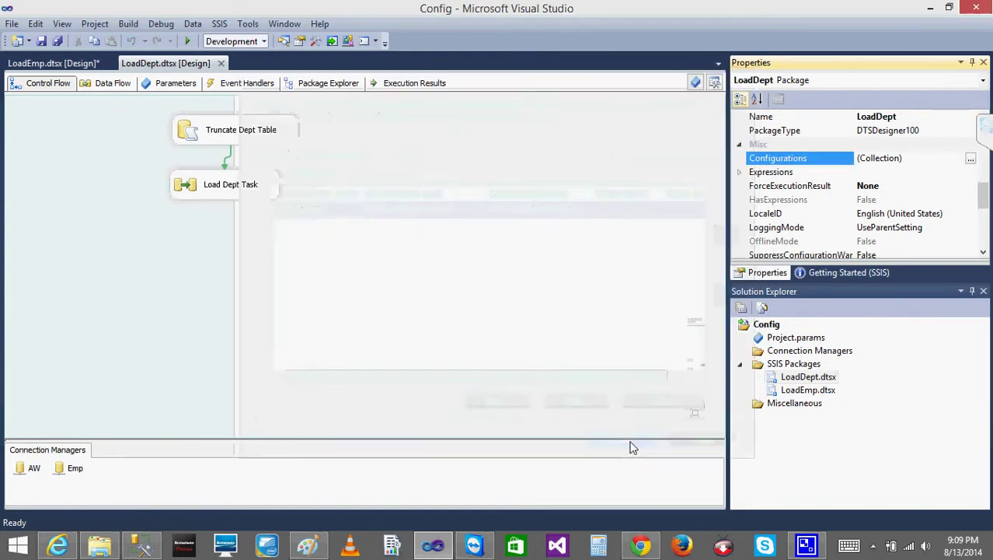
View the LoadEmp and LoadDept packages in turn, look at SSISConfig.dtsConfig in File Explorer, and minimize that window.
left_click(66, 67)
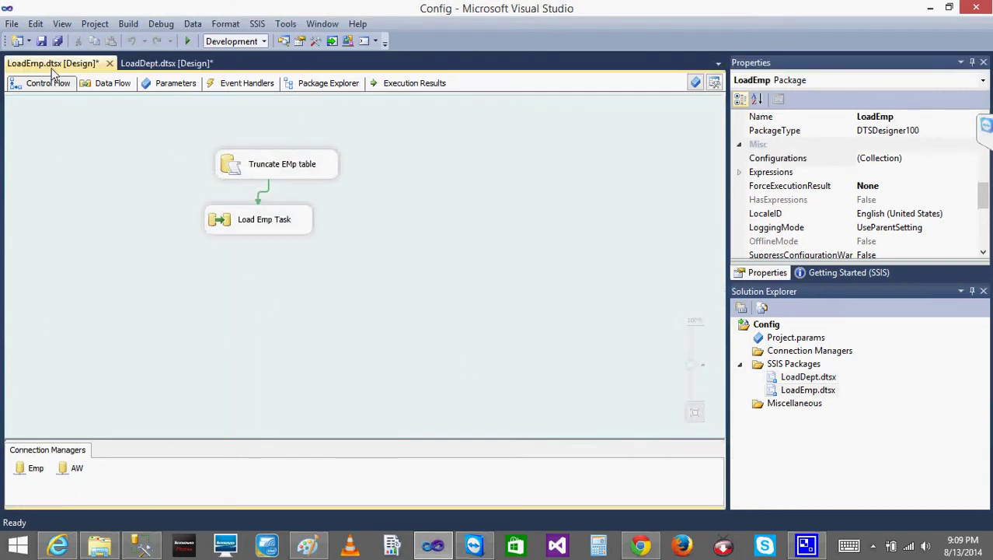
left_click(166, 63)
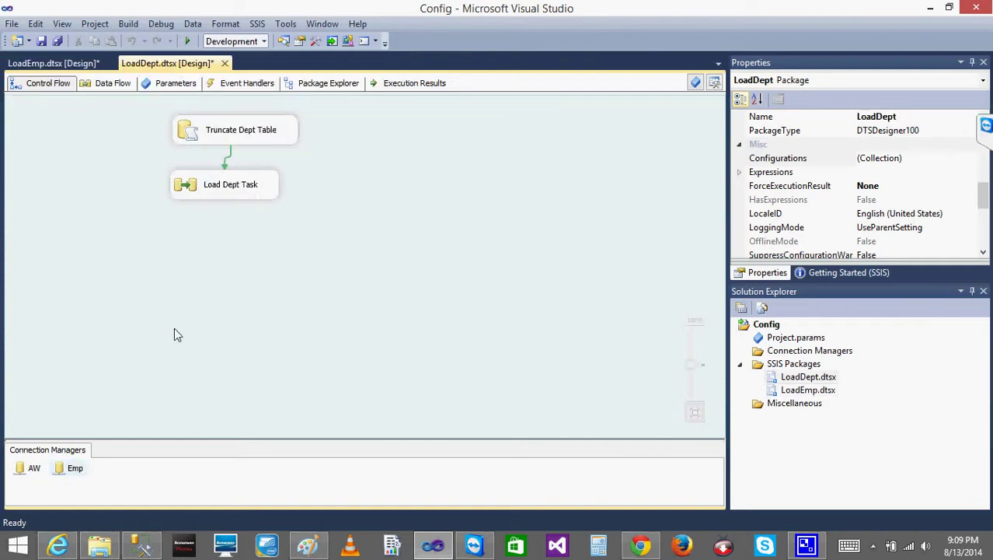
left_click(99, 546)
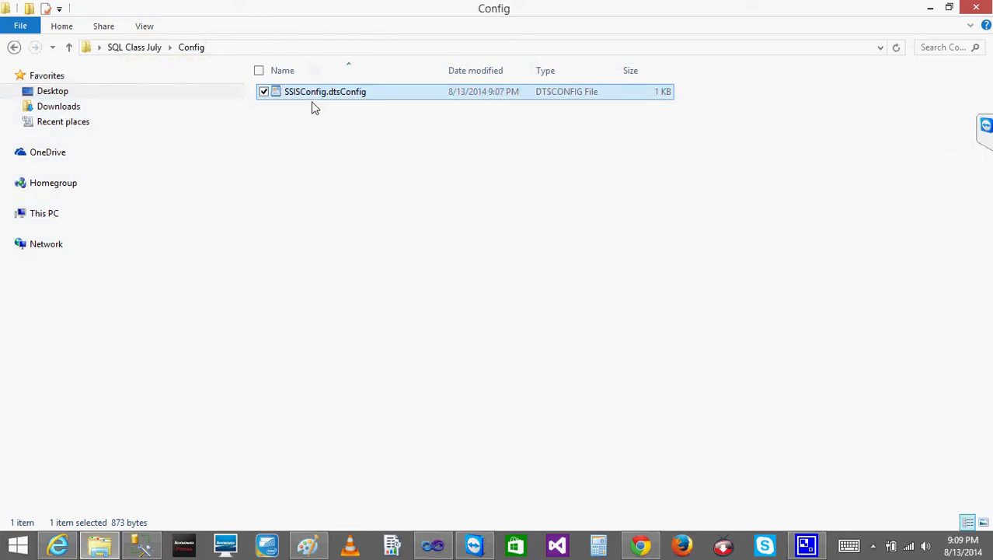
left_click(351, 182)
left_click(931, 8)
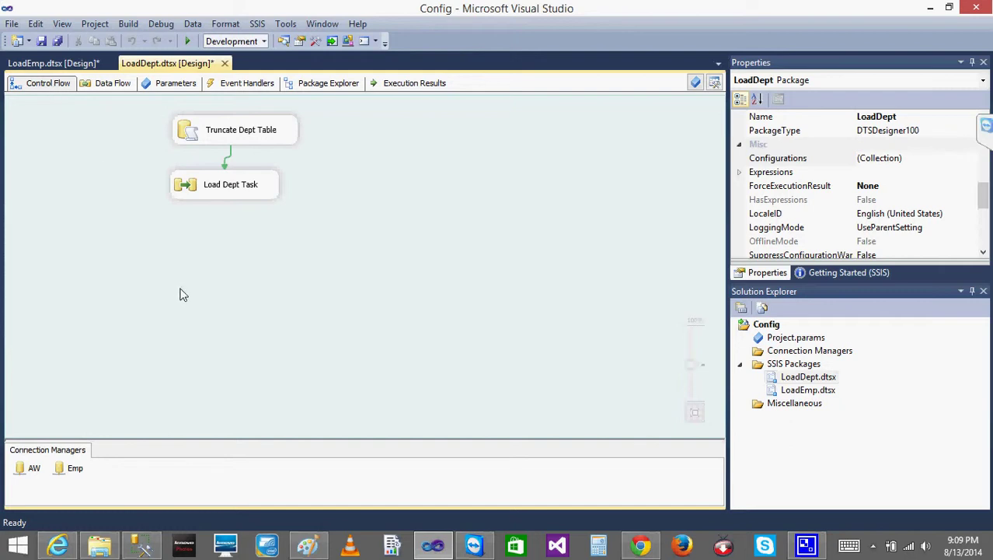
Review LoadDept's package configurations from its control flow in the Package Configurations Organizer, then close it.
right_click(478, 138)
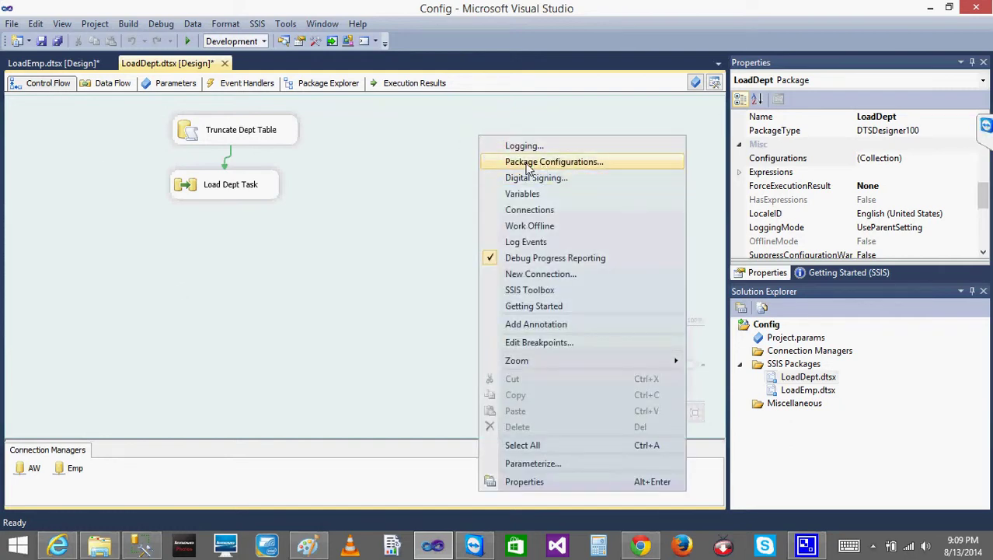
left_click(414, 183)
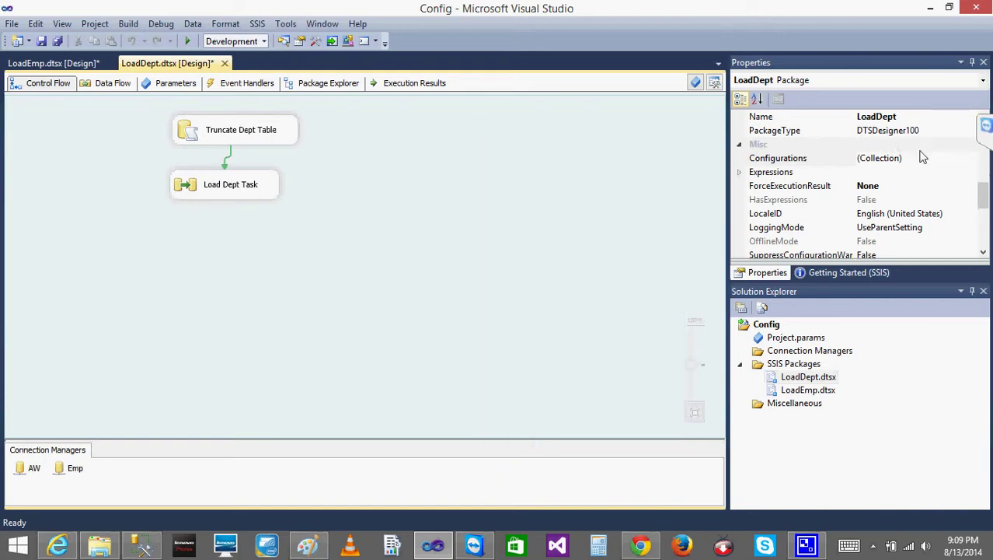
right_click(554, 177)
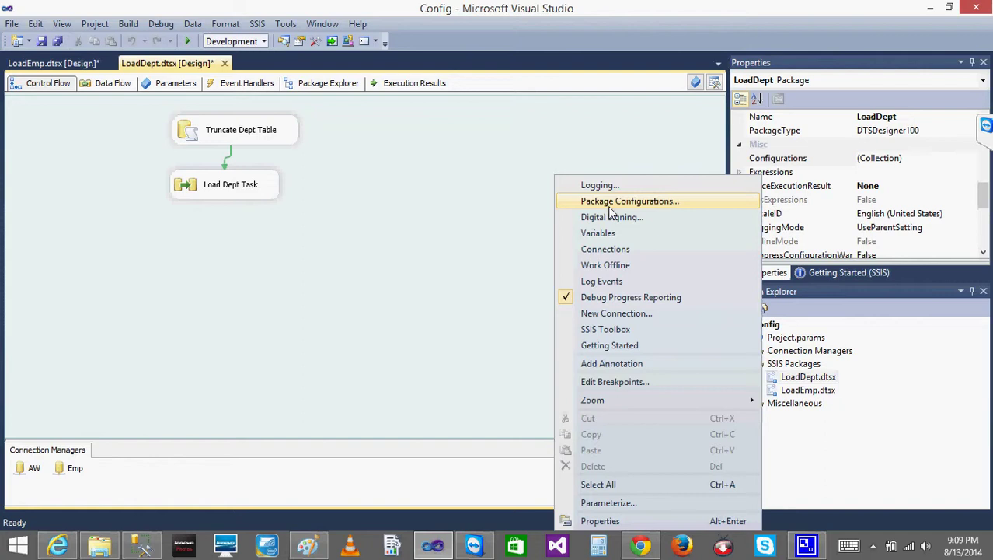
left_click(488, 215)
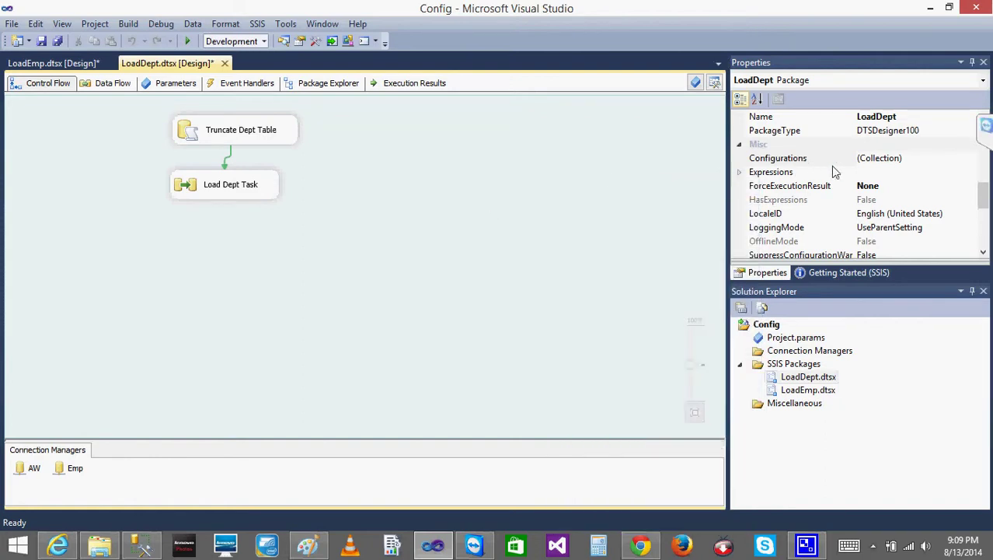
right_click(443, 175)
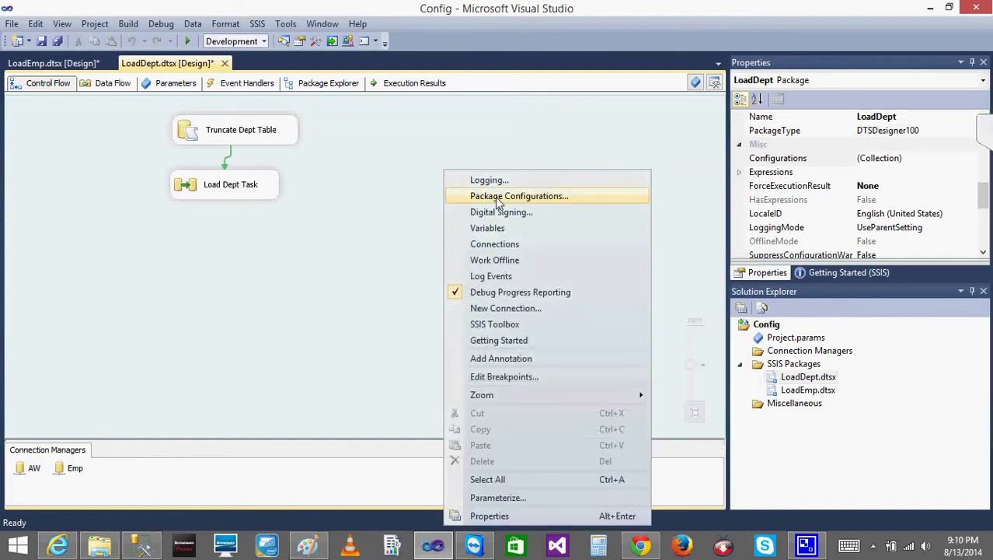
left_click(459, 193)
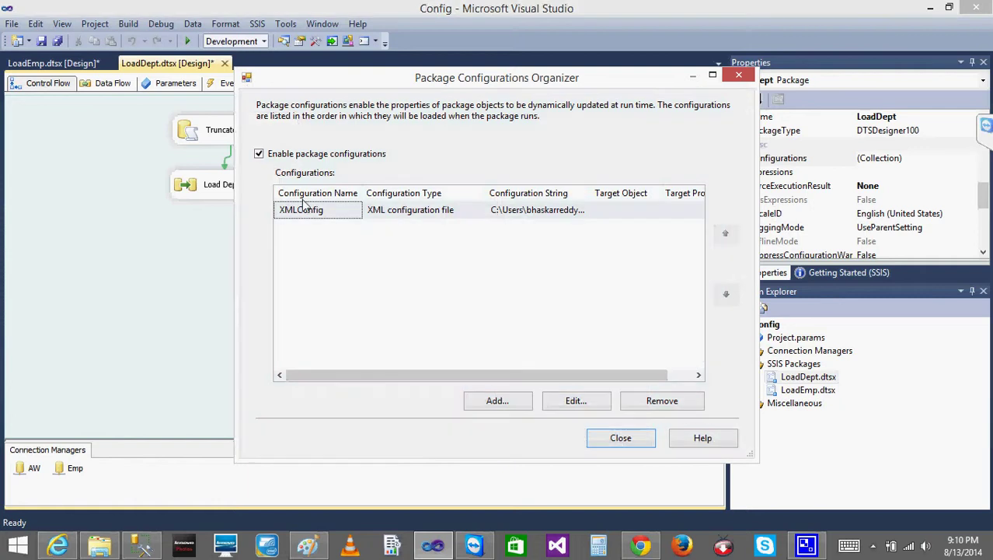
left_click(630, 440)
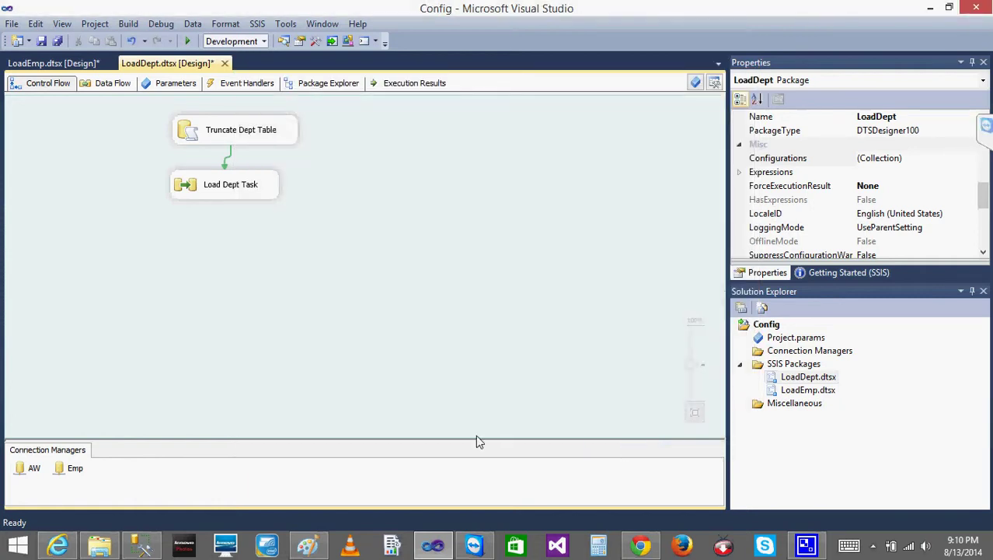
Inspect the AW and Emp connection properties in LoadDept, widening the properties area to read Emp's connection string.
left_click(33, 469)
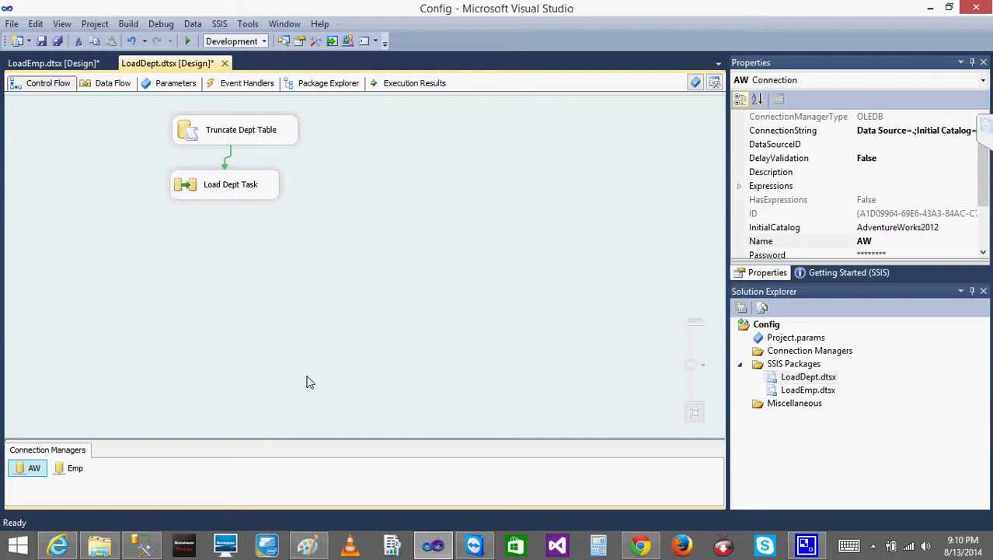
left_click(73, 471)
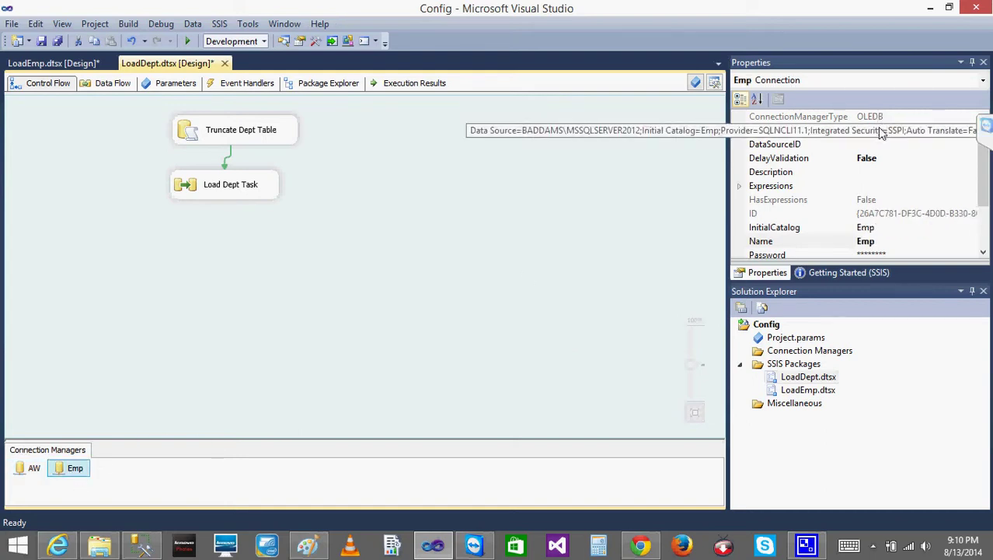
left_click_drag(731, 177, 508, 196)
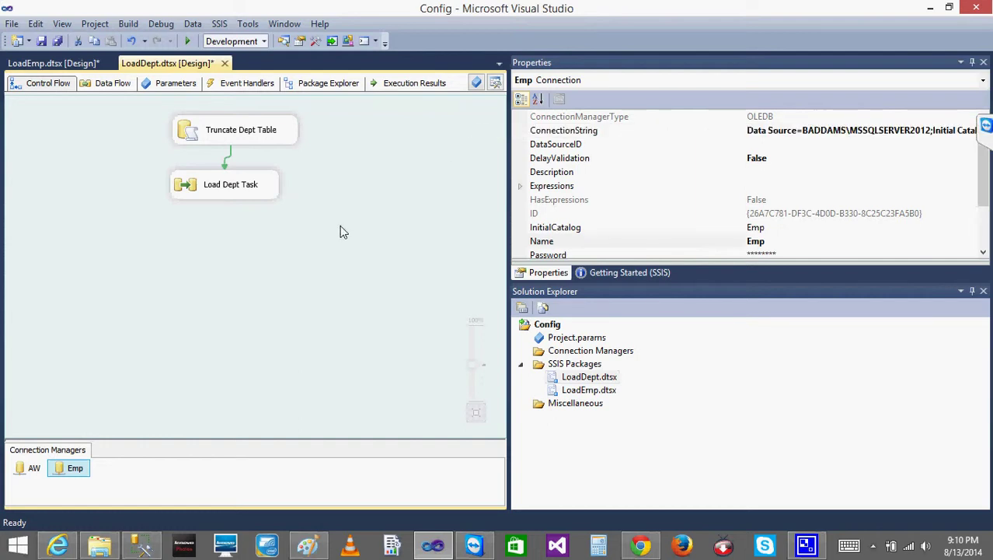
Close the LoadDept and LoadEmp packages, saving the changes to both.
left_click(224, 63)
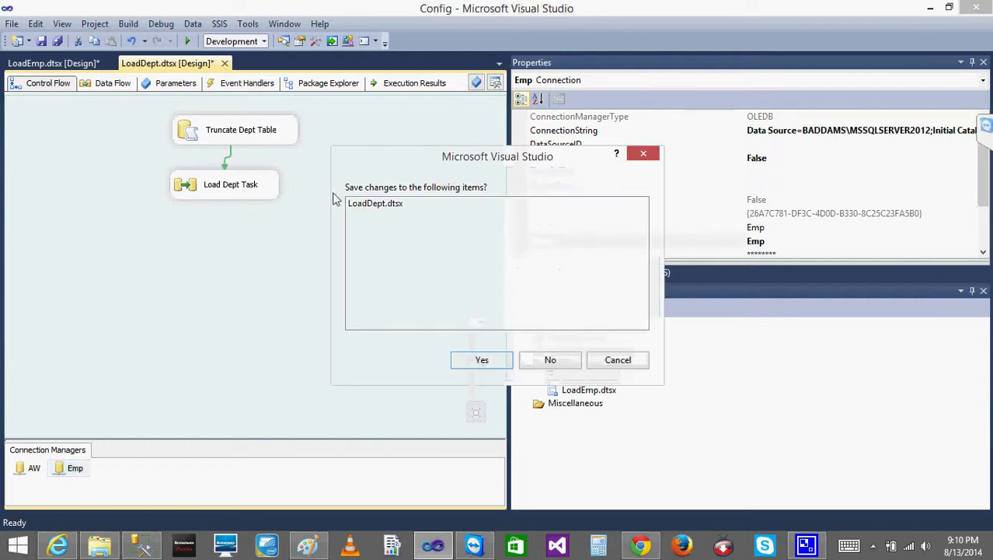
left_click(482, 360)
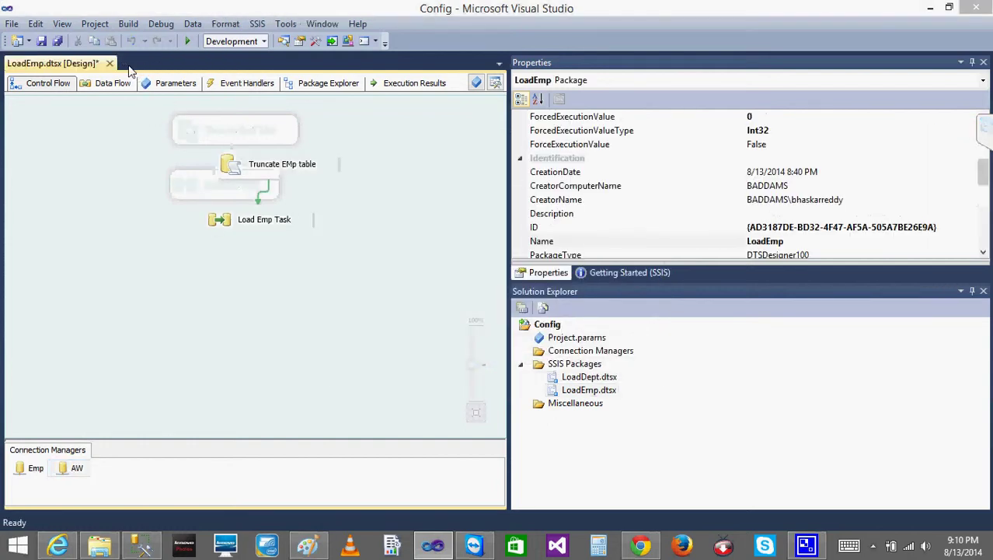
left_click(110, 63)
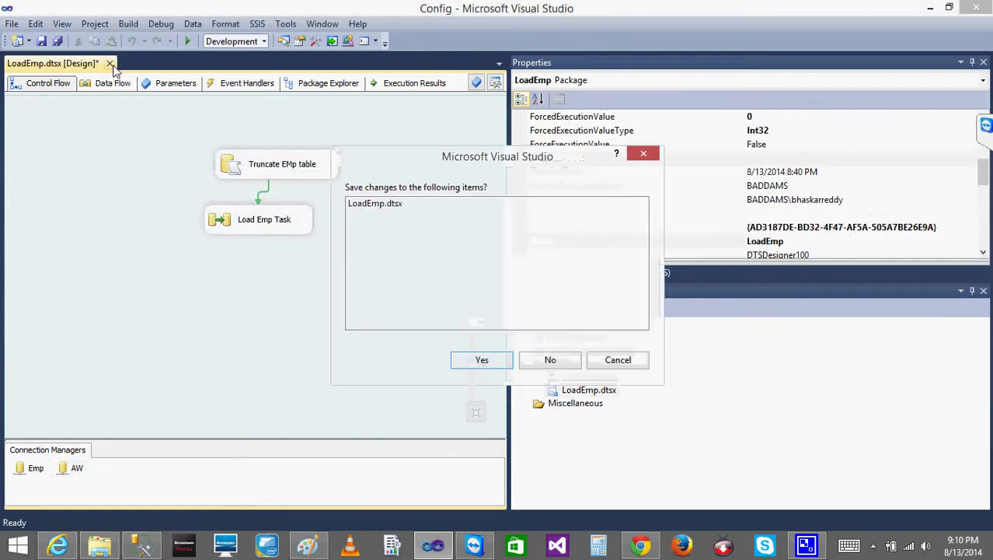
left_click(483, 360)
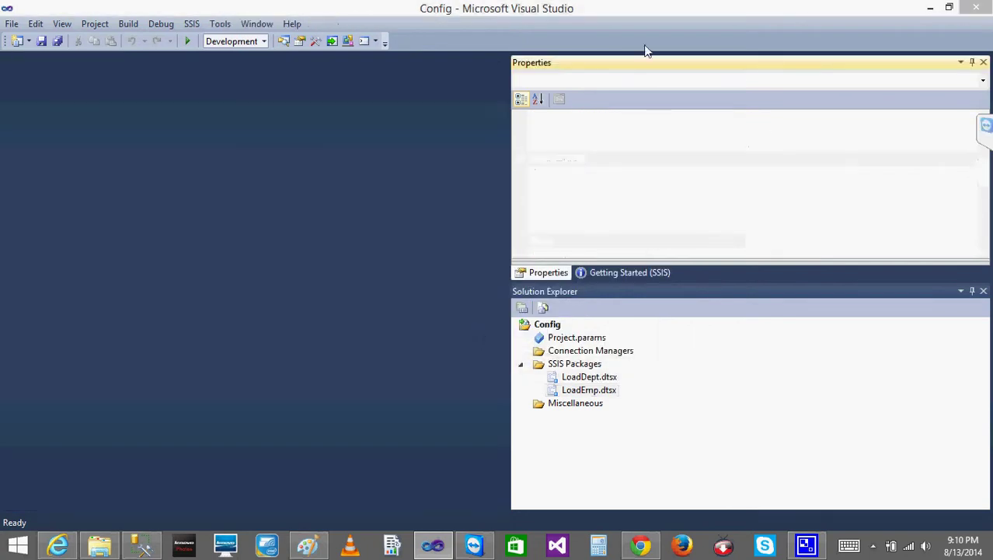
Reopen the LoadDept package, review the message about its XML configuration file, and close the Error List.
left_click(584, 378)
double_click(584, 379)
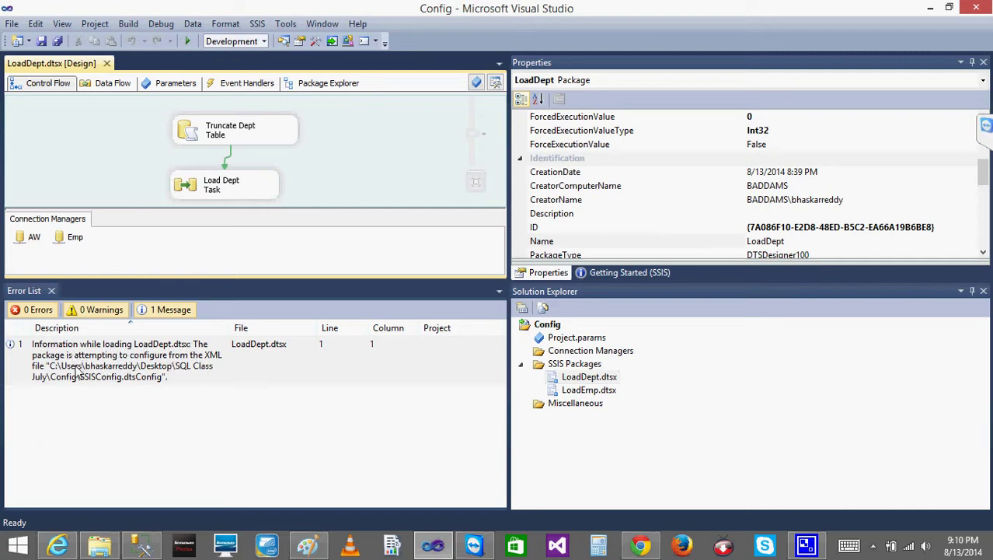
left_click(141, 381)
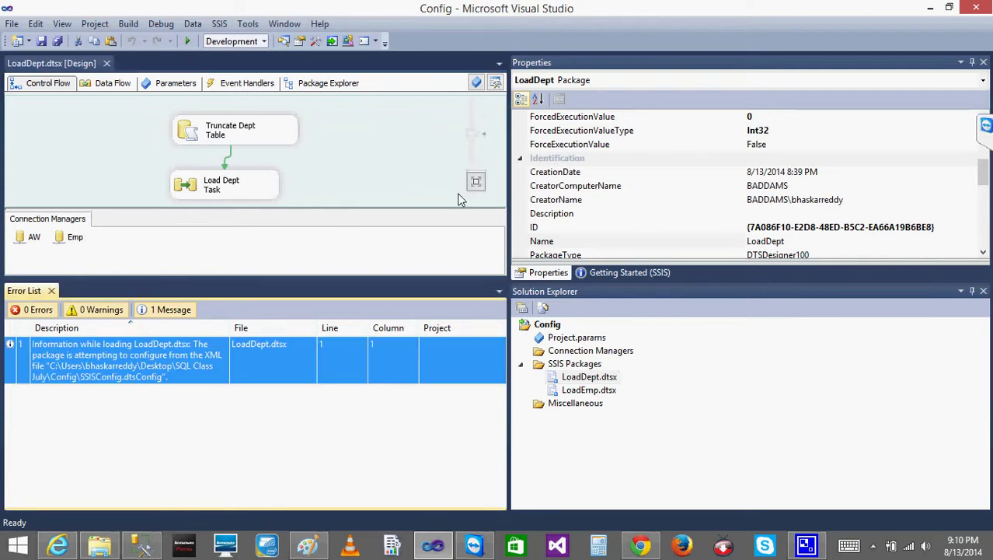
left_click(498, 291)
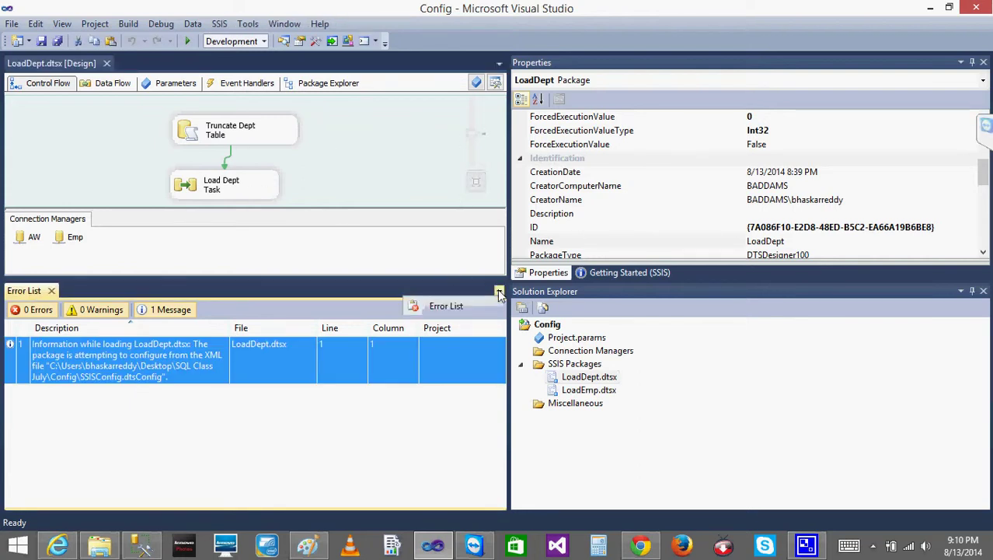
left_click(52, 291)
left_click(52, 290)
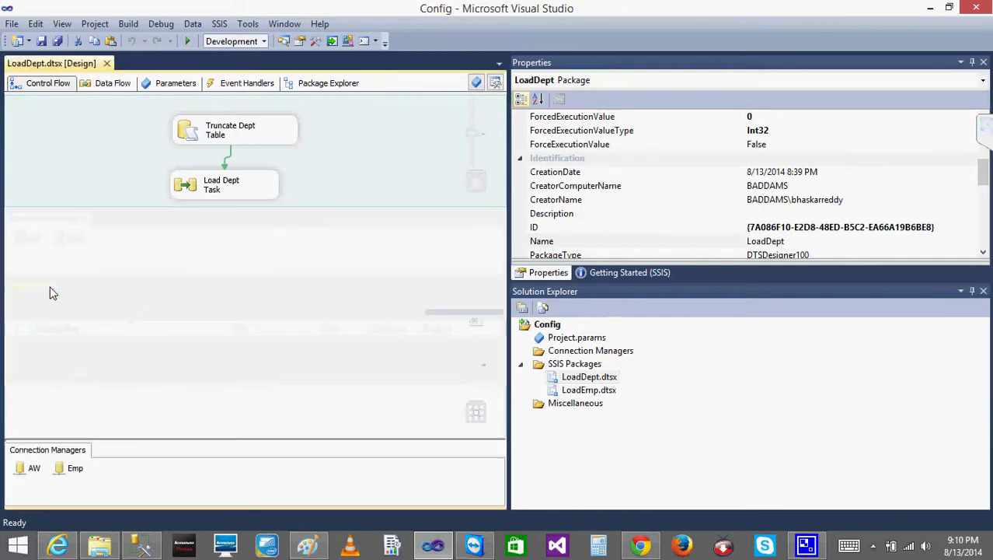
Check the server and database settings of the Emp connection in the reopened LoadDept package, and accept them.
left_click(35, 469)
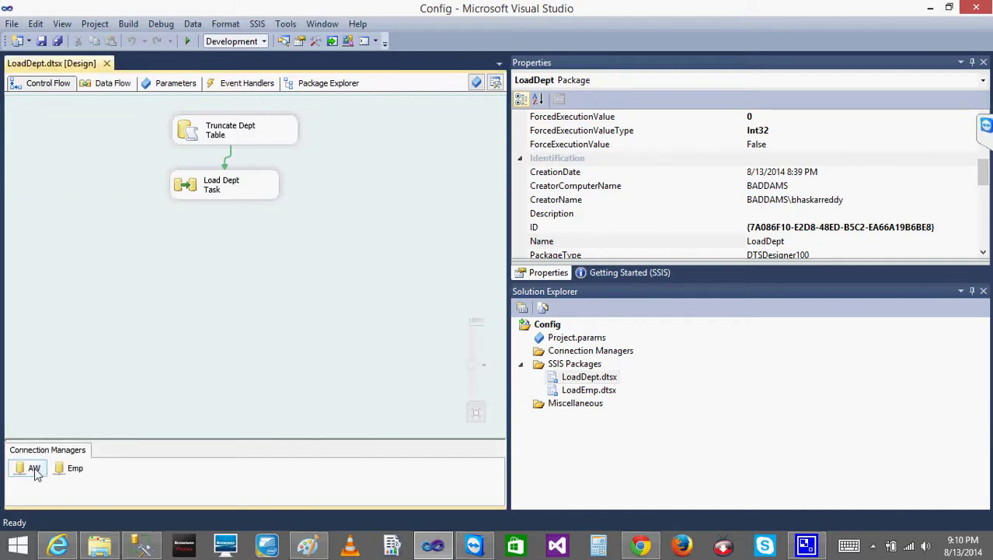
left_click(68, 474)
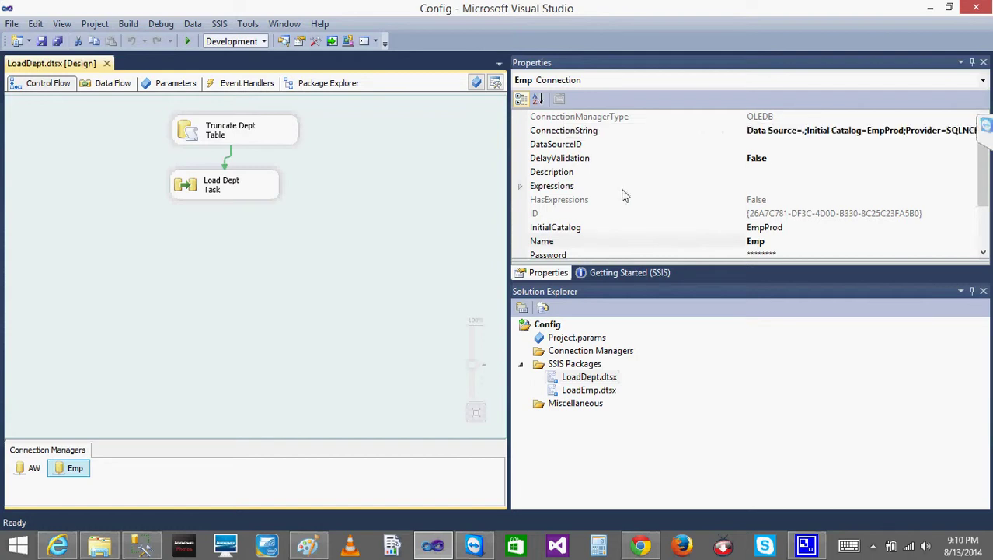
double_click(76, 470)
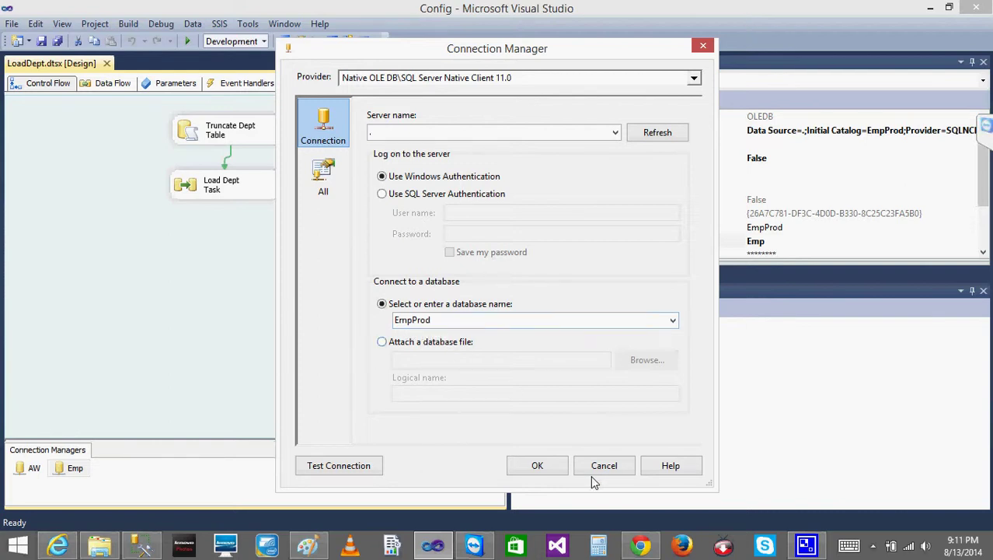
left_click(534, 466)
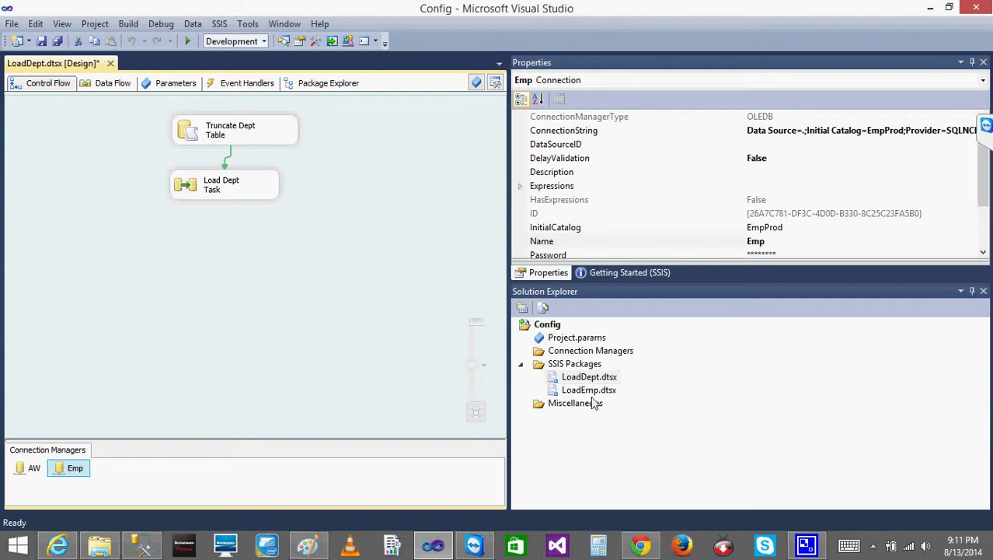
Reopen the LoadEmp package, review its configuration loading message, and check the Emp connection's server and database settings.
left_click(588, 392)
double_click(588, 393)
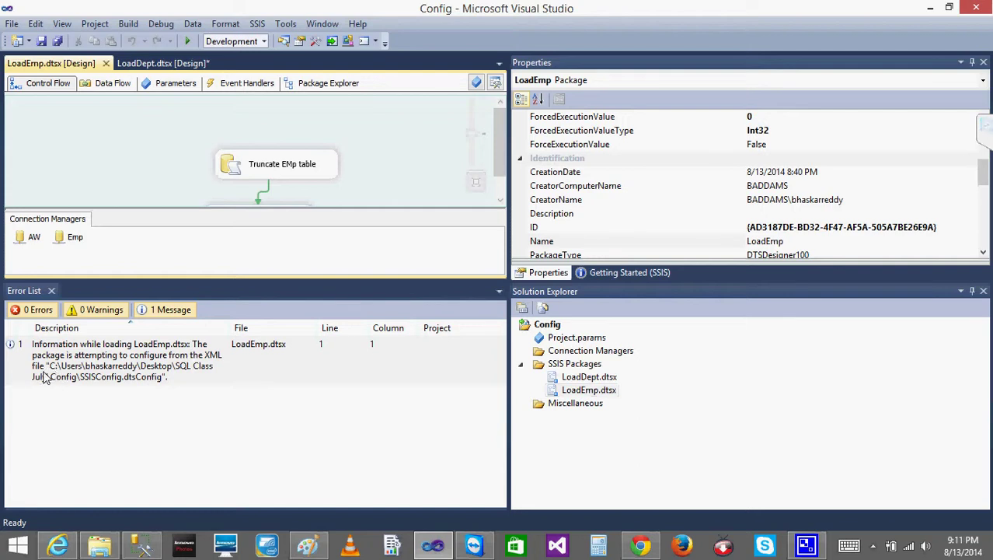
left_click(89, 376)
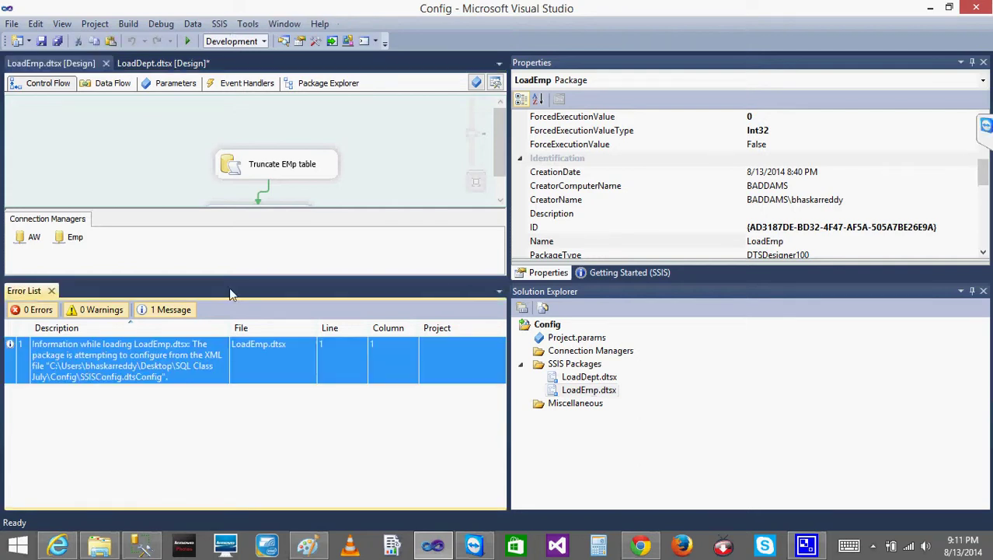
left_click(76, 241)
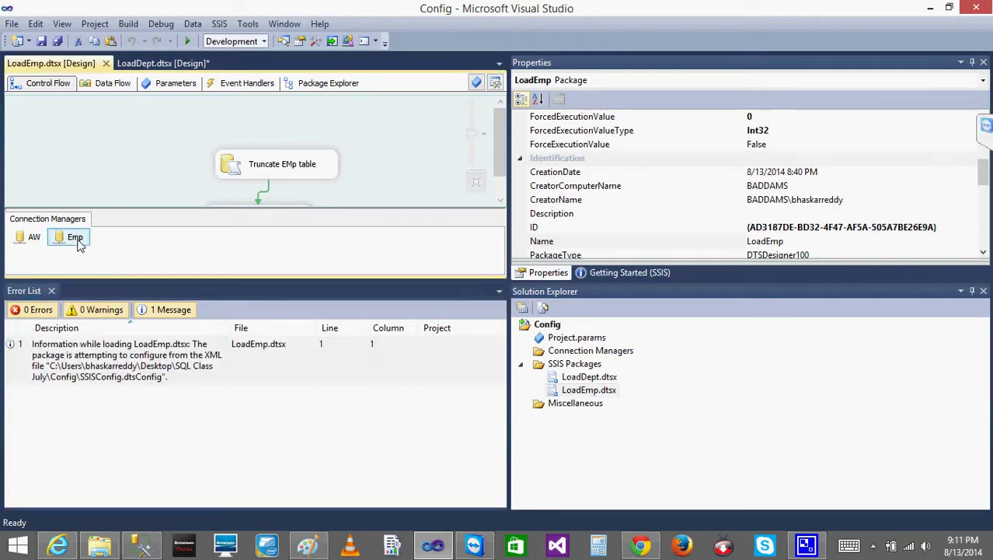
double_click(76, 238)
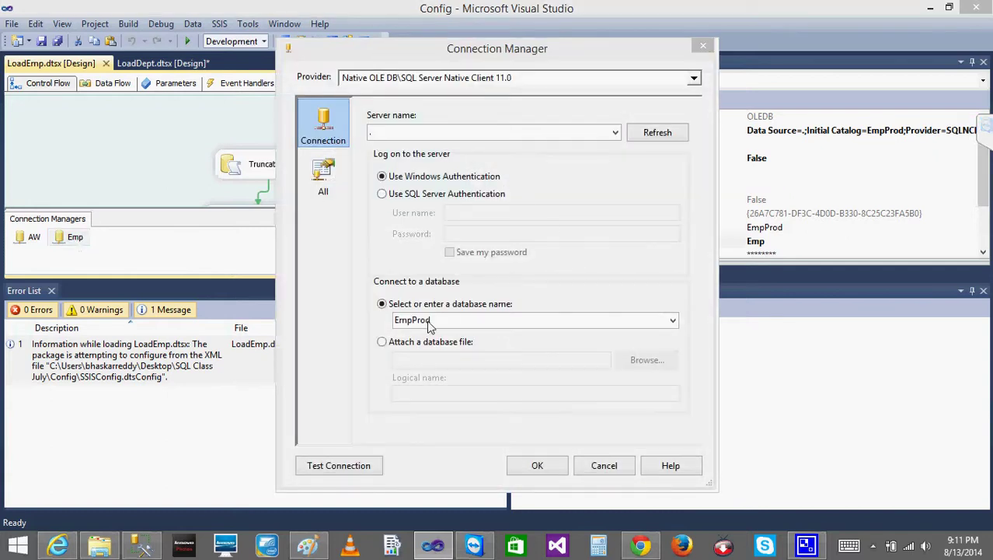
left_click(538, 465)
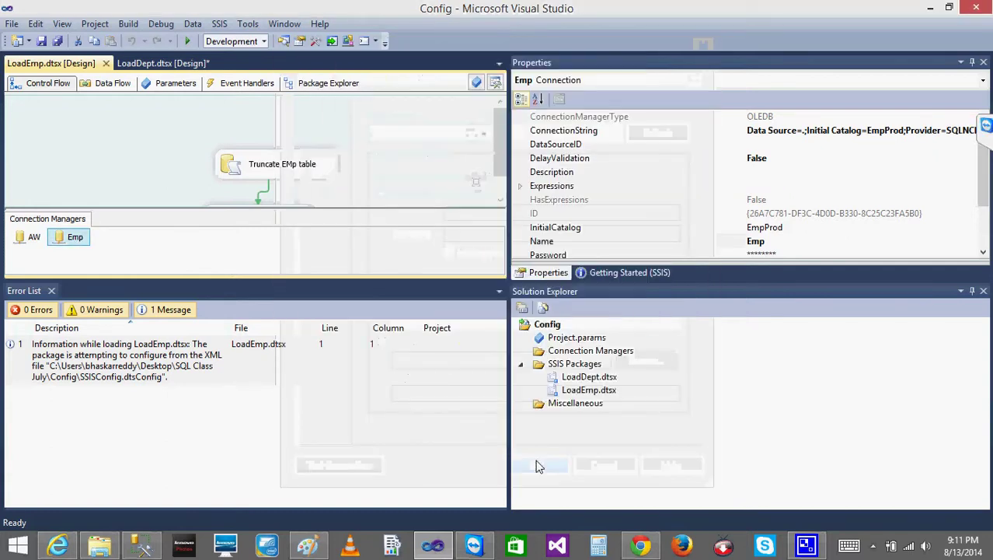
In SQL Server Management Studio, cancel the connection prompt and query the top 1000 rows of EmpProd's Department and Employee tables.
left_click(140, 545)
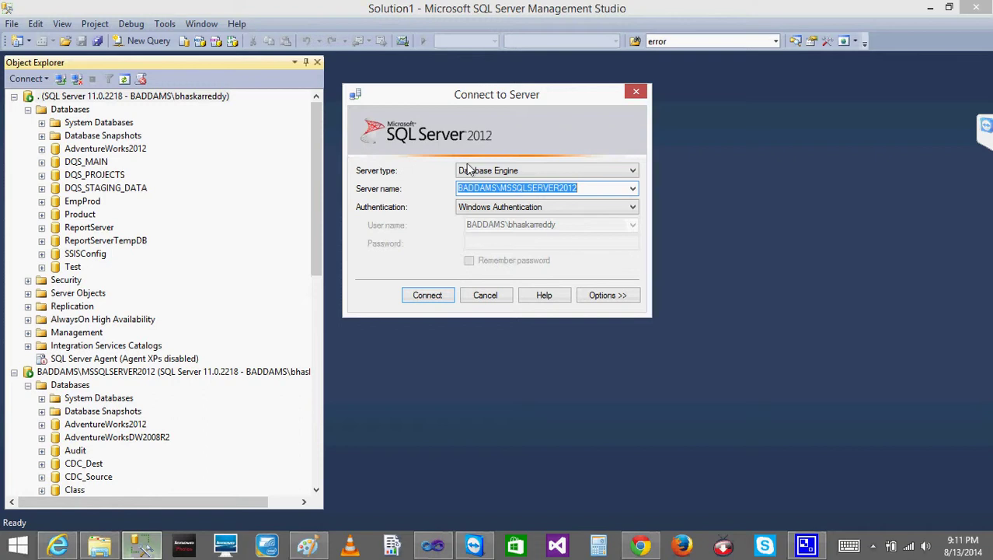
left_click(483, 296)
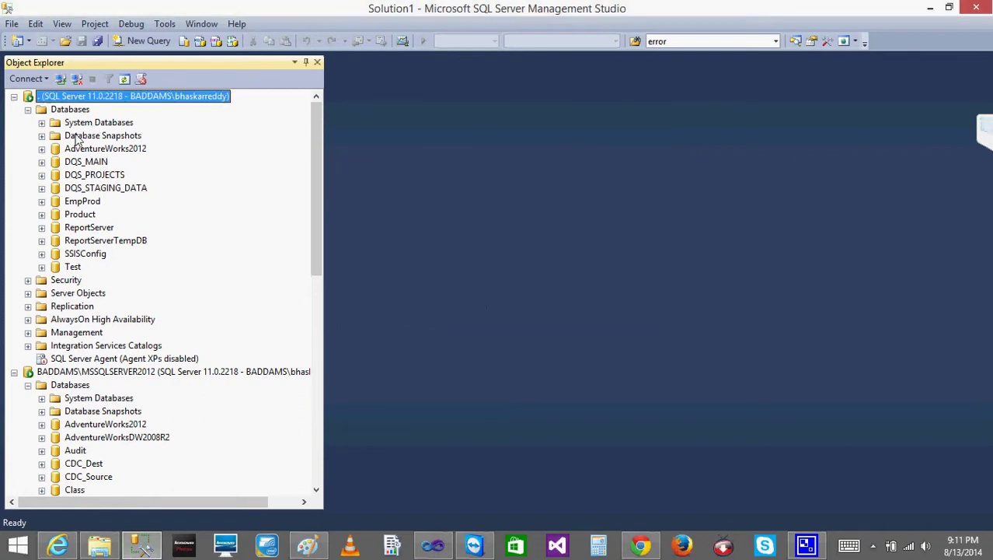
left_click(42, 202)
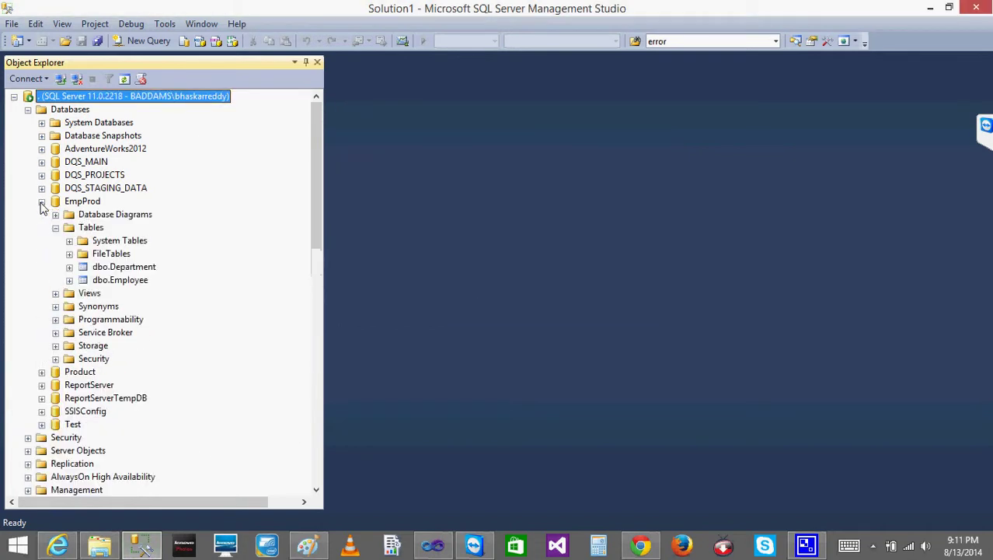
right_click(122, 268)
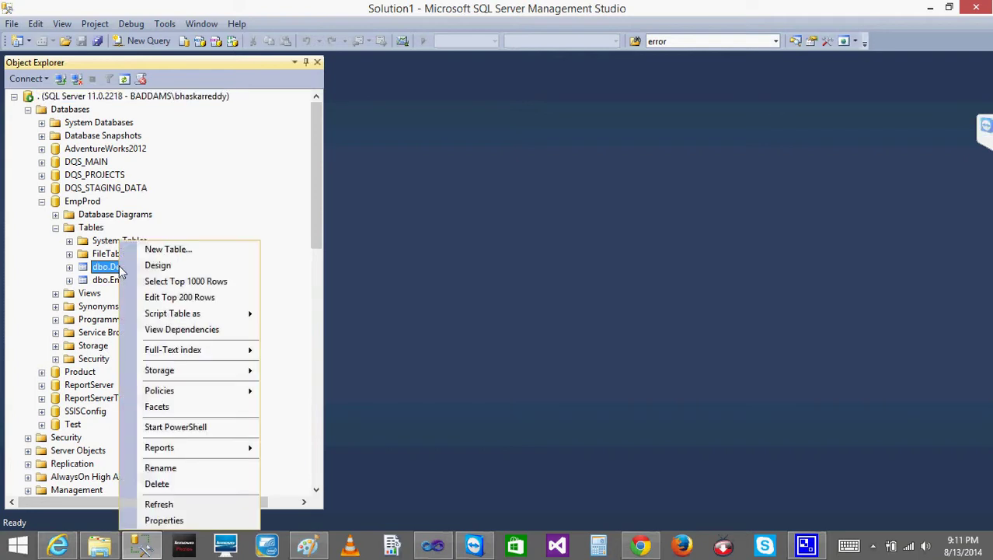
left_click(187, 280)
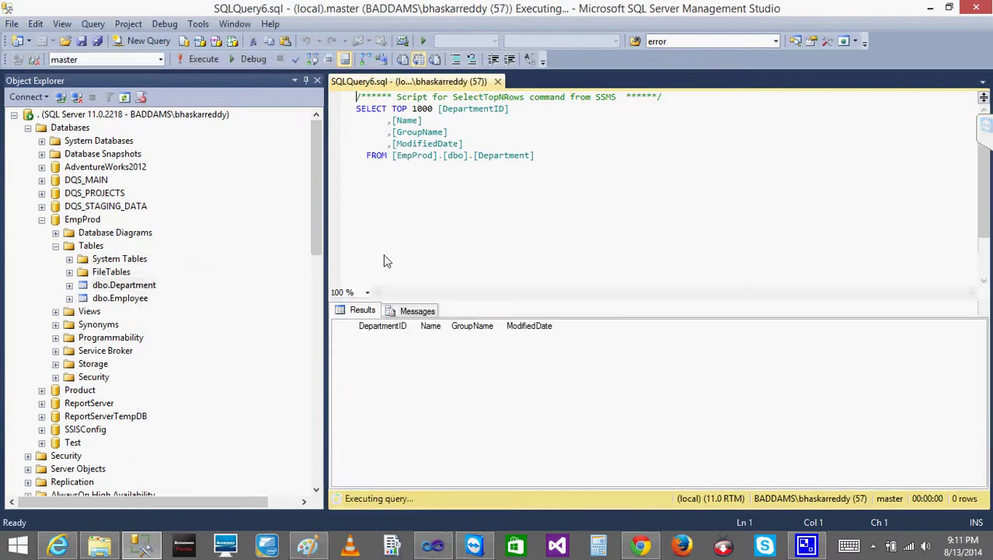
right_click(119, 301)
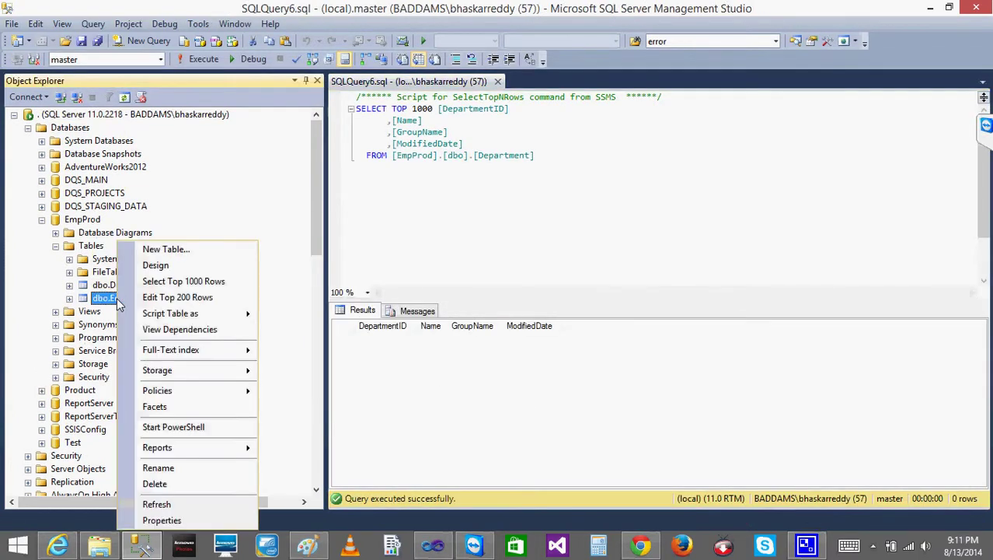
left_click(177, 282)
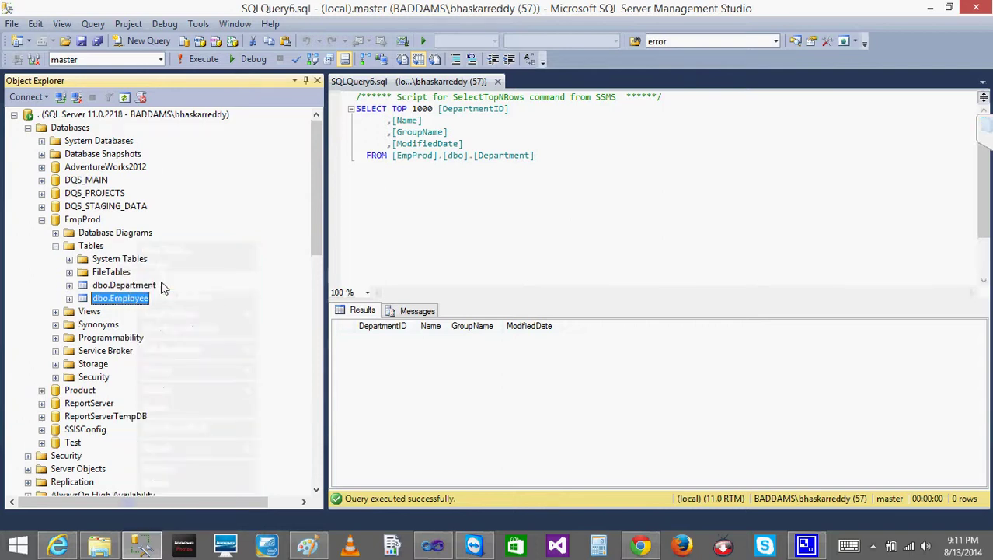
Switch to Visual Studio, run the LoadEmp package, and examine the execution progress of the Truncate EMp table task.
left_click(433, 544)
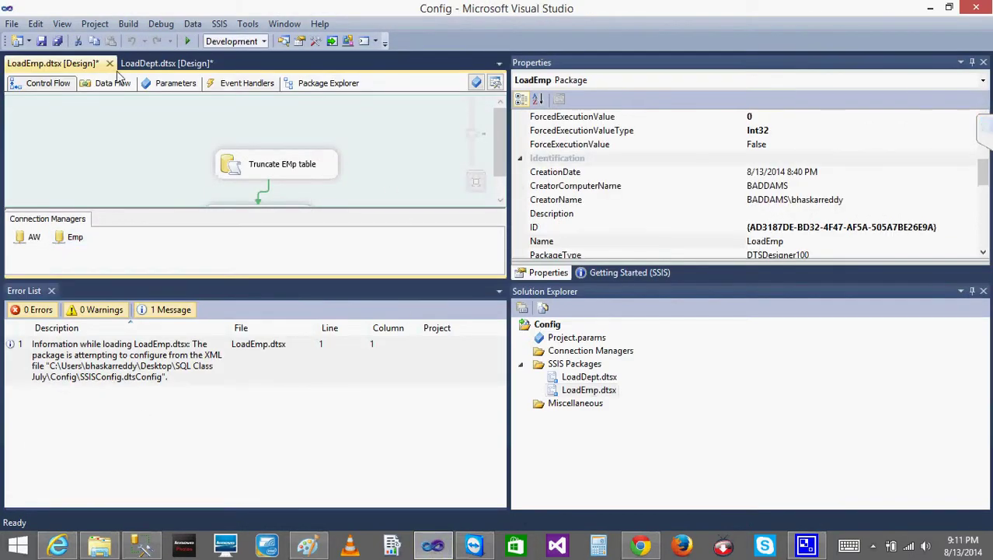
left_click(190, 42)
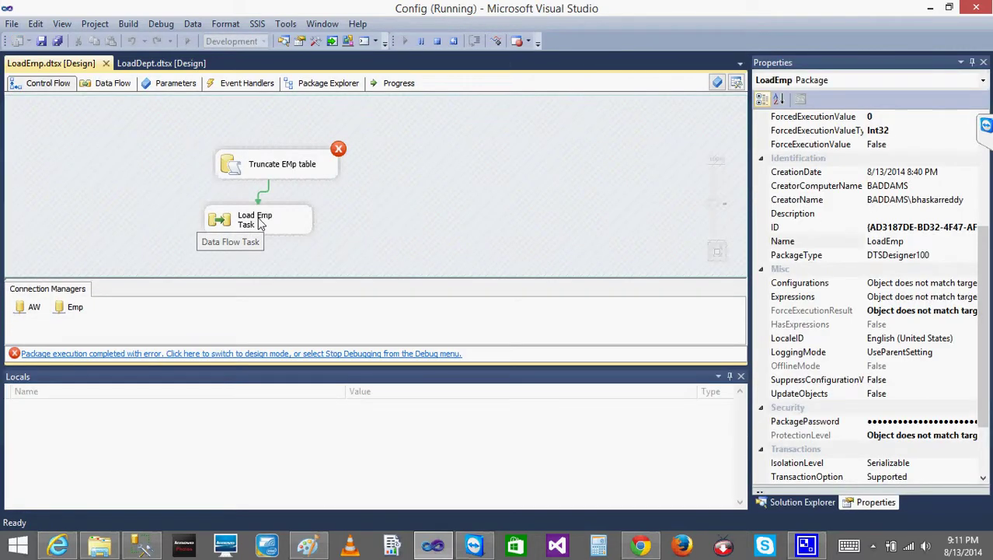
left_click(270, 173)
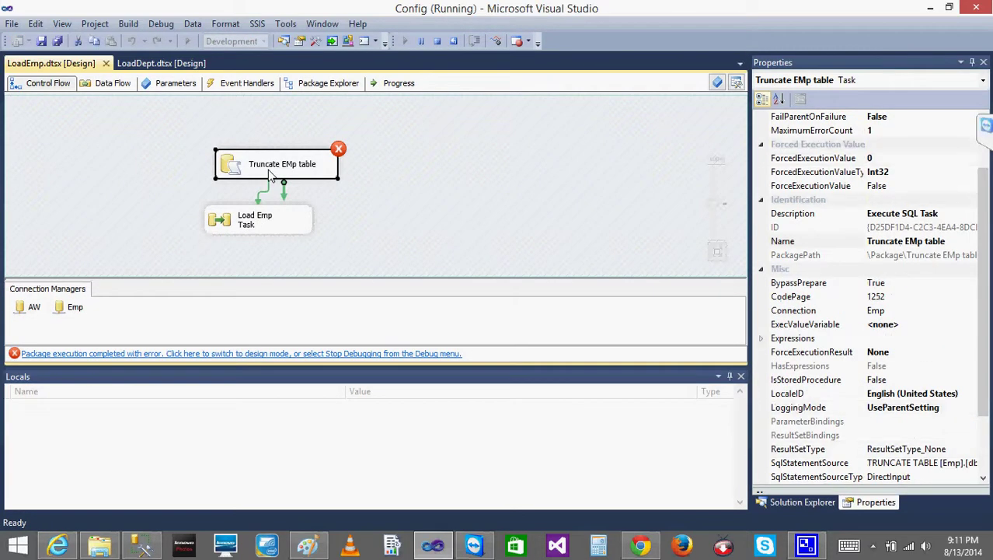
left_click(402, 86)
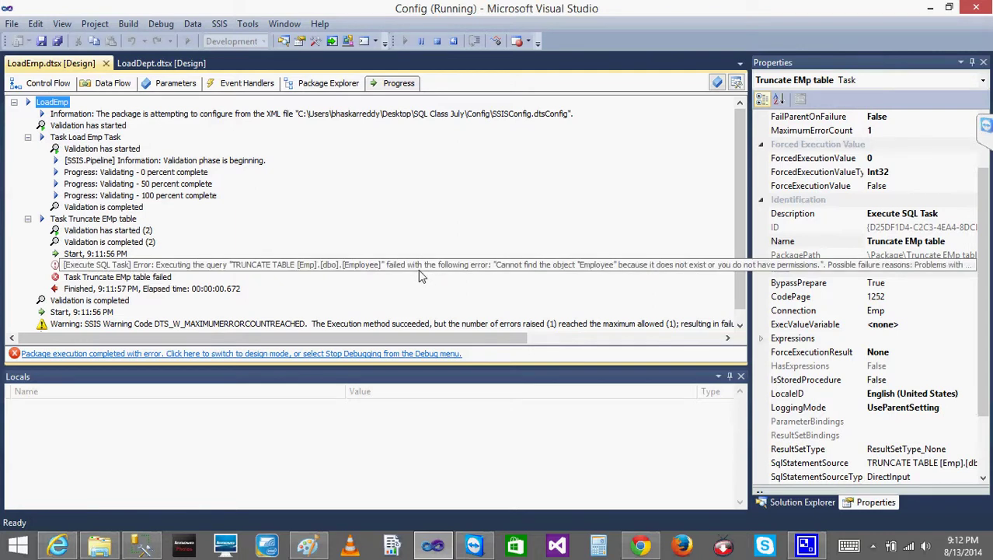
Check the Employee table of the EmpProd database in SQL Server Management Studio, and collapse the database.
left_click(144, 546)
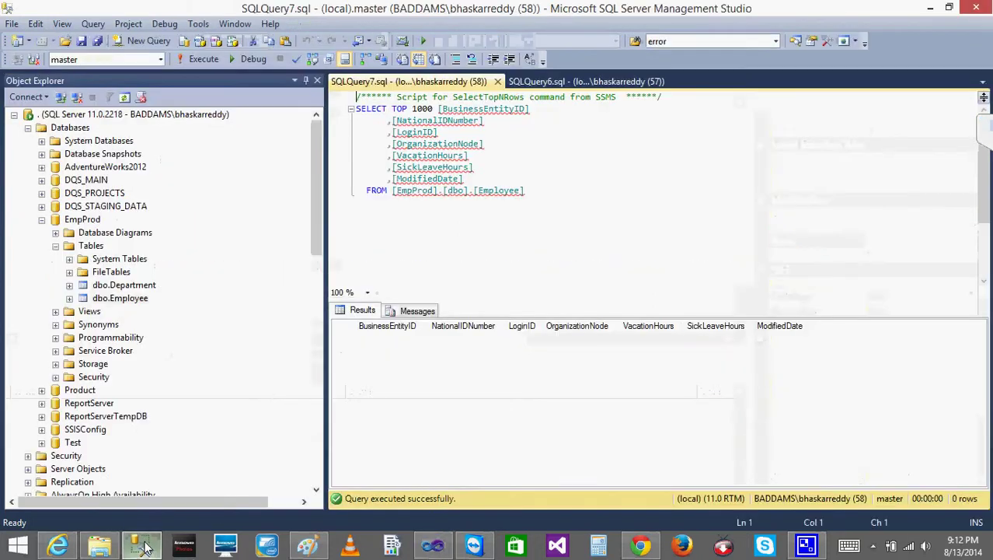
left_click(121, 302)
left_click(120, 301)
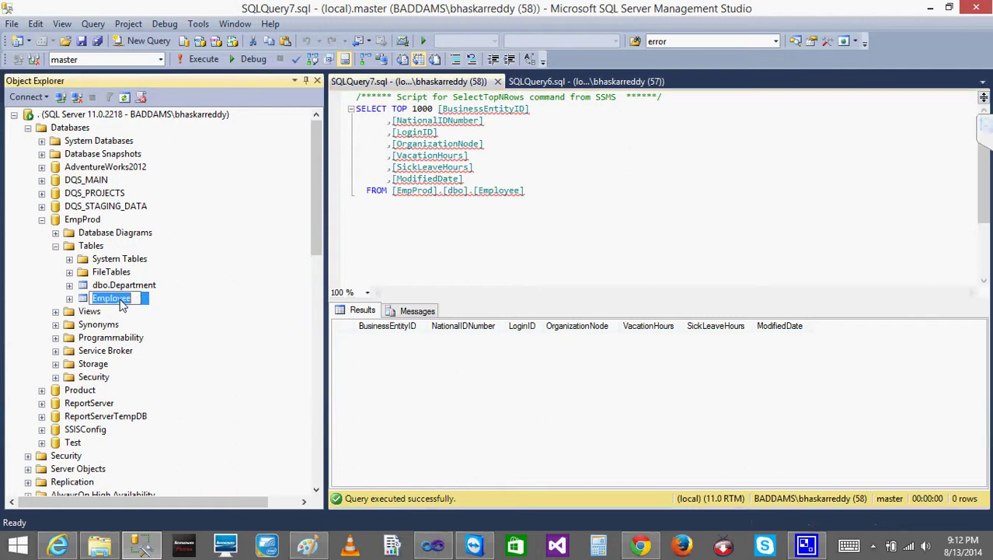
left_click(43, 219)
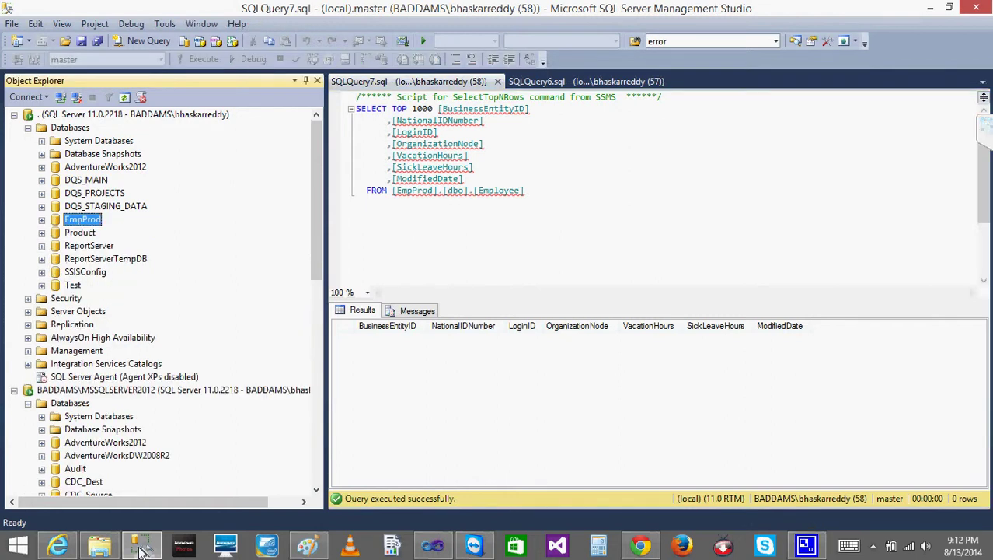
Back in Visual Studio, review the query in LoadEmp's execution progress, return to its control flow, and stop debugging.
left_click(433, 547)
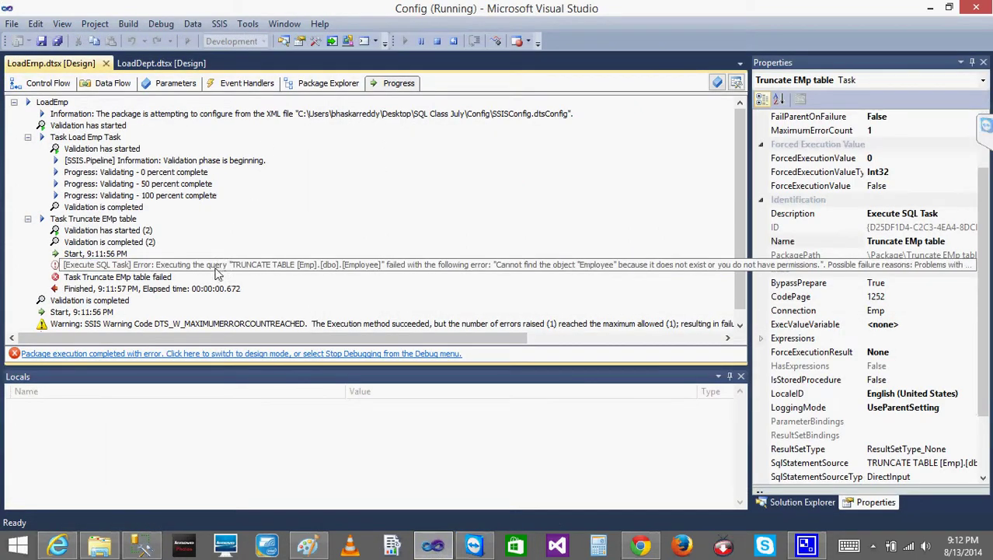
left_click(43, 84)
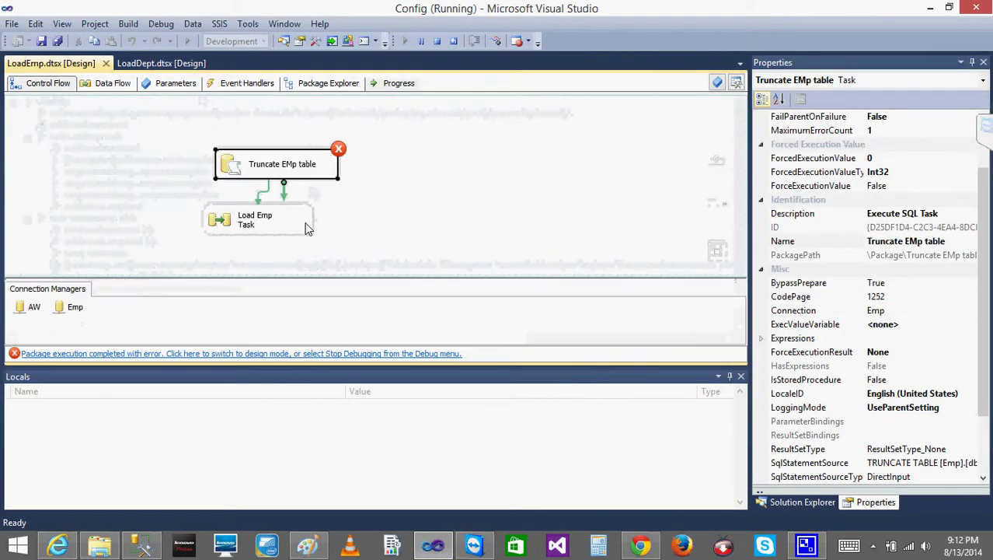
left_click(438, 42)
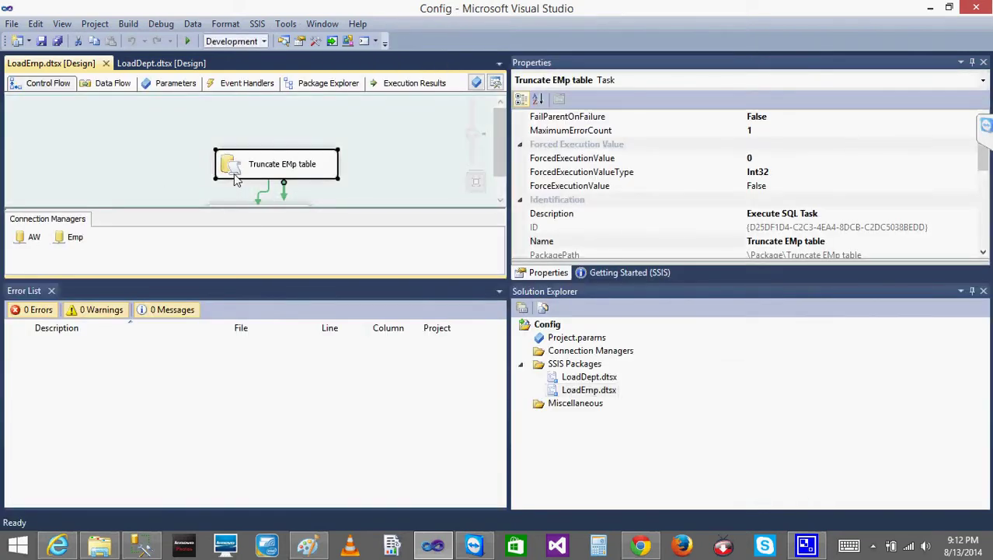
double_click(237, 177)
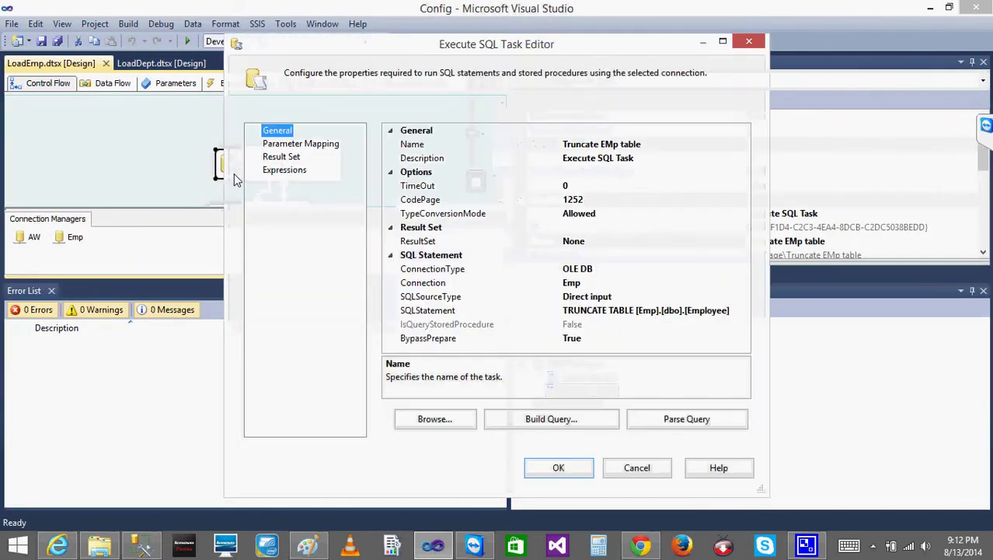
left_click(652, 313)
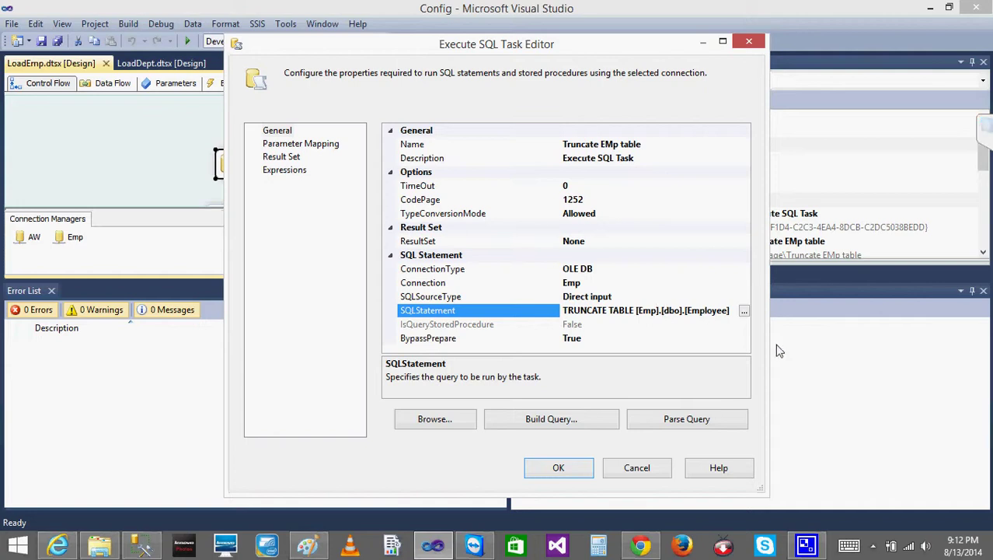
key("BackSpace")
key("BackSpace")
key("BackSpace")
key("BackSpace")
key("BackSpace")
key("BackSpace")
key("BackSpace")
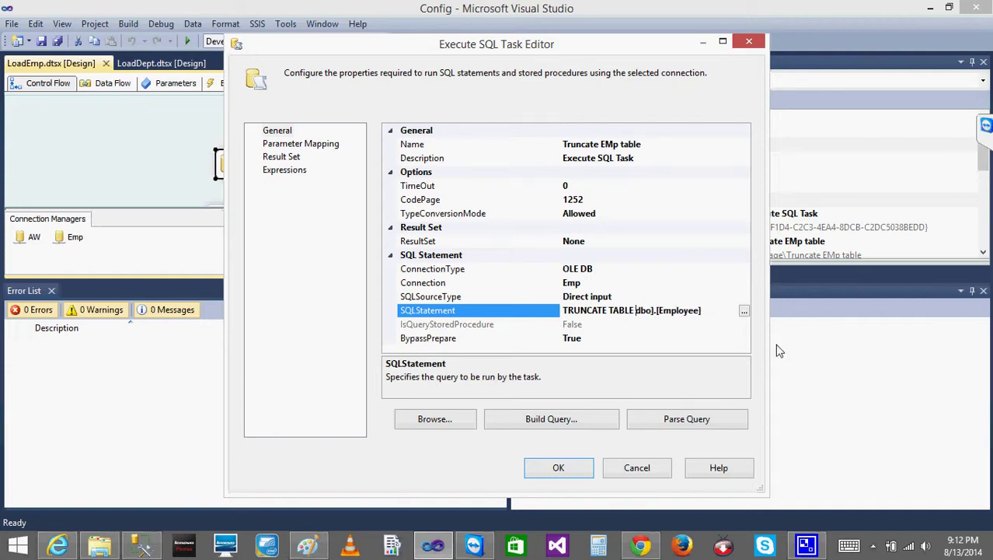
type("[")
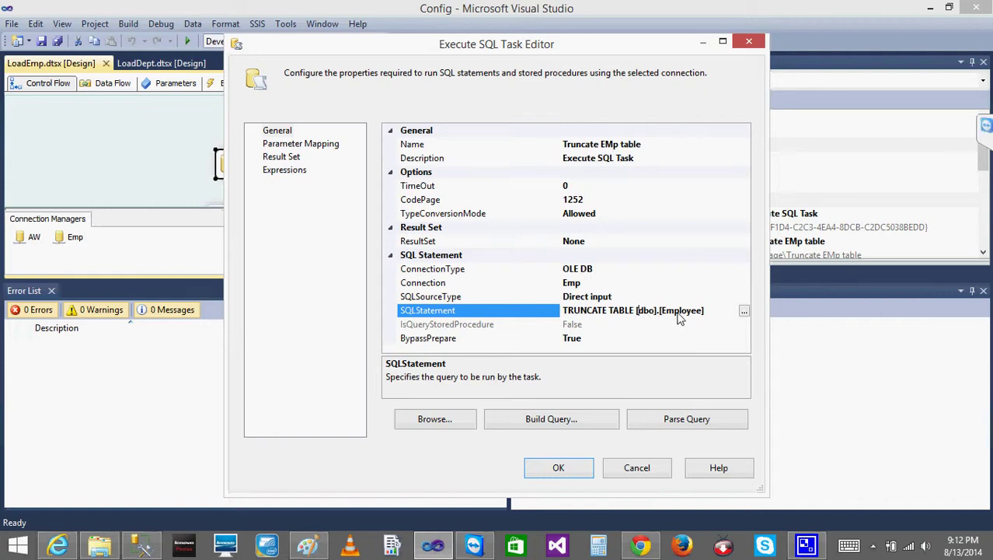
left_click(634, 471)
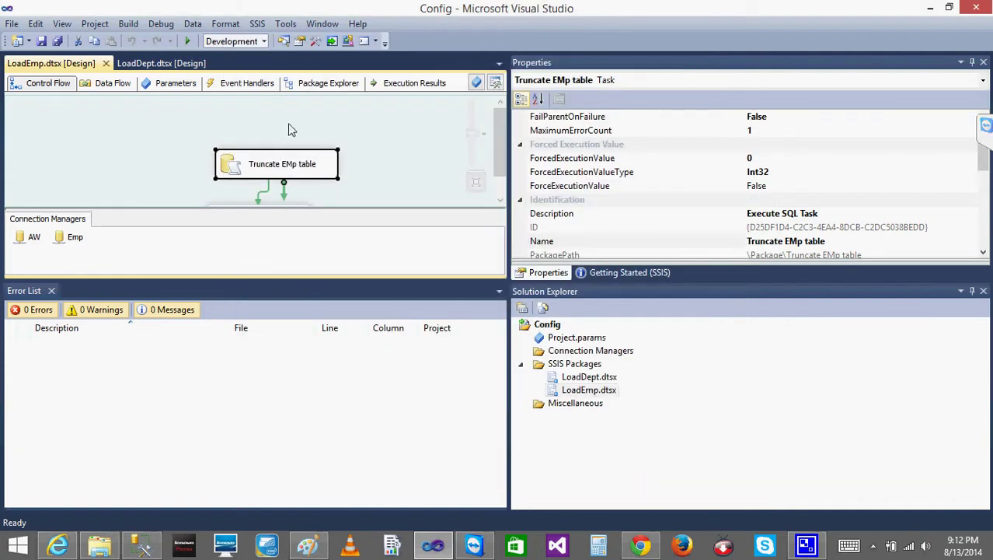
Remove the Emp database prefix from the Truncate EMp table task's SQL statement, leaving TRUNCATE TABLE [dbo].[Employee], and accept the change.
double_click(263, 163)
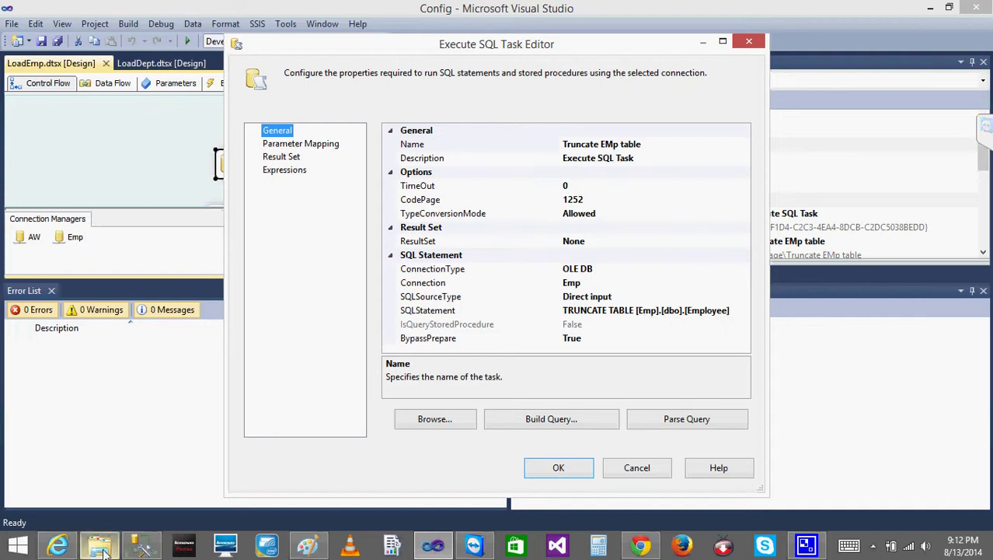
left_click(140, 549)
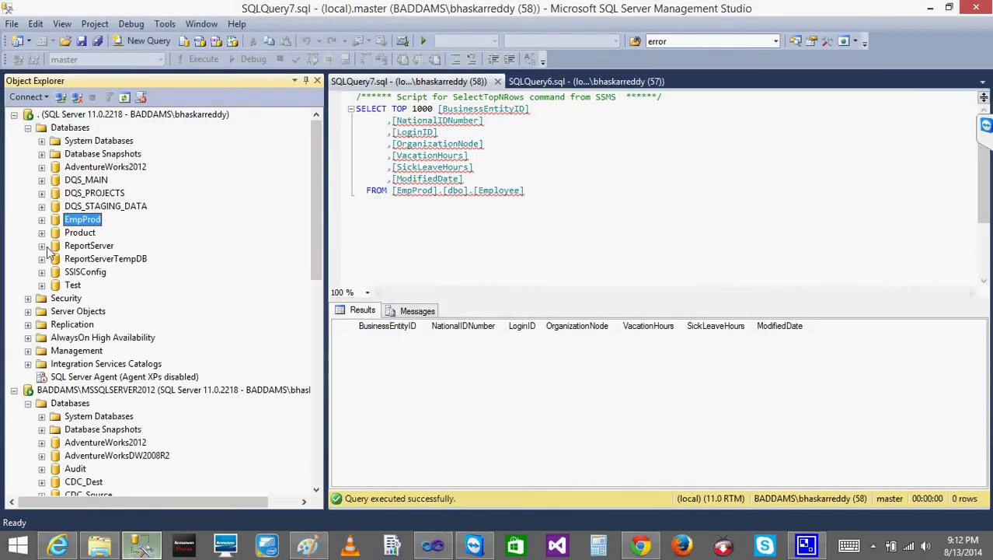
left_click(930, 8)
left_click(665, 313)
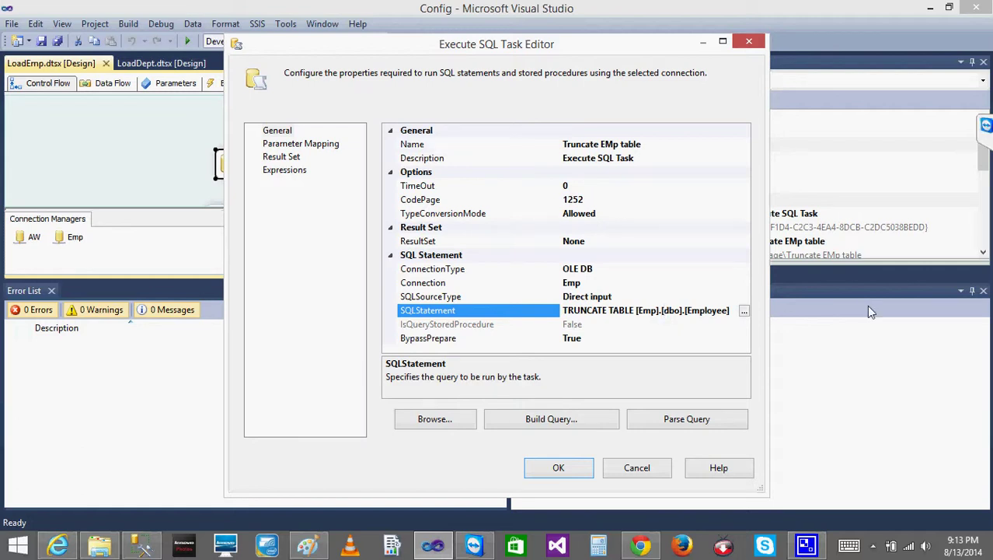
key("BackSpace")
key("BackSpace")
key("BackSpace")
key("BackSpace")
key("BackSpace")
key("BackSpace")
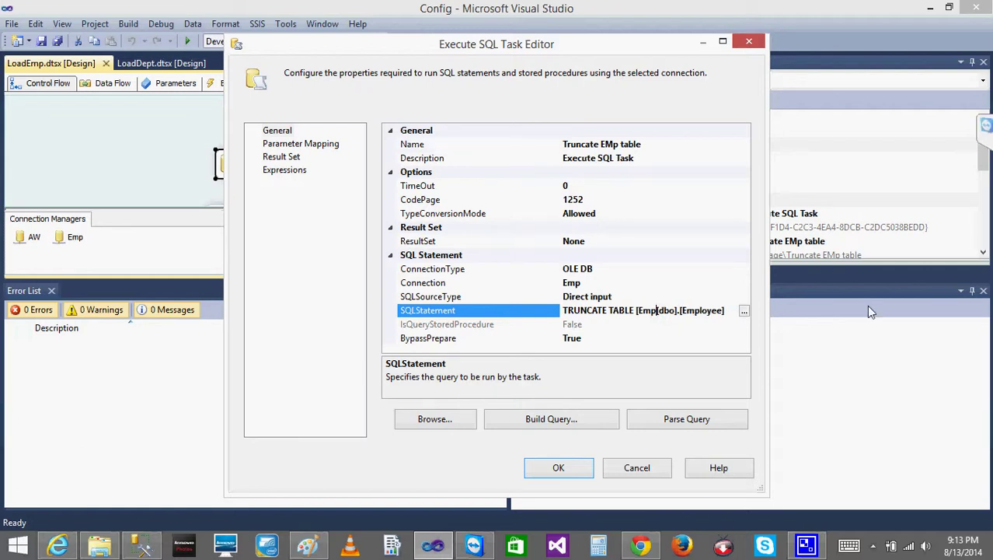
left_click(560, 467)
Run the LoadEmp package with the edited truncate statement, and stop debugging once its tasks finish.
left_click(164, 166)
left_click(188, 41)
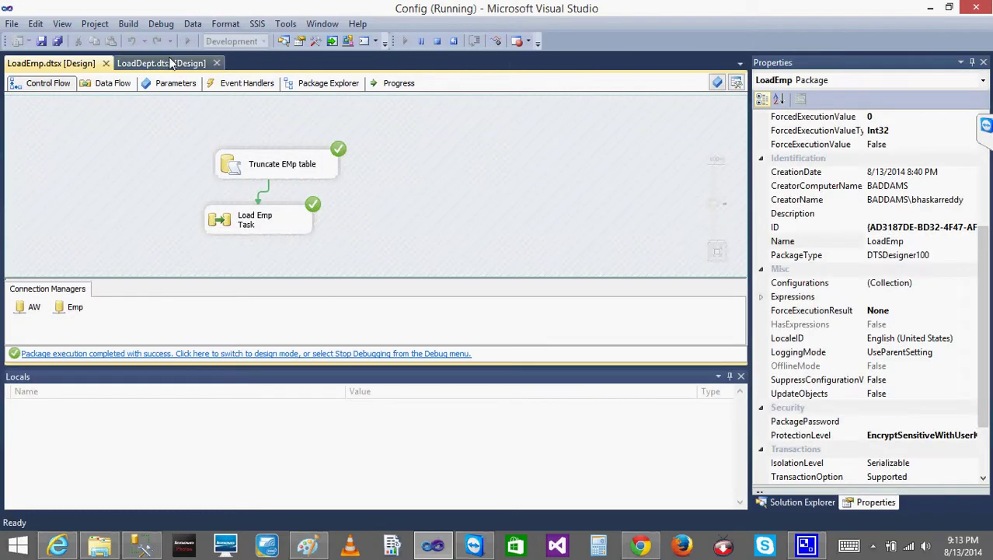
left_click(438, 42)
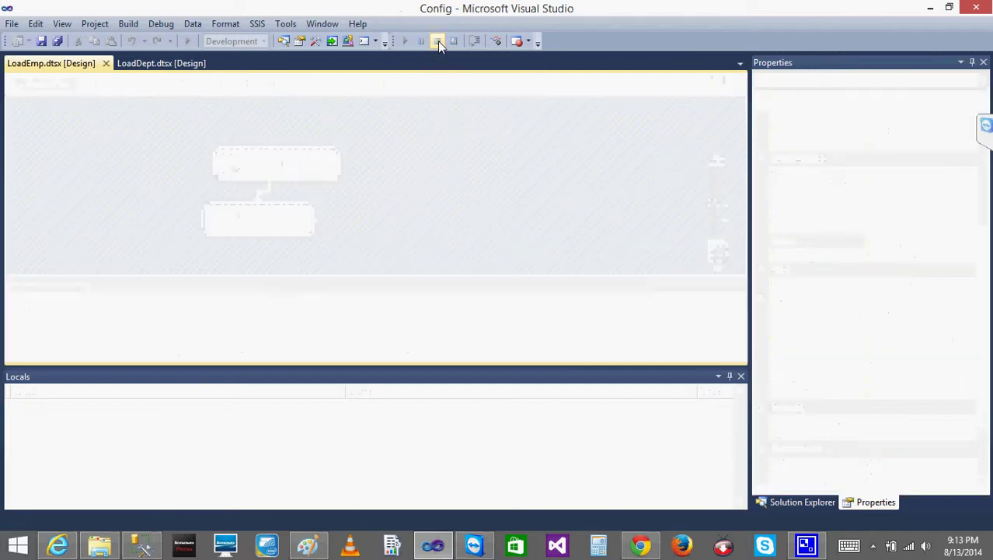
In the LoadDept package, set the Truncate Dept Table task's SQL statement to TRUNCATE TABLE [dbo].[Department], keeping the Emp connection.
left_click(184, 64)
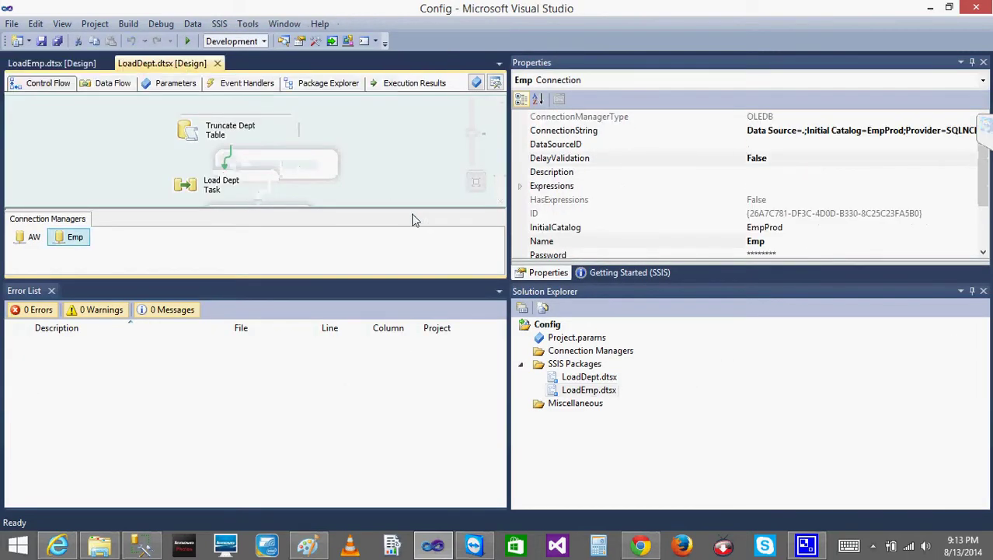
double_click(230, 131)
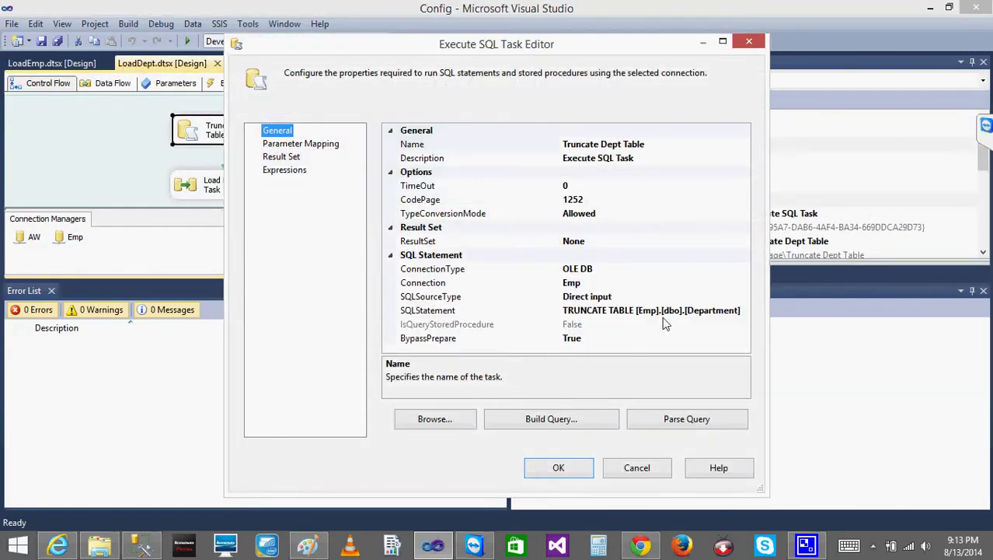
left_click(665, 315)
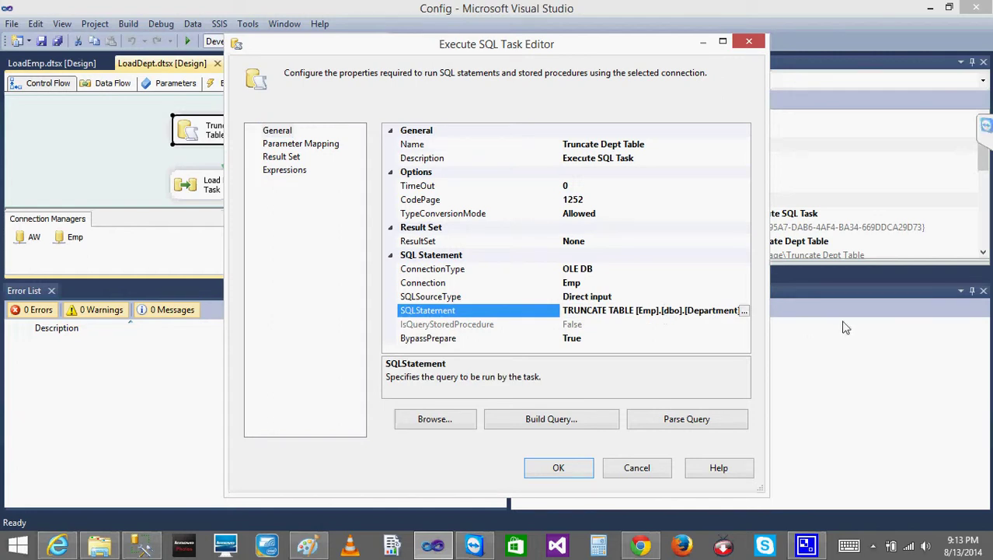
key("BackSpace")
key("BackSpace")
key("BackSpace")
key("BackSpace")
key("BackSpace")
key("BackSpace")
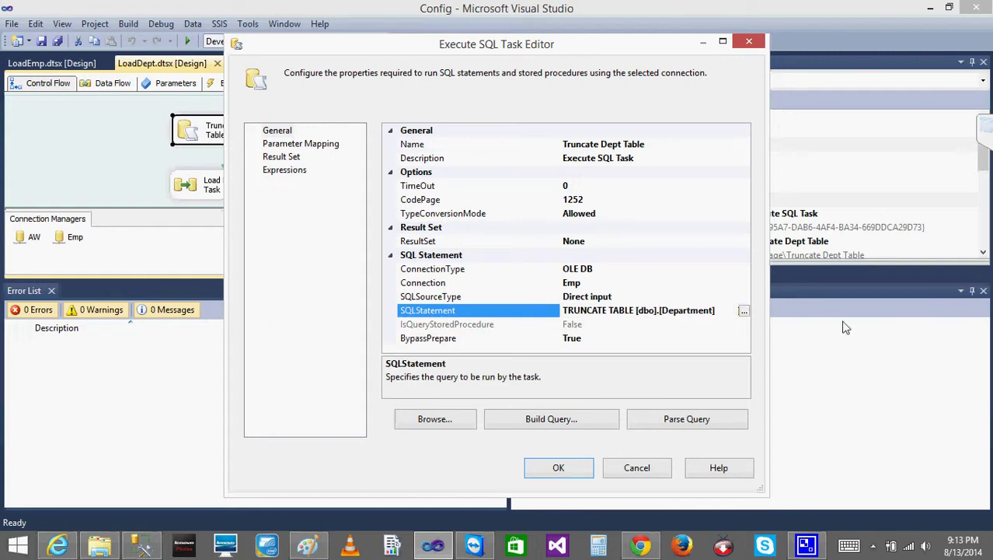
left_click(580, 283)
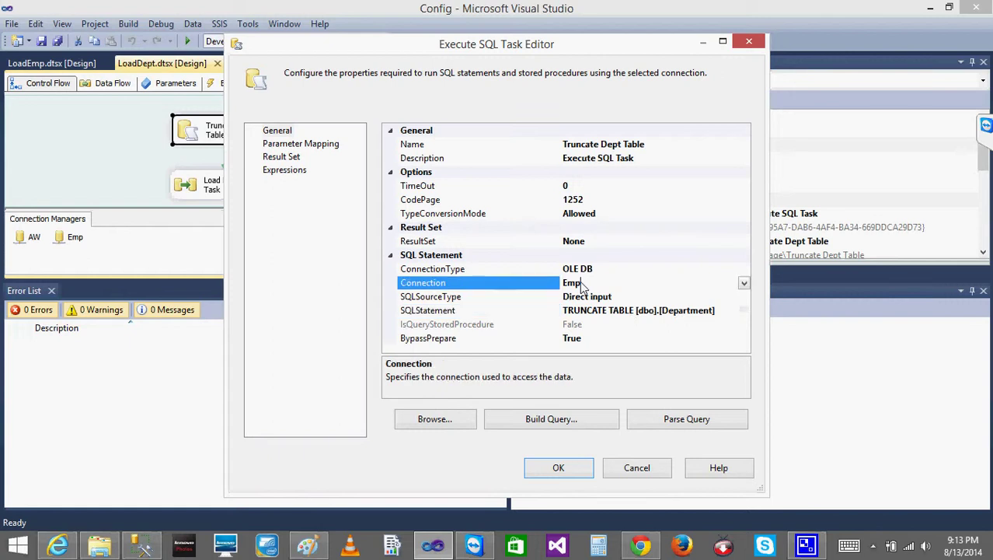
left_click(557, 467)
Accept the Truncate Dept Table task's changes and run the LoadDept package.
left_click(403, 124)
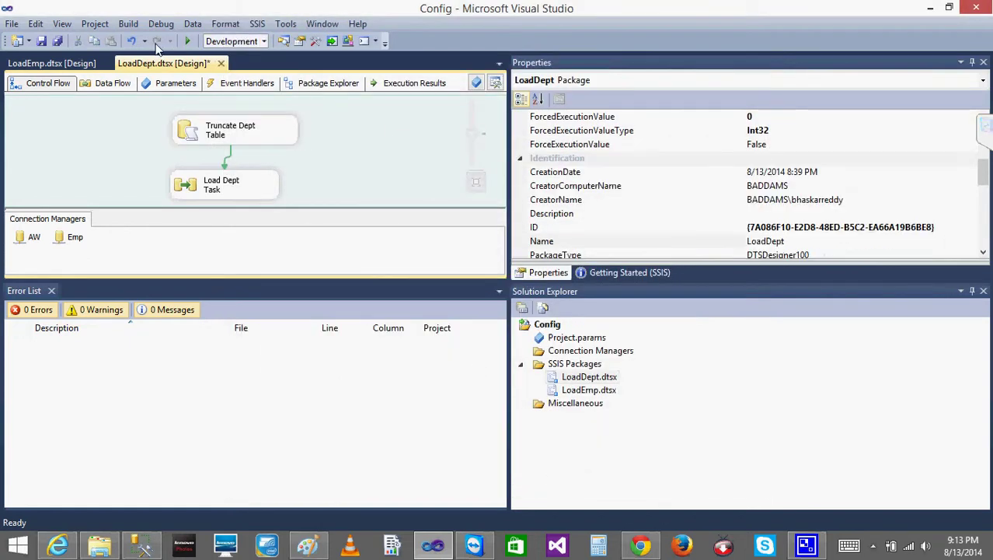
left_click(187, 41)
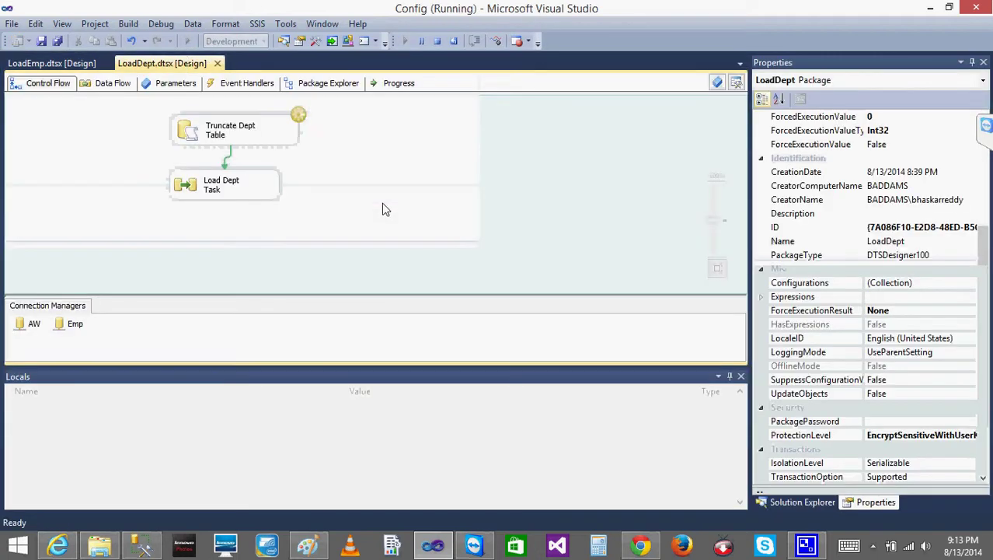
Switch to SQL Server Management Studio and rerun the EmpProd Employee and Department queries to check the loaded rows.
left_click(147, 546)
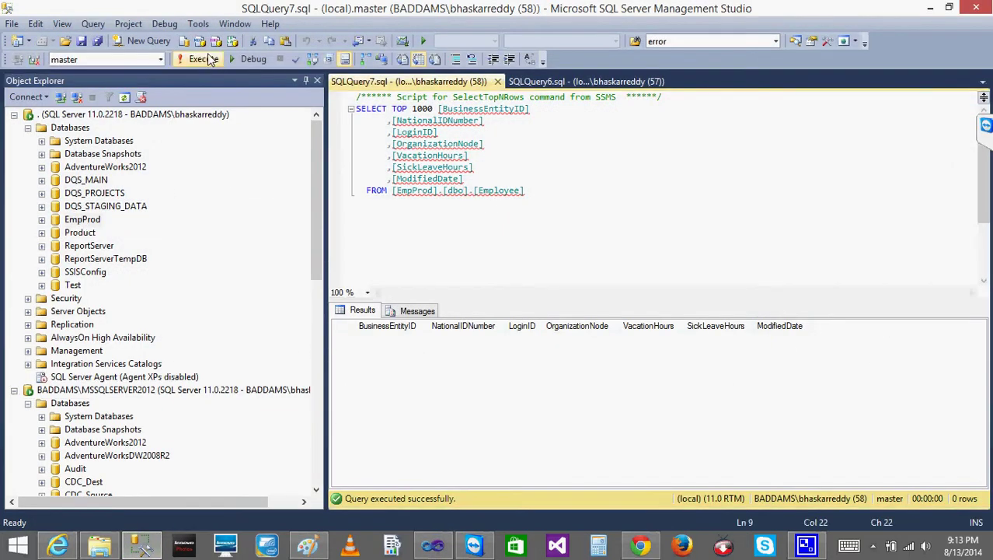
left_click(204, 60)
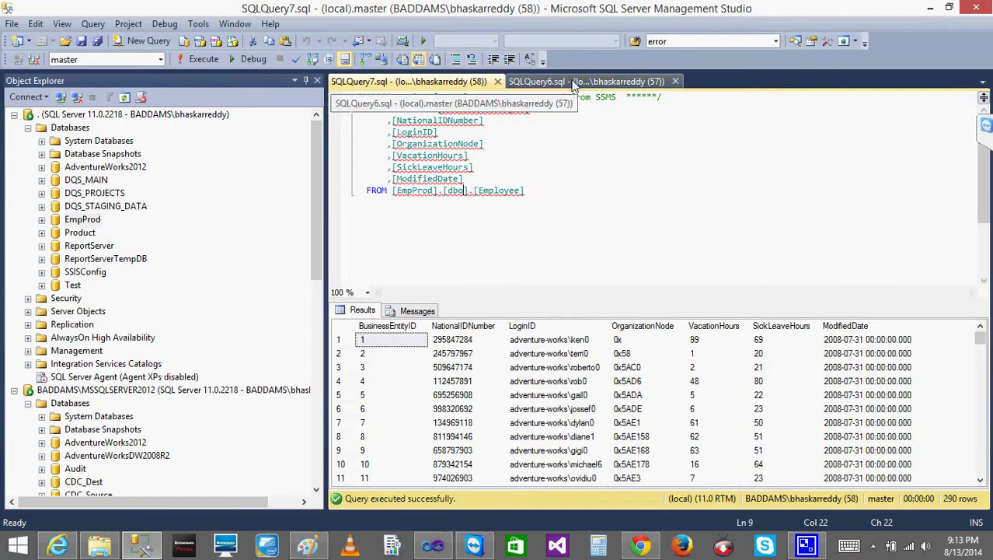
left_click(576, 82)
left_click(209, 58)
left_click(630, 252)
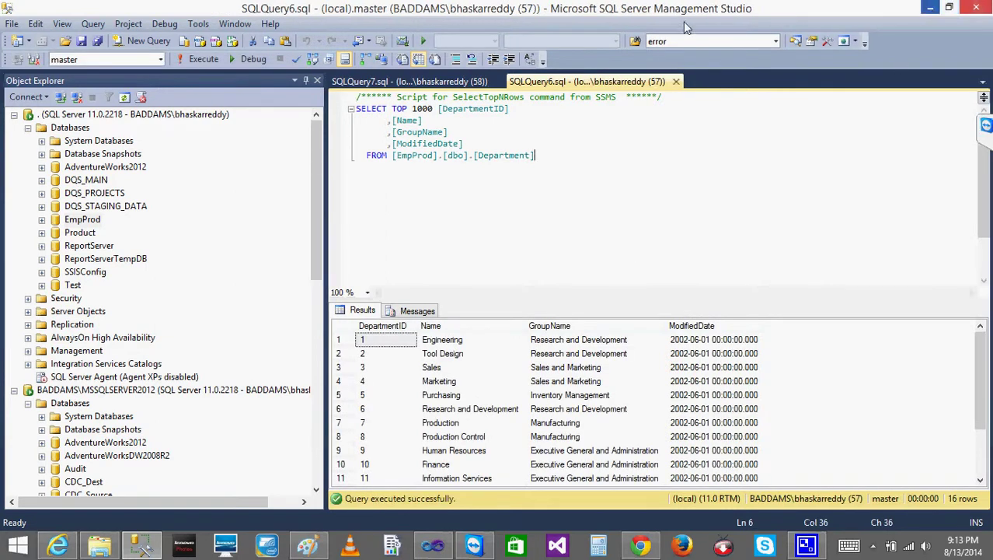
Collapse the local server's databases, refresh the MSSQLSERVER2012 server, and expand its Emp database.
left_click(28, 128)
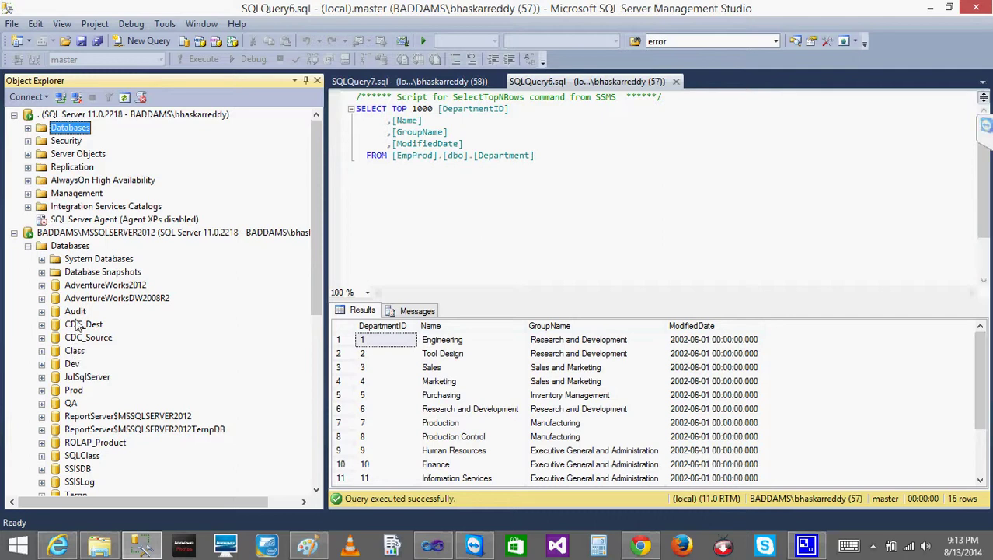
right_click(59, 232)
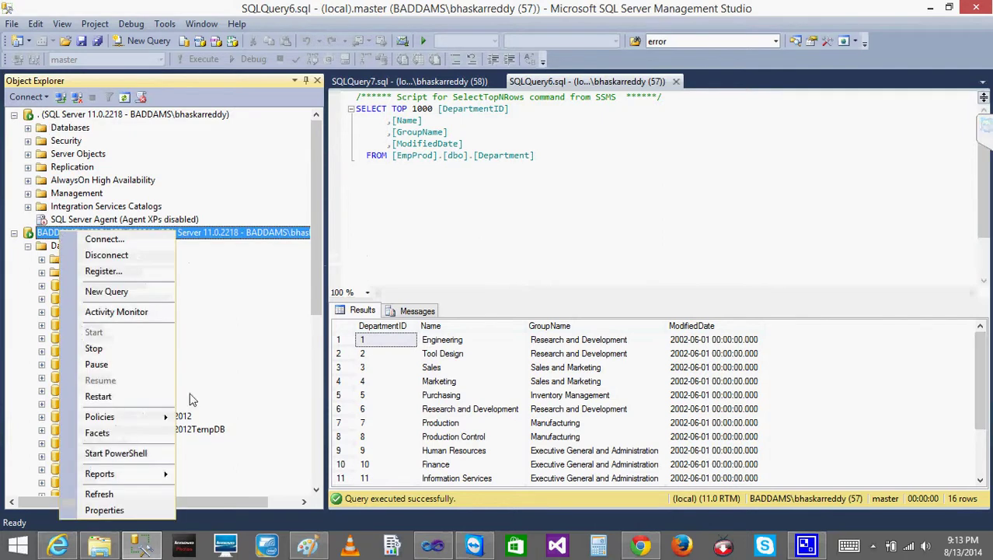
left_click(106, 493)
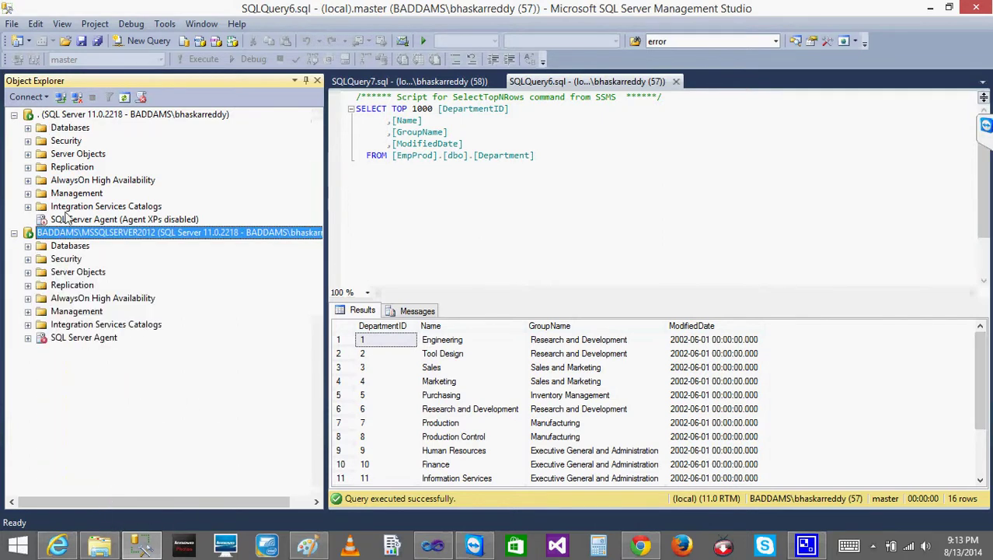
left_click(28, 246)
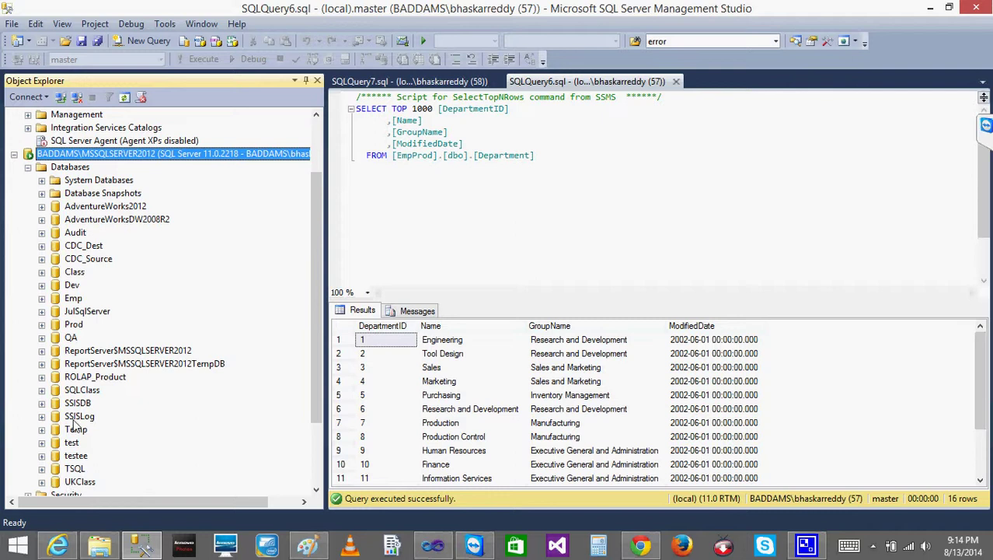
left_click(74, 298)
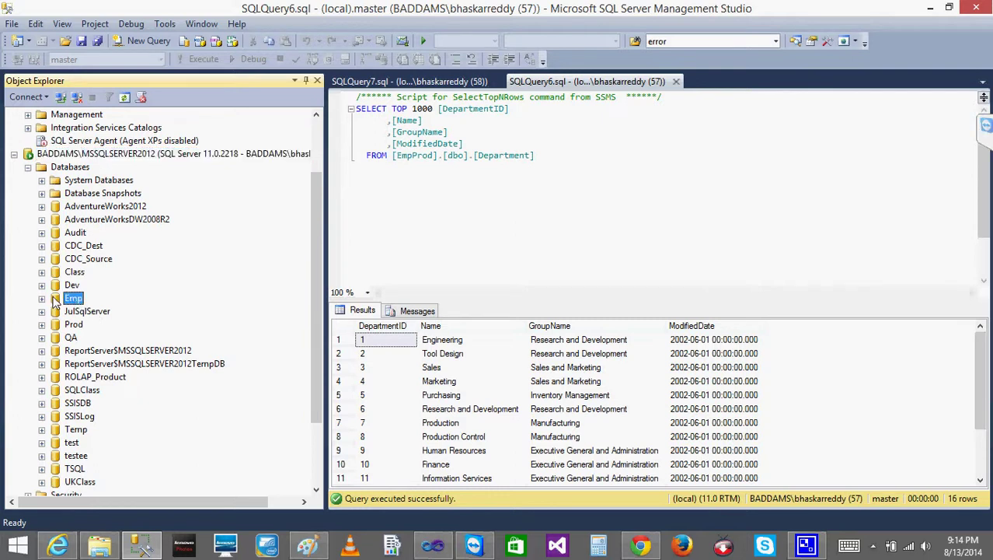
left_click(42, 298)
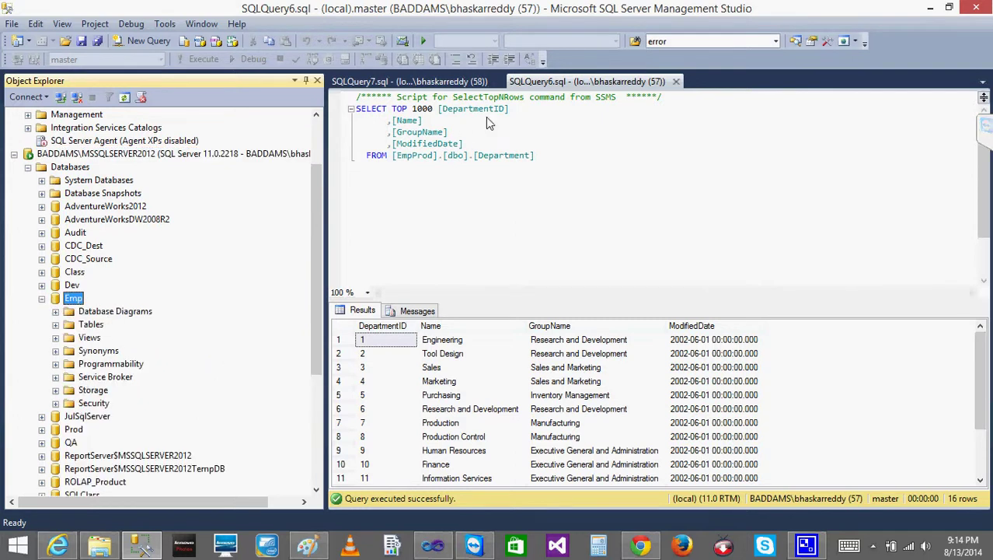
Close both EmpProd queries and select the top 1000 rows from the Emp database's Department and Employee tables.
left_click(498, 82)
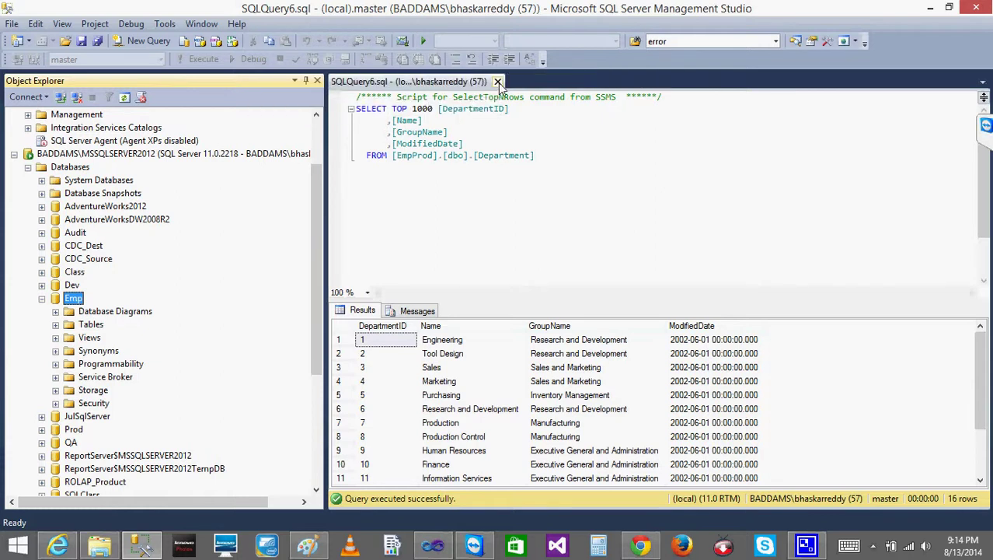
left_click(498, 82)
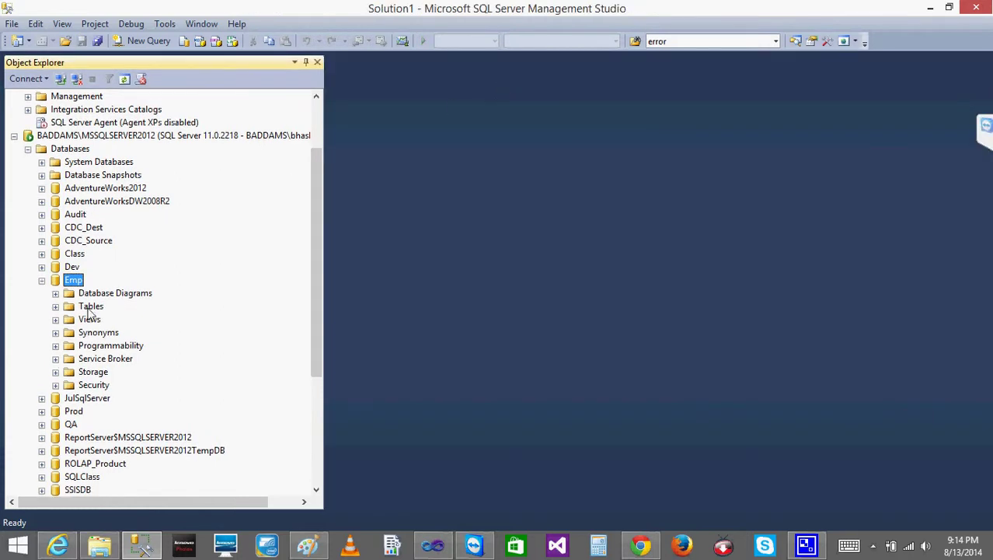
left_click(55, 306)
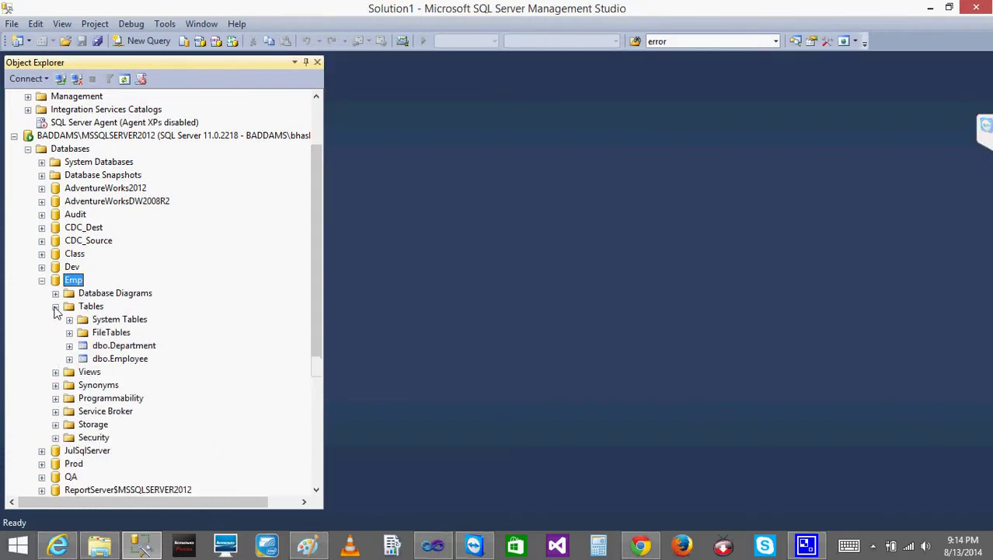
right_click(127, 351)
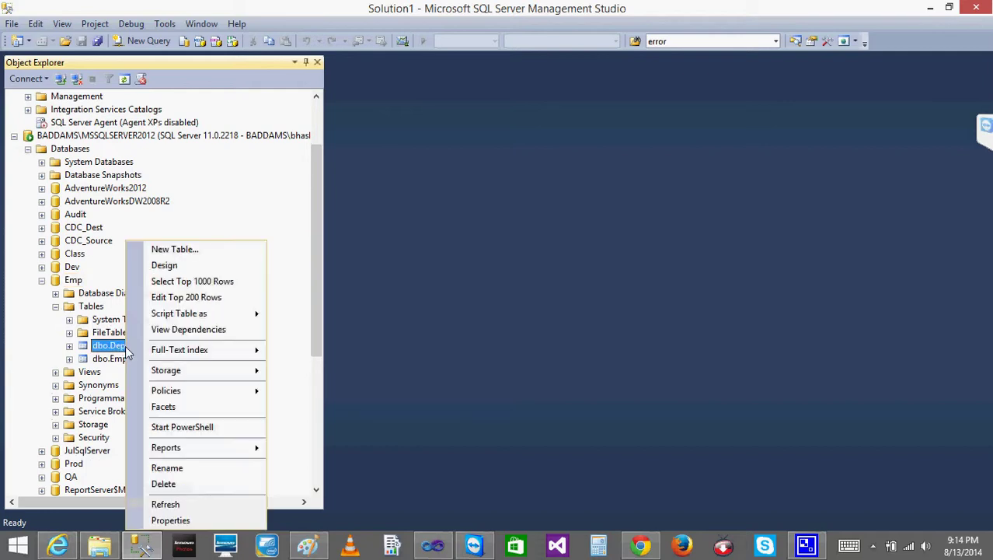
left_click(206, 280)
right_click(123, 377)
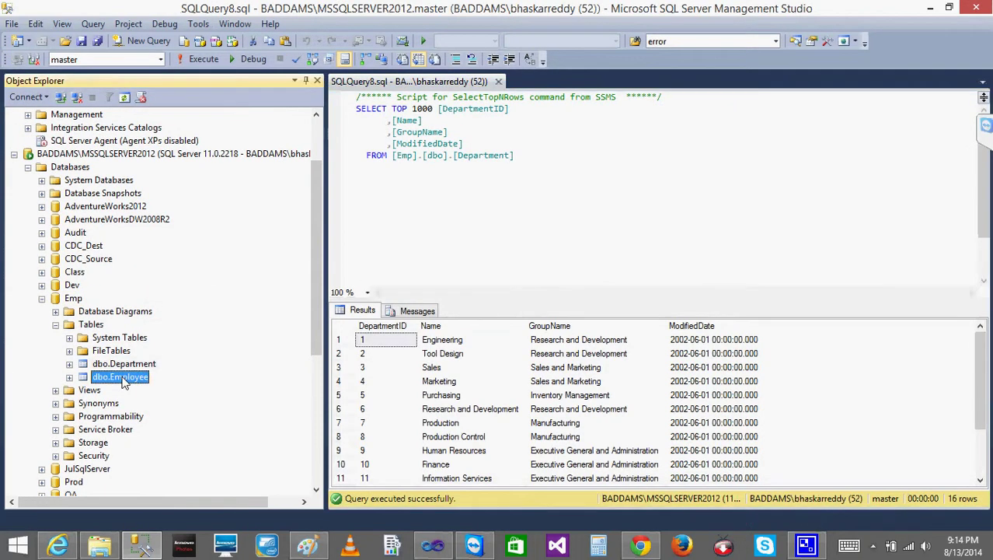
left_click(198, 284)
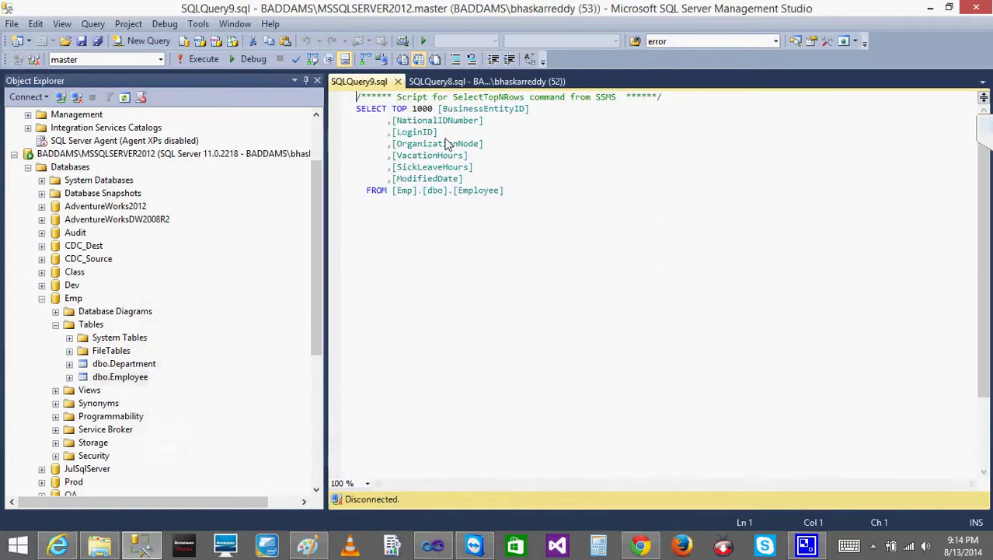
Execute TRUNCATE TABLE [Emp].[dbo].[Employee] from within the Employee query, and restore the original SELECT text.
left_click(370, 193)
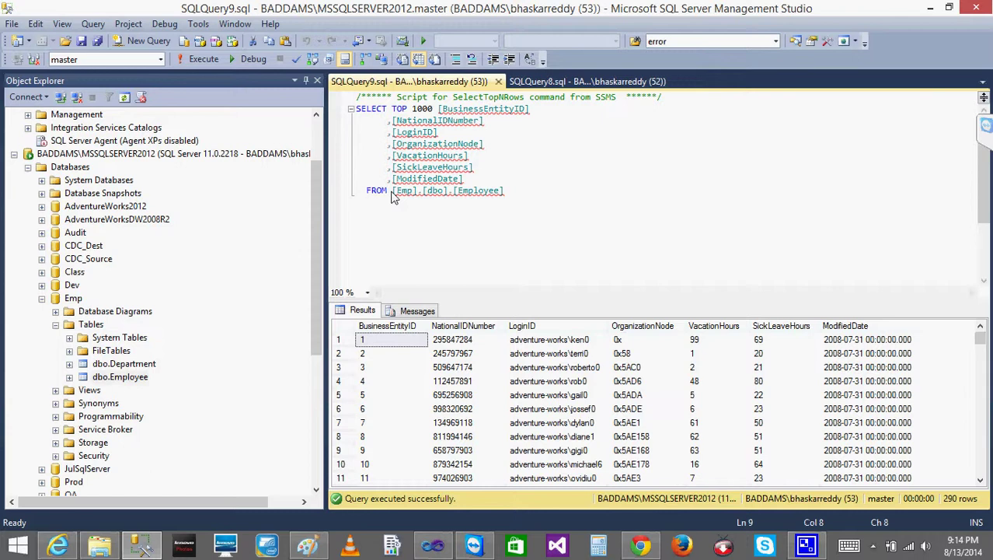
type("UNCATE ")
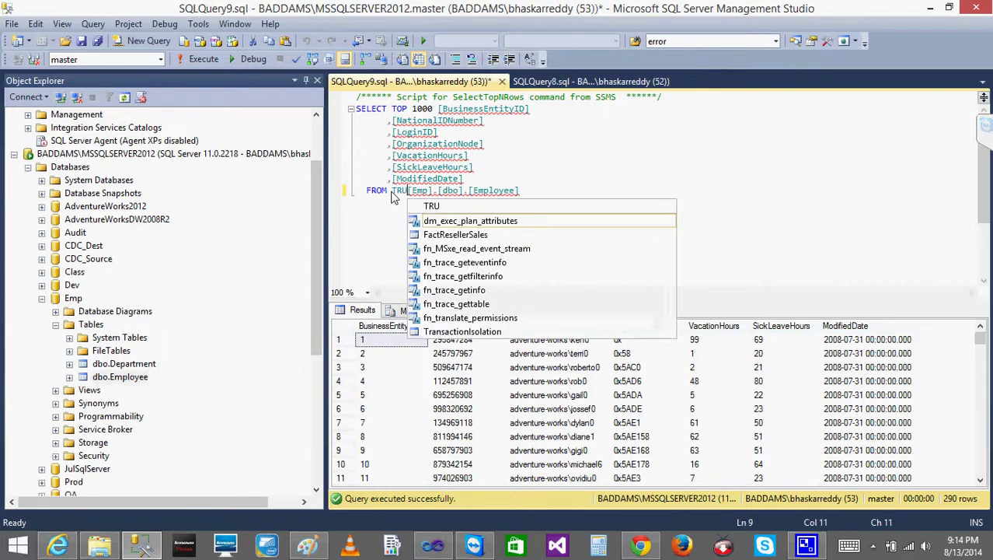
type("TABLE")
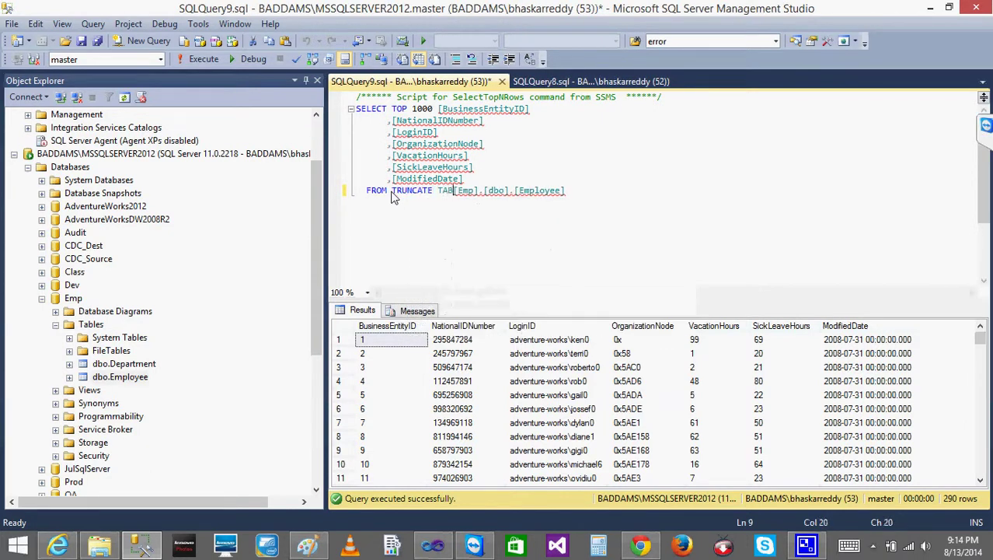
left_click_drag(392, 191, 583, 191)
left_click(195, 57)
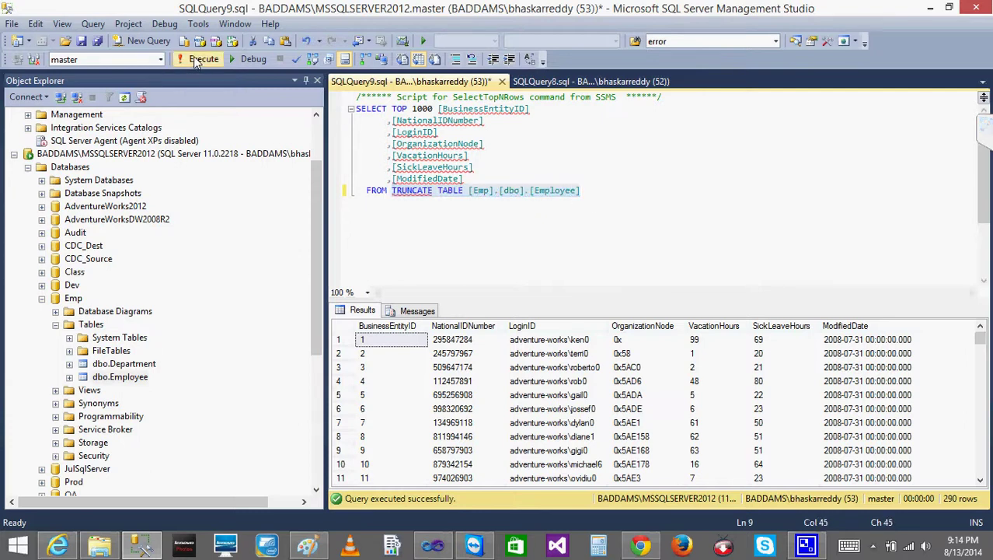
key("ctrl+z")
key("ctrl+z")
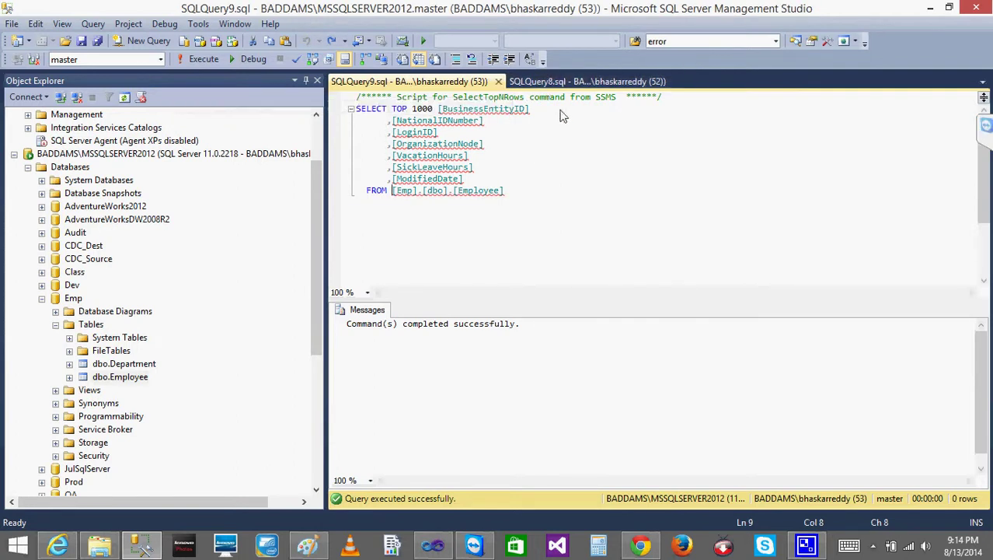
Execute TRUNCATE TABLE [Emp].[dbo].[Department] from within the Department query, and restore its original SELECT text.
left_click(569, 84)
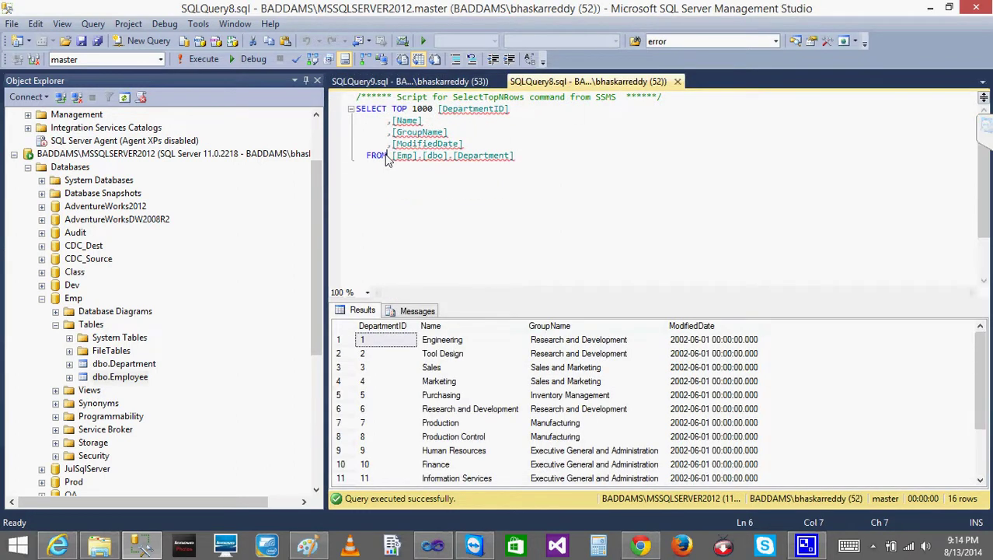
key("Return")
type("TRUN")
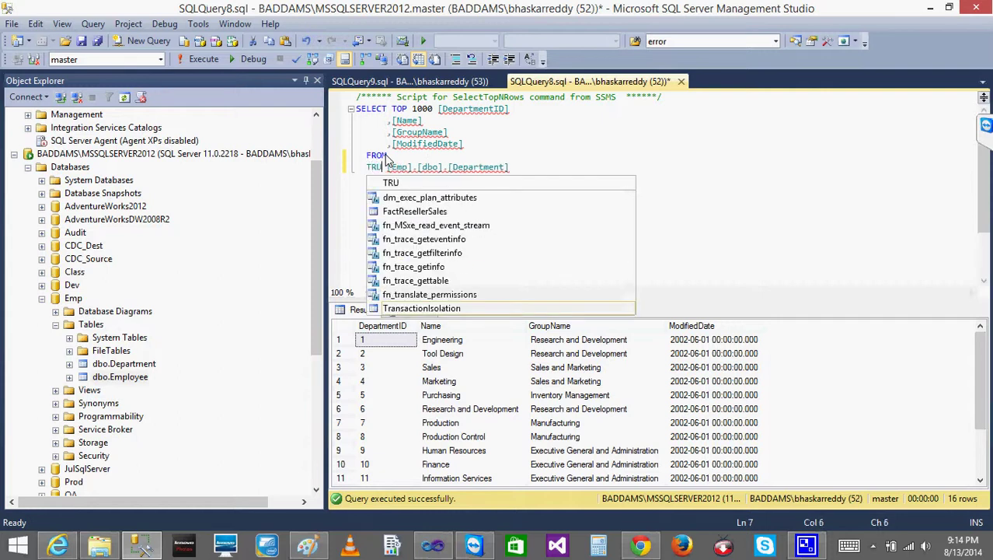
type("CATE TABLE")
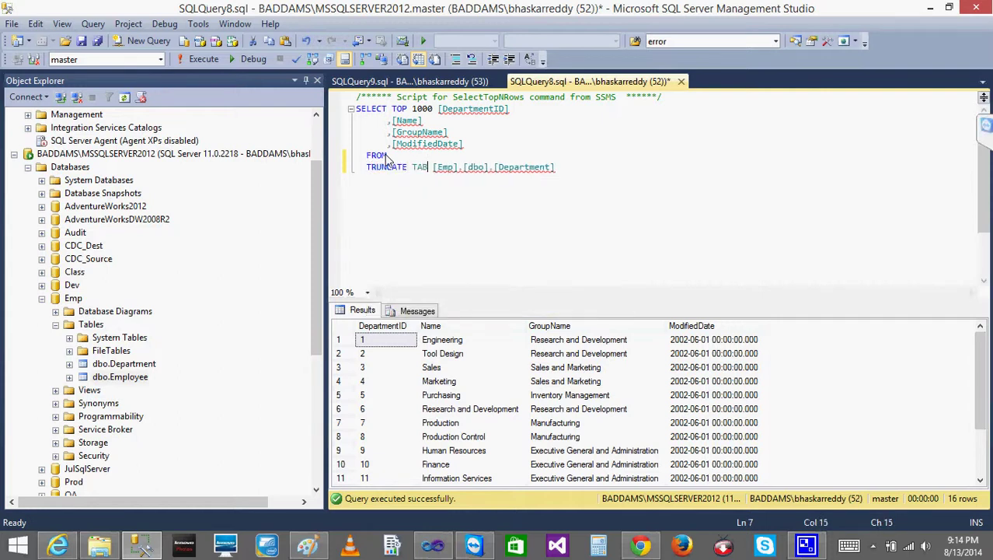
left_click_drag(356, 167, 616, 169)
left_click(199, 59)
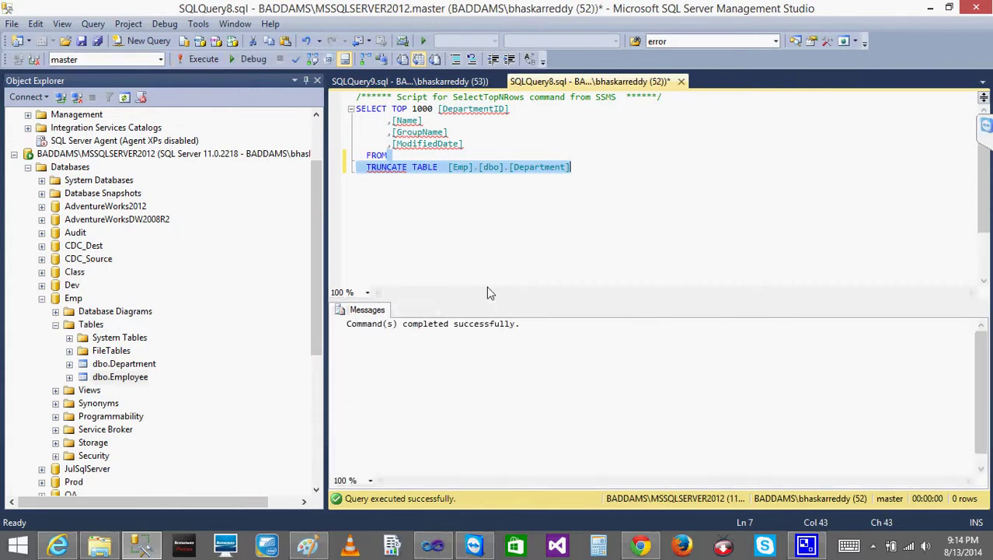
key("ctrl+z")
key("ctrl+z")
key("ctrl+z")
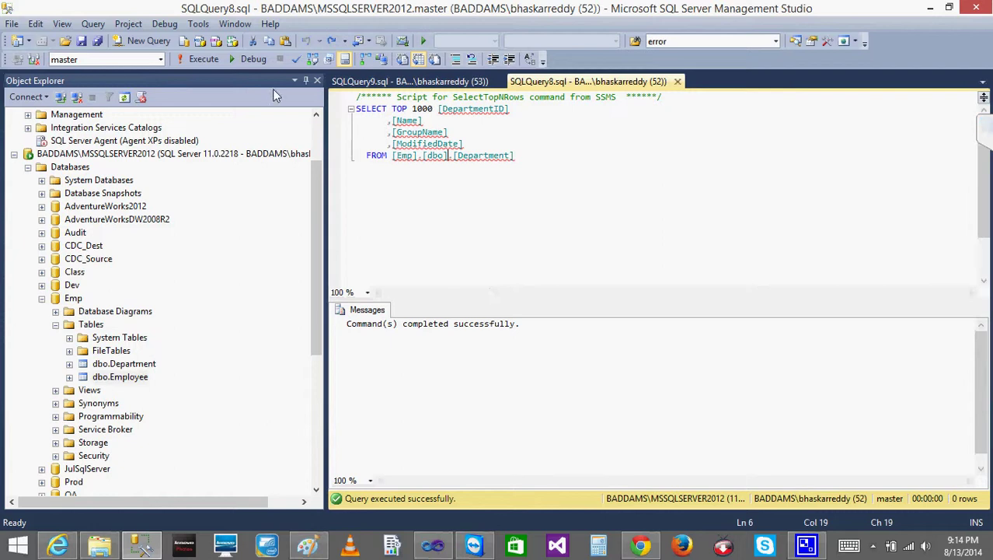
Rerun the Emp Department and Employee SELECT queries to check the truncated tables.
left_click(202, 60)
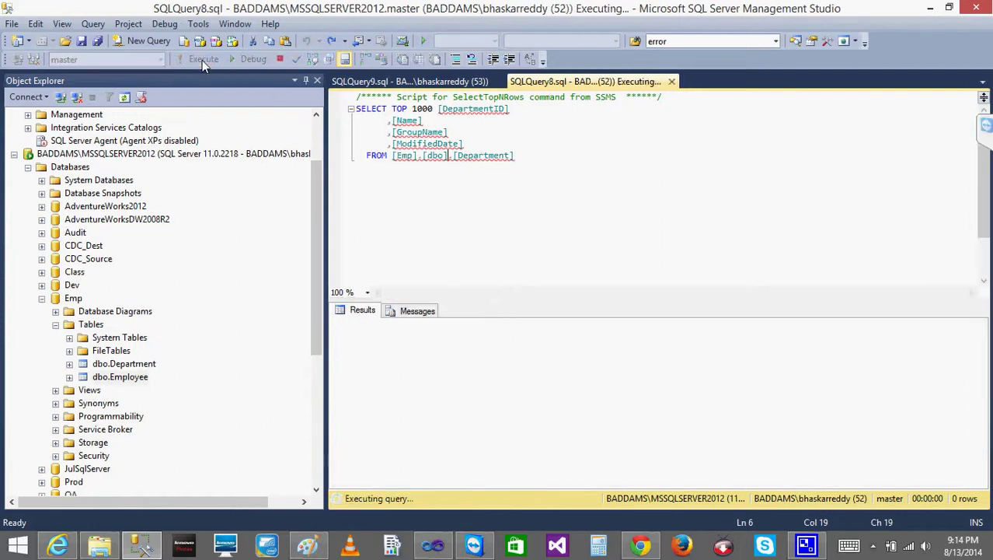
left_click(382, 82)
left_click(455, 191)
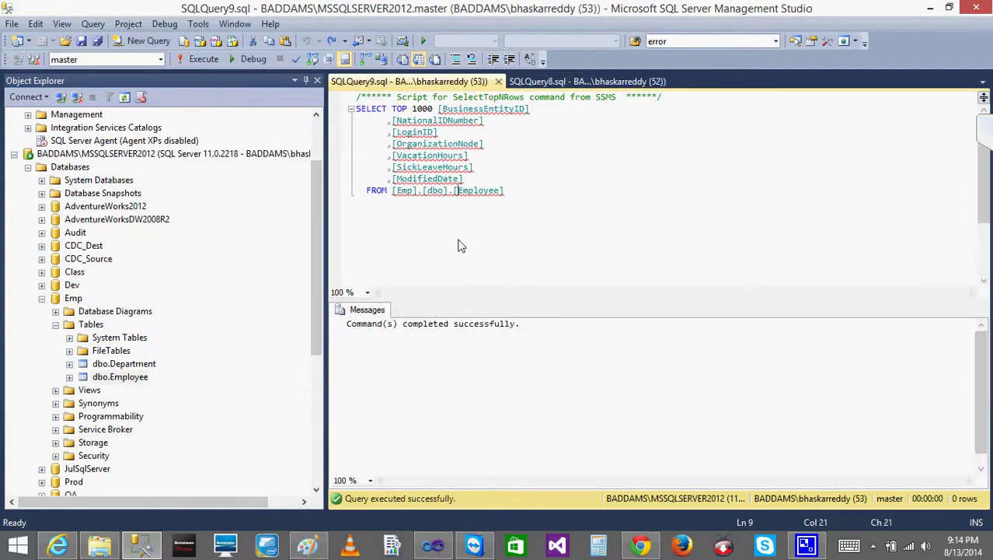
left_click(207, 58)
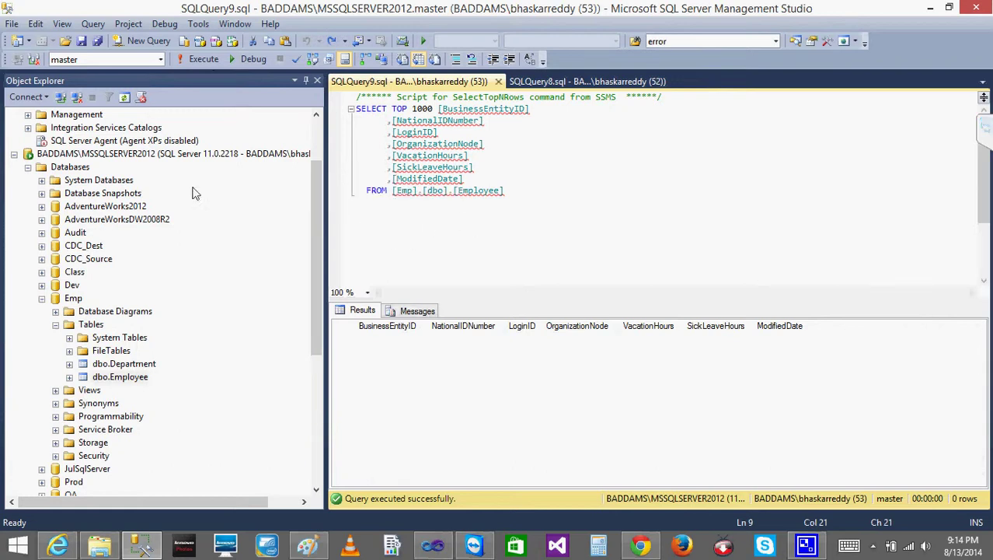
Copy the MSSQLSERVER2012 instance's full server name from the server connection dialog, cancel the dialog, and select the Emp database.
left_click(95, 154)
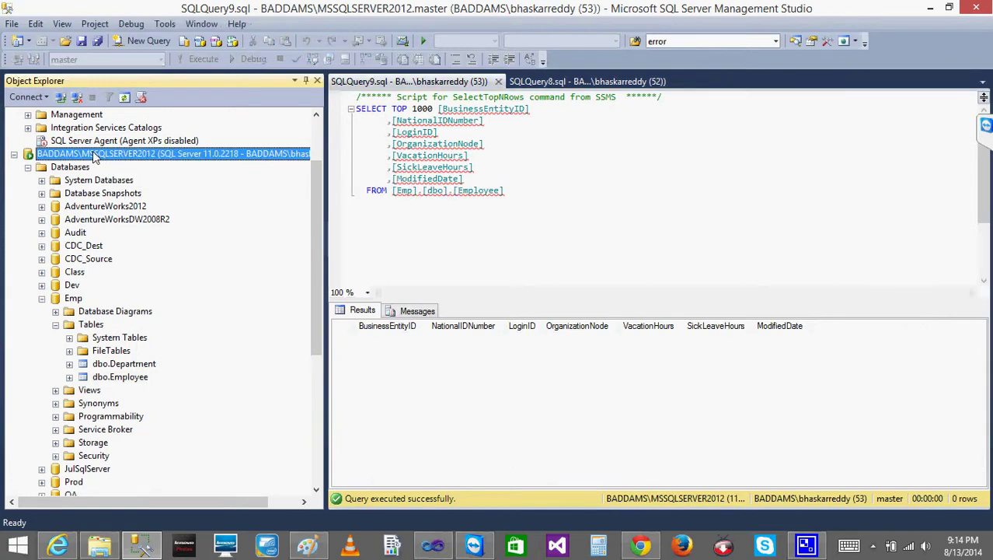
left_click(61, 95)
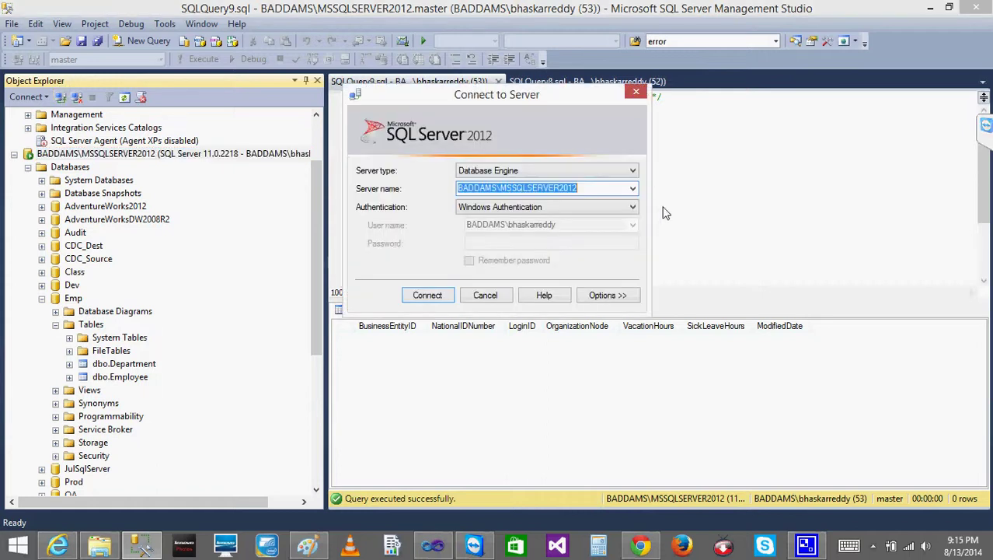
left_click(588, 191)
left_click_drag(588, 191, 435, 192)
key("ctrl+c")
left_click(486, 296)
left_click(73, 299)
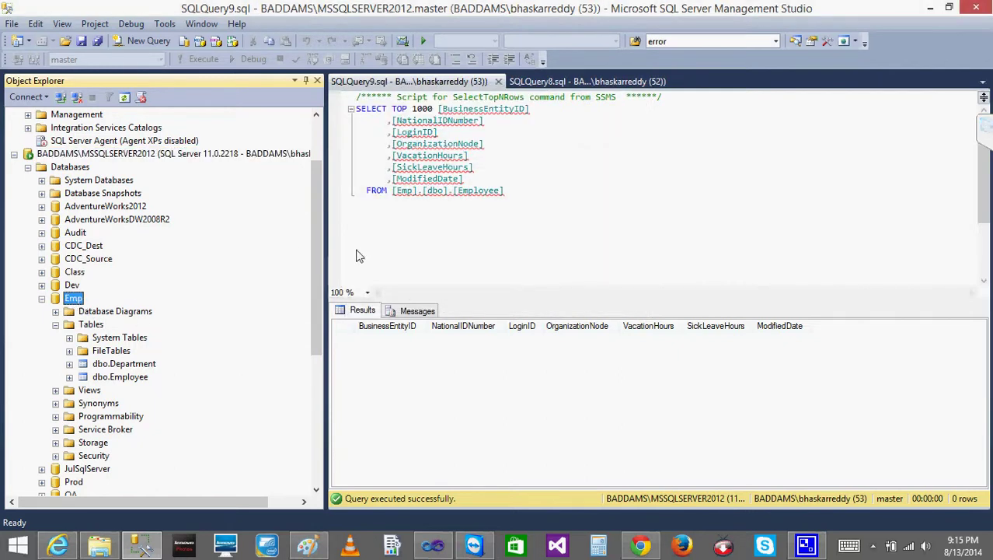
Switch back to Visual Studio and stop debugging the LoadDept package.
left_click(430, 546)
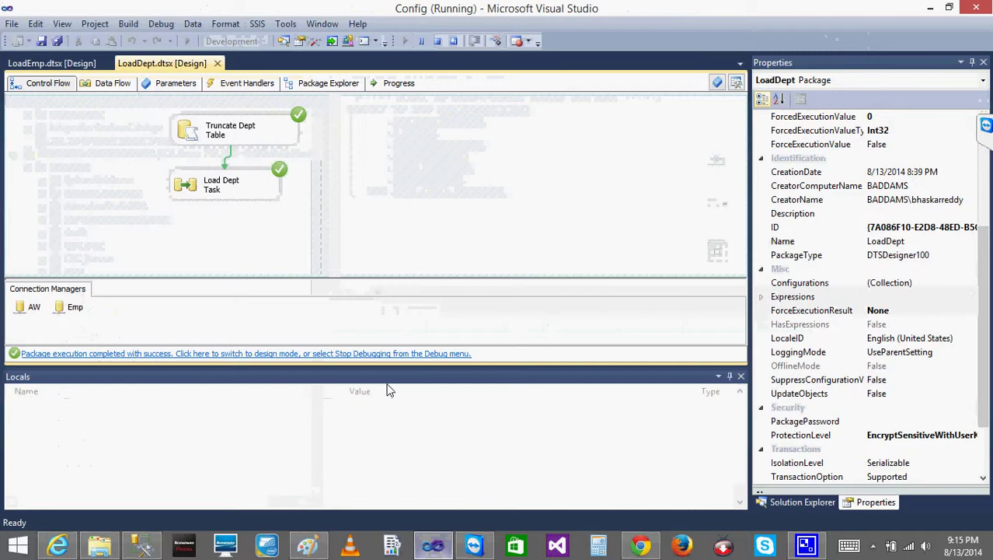
left_click(438, 42)
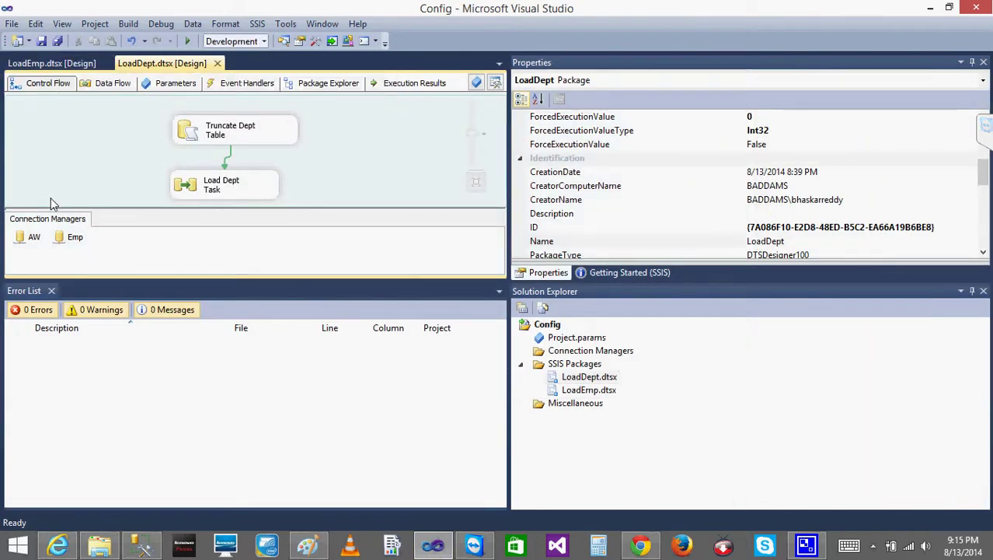
double_click(60, 235)
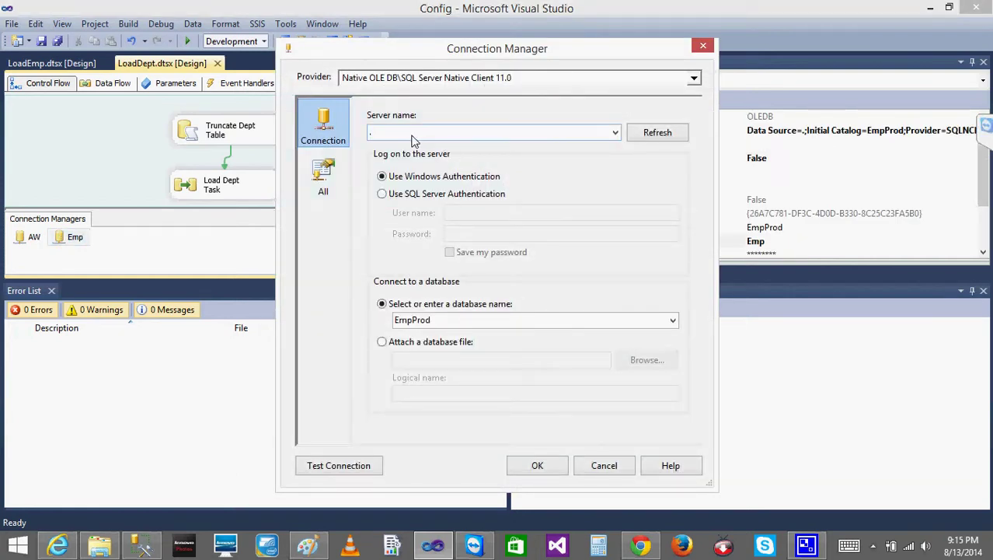
left_click(414, 134)
key("ctrl+v")
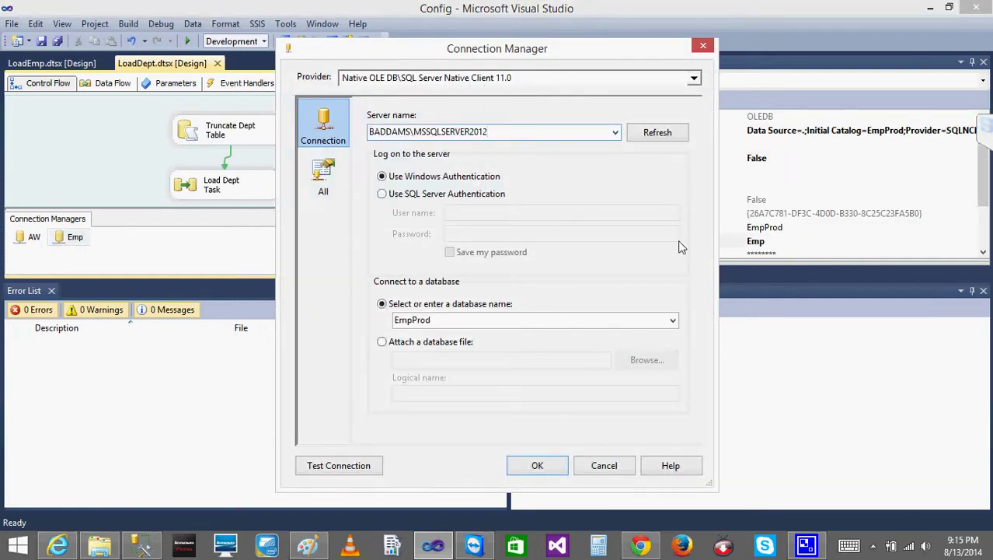
left_click(673, 322)
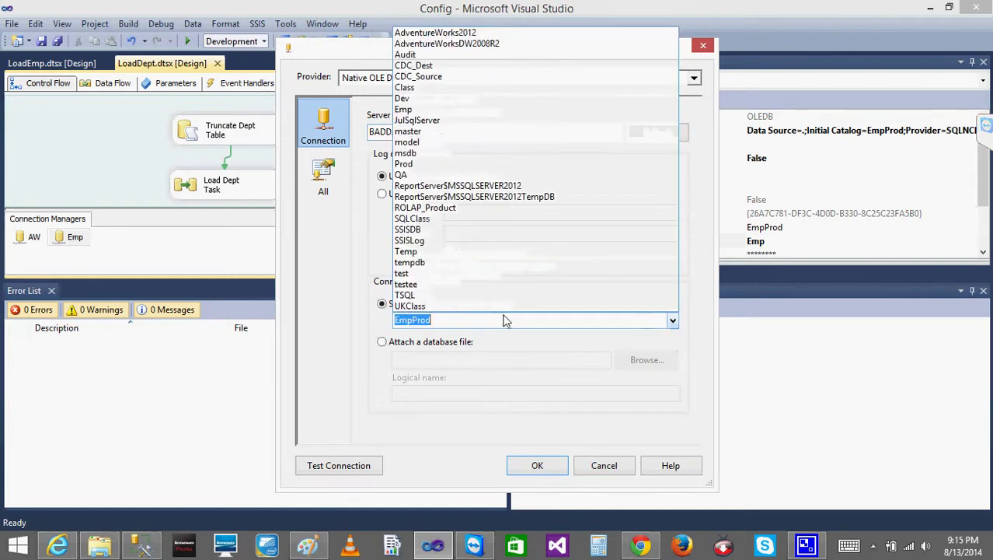
left_click(417, 111)
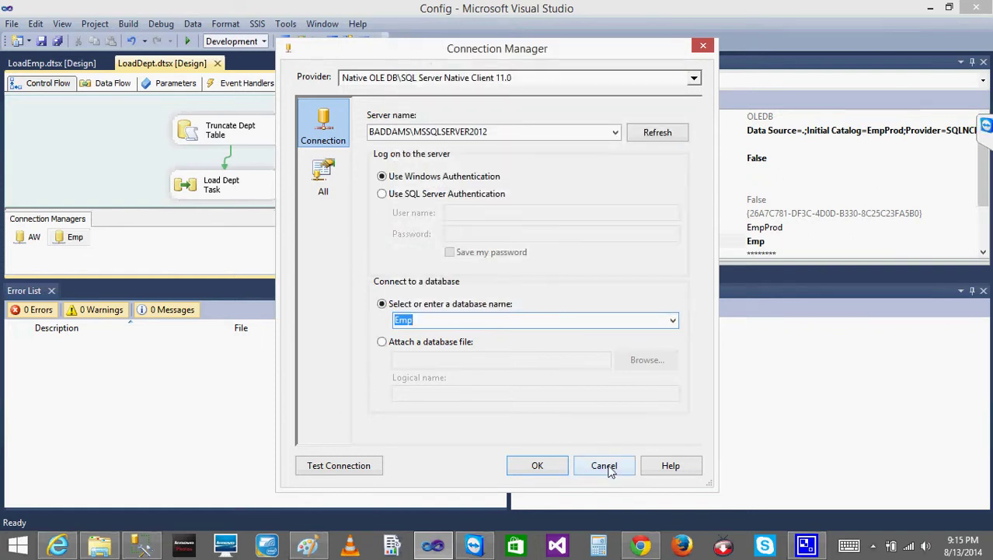
left_click(607, 466)
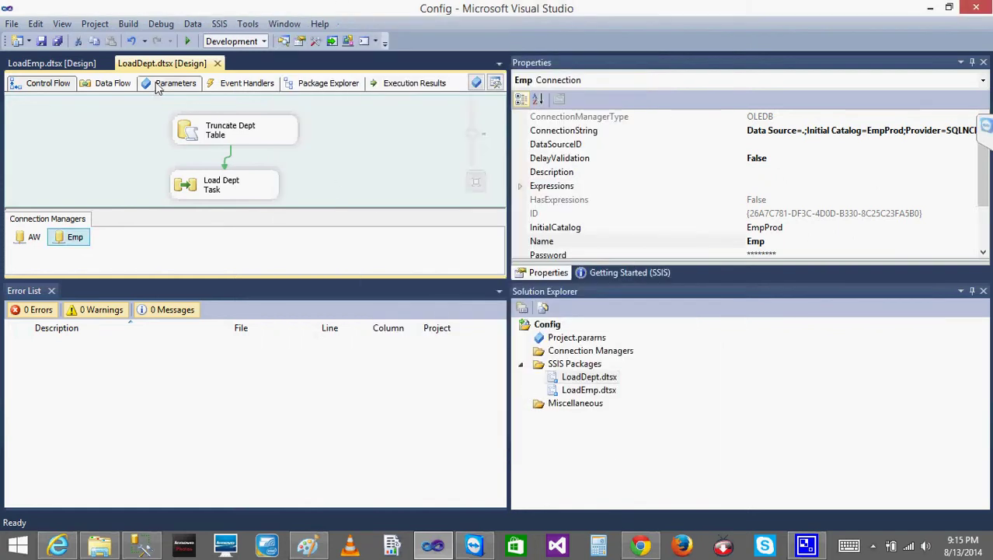
Bring up the LoadEmp package design and close the Error List.
left_click(55, 61)
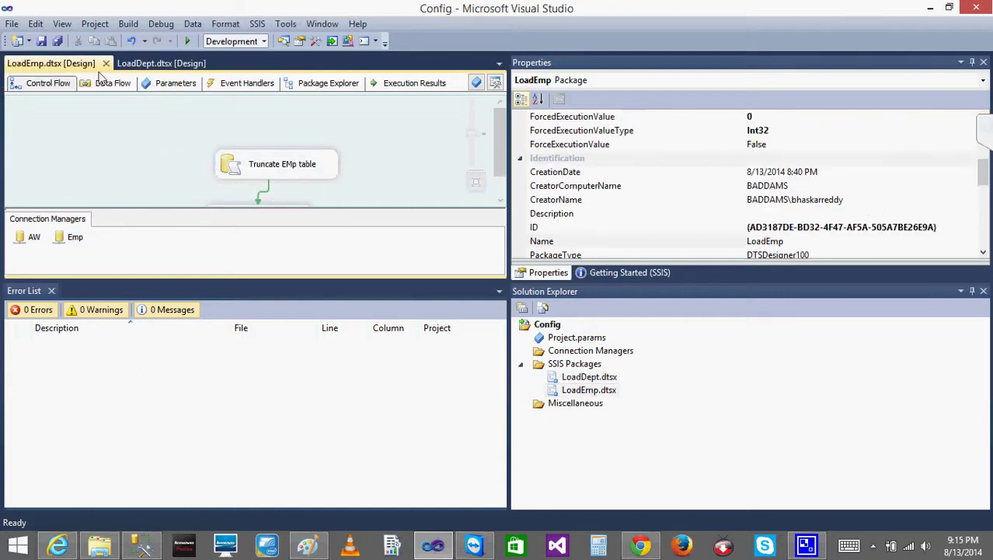
left_click(52, 290)
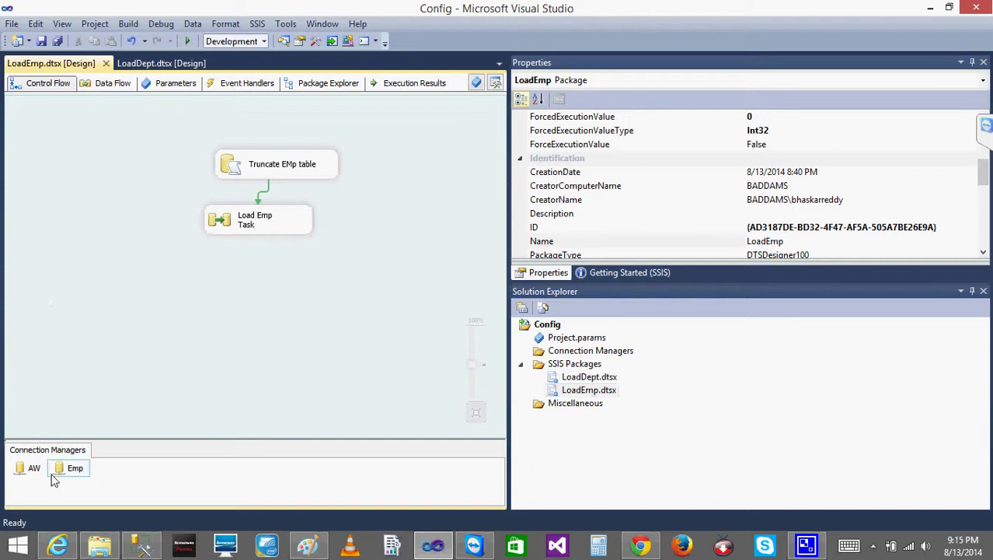
Minimize Visual Studio and open SSISConfig.dtsConfig from the Config folder for editing.
left_click(931, 8)
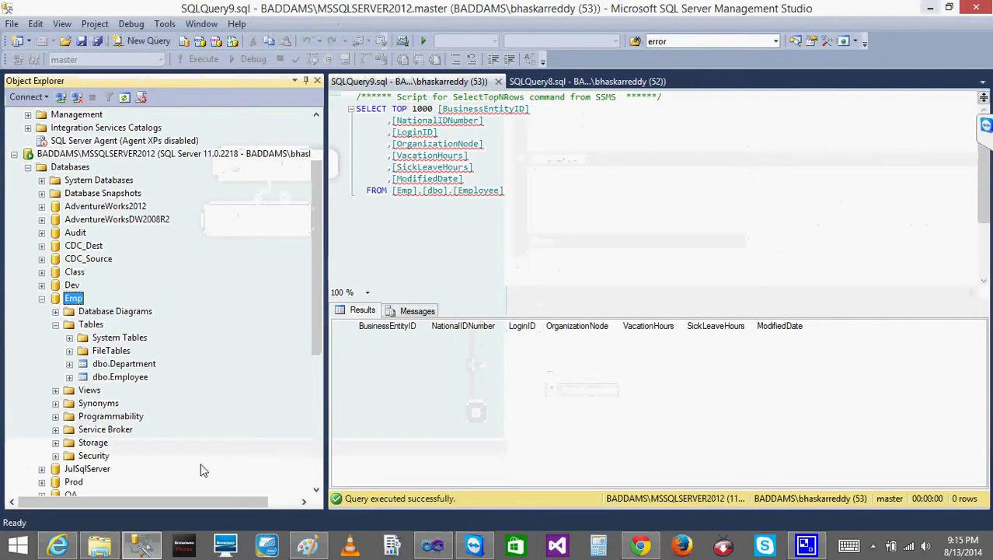
left_click(110, 550)
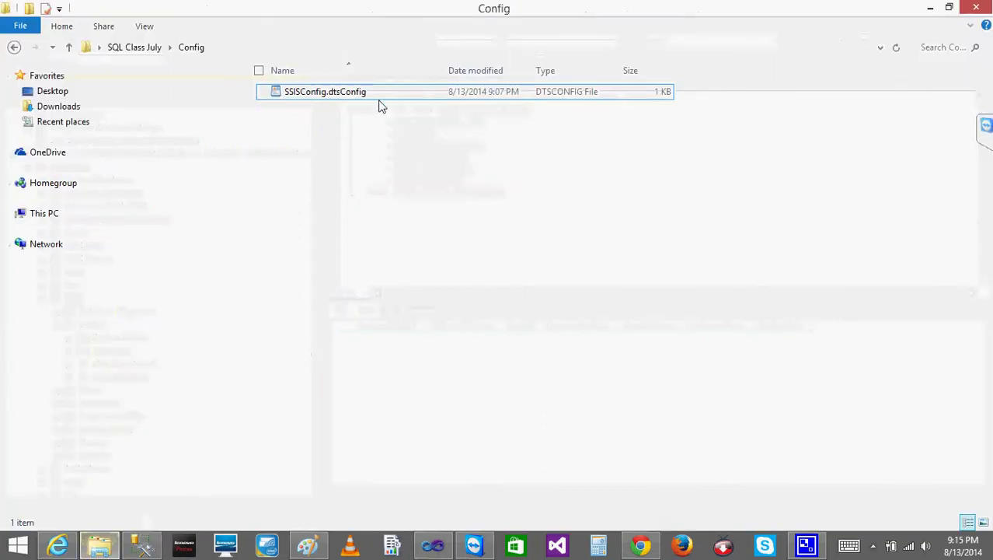
right_click(367, 97)
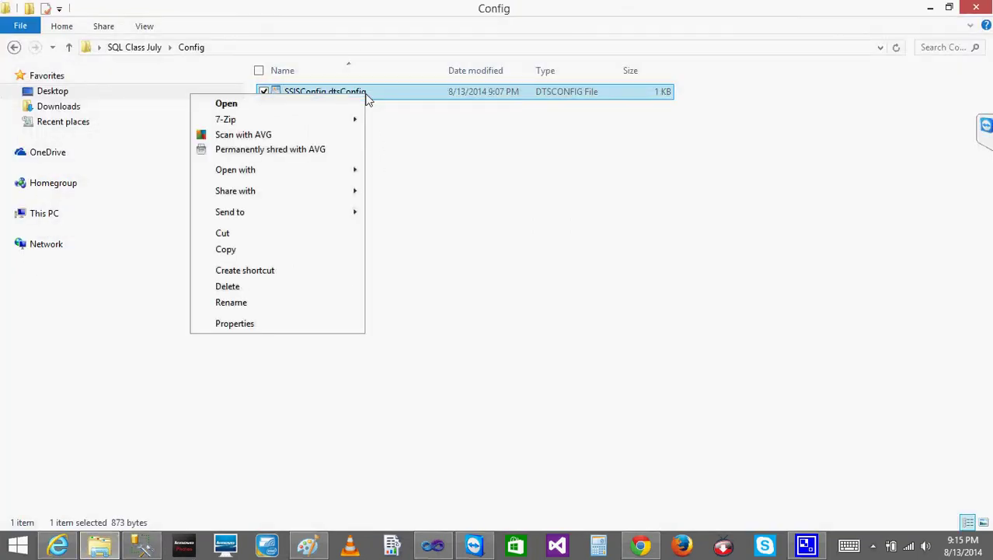
left_click(288, 103)
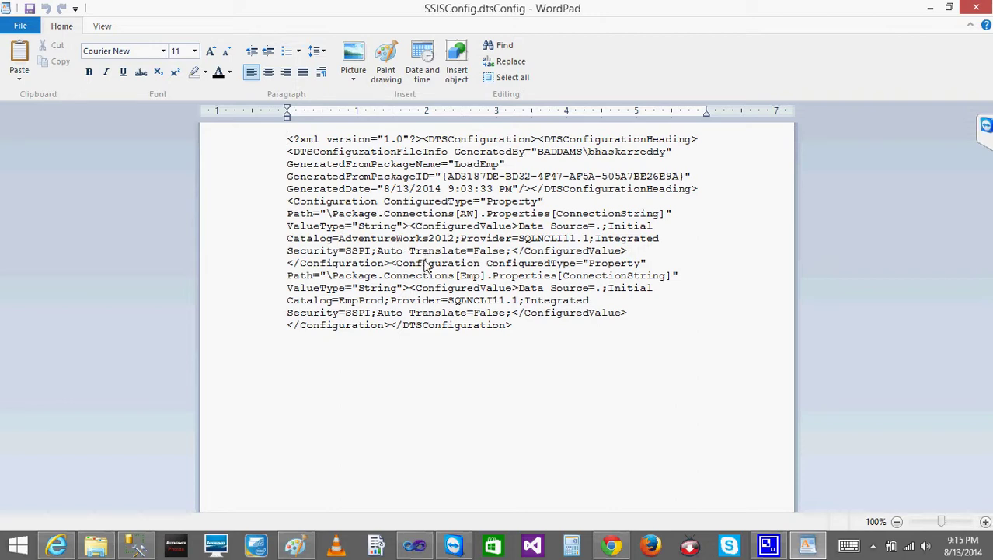
In the Emp connection's configured value, set Data Source to the copied MSSQLSERVER2012 server name and Initial Catalog to Emp, and save the file.
left_click_drag(460, 278, 482, 282)
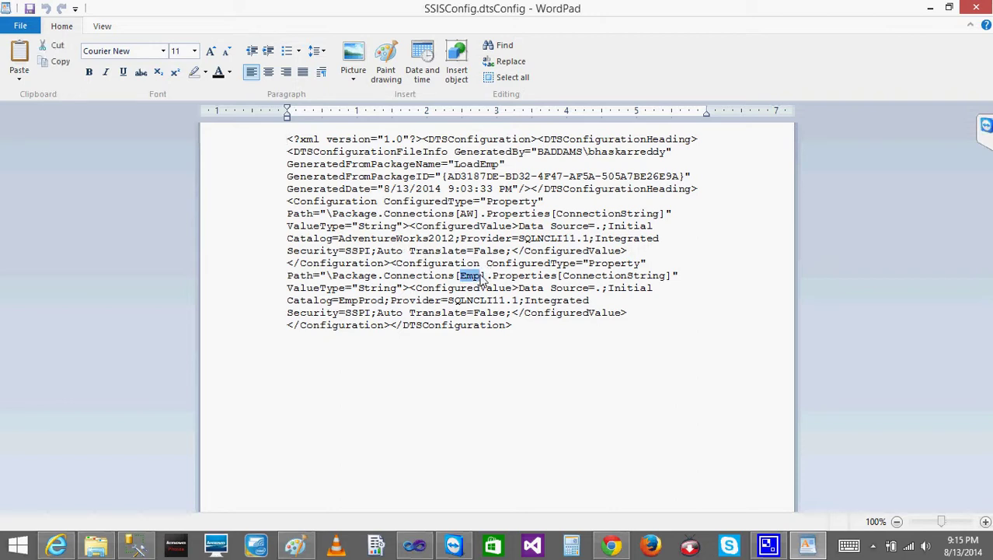
left_click(597, 292)
key("Delete")
key("ctrl+v")
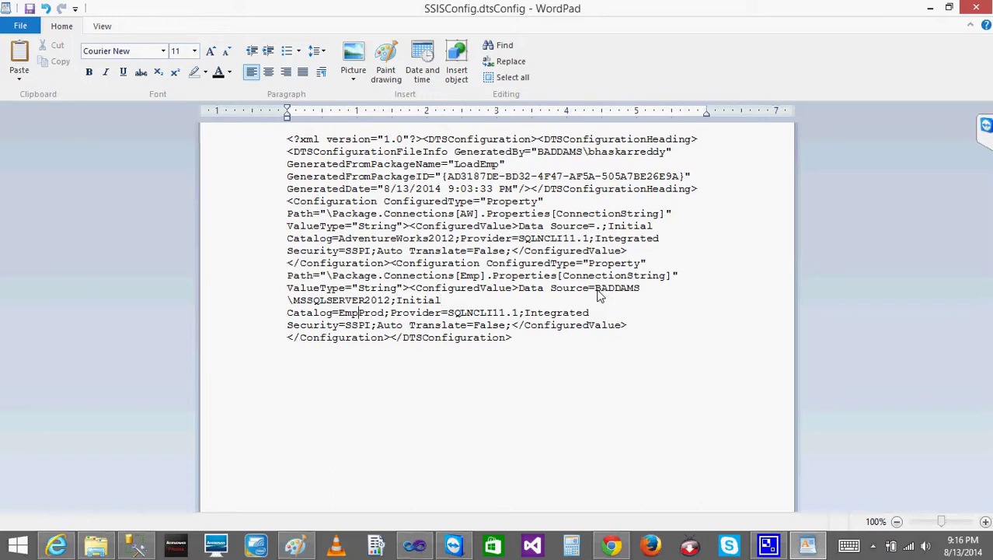
key("Delete")
key("Delete")
key("Delete")
key("Delete")
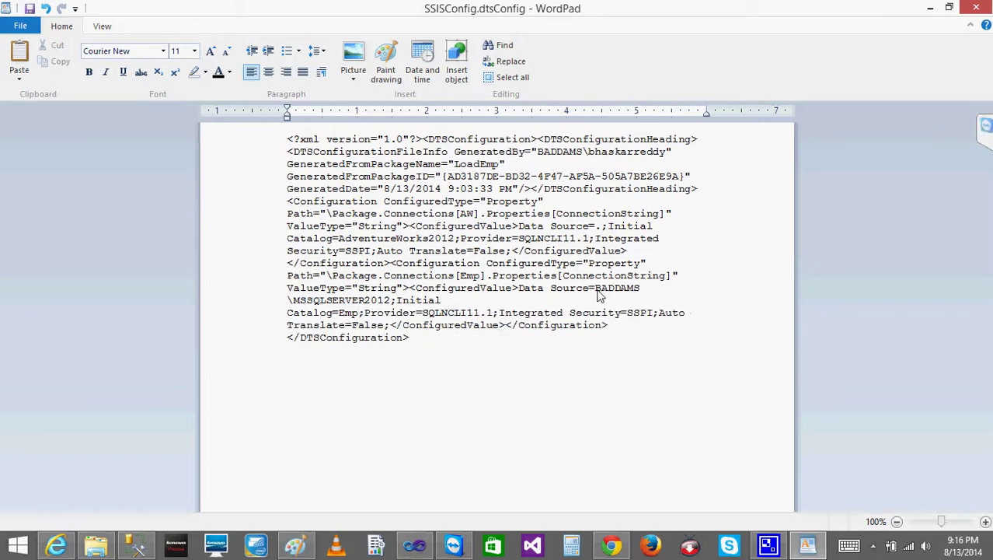
left_click(972, 7)
Switch back to Visual Studio and copy the ConnectionString property of LoadEmp's Emp connection.
left_click(433, 545)
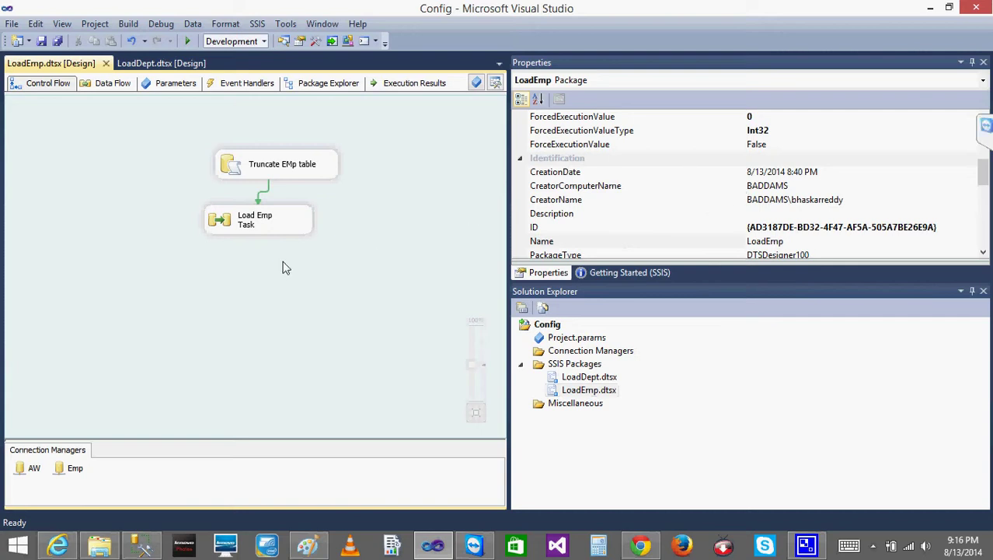
left_click(76, 471)
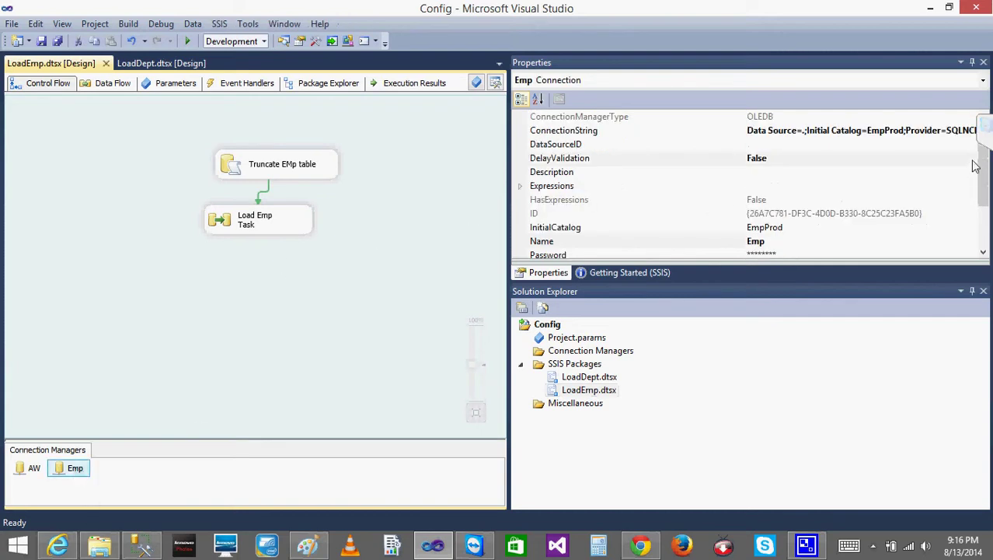
left_click(870, 137)
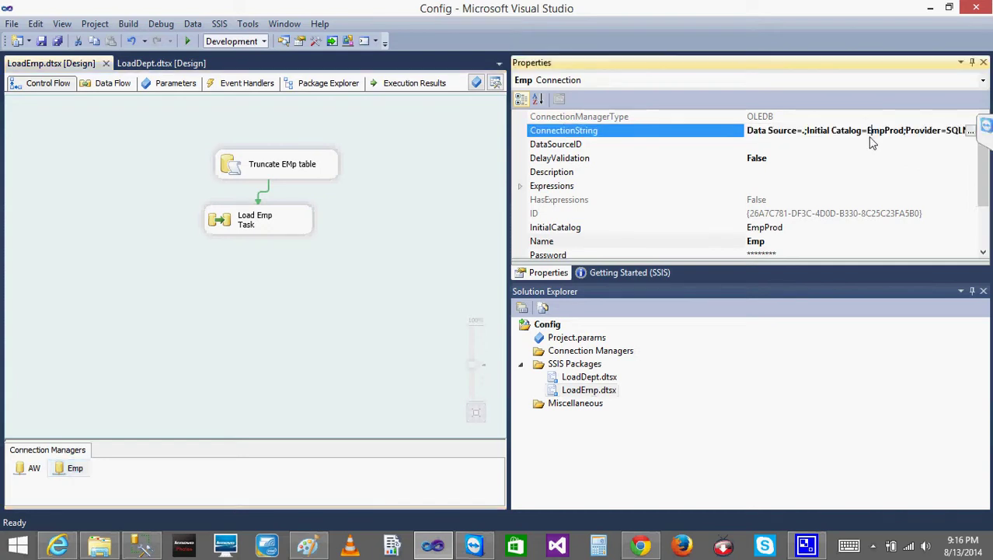
left_click(871, 136)
key("ctrl+c")
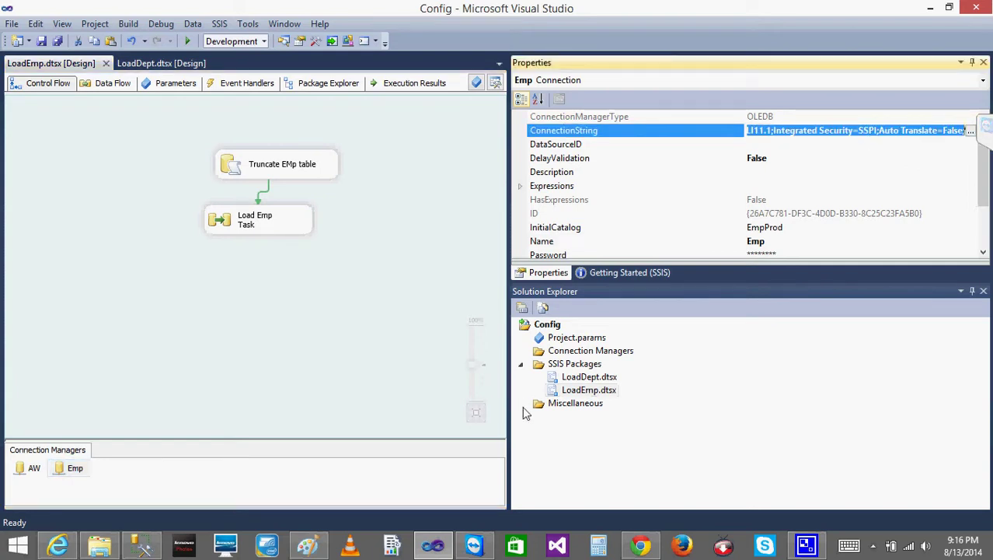
Switch to SQL Server Management Studio and paste the copied connection string into a new query.
left_click(140, 544)
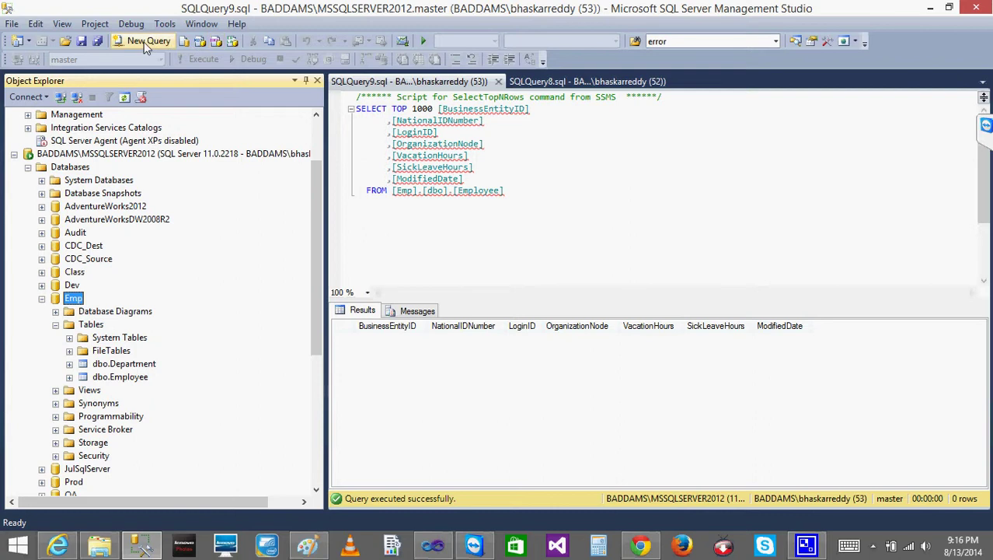
left_click(159, 45)
key("ctrl+v")
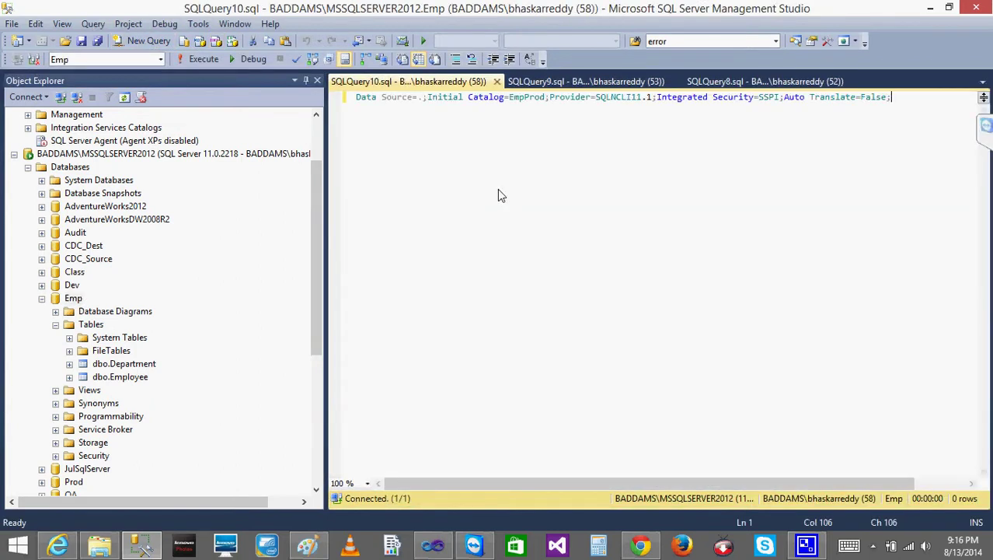
Examine the Data Source and Initial Catalog values in the pasted connection string, keeping the data source as a dot.
left_click(425, 104)
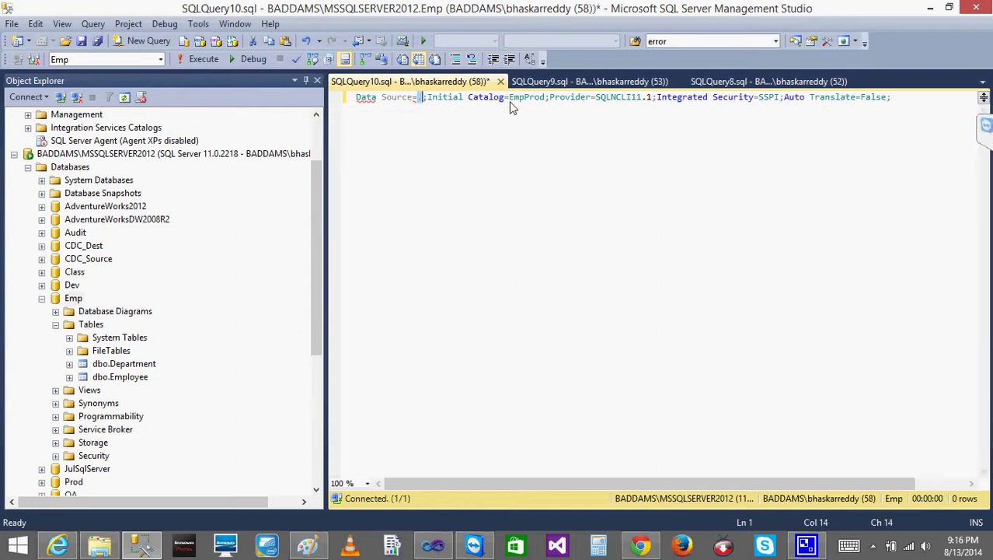
left_click_drag(510, 102, 547, 103)
left_click(534, 131)
left_click(421, 103)
type(".")
left_click(938, 93)
key("Return")
key("Return")
key("ctrl+v")
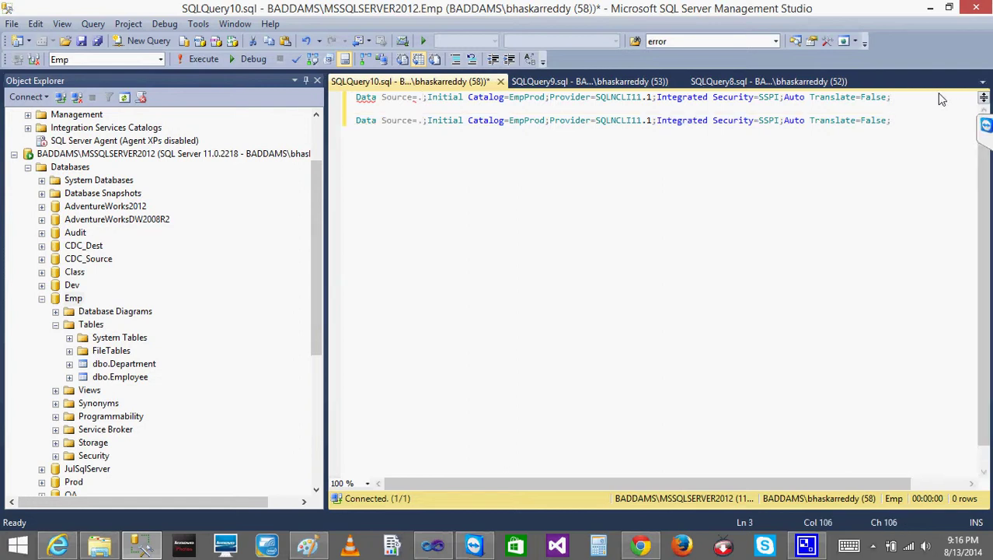
key("BackSpace")
key("BackSpace")
key("BackSpace")
key("BackSpace")
key("BackSpace")
key("BackSpace")
key("BackSpace")
key("BackSpace")
key("BackSpace")
key("BackSpace")
key("BackSpace")
key("BackSpace")
key("BackSpace")
key("BackSpace")
key("BackSpace")
key("BackSpace")
key("BackSpace")
key("BackSpace")
key("BackSpace")
key("BackSpace")
key("BackSpace")
key("BackSpace")
key("BackSpace")
key("BackSpace")
key("BackSpace")
key("BackSpace")
key("BackSpace")
key("BackSpace")
key("BackSpace")
key("BackSpace")
key("BackSpace")
key("BackSpace")
key("BackSpace")
key("BackSpace")
key("BackSpace")
key("BackSpace")
key("BackSpace")
key("BackSpace")
key("BackSpace")
key("BackSpace")
key("BackSpace")
key("BackSpace")
key("BackSpace")
key("BackSpace")
key("BackSpace")
key("BackSpace")
key("BackSpace")
key("BackSpace")
key("BackSpace")
key("BackSpace")
key("BackSpace")
key("BackSpace")
key("BackSpace")
key("BackSpace")
key("BackSpace")
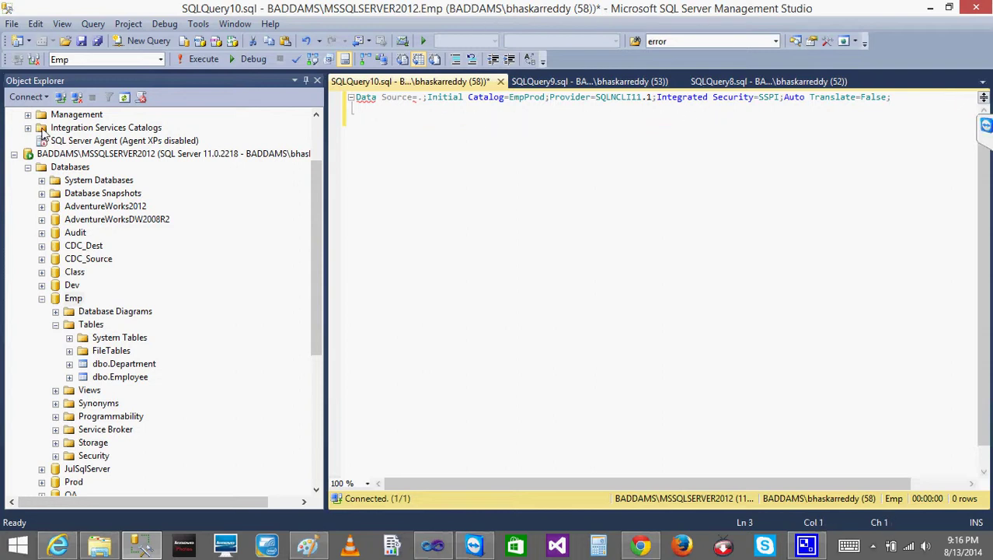
Copy the MSSQLSERVER2012 instance's full server name from the server connection dialog and cancel the dialog.
left_click(63, 98)
key("ctrl+c")
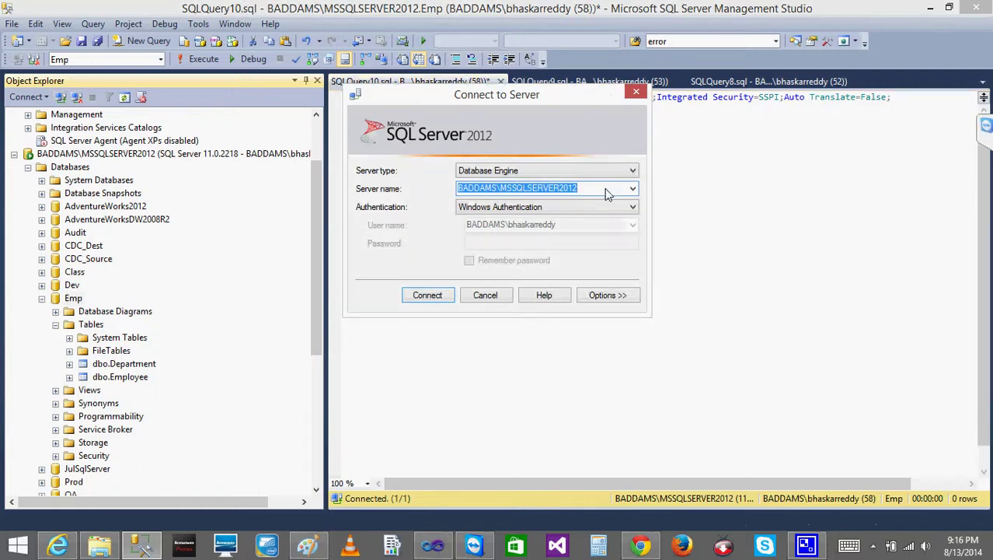
left_click(485, 294)
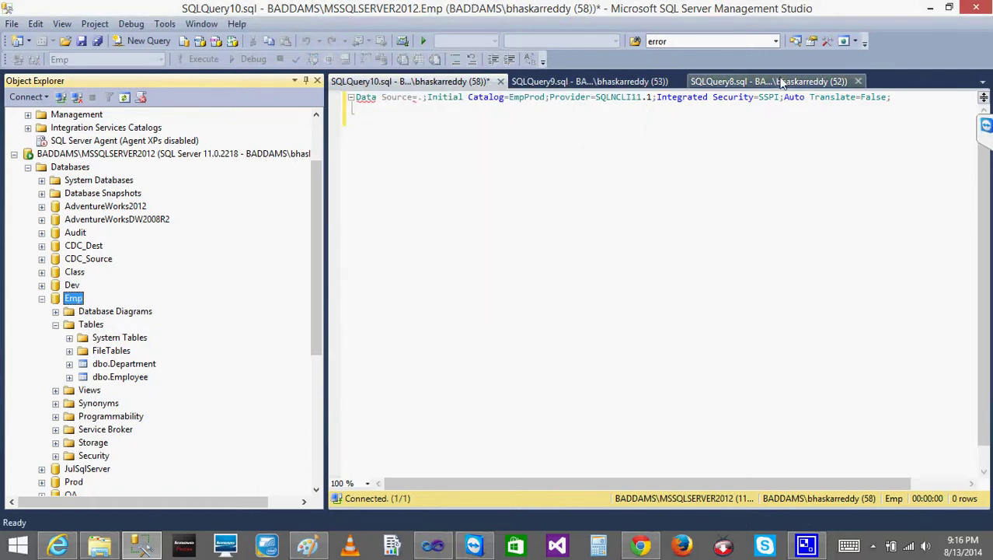
Paste the copied server name below the connection string and enter Emp on the following line.
left_click(909, 101)
key("Return")
key("Return")
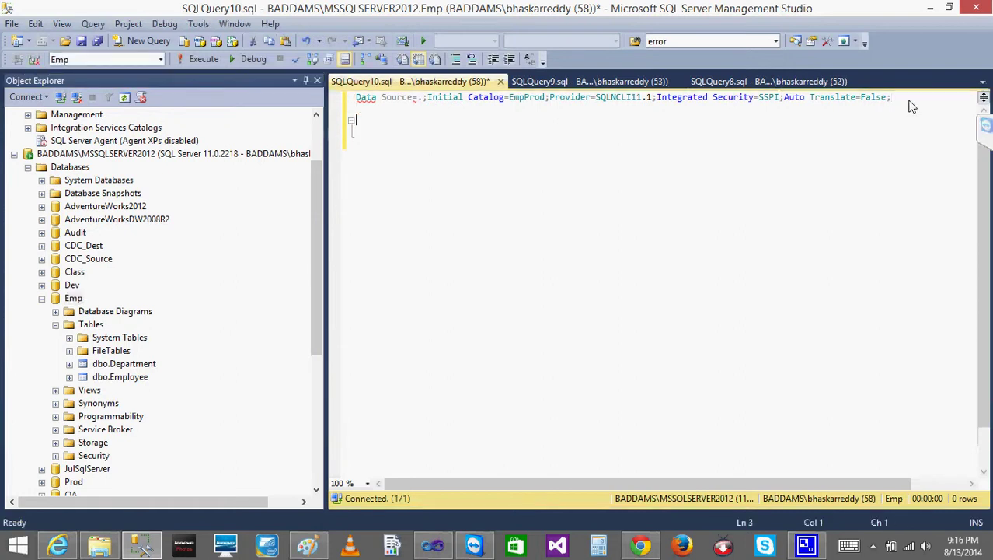
key("ctrl+v")
key("Return")
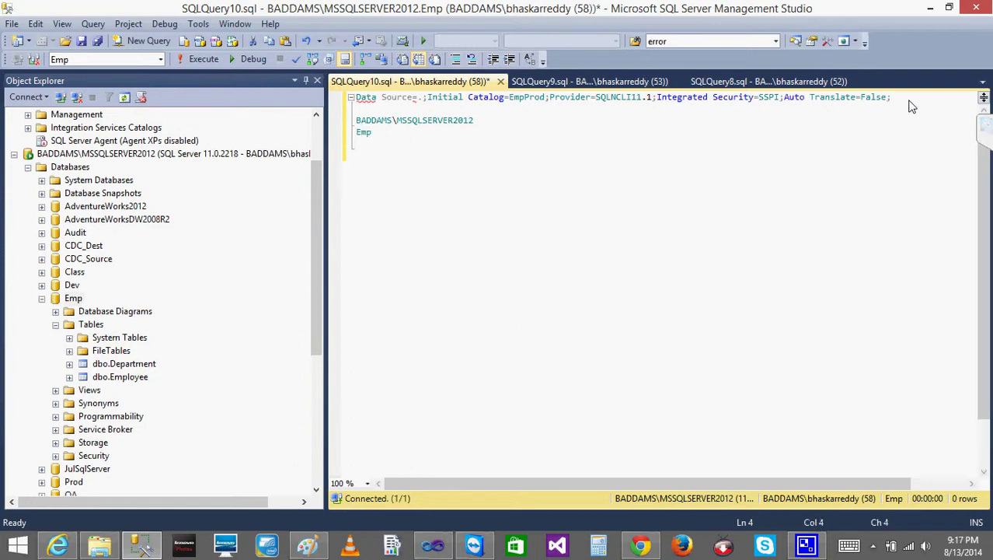
Switch to Visual Studio, close the LoadEmp and LoadDept designers, and narrow the Properties and Solution Explorer panes.
left_click(433, 545)
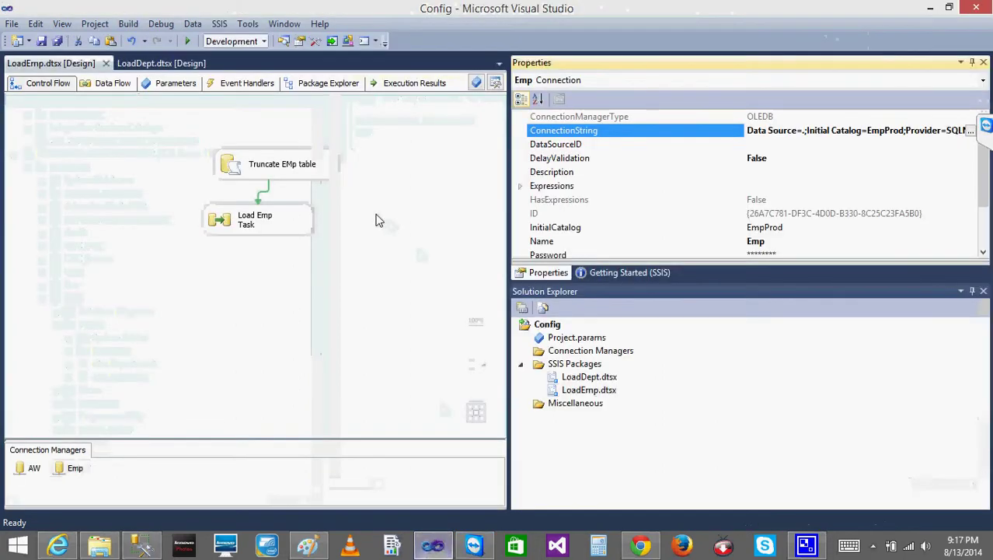
left_click(106, 63)
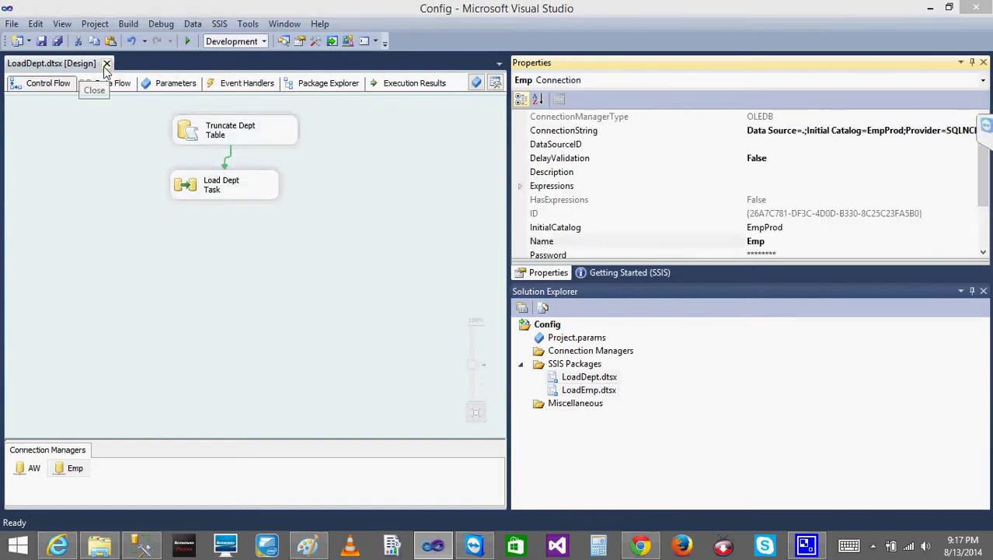
left_click(106, 63)
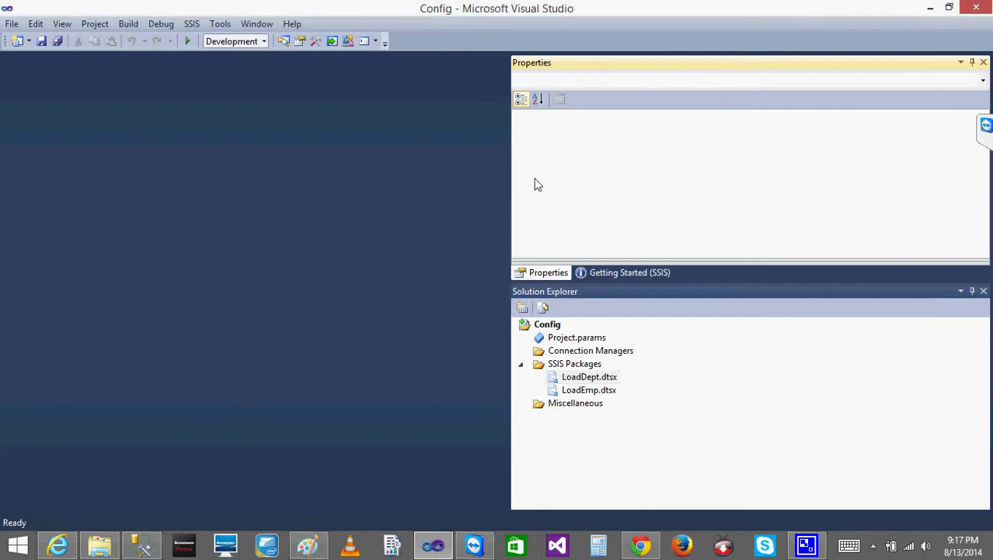
left_click_drag(511, 172, 808, 206)
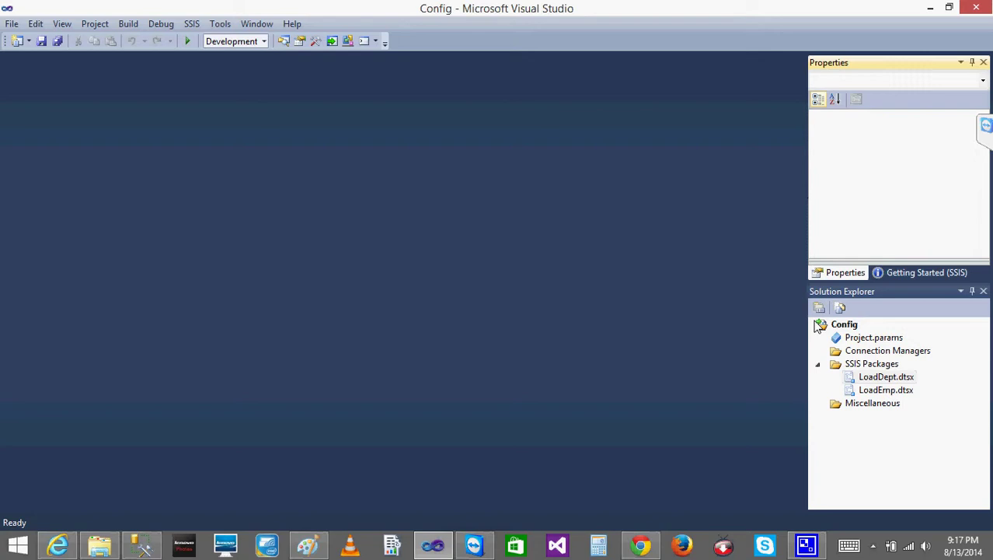
Reopen the LoadDept package to reload its configuration, and display the Emp connection's properties.
double_click(870, 378)
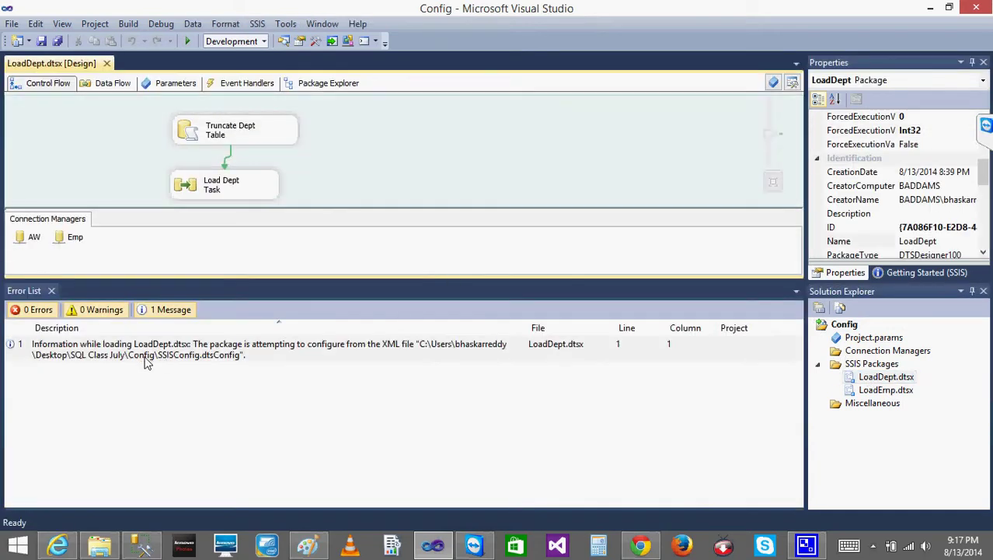
left_click(144, 361)
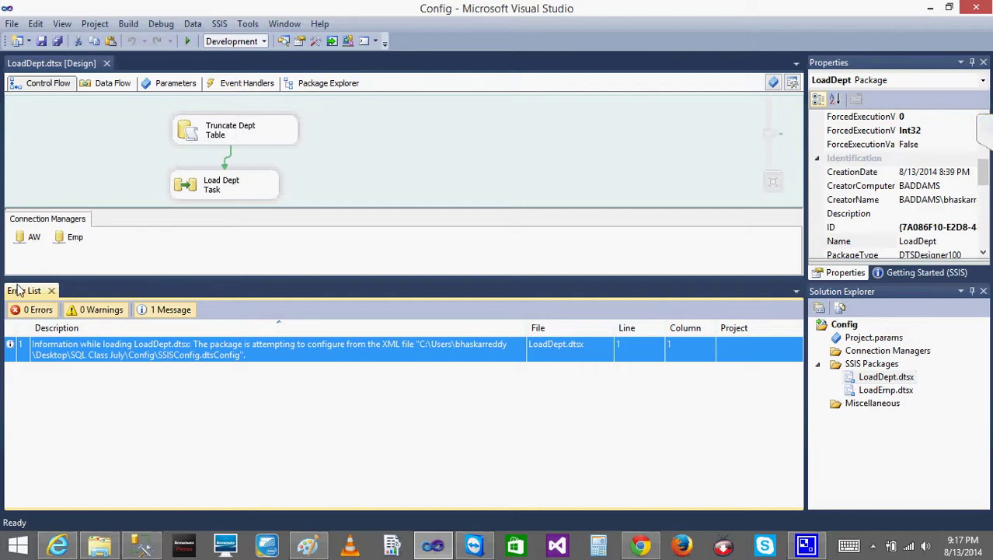
left_click(51, 290)
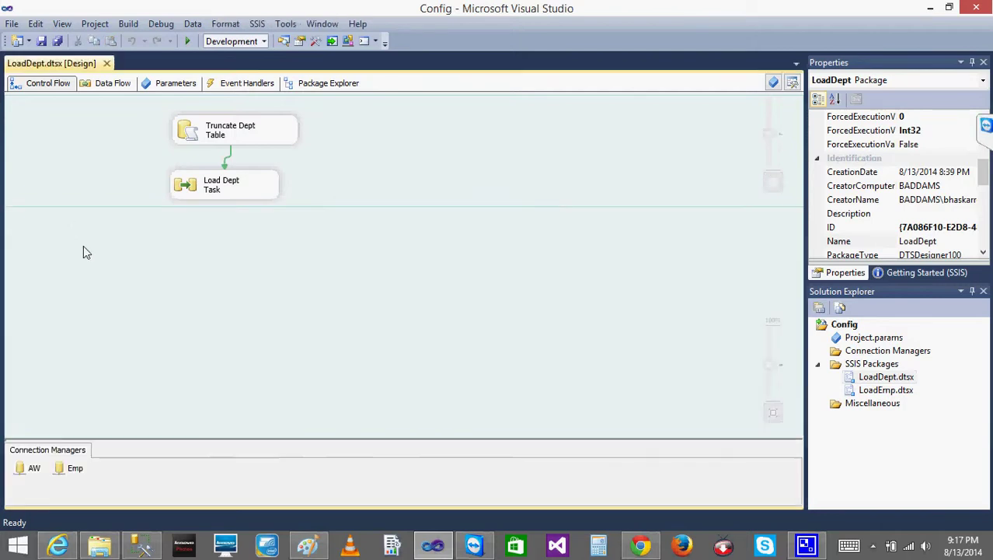
left_click(75, 468)
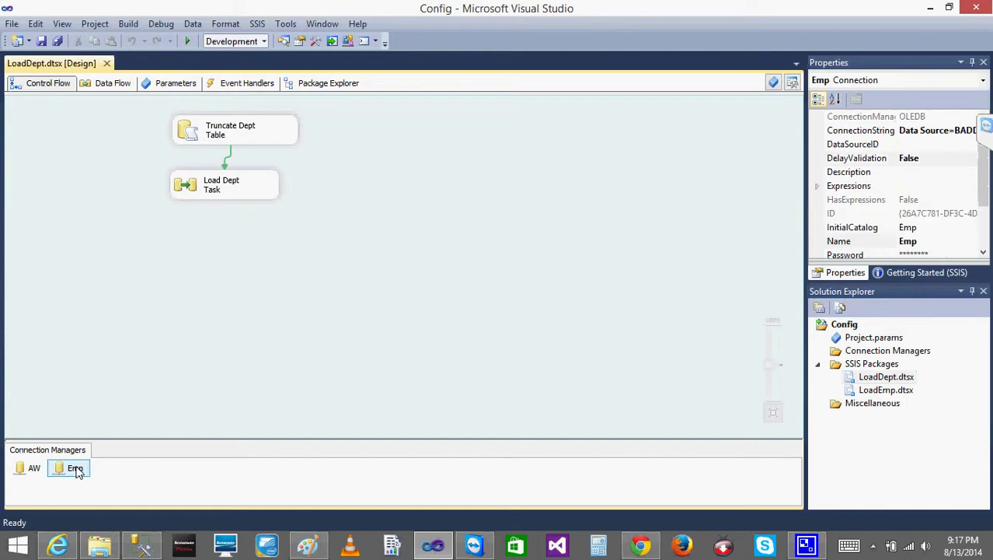
Copy LoadDept's Emp connection string, paste it into the SQL Server Management Studio query window, and highlight its server and Emp catalog names.
left_click(933, 134)
left_click(933, 134)
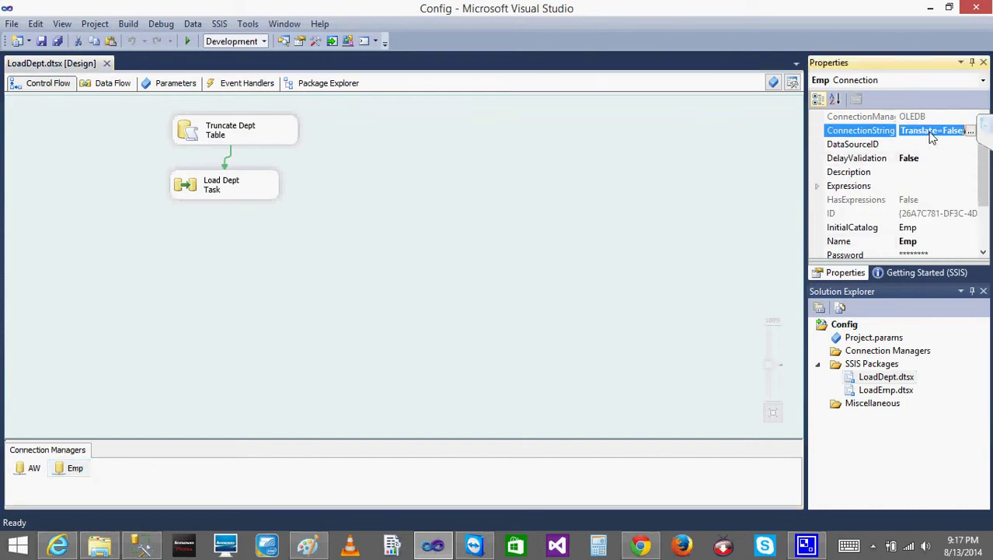
left_click(144, 547)
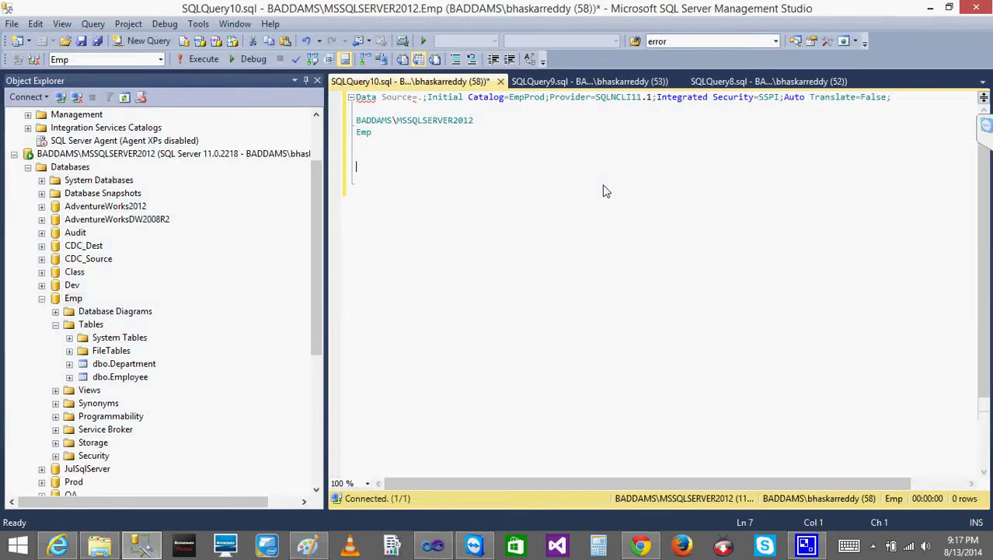
type("Data Source=BADDAMS\\MSSQLSERVER2012;Initial Catalog=Emp;Provider=SQLNCLI11.1;Integrated Security=SSPI;Auto Translate=False;")
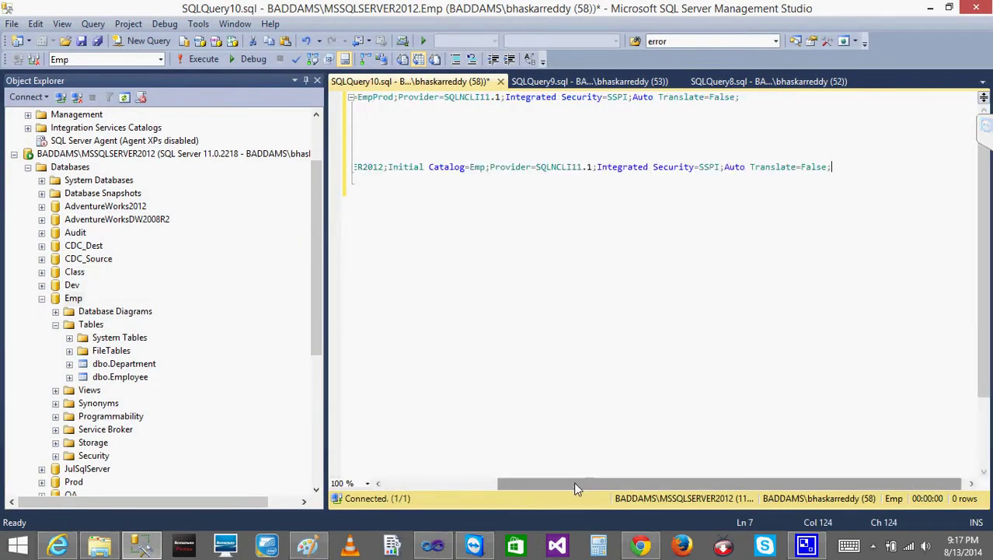
left_click_drag(576, 483, 461, 482)
left_click_drag(416, 171, 533, 176)
left_click_drag(620, 173, 637, 173)
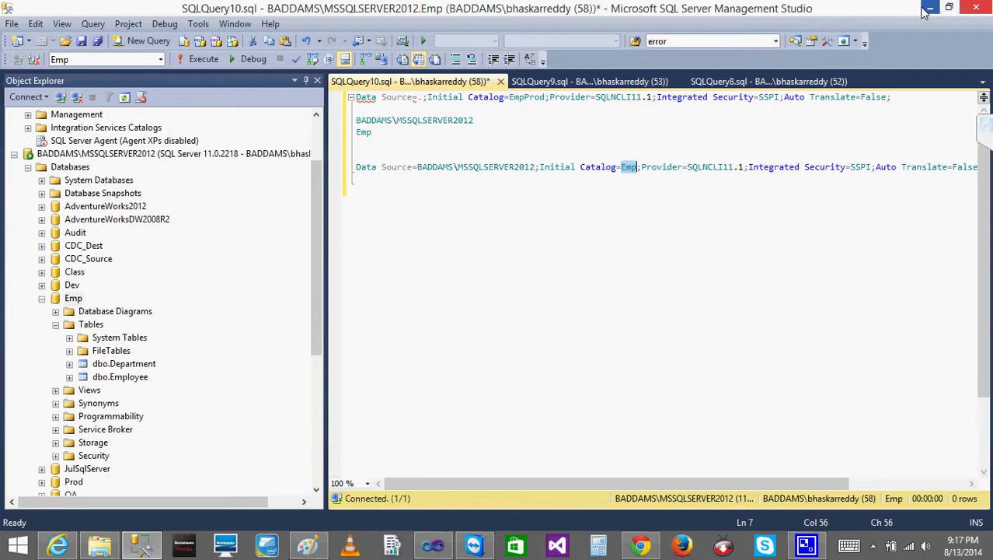
Return to Visual Studio and run the LoadDept package followed by the LoadEmp package, stopping debugging between the runs.
left_click(979, 8)
left_click(187, 46)
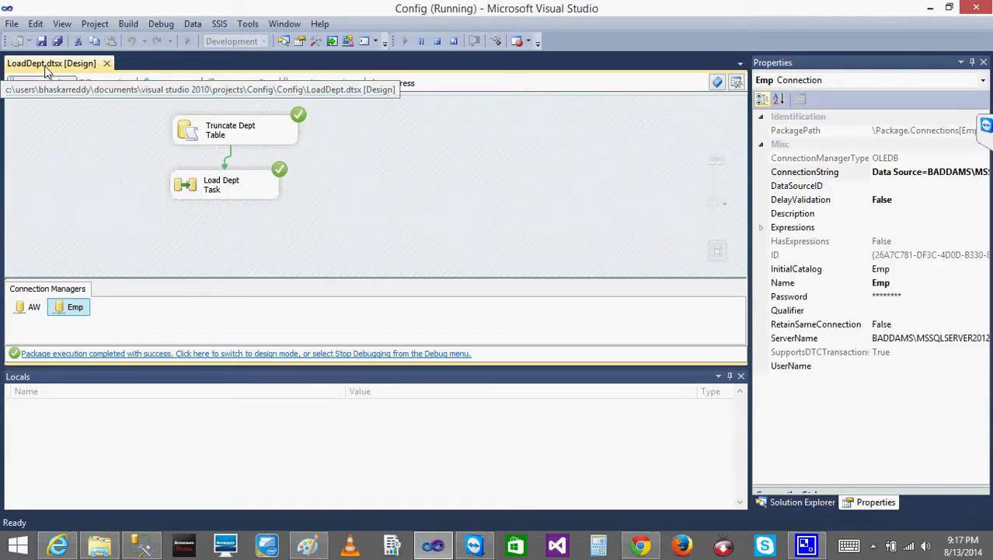
left_click(435, 42)
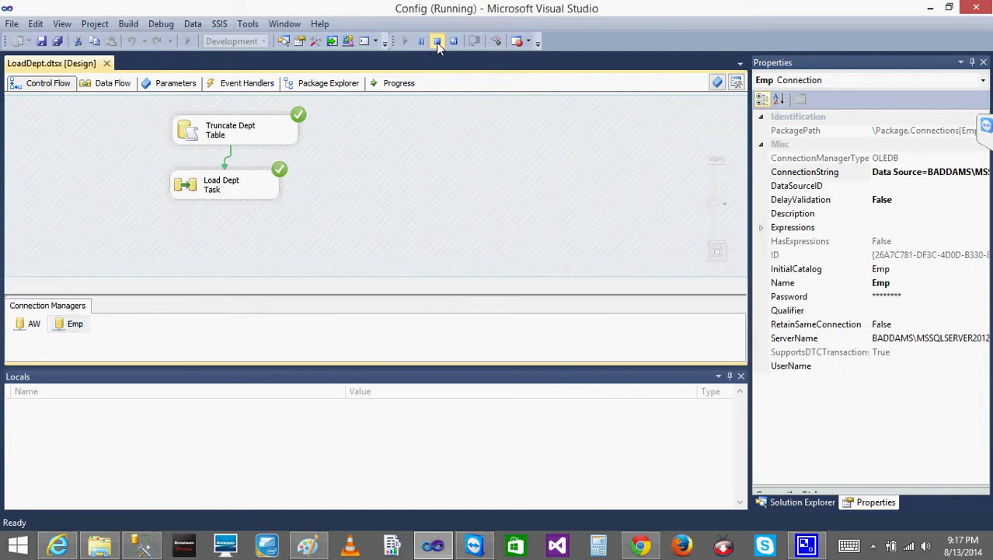
double_click(883, 390)
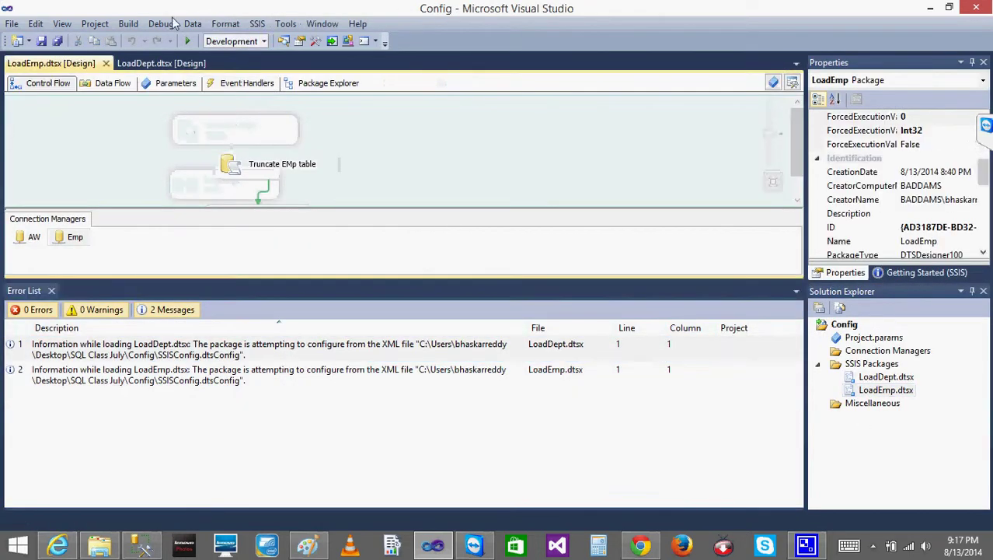
left_click(187, 42)
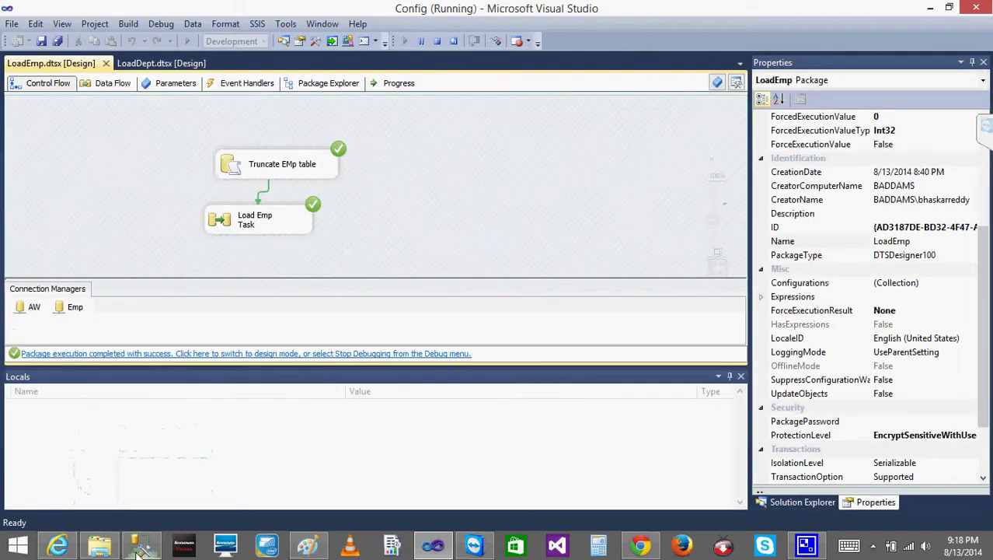
Switch to SQL Server Management Studio and rerun the select queries on the Emp database's Employee and Department tables.
left_click(142, 544)
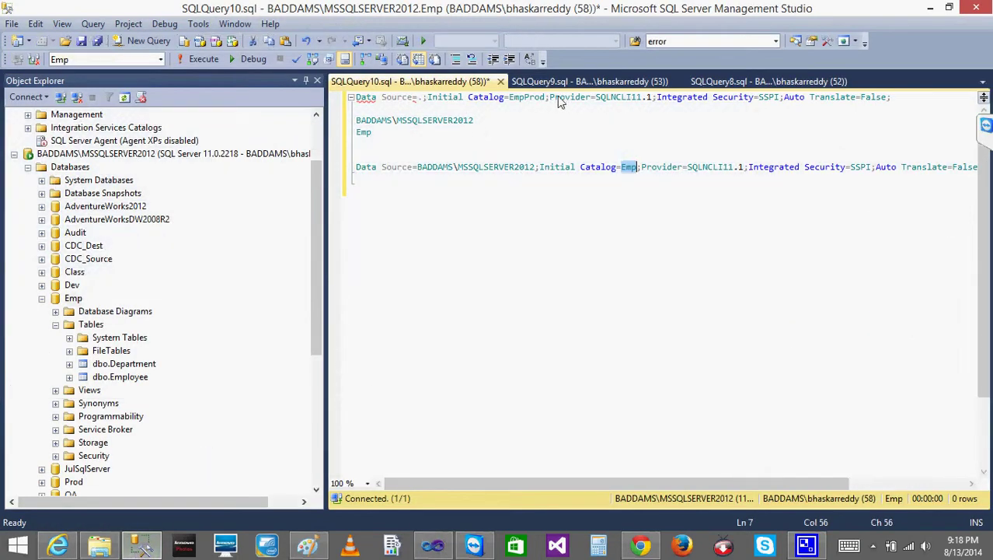
left_click(554, 83)
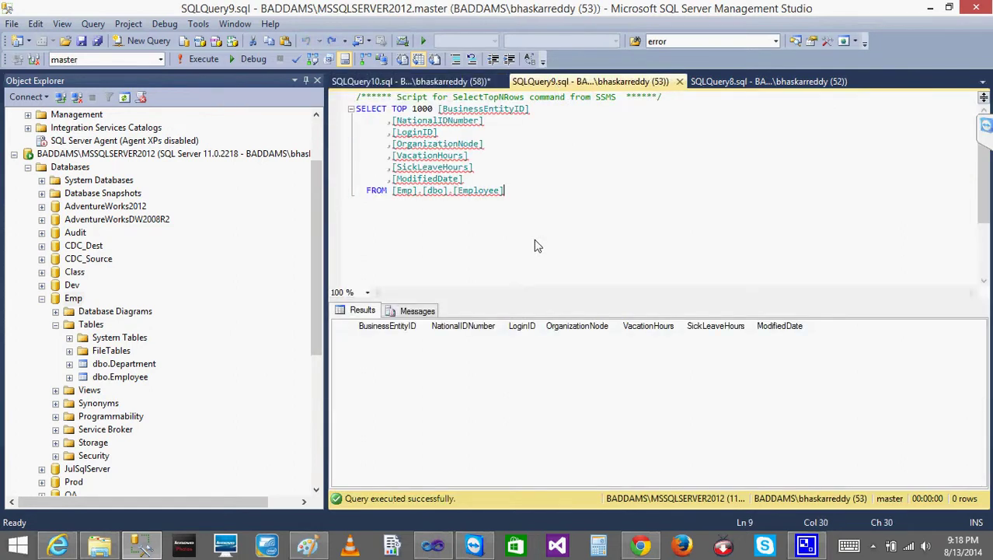
left_click(205, 60)
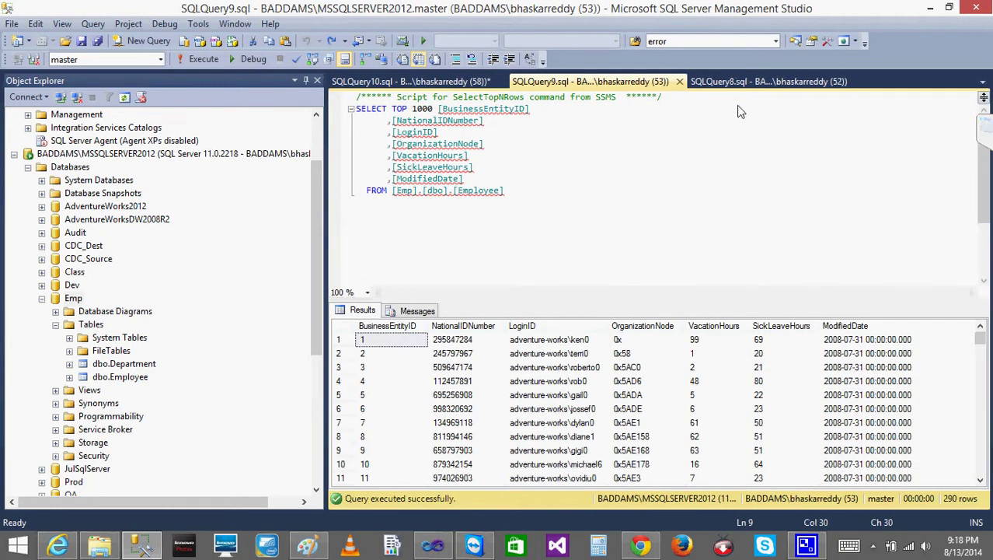
left_click_drag(742, 81, 615, 240)
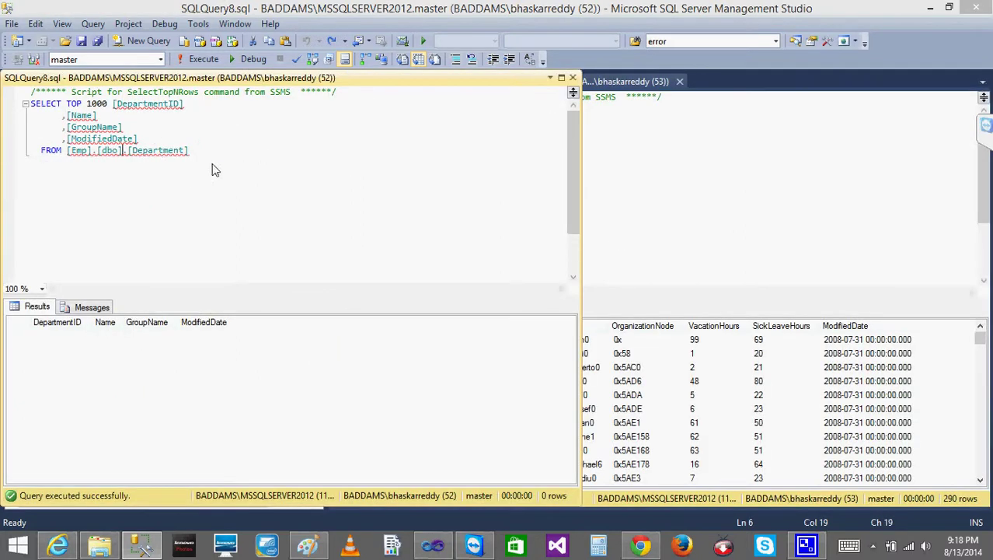
left_click(663, 174)
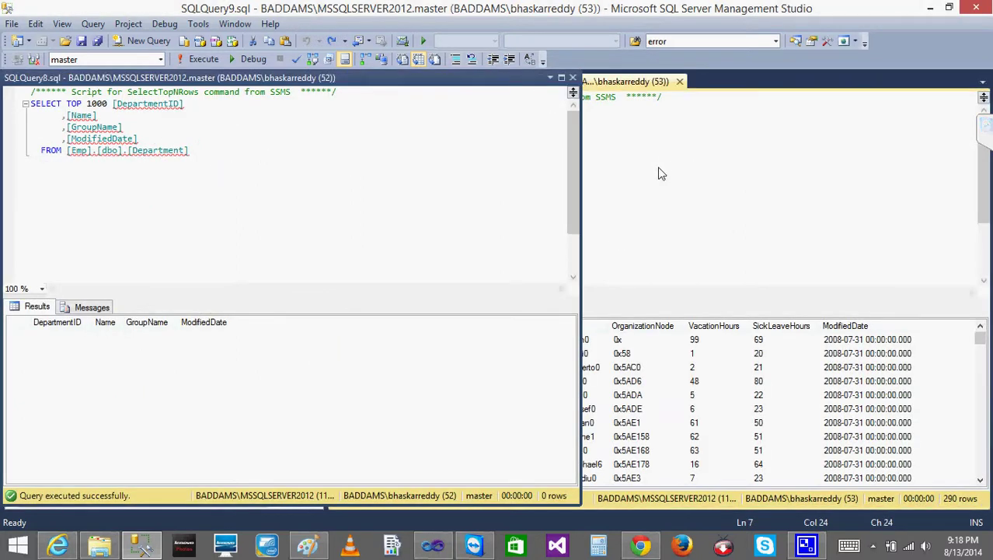
left_click_drag(188, 81, 611, 80)
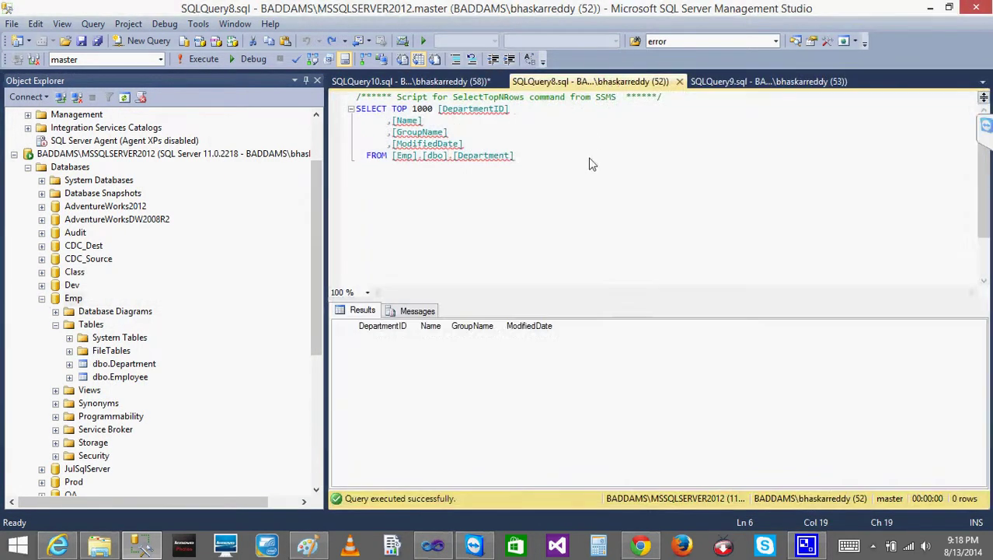
left_click(202, 60)
left_click(760, 86)
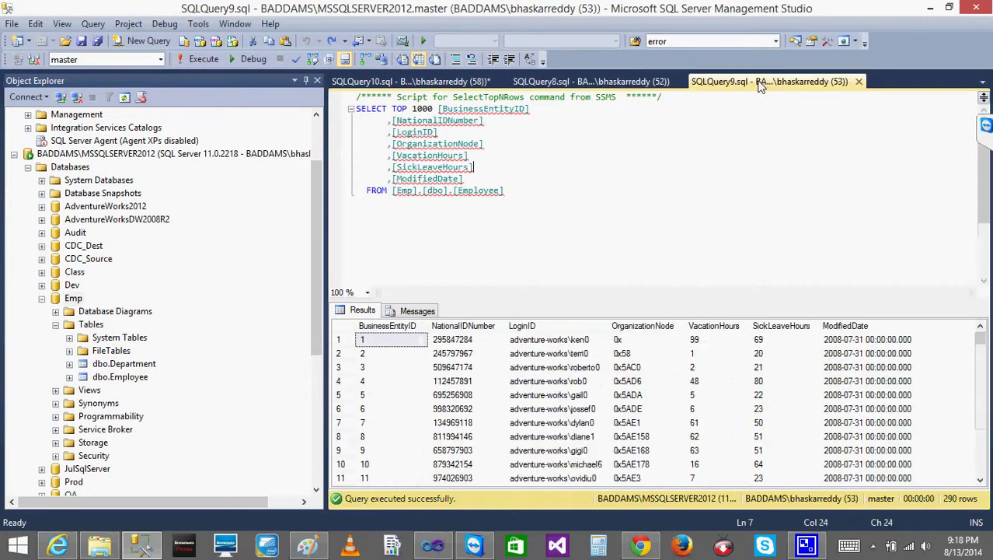
left_click(207, 61)
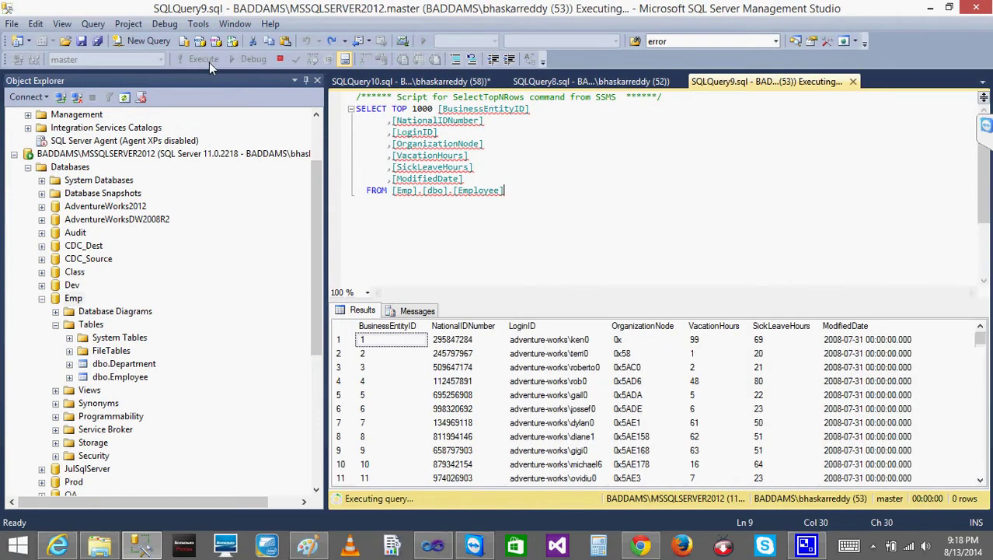
Return to Visual Studio, stop debugging LoadEmp, and close the Error List.
left_click(935, 13)
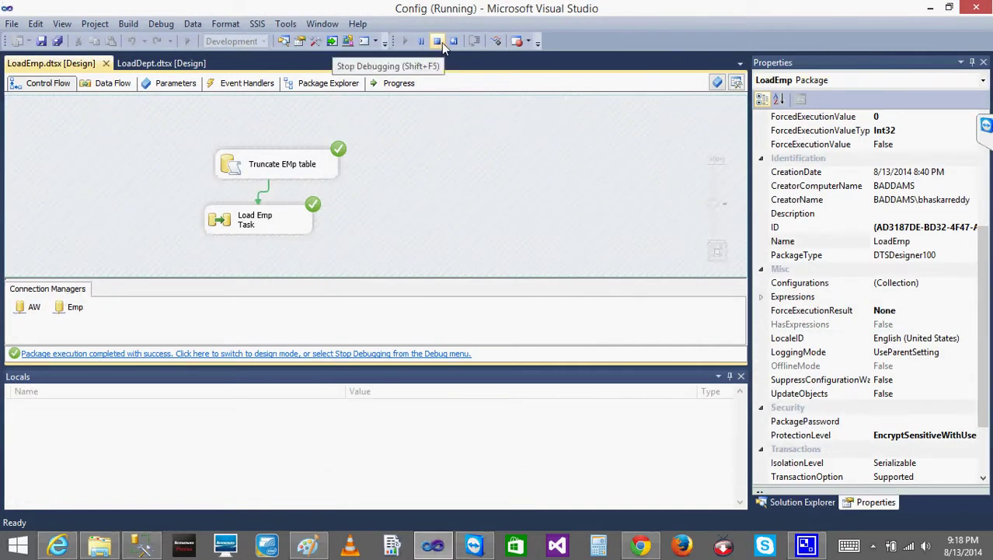
left_click(438, 42)
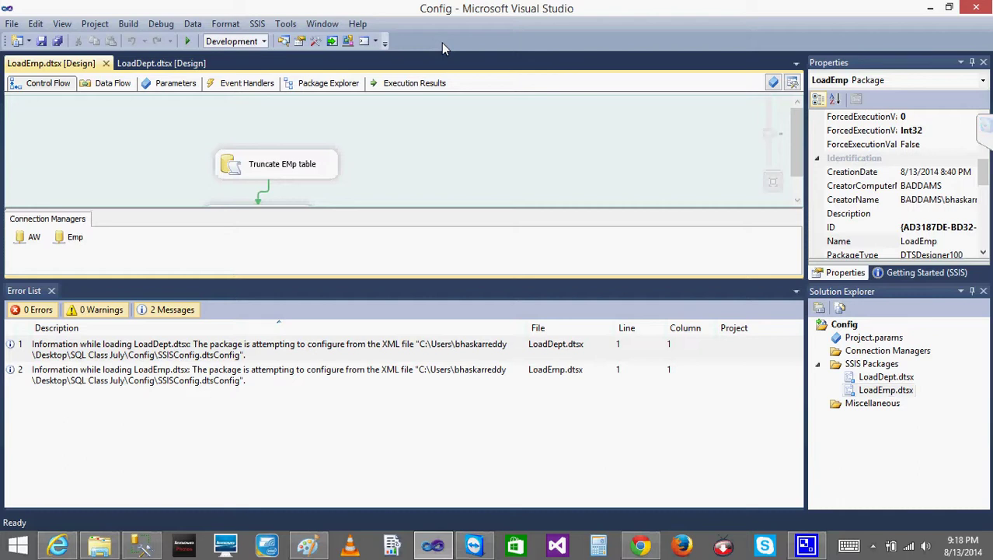
key("shift+Escape")
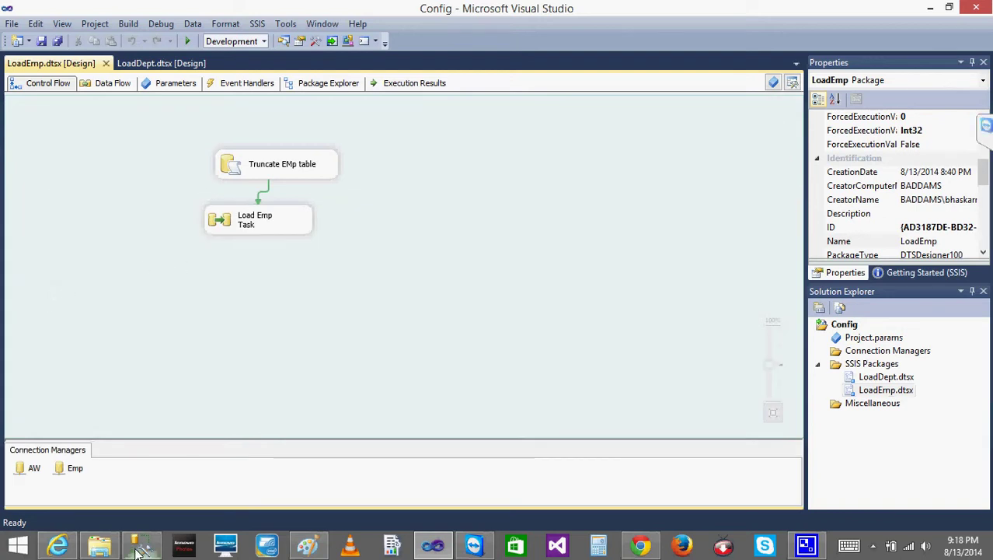
Inspect LoadEmp's AW connection properties and the EMP Src source settings in Load Emp Task, cancelling the editor without changes.
mouse_move(143, 546)
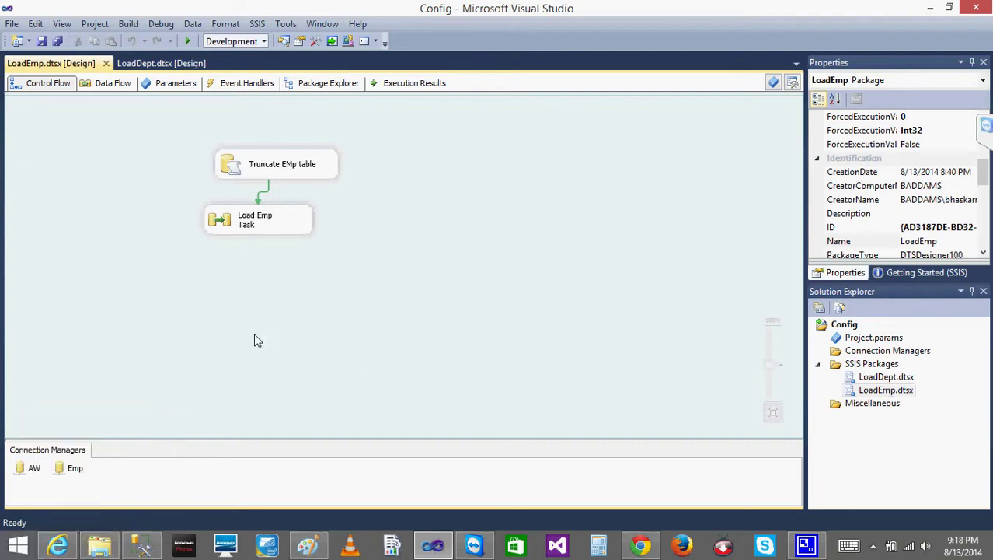
left_click(29, 470)
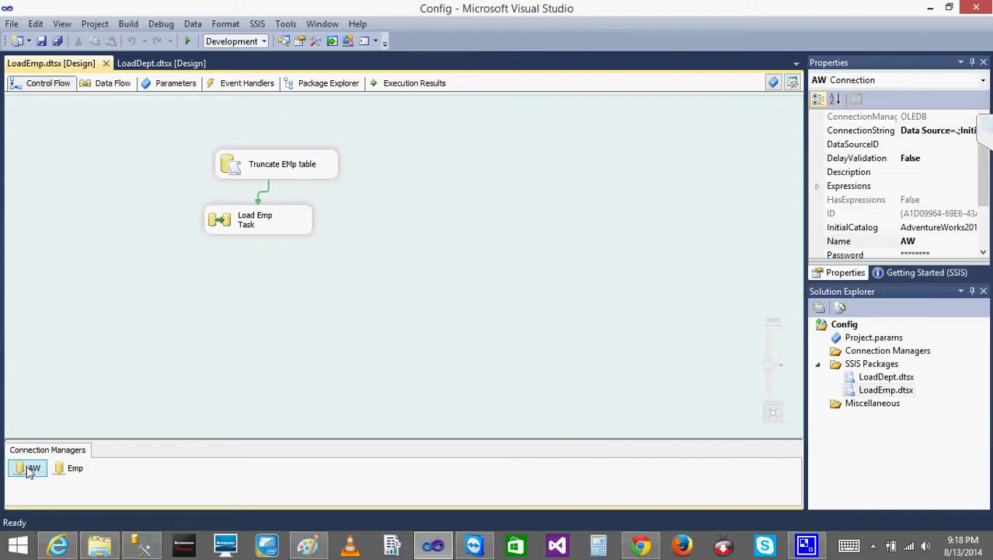
double_click(250, 223)
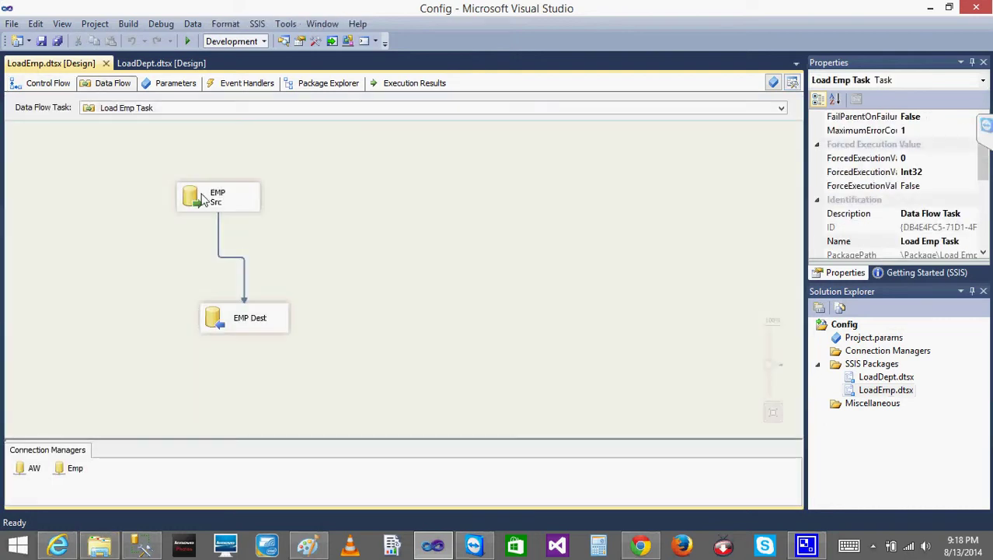
double_click(199, 197)
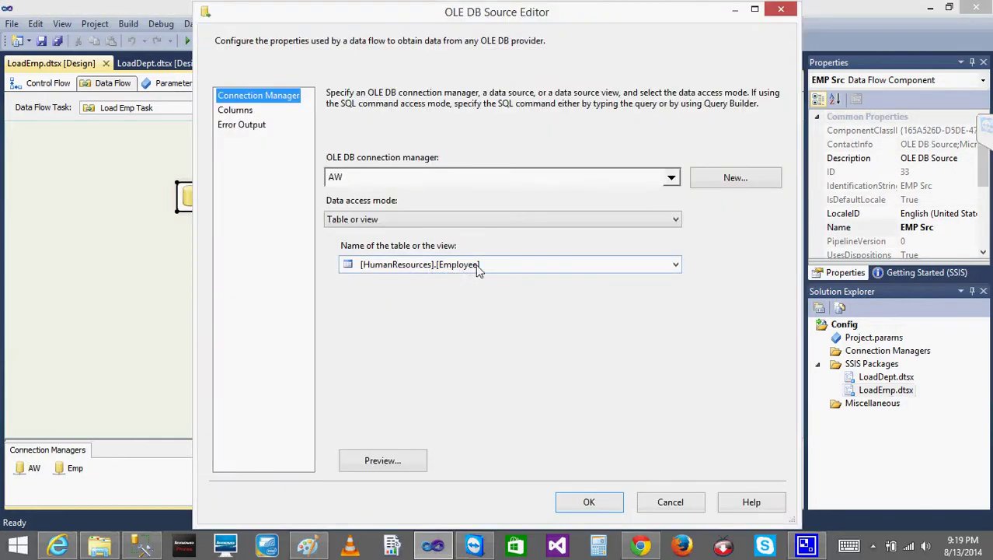
left_click(670, 502)
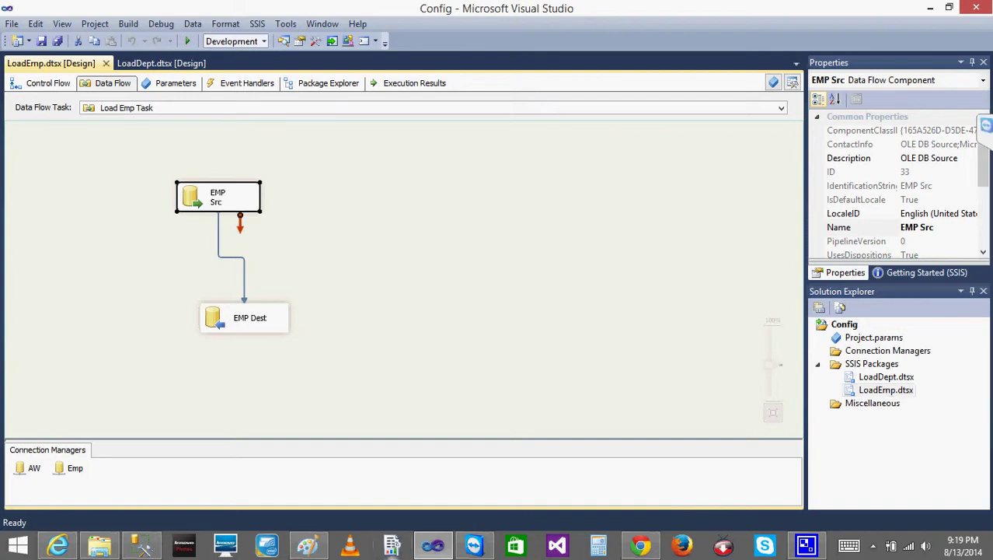
Look at SSISConfig.dtsConfig in the Config folder and at the Emp connection's properties in LoadEmp.
left_click(99, 544)
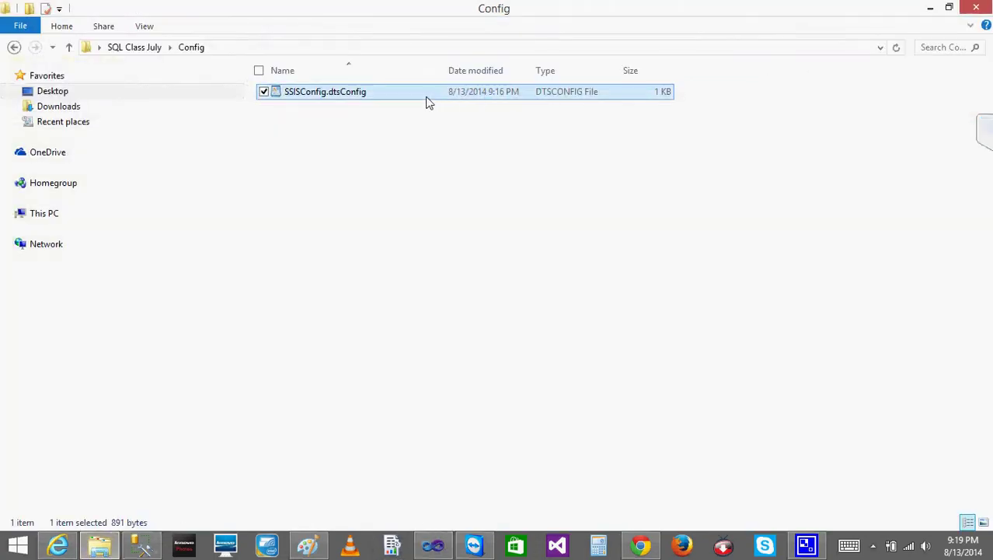
left_click(932, 8)
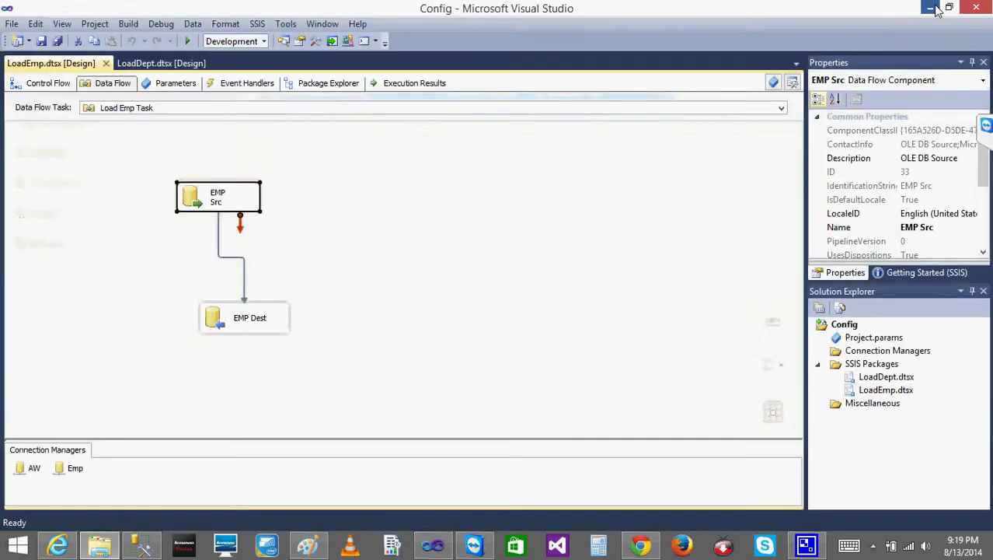
left_click(490, 213)
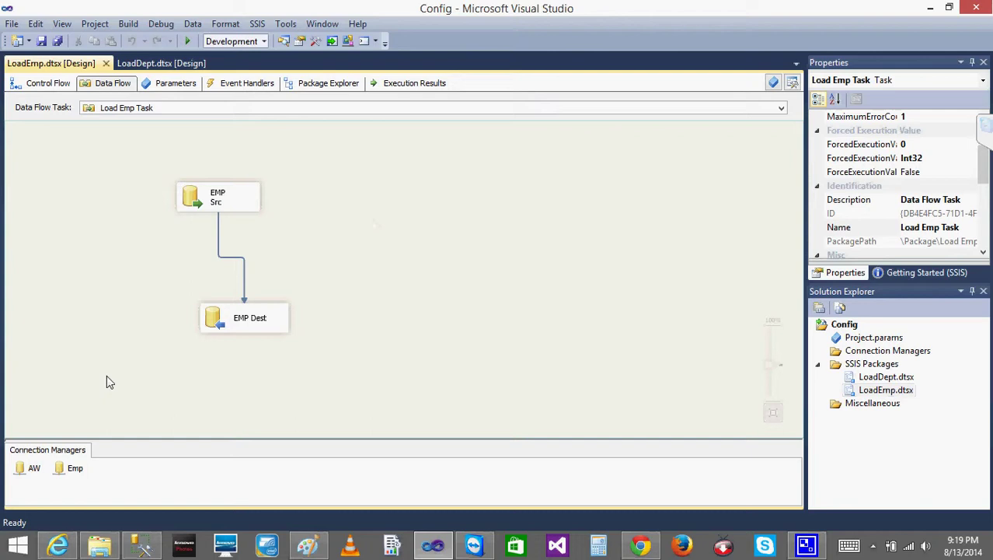
left_click(75, 469)
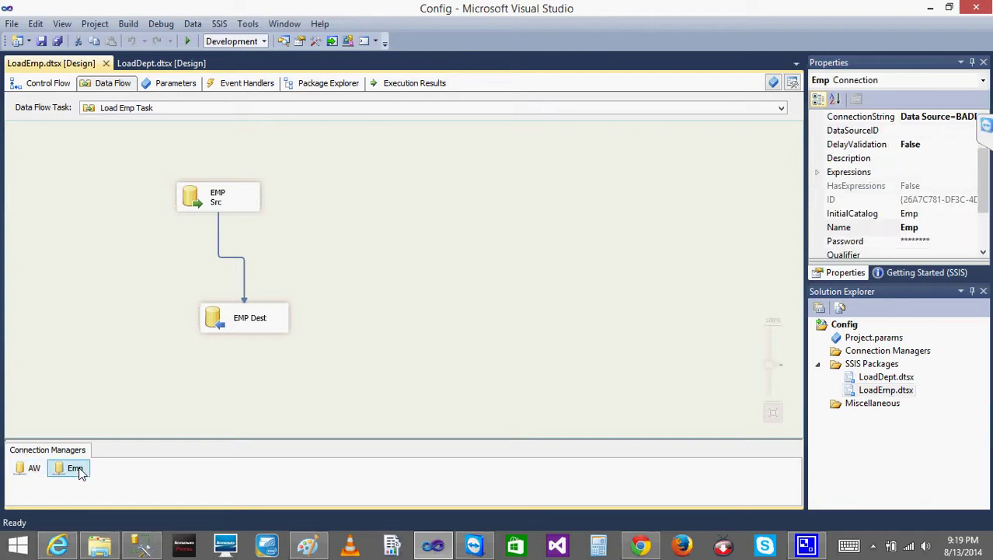
left_click(207, 358)
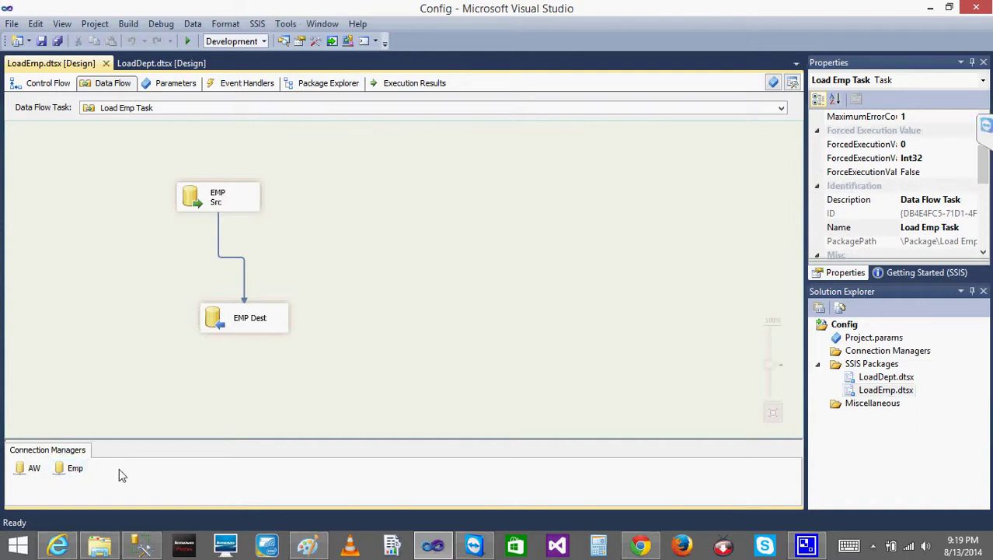
left_click(99, 548)
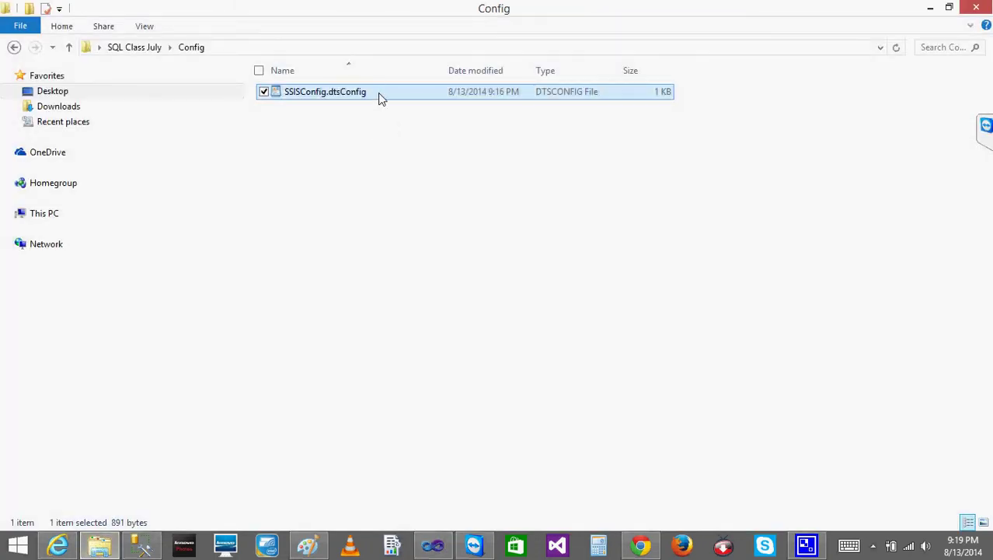
left_click(932, 7)
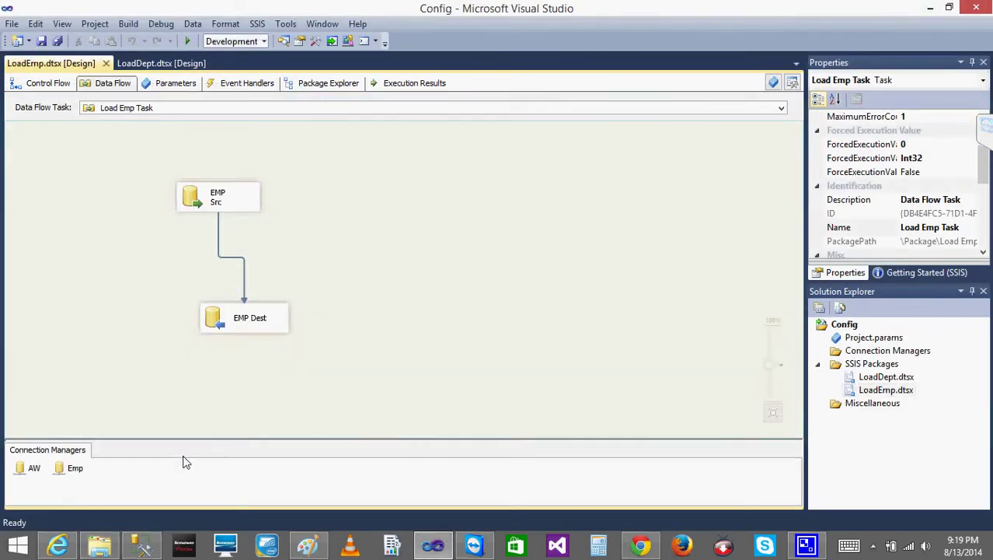
left_click(141, 549)
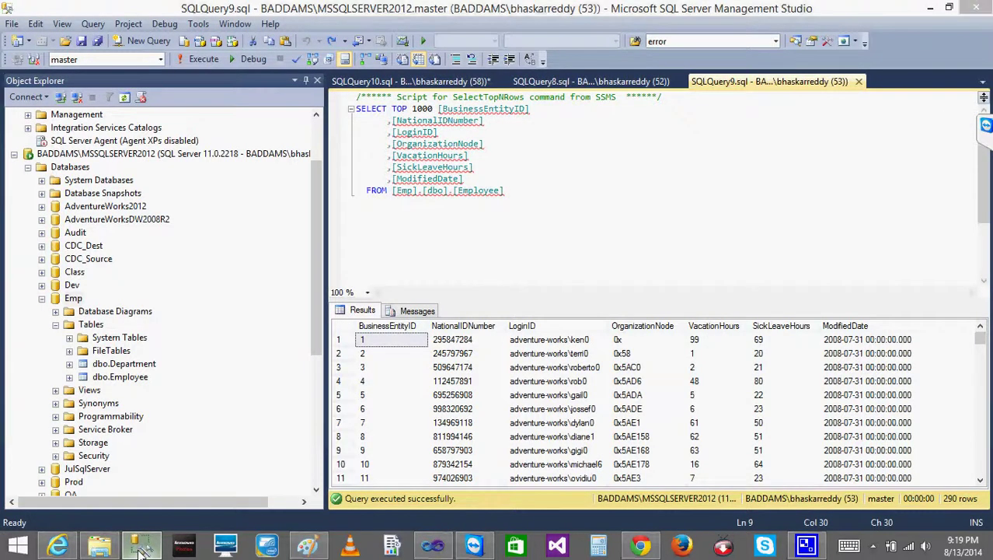
left_click(140, 550)
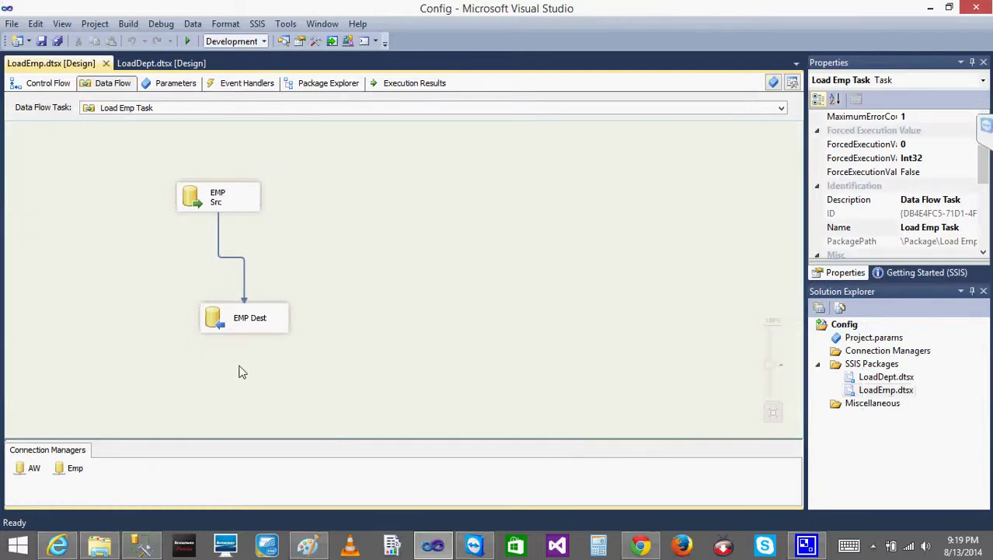
left_click(99, 549)
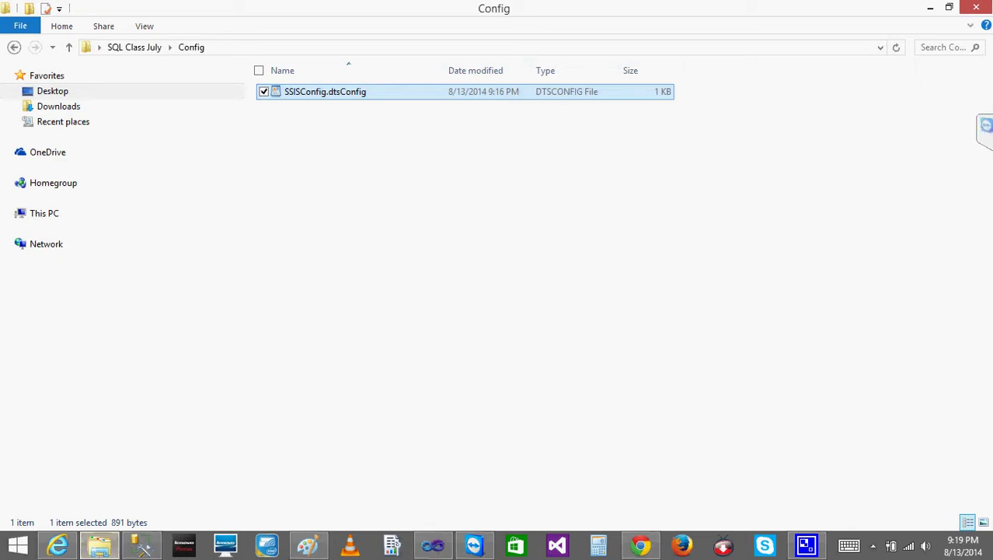
left_click(929, 8)
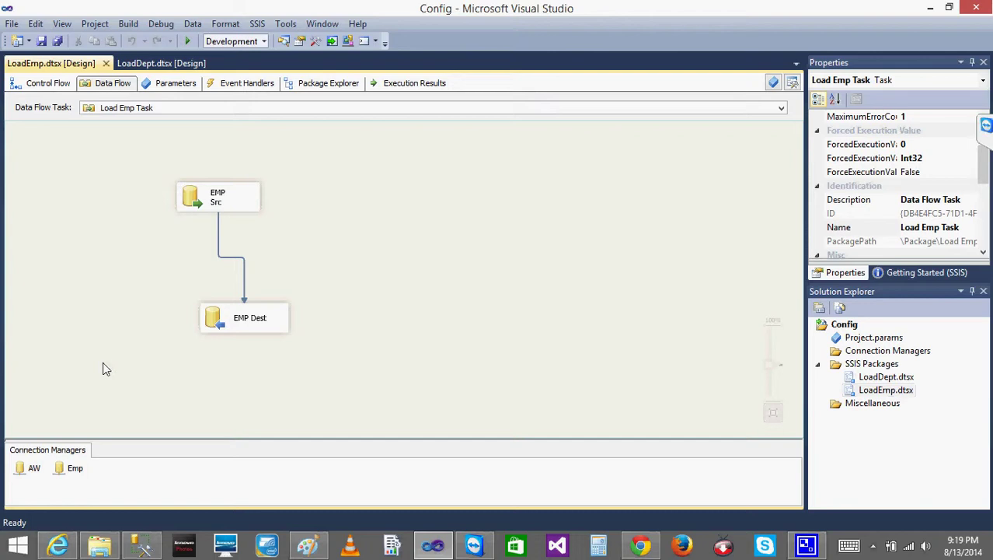
Review the AW and Emp connection strings in SSISConfig.dtsConfig from the Config folder, and close the file.
left_click(98, 549)
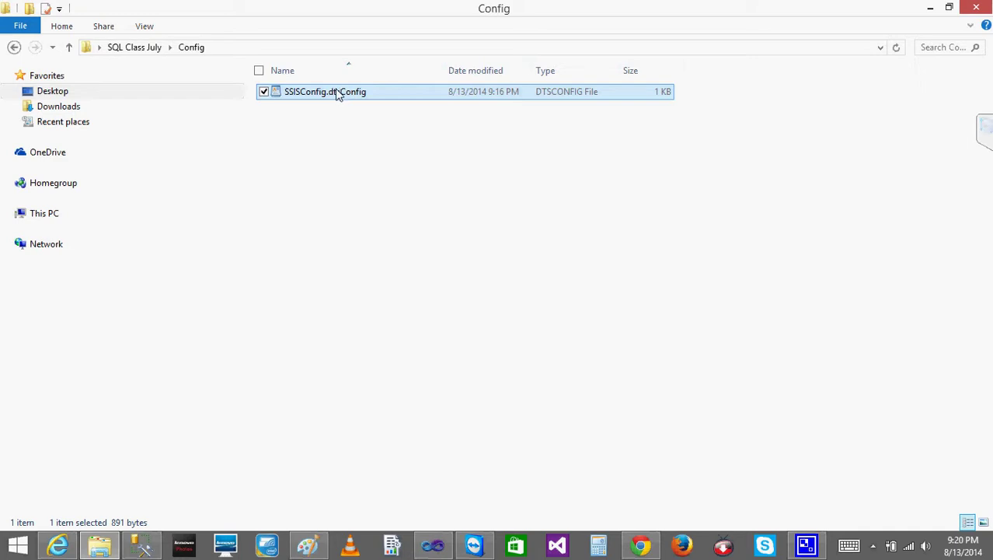
double_click(335, 93)
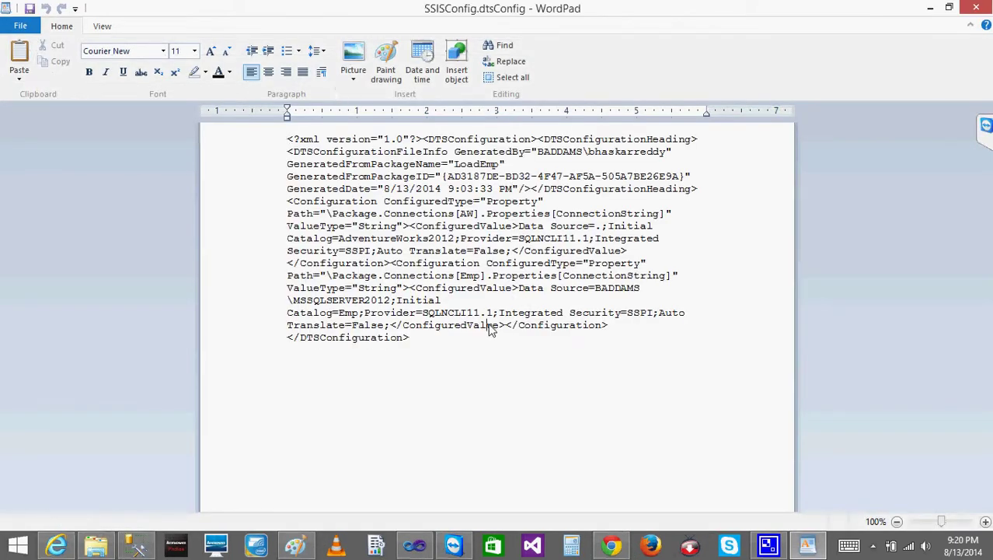
left_click(975, 8)
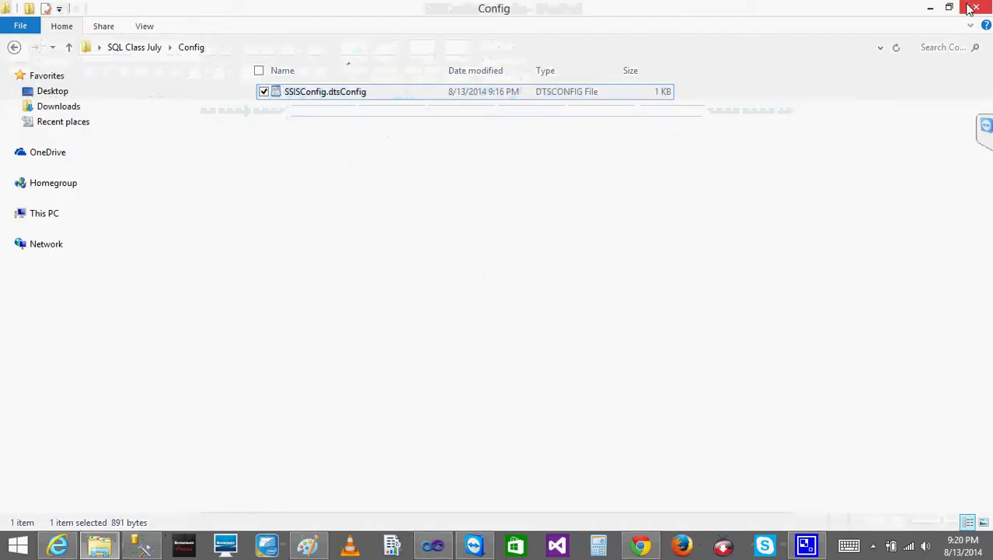
left_click(142, 546)
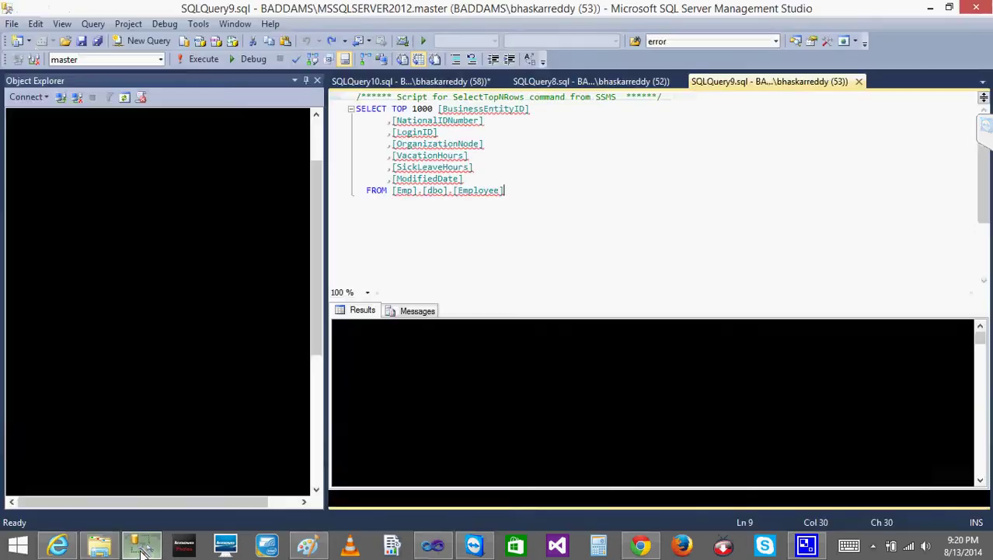
left_click(142, 546)
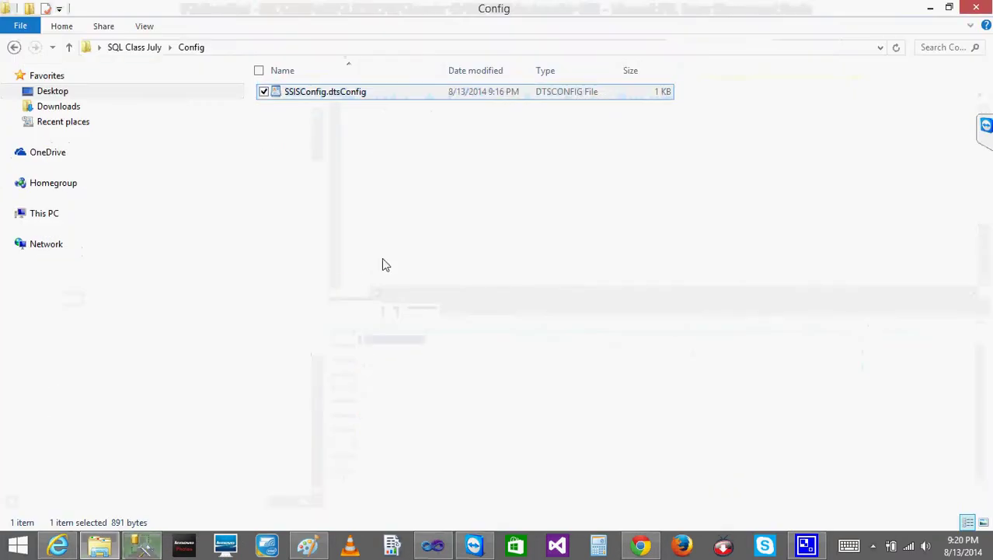
left_click(452, 154)
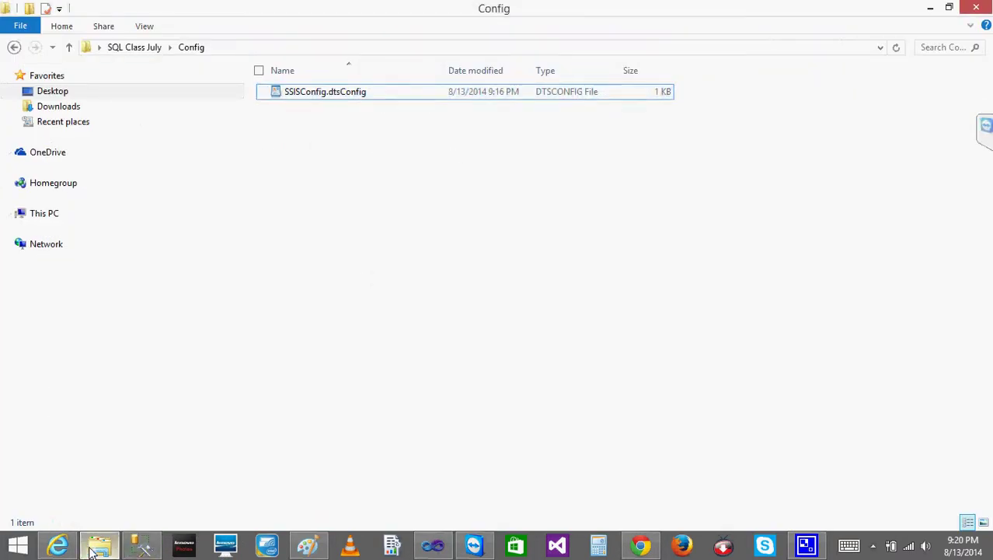
left_click(144, 548)
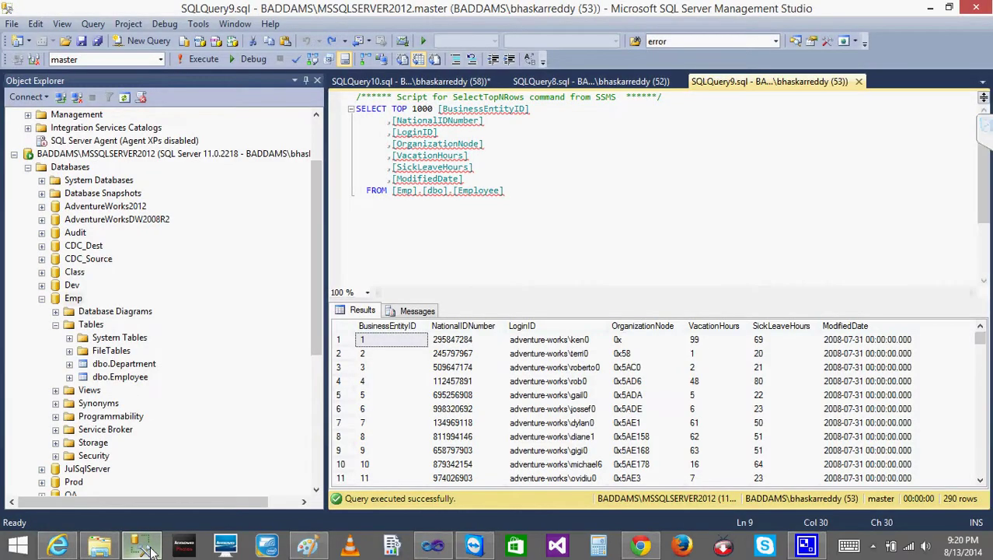
left_click(152, 549)
Return to Visual Studio and review the XMLConfig entry in LoadEmp's package configurations, closing the organizer without removing it.
left_click(433, 545)
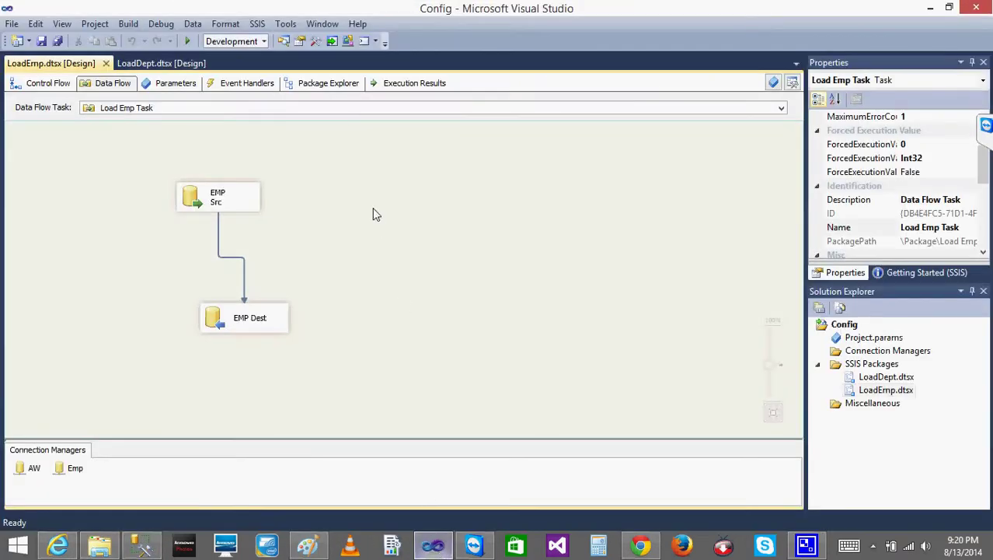
left_click(66, 87)
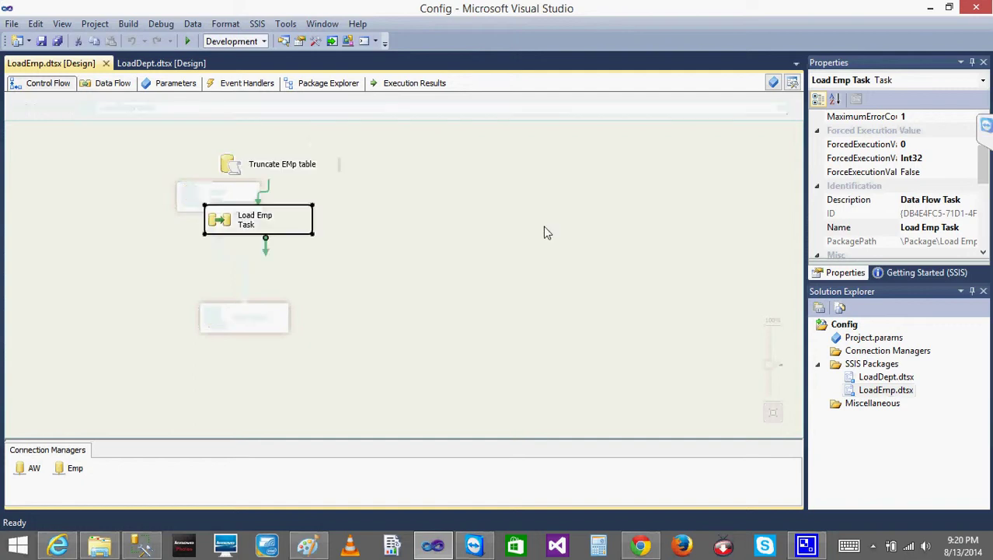
left_click(543, 226)
right_click(544, 227)
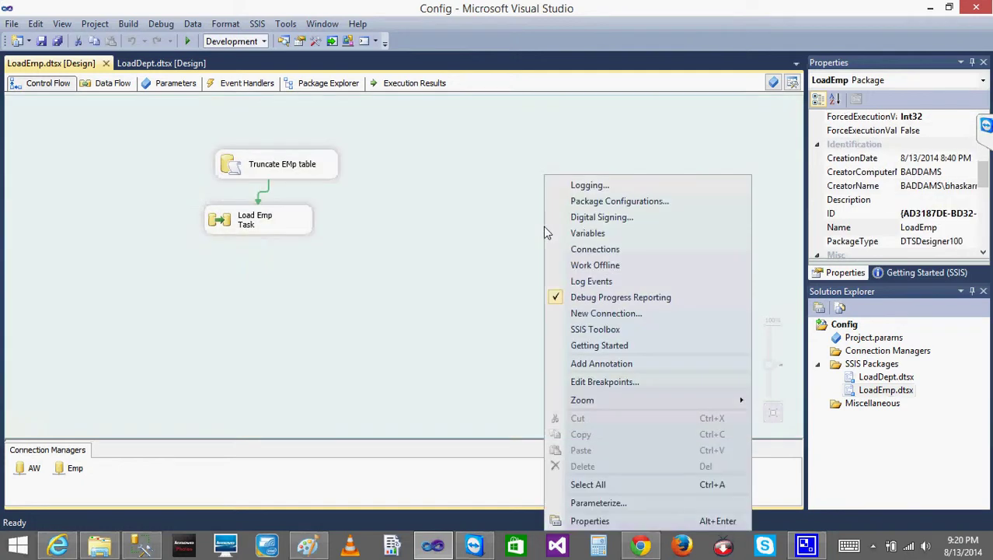
left_click(612, 202)
left_click(394, 215)
left_click(394, 215)
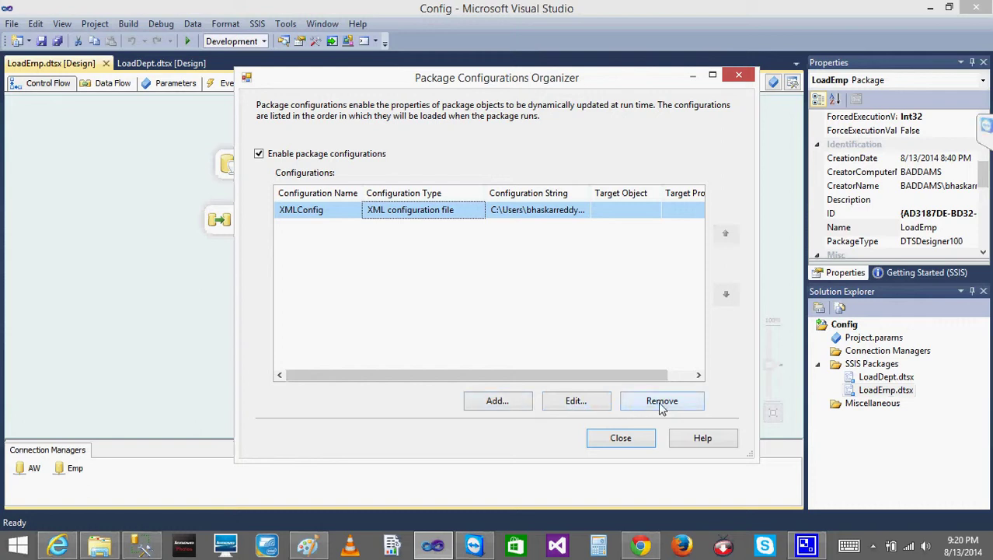
left_click(626, 435)
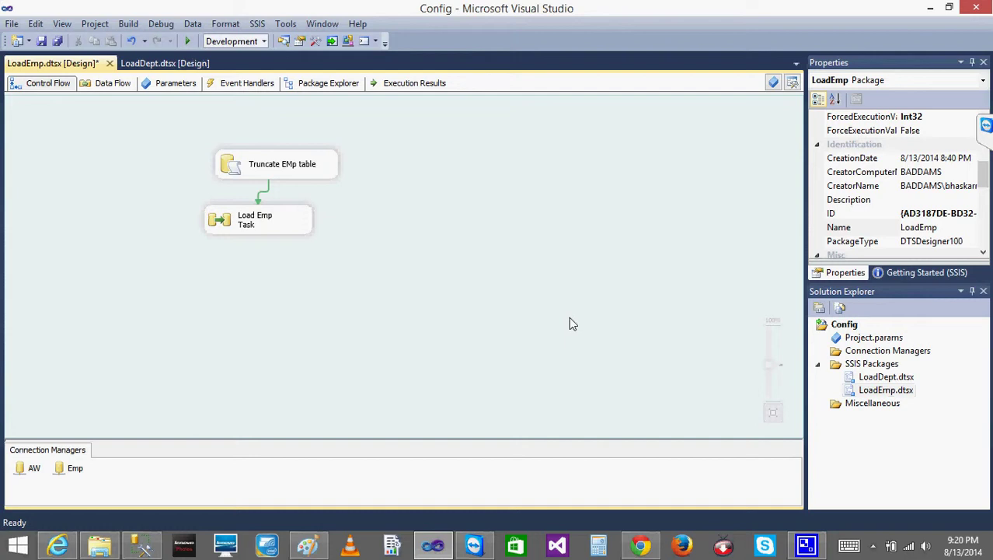
left_click(987, 131)
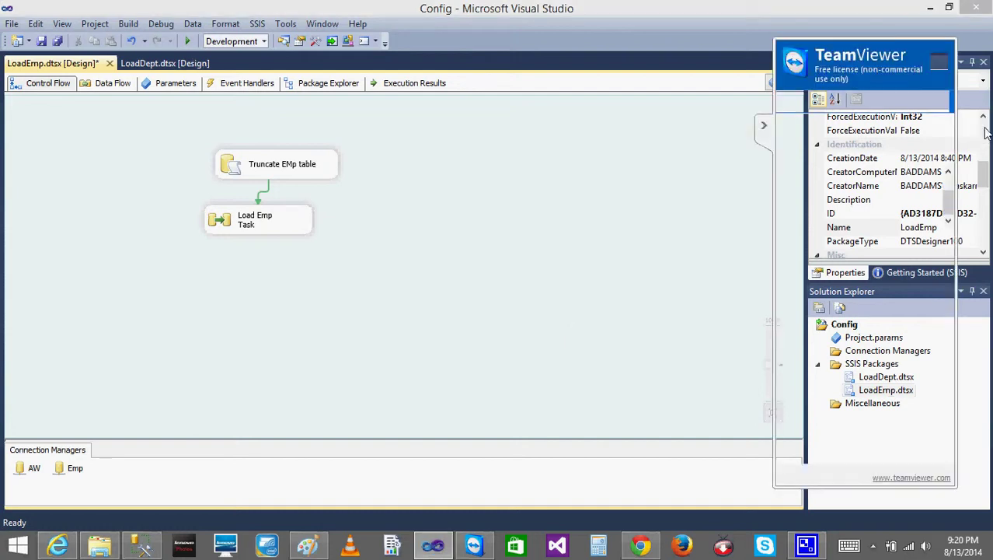
left_click(764, 129)
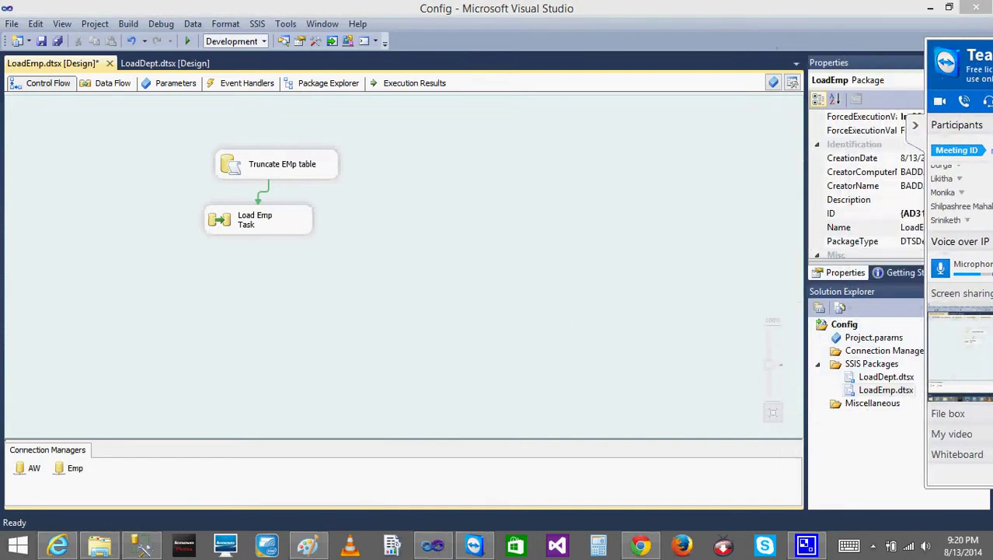
left_click(987, 131)
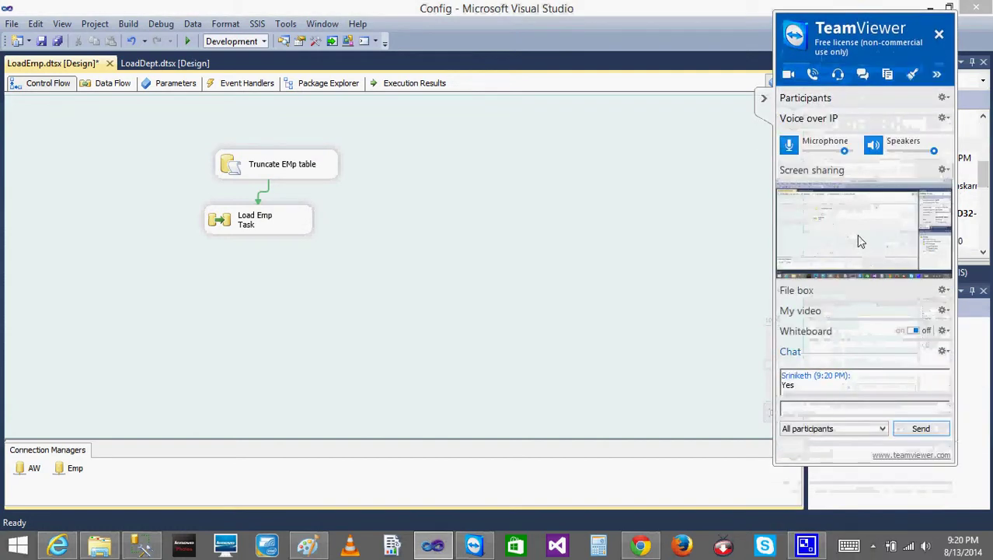
left_click(812, 102)
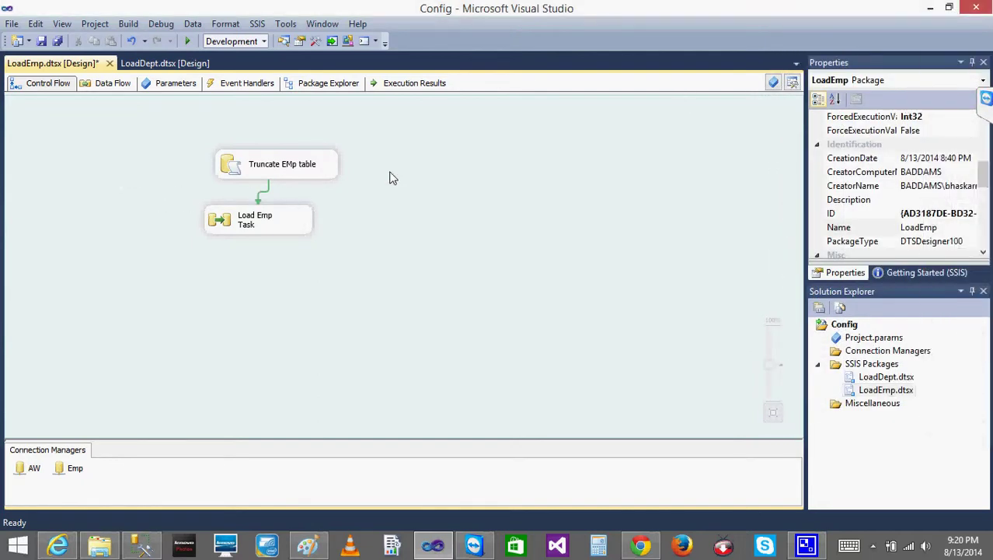
Remove the XMLConfig entry from LoadEmp's package configurations and close the organizer.
right_click(391, 179)
left_click(426, 201)
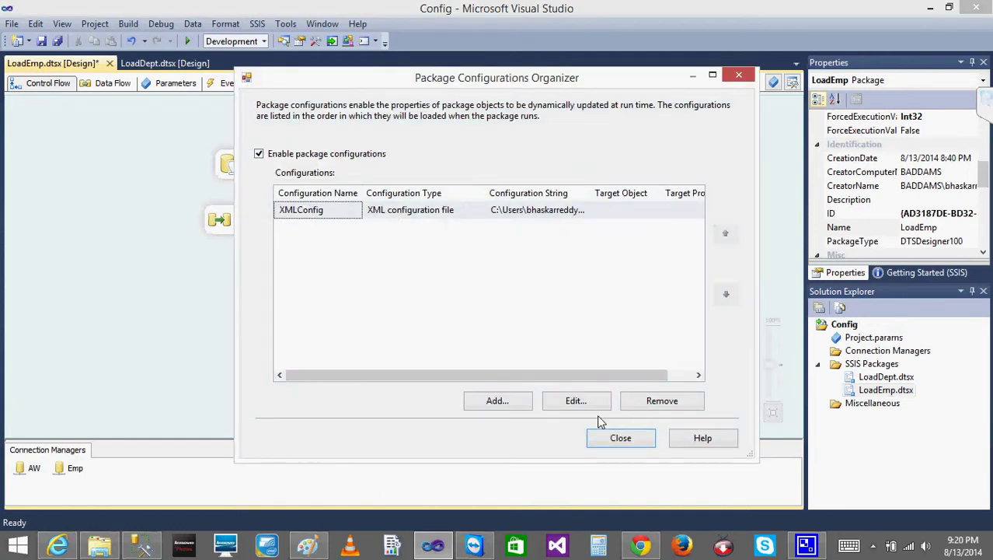
left_click(663, 401)
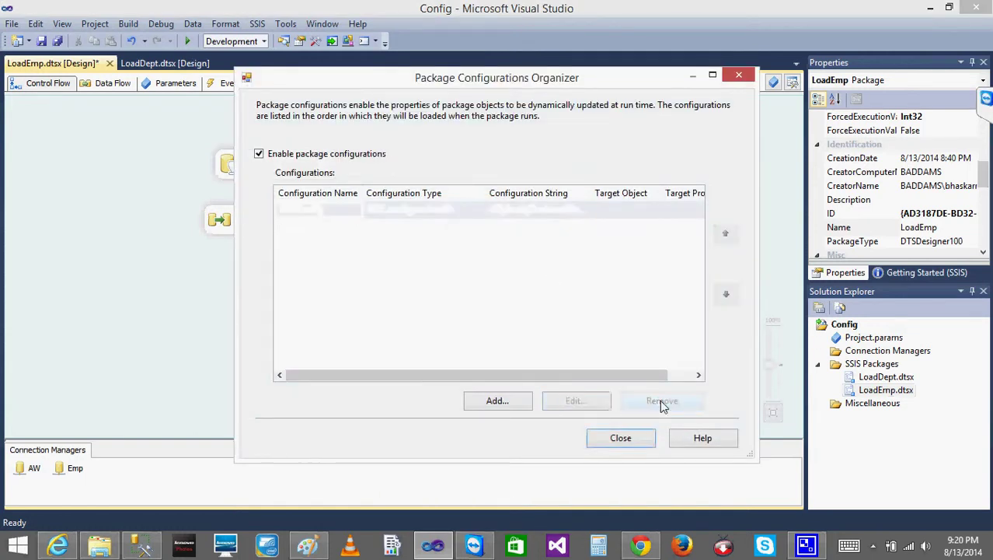
left_click(614, 440)
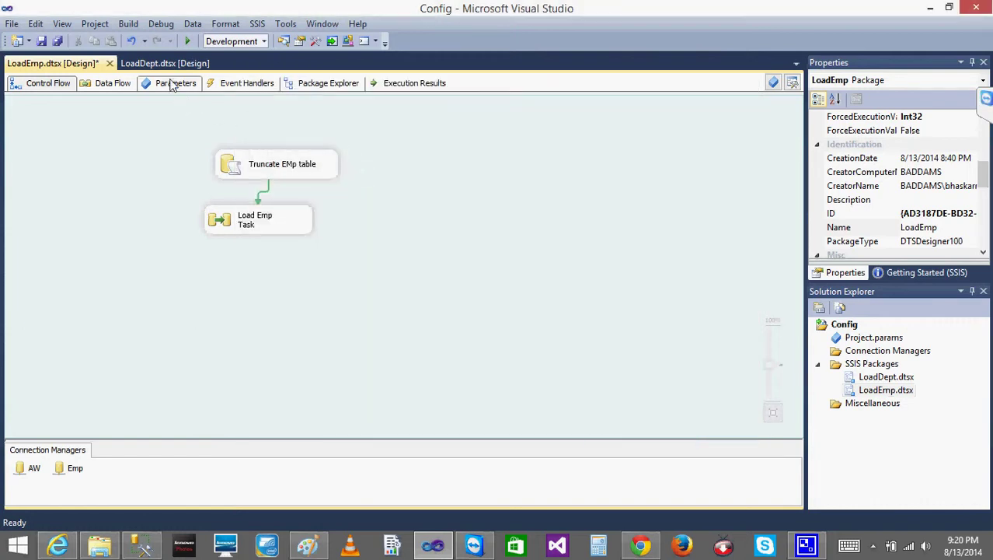
Remove the XMLConfig entry from LoadDept's package configurations and disable package configurations for that package.
left_click(171, 66)
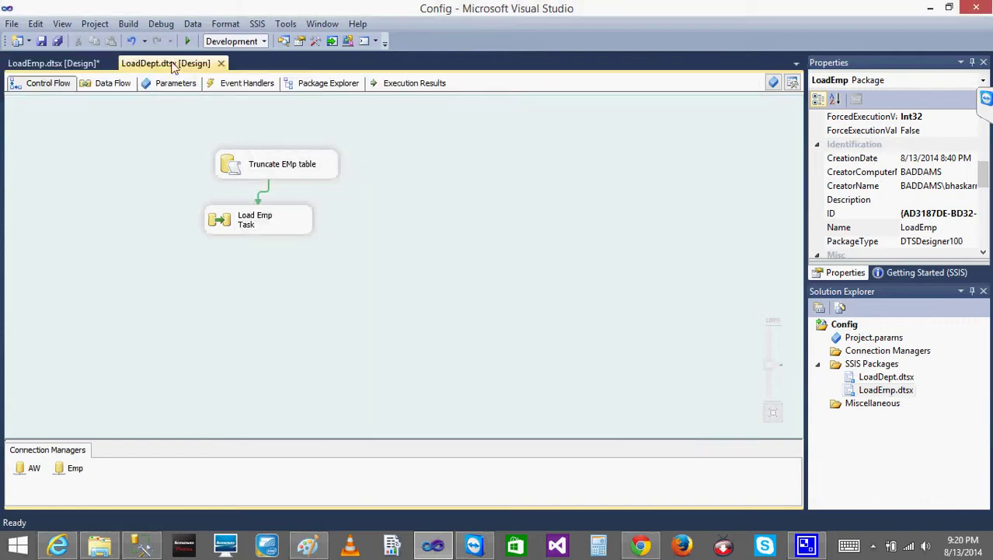
right_click(405, 162)
left_click(467, 189)
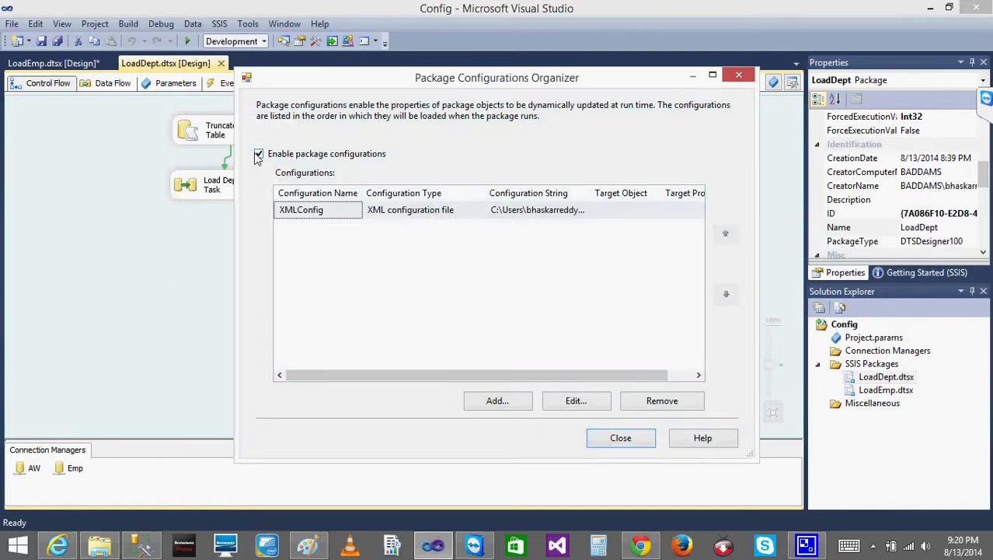
left_click(650, 409)
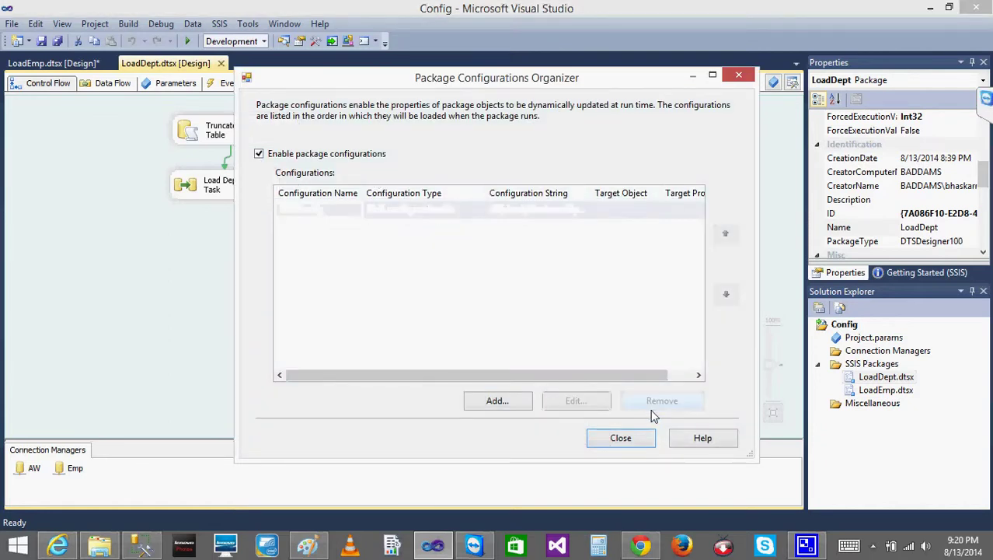
left_click(259, 154)
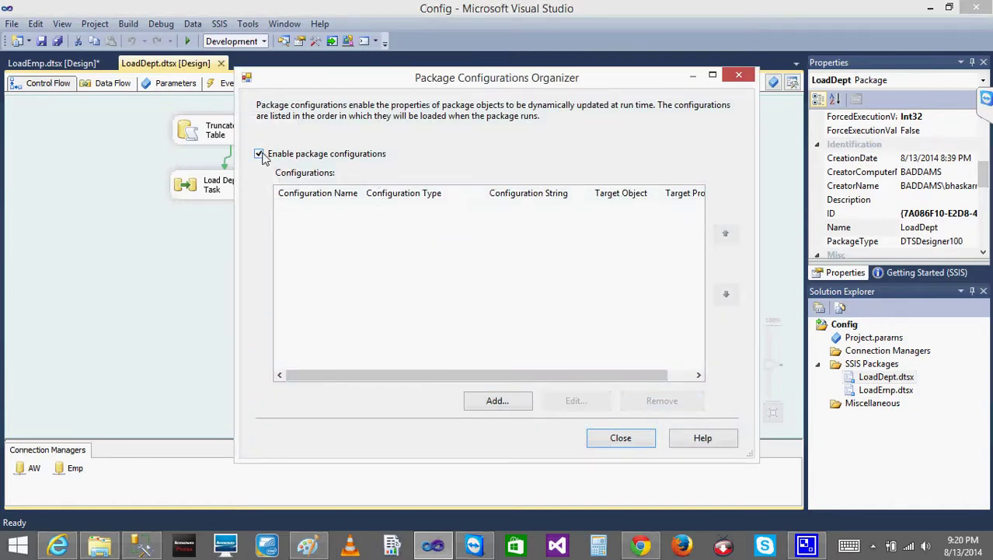
left_click(621, 438)
Check the control flow commands available in LoadDept and LoadEmp, and look through LoadEmp's package properties.
right_click(507, 185)
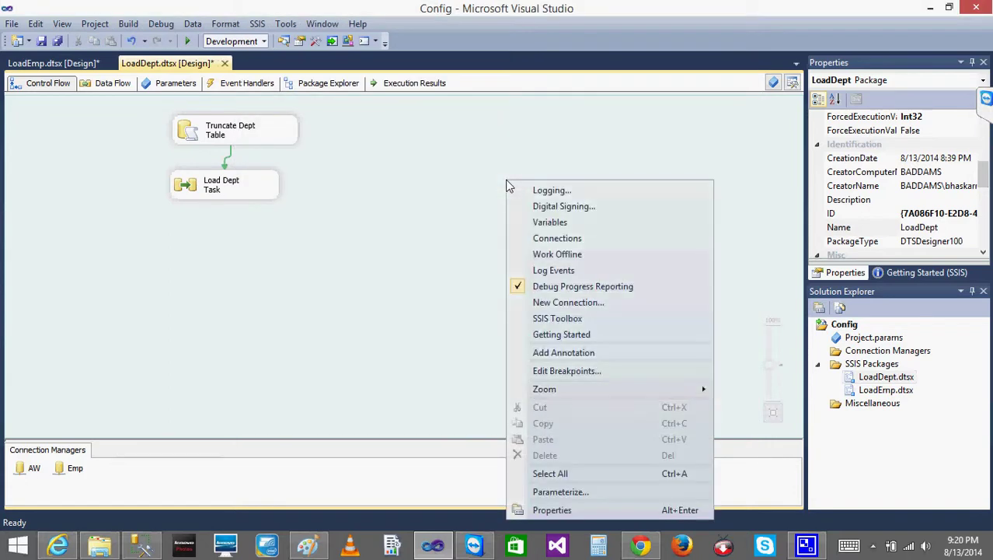
left_click(416, 185)
key("ctrl+Tab")
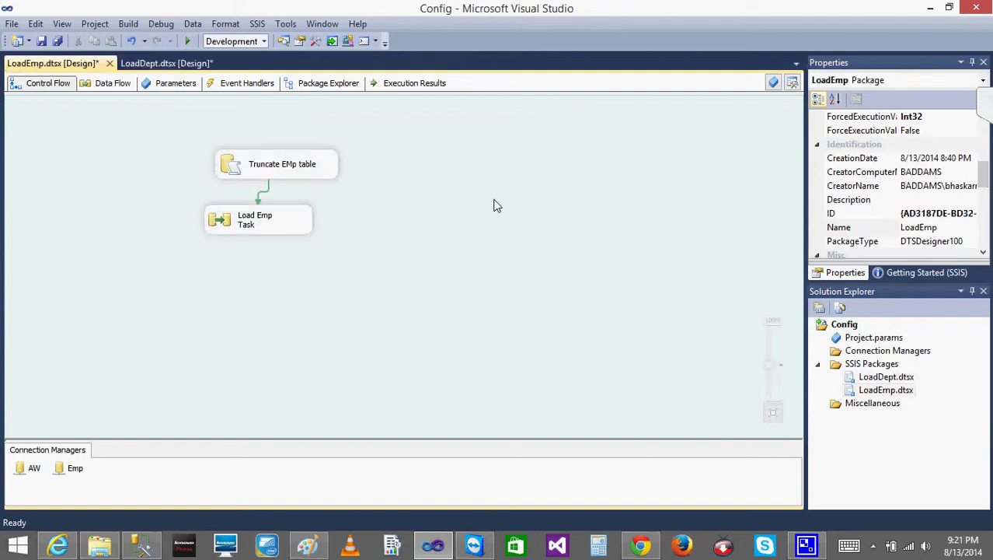
right_click(496, 212)
left_click(458, 216)
left_click(165, 65)
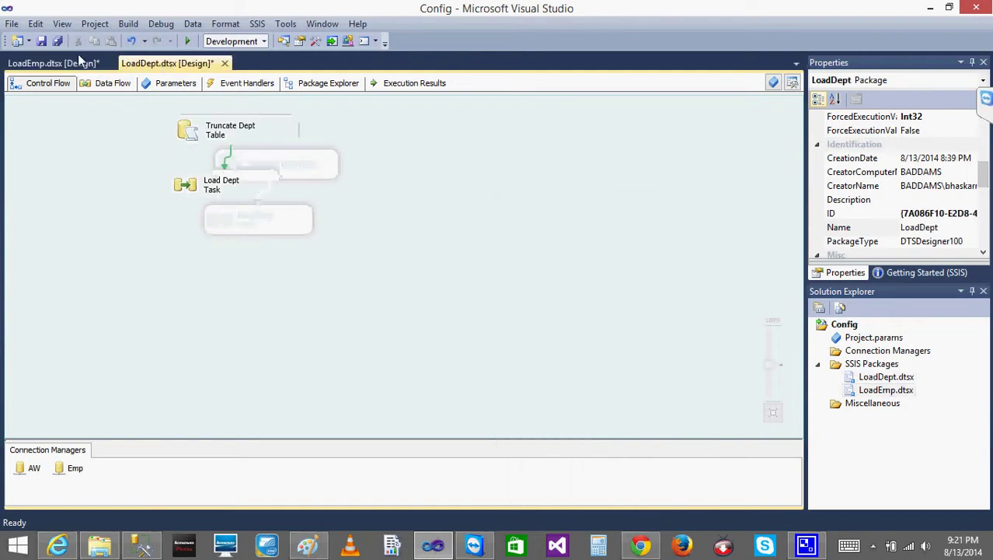
left_click(69, 65)
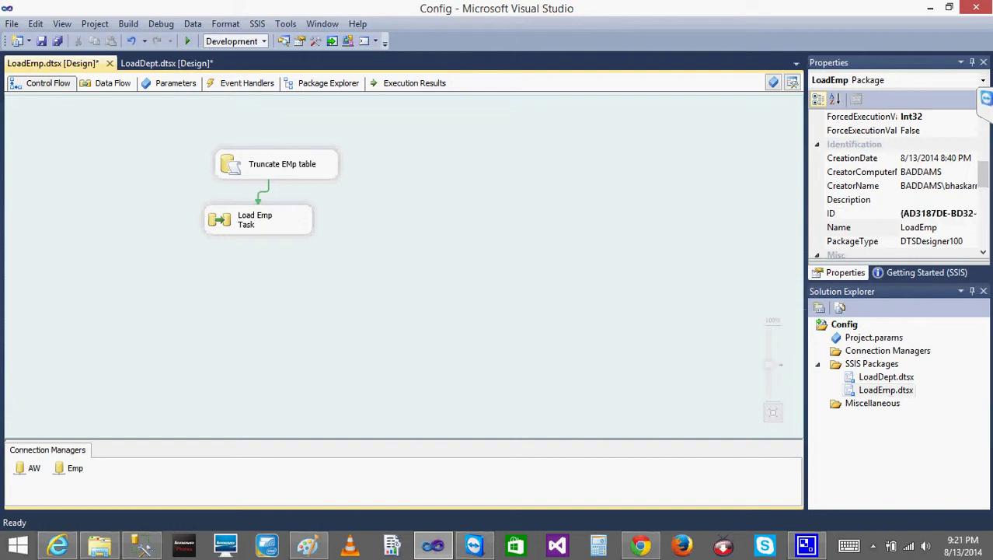
left_click_drag(987, 180, 984, 137)
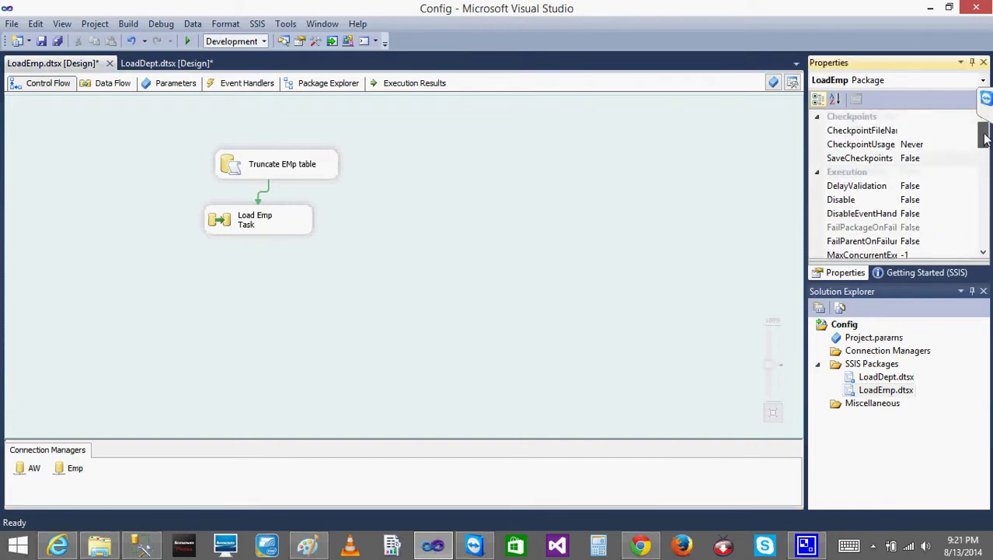
scroll(986, 140, "down", 1)
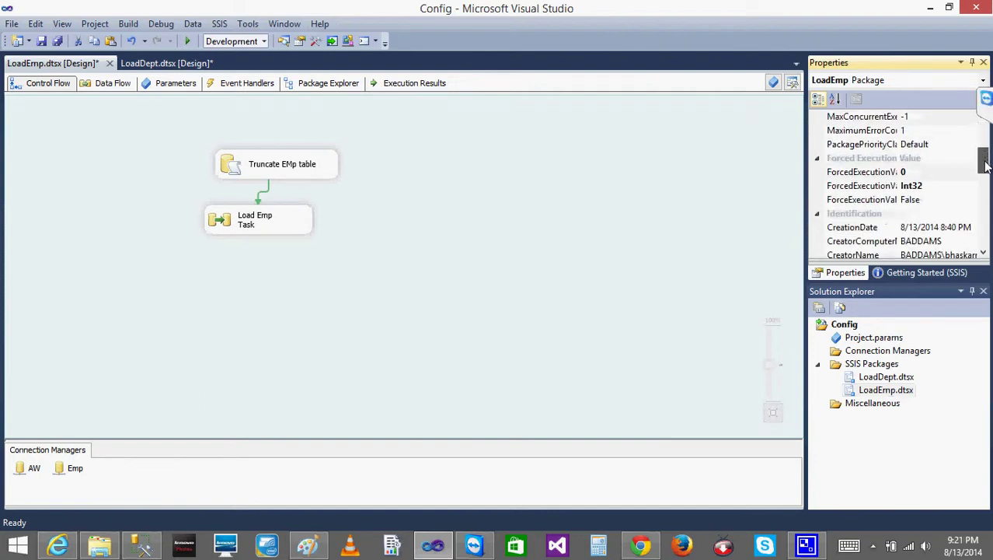
Switch to SQL Server Management Studio and bring the local default server instance into view in Object Explorer.
left_click(108, 549)
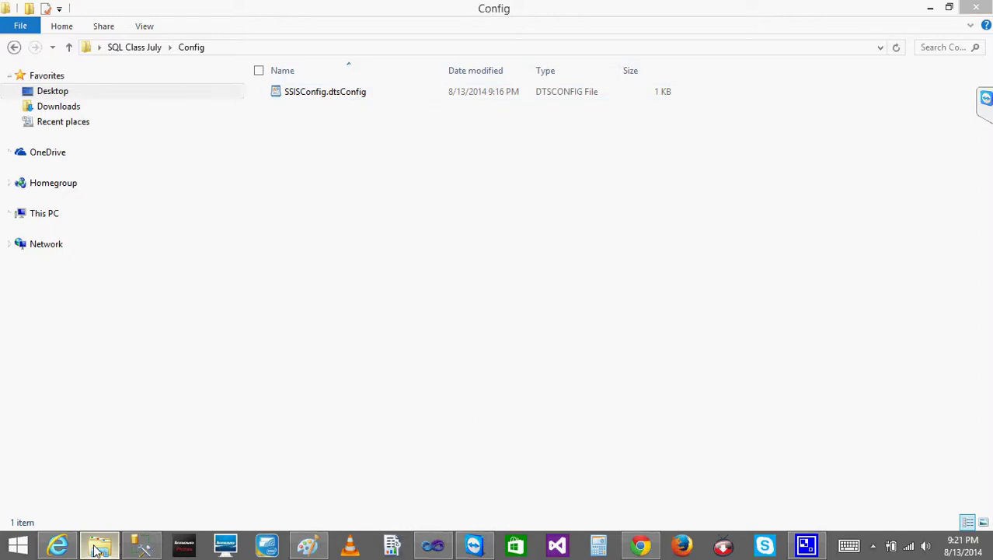
left_click(100, 549)
left_click(142, 546)
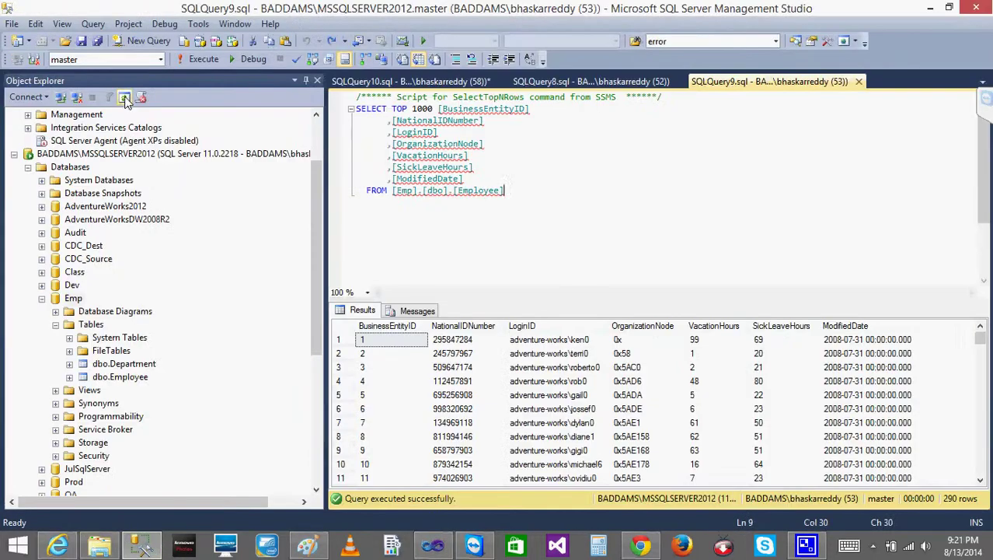
left_click(51, 155)
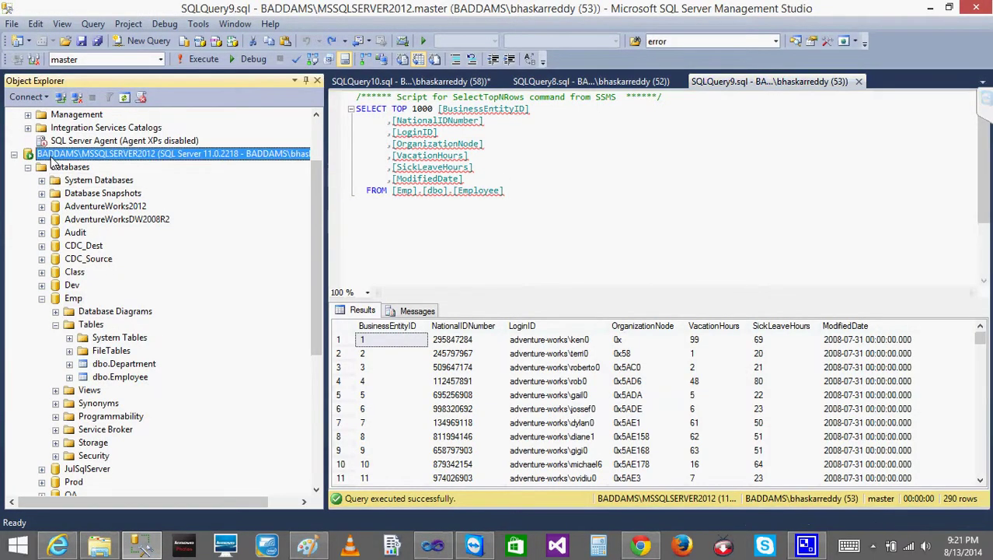
left_click(319, 132)
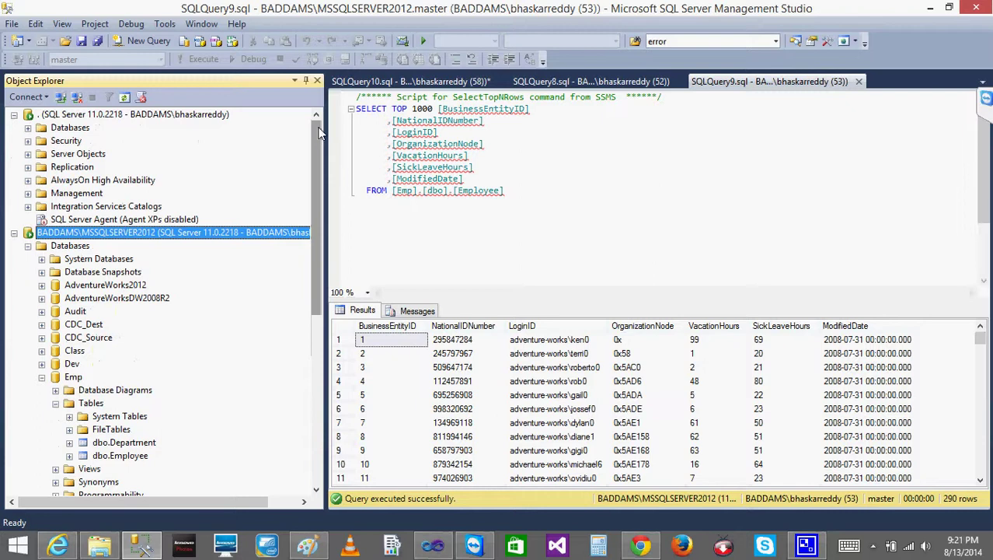
Try to create a database named SSISConfig on the local default server instance.
right_click(61, 115)
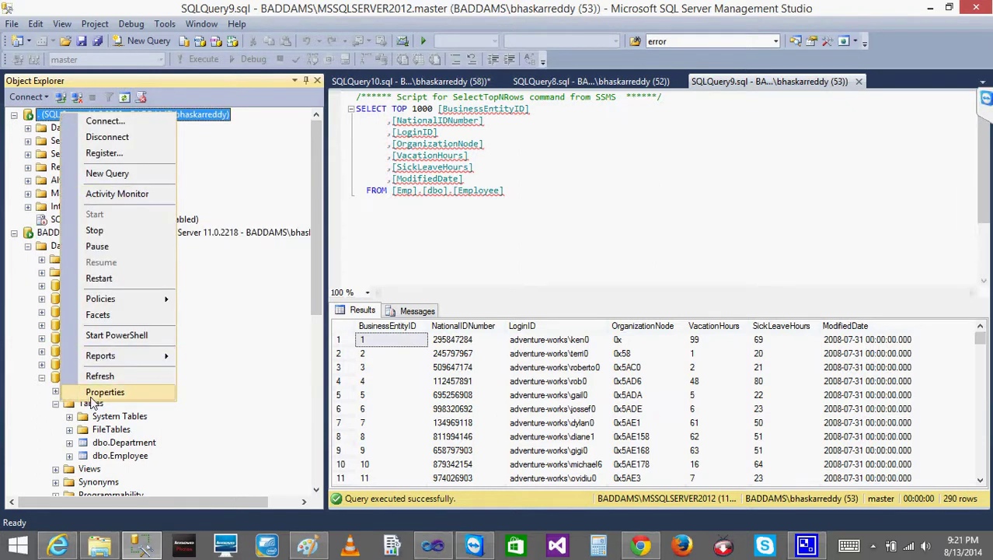
right_click(56, 129)
left_click(99, 143)
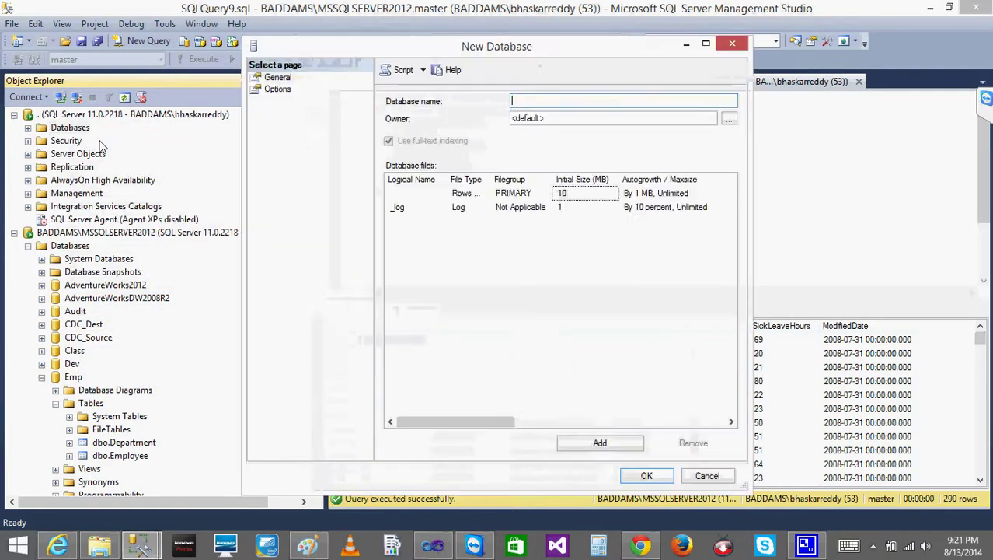
type("SSISConfig")
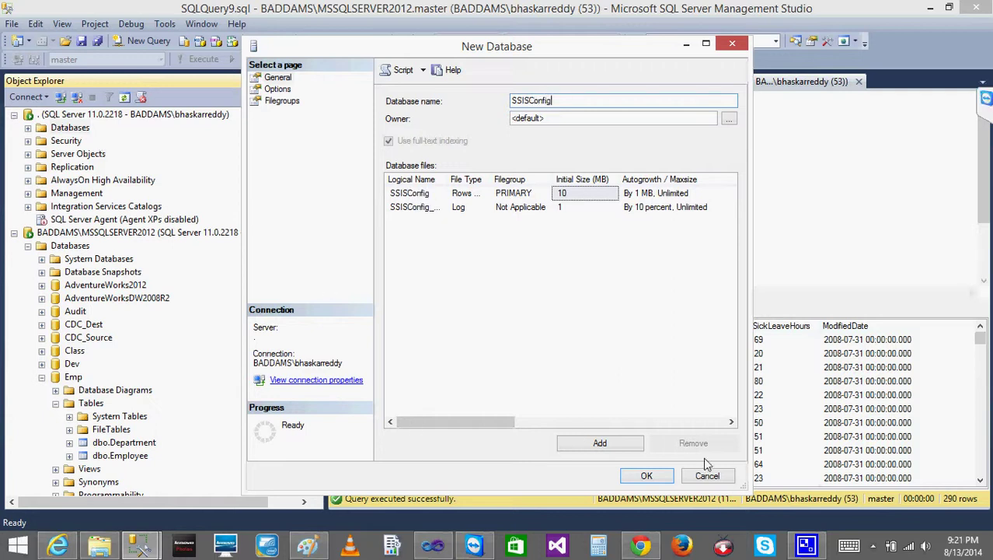
left_click(662, 478)
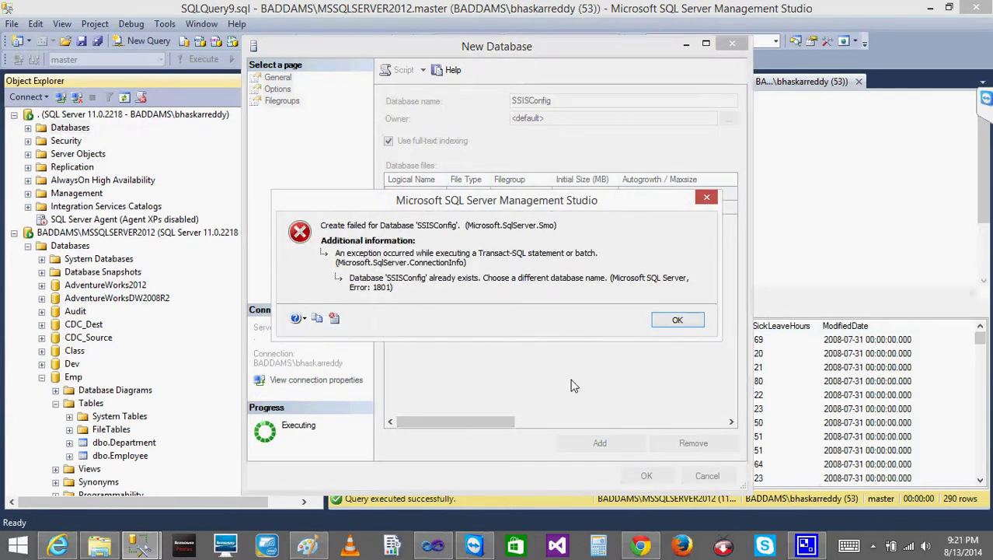
left_click(677, 321)
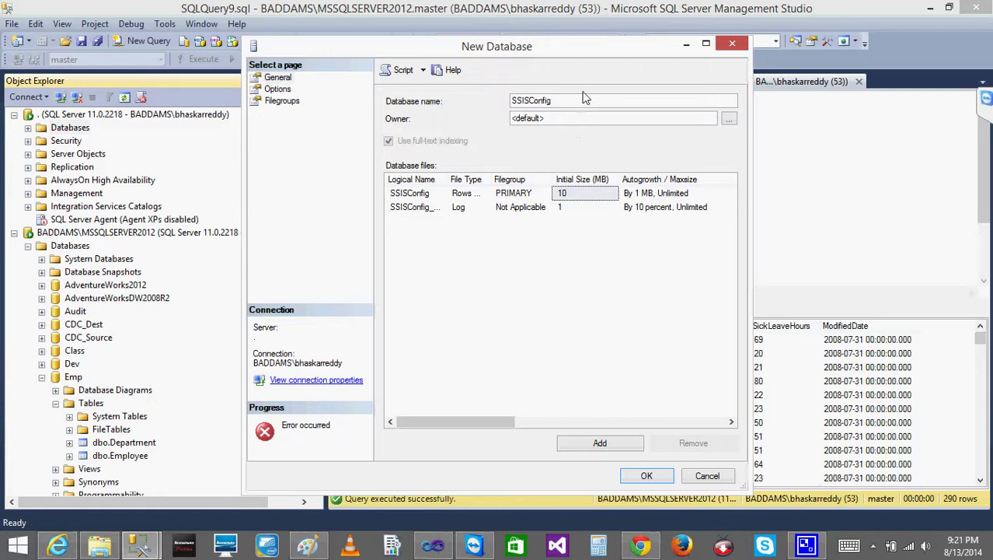
left_click(707, 476)
Disconnect the local default instance, create a database named SSISConfig on the MSSQLSERVER2012 instance, and collapse the Emp database.
left_click(81, 116)
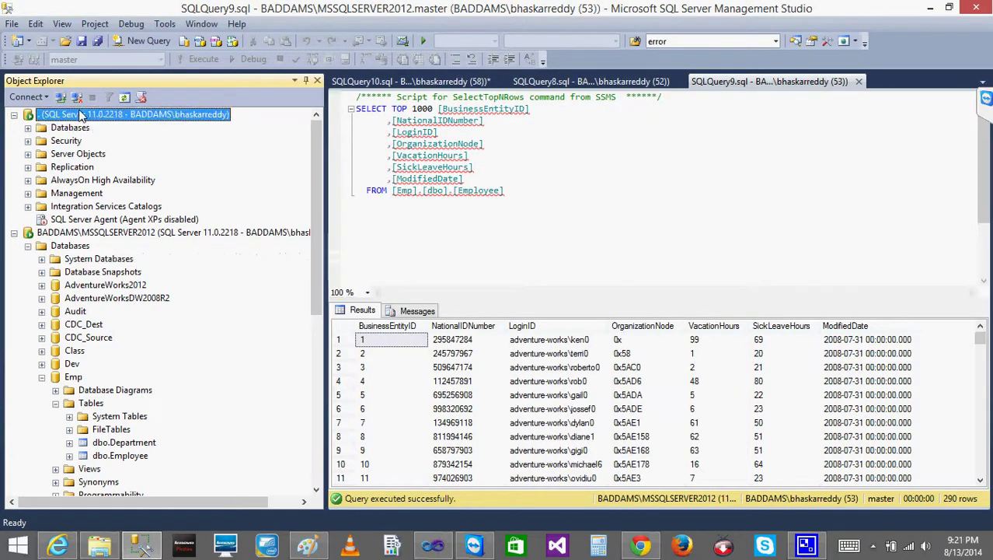
left_click(76, 97)
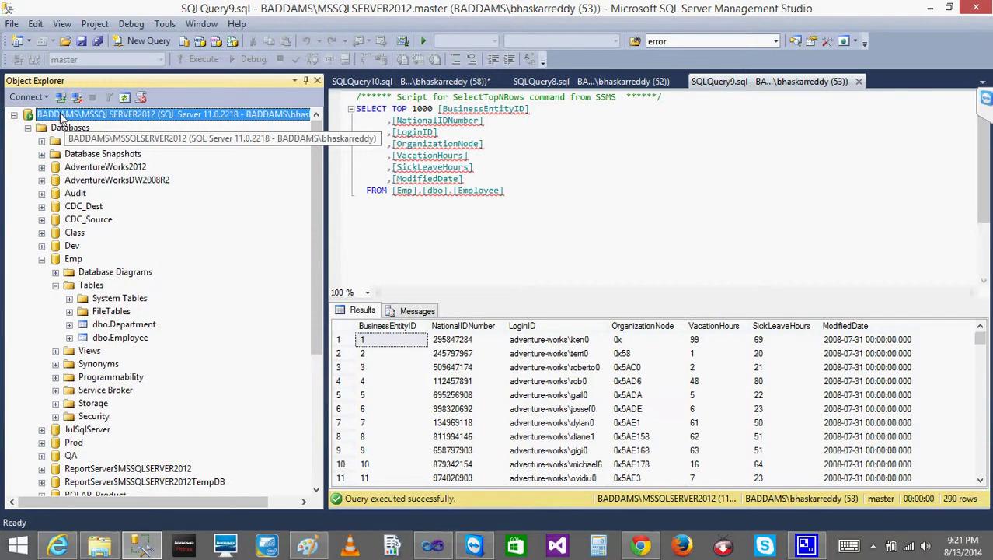
right_click(70, 128)
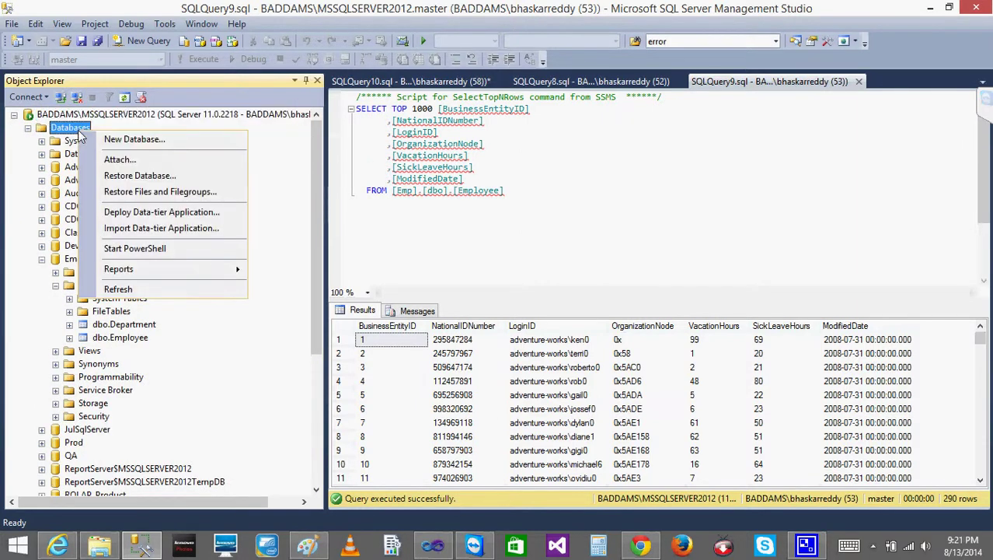
left_click(120, 137)
left_click(516, 100)
type("SSISConfig")
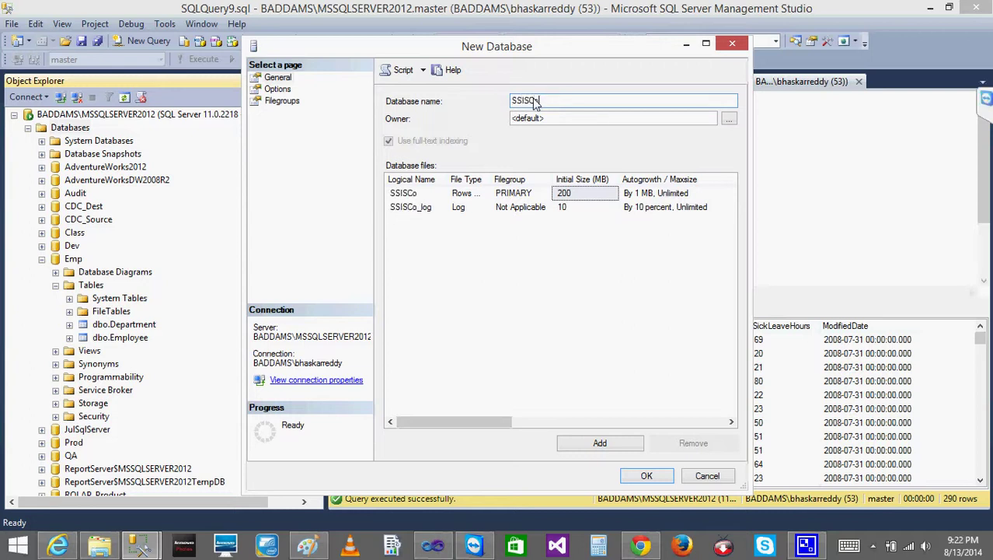
left_click(630, 477)
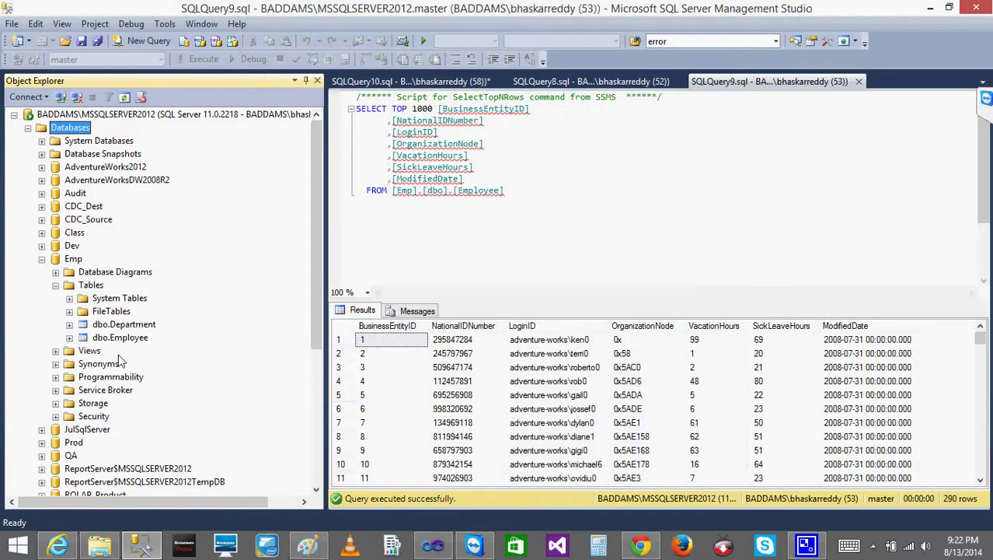
left_click(41, 260)
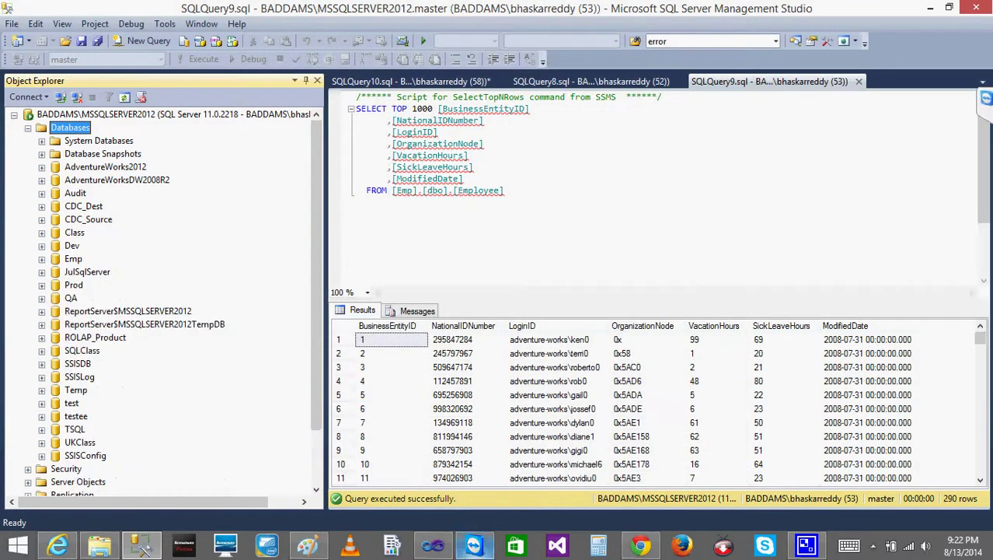
Switch back to Visual Studio with the LoadEmp package's control flow open.
left_click(430, 548)
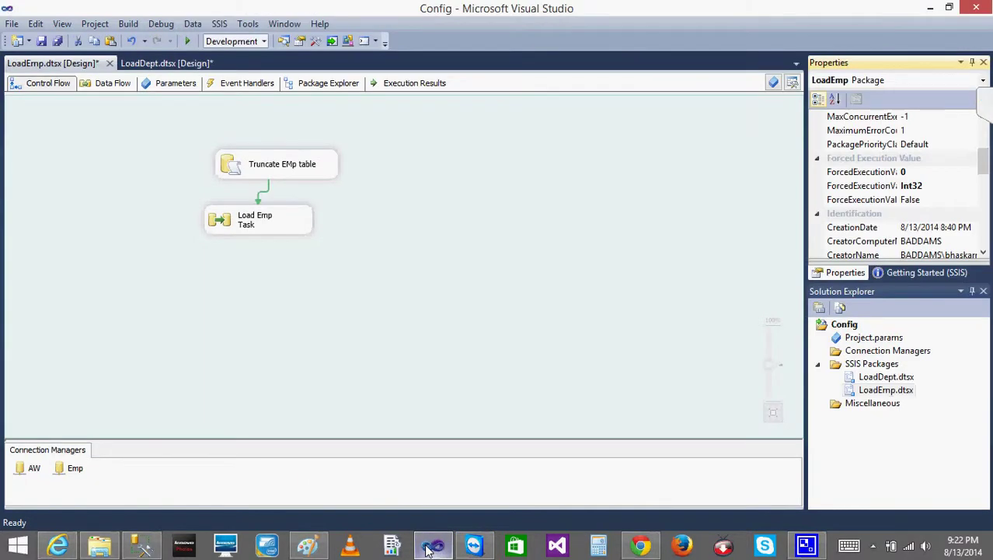
left_click(873, 546)
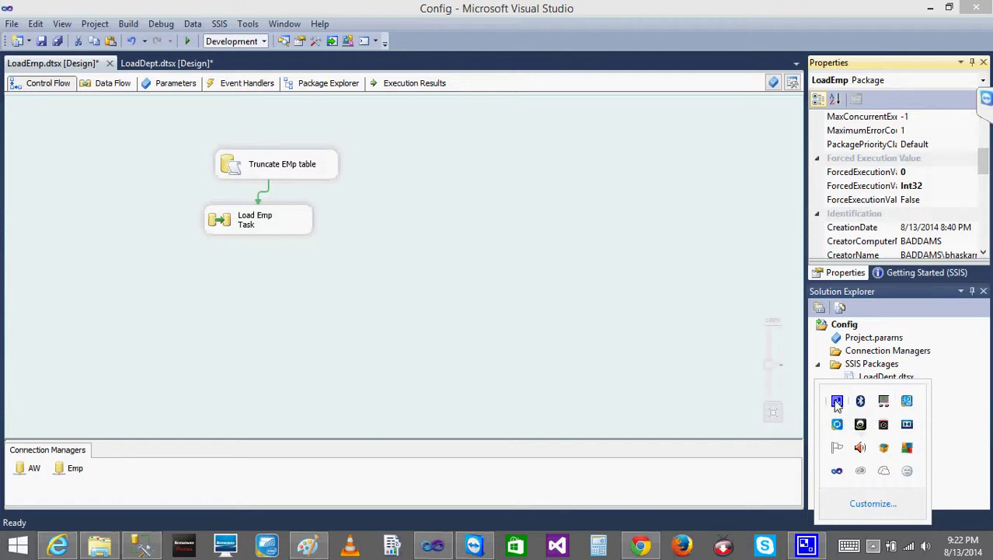